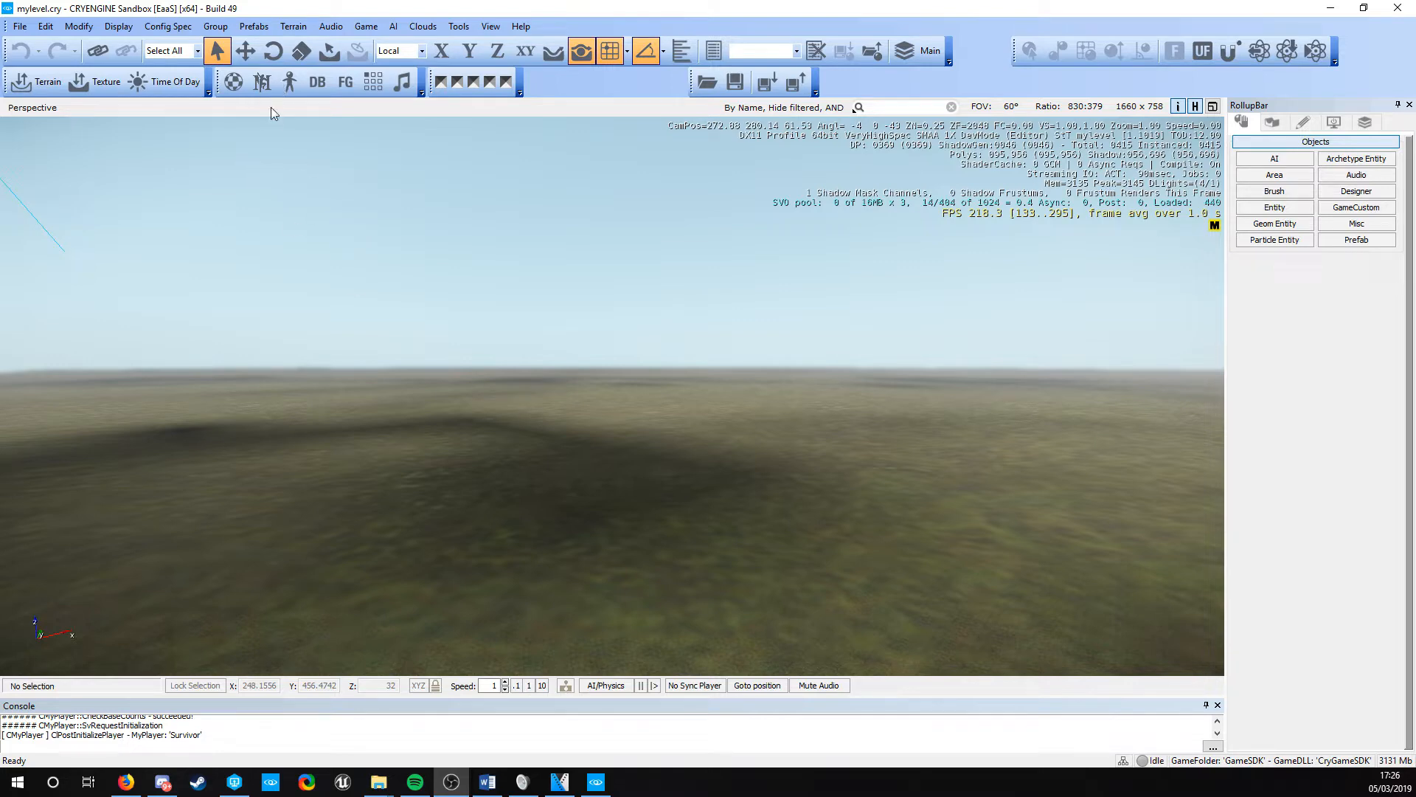
# Open the Terrain Editor and look at its heightmap import and export options
pyautogui.click(294, 28)
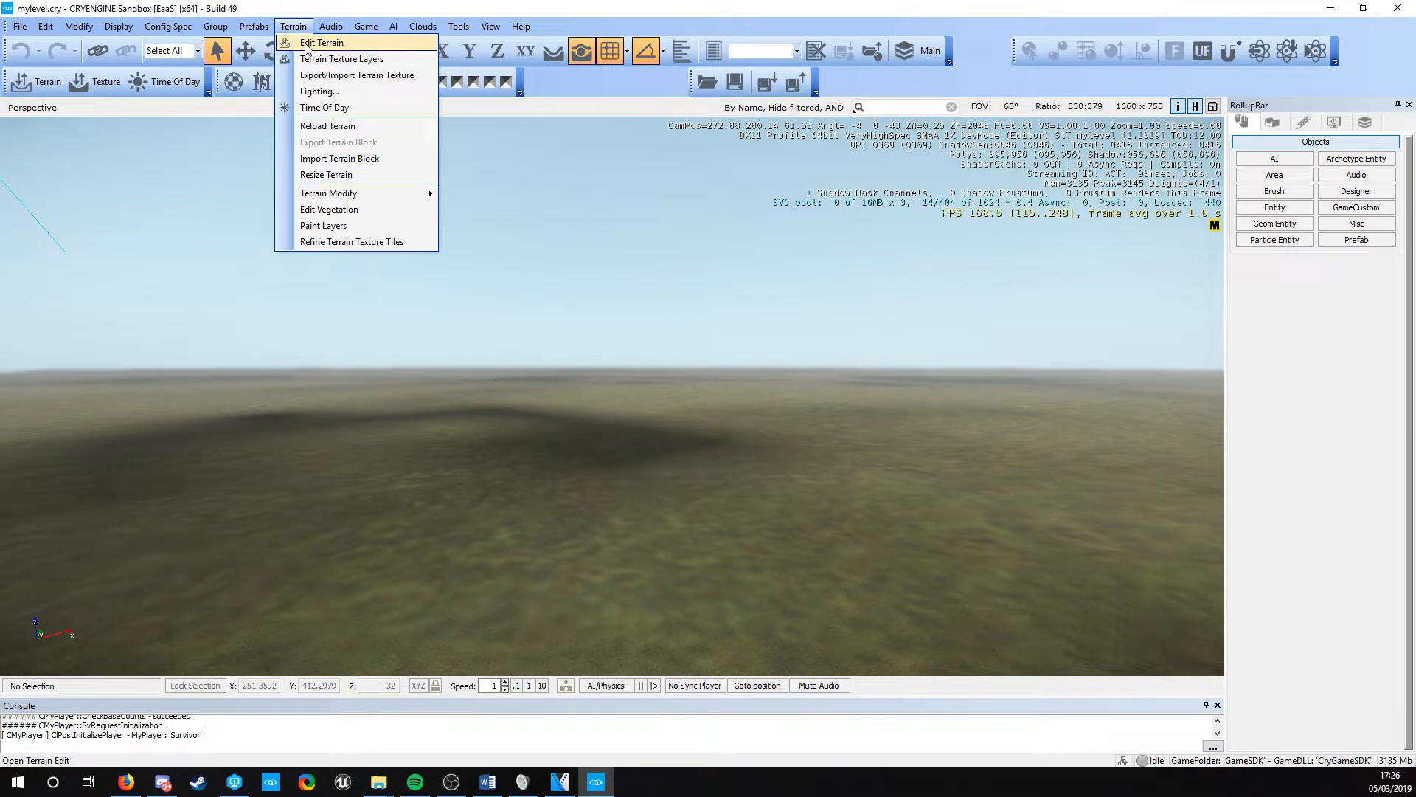
pyautogui.click(300, 28)
pyautogui.click(300, 28)
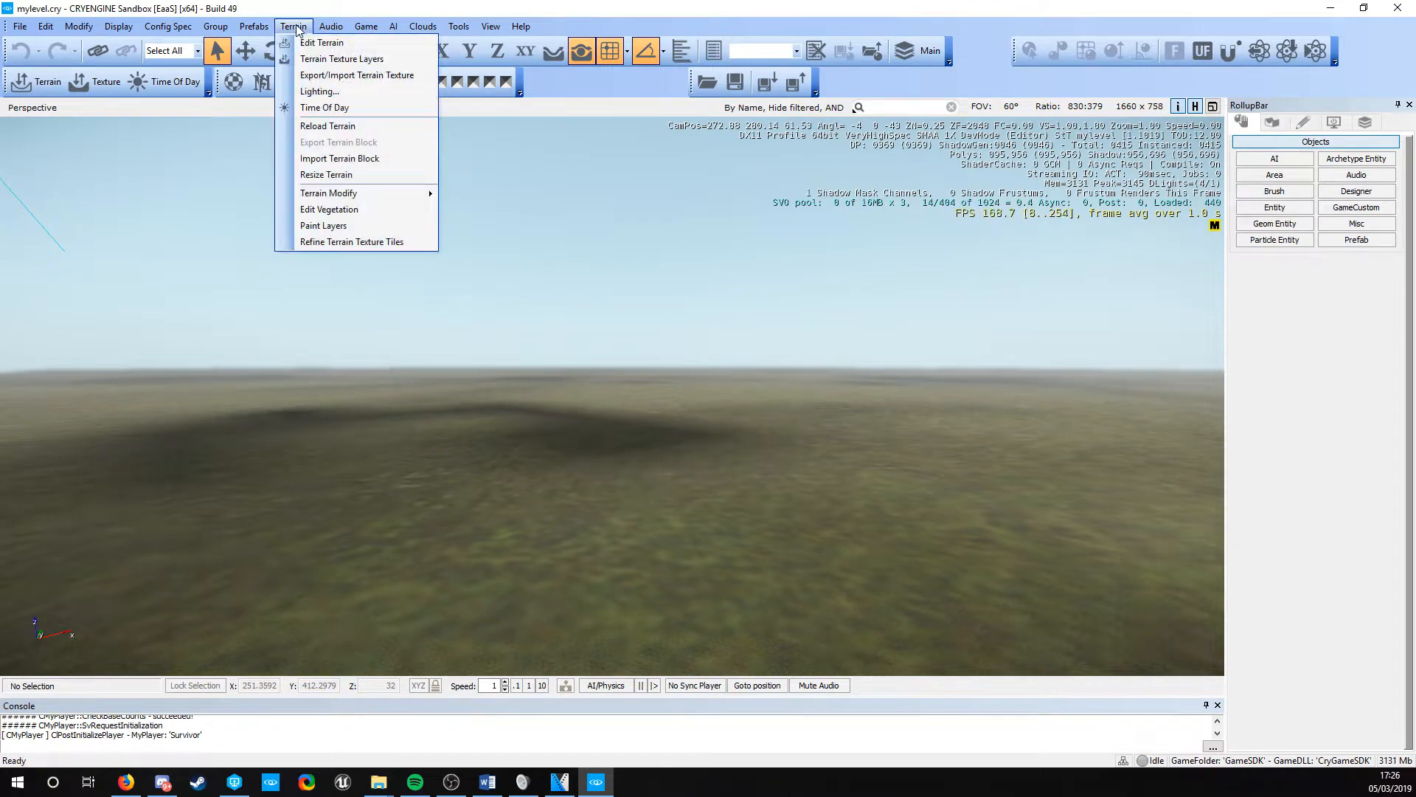
pyautogui.click(306, 46)
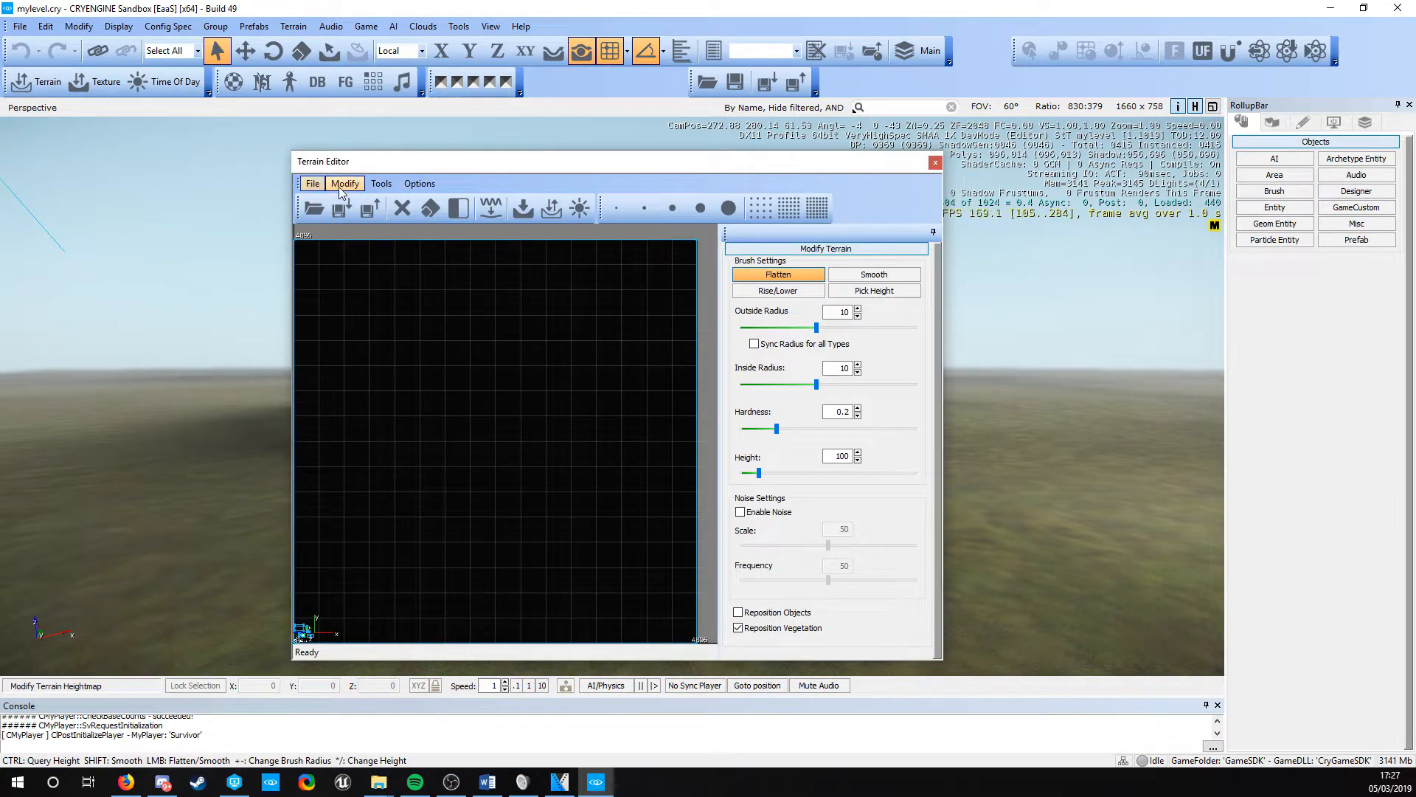
pyautogui.click(316, 190)
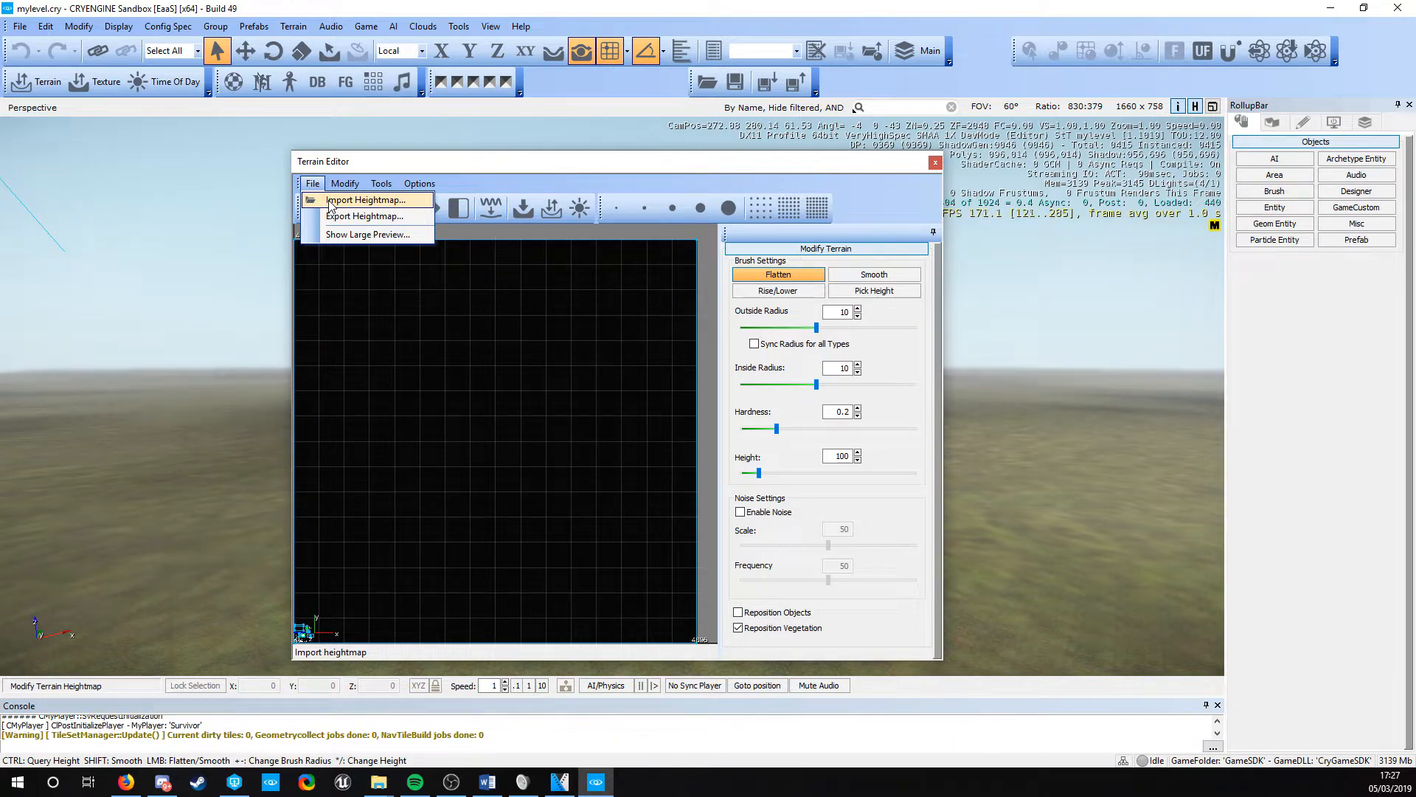
pyautogui.click(315, 185)
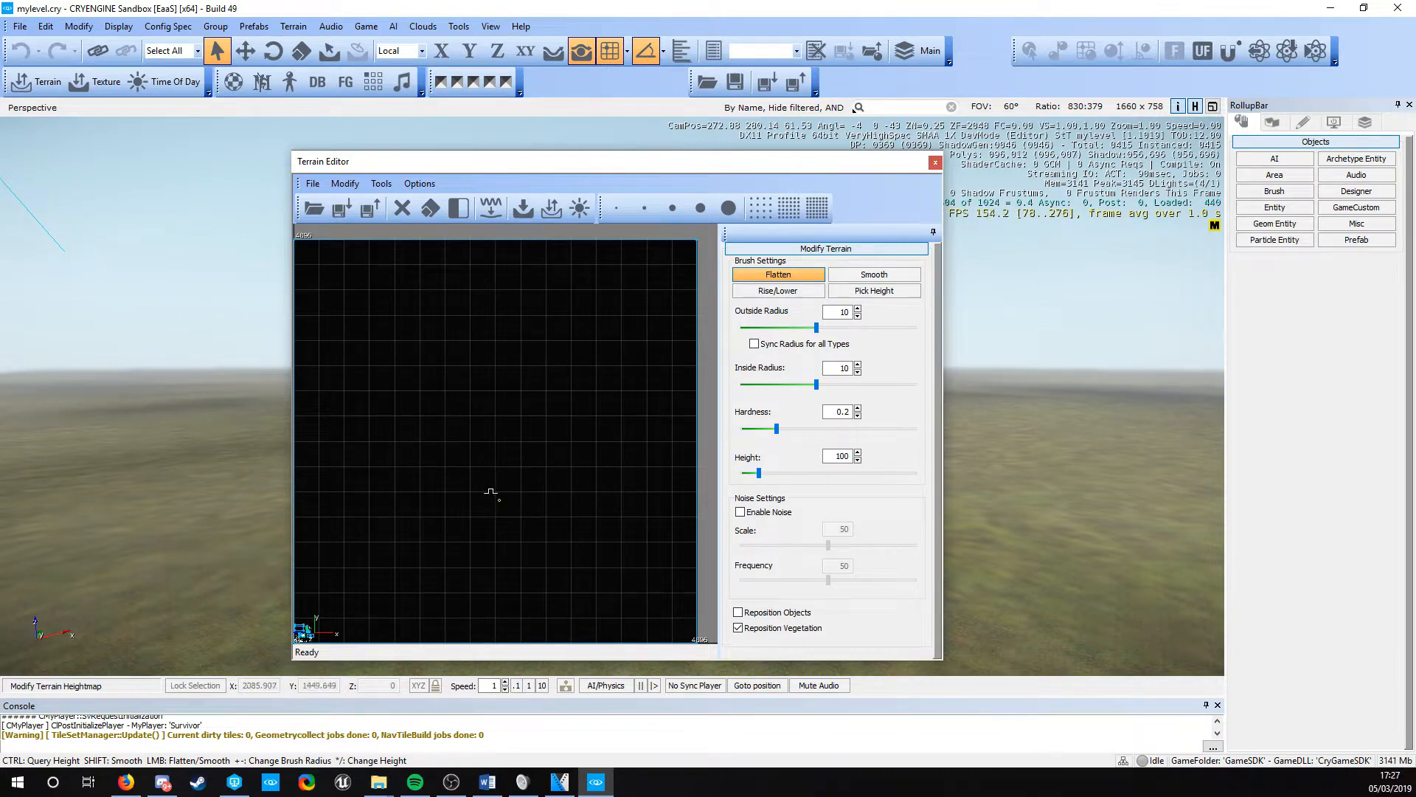
# Look at the Terrain Editor's ocean height setting and other modify operations without changing them, and close the editor
pyautogui.click(347, 184)
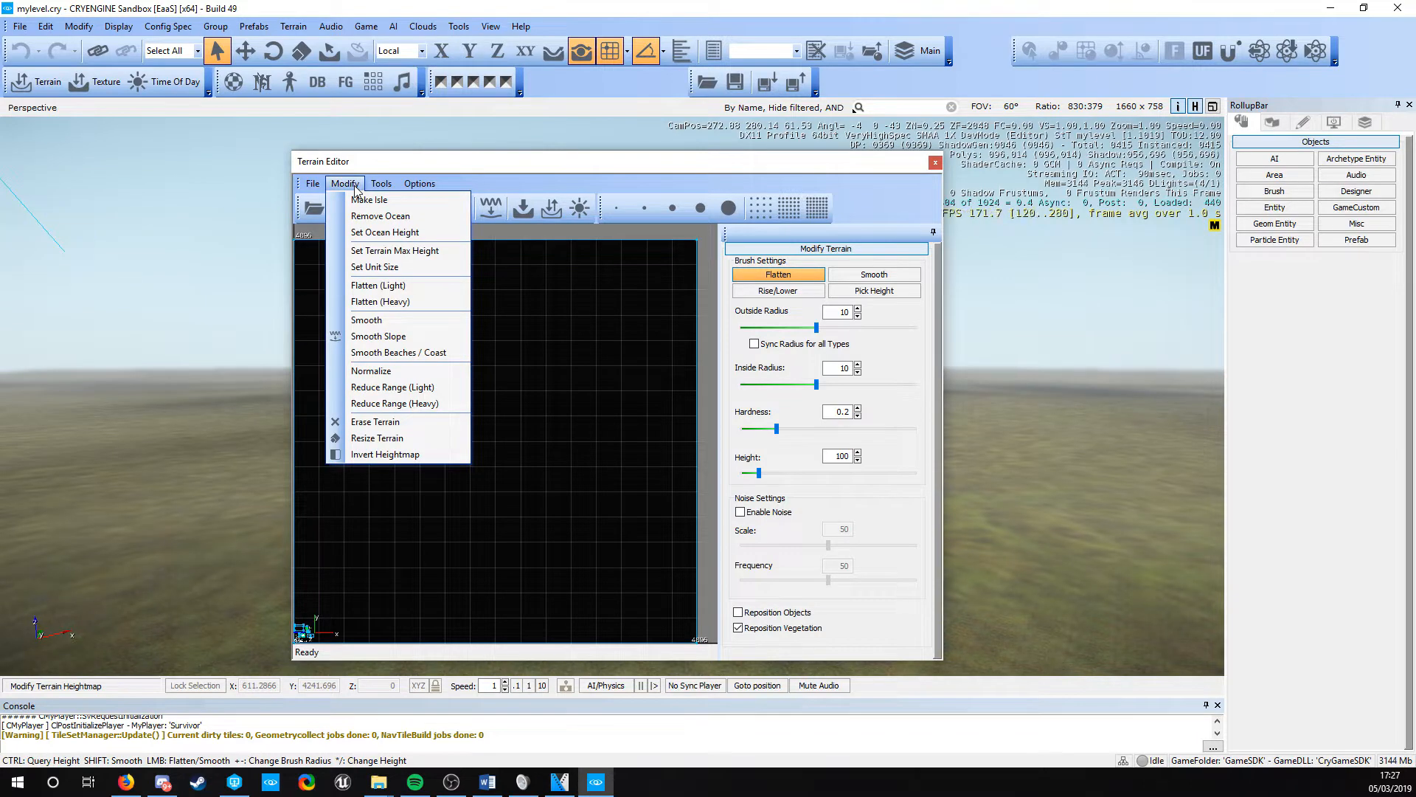
pyautogui.click(374, 233)
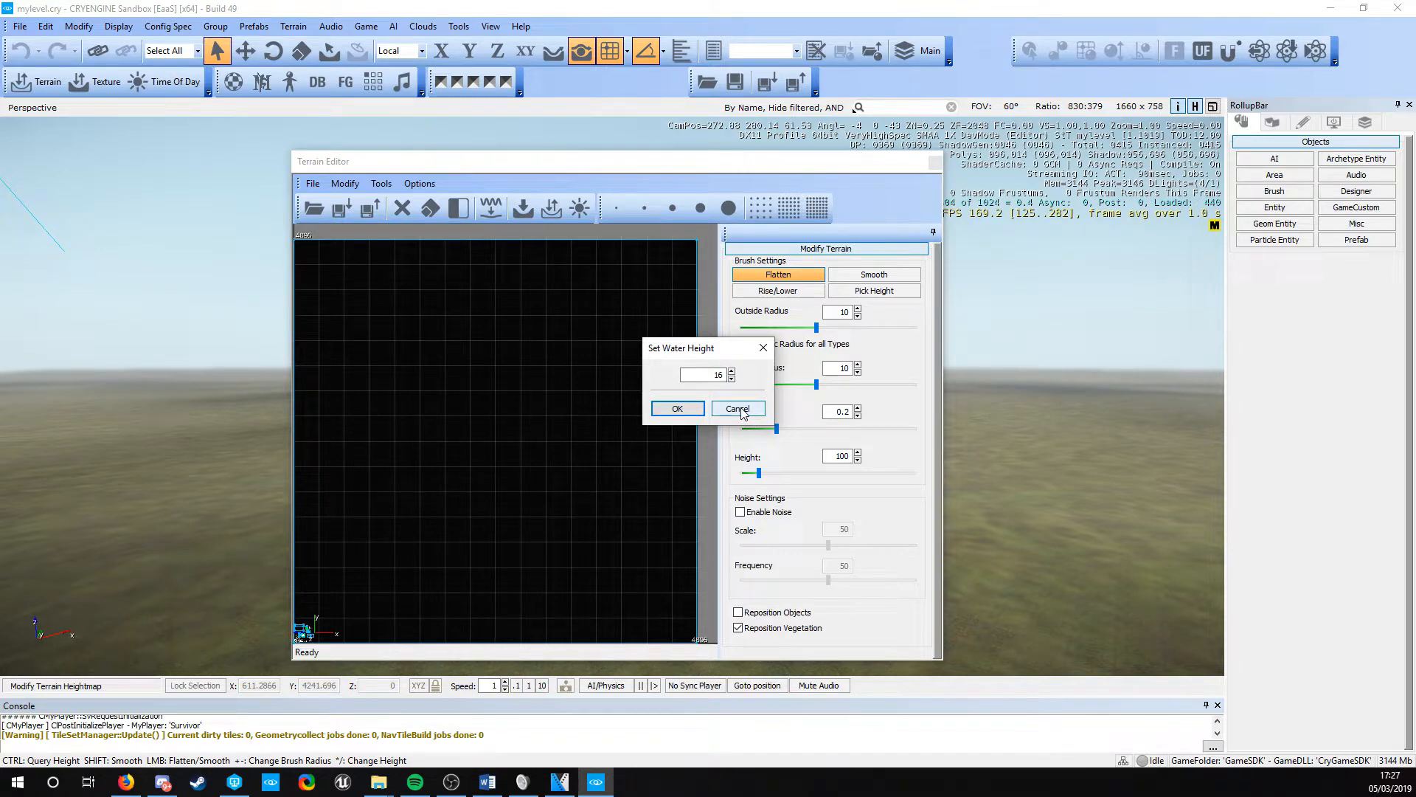
pyautogui.click(737, 409)
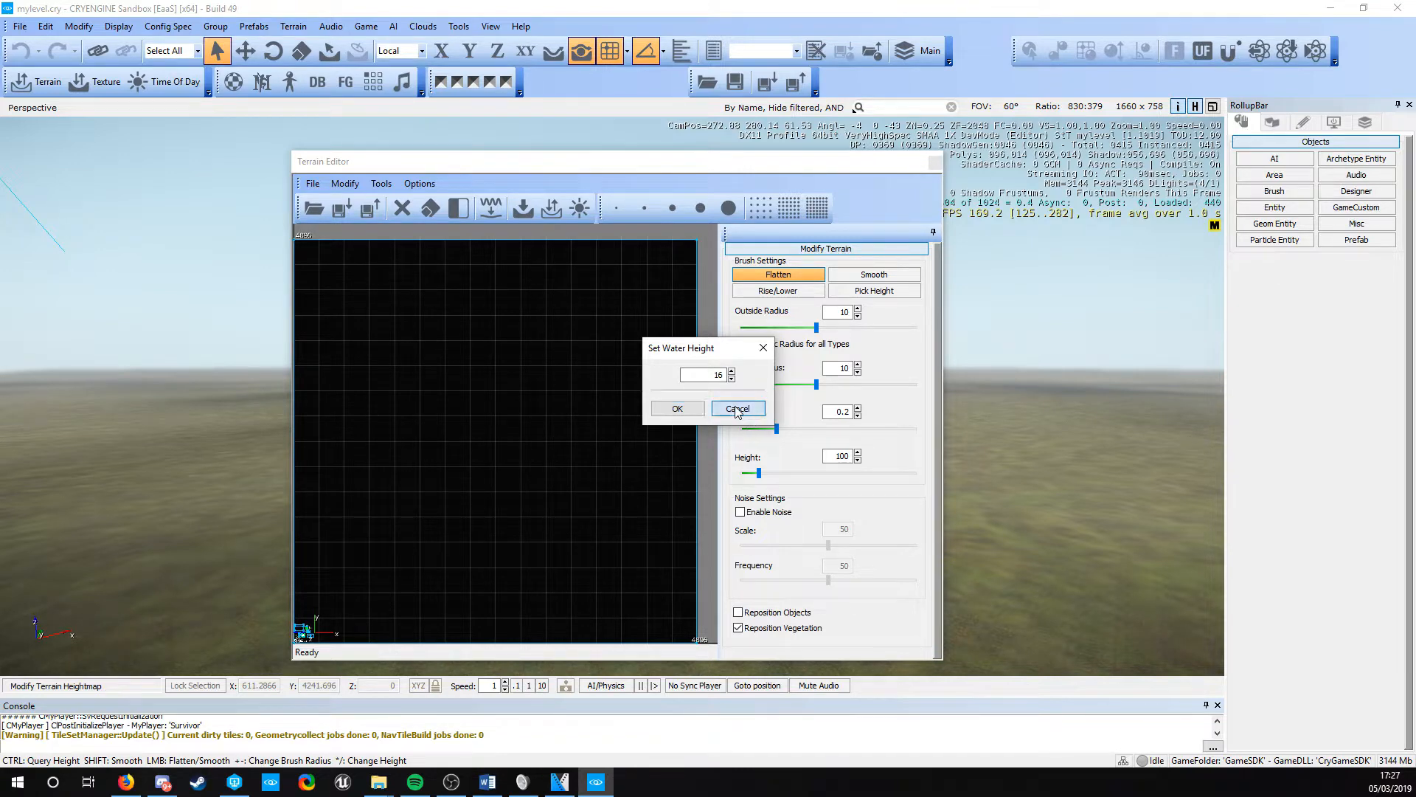
pyautogui.click(345, 184)
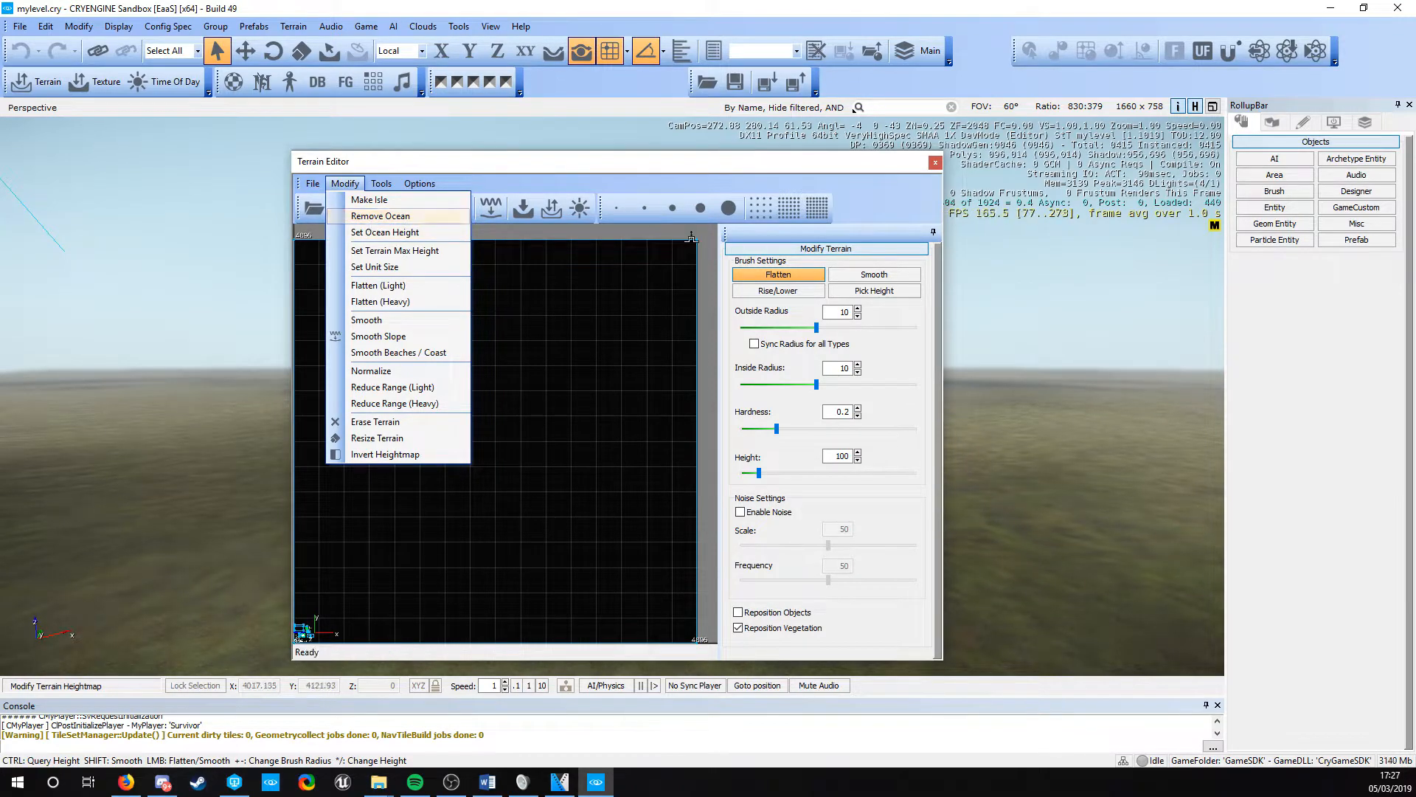
pyautogui.click(934, 164)
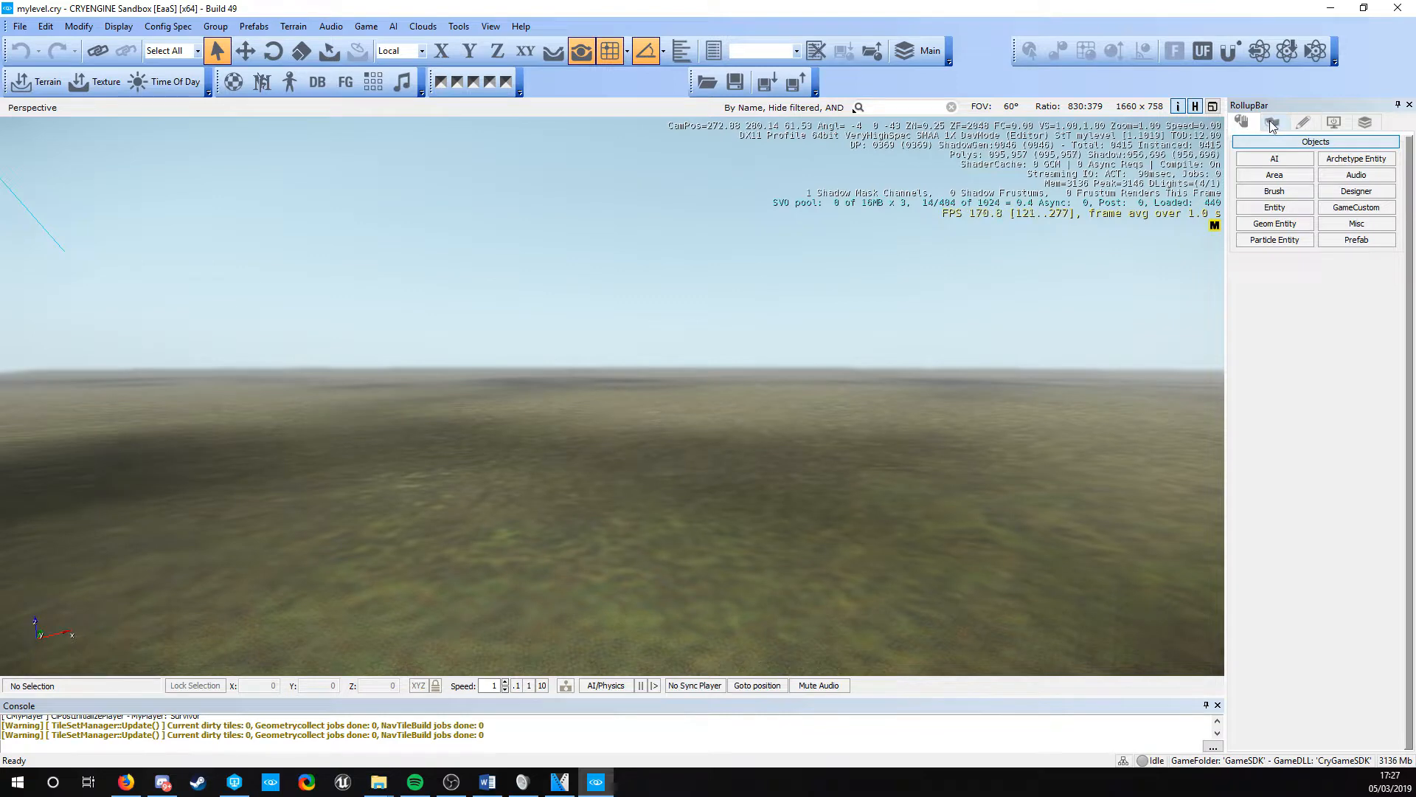
# Activate terrain modification with the Rise/Lower brush and set its outside radius to about 66
pyautogui.click(1271, 124)
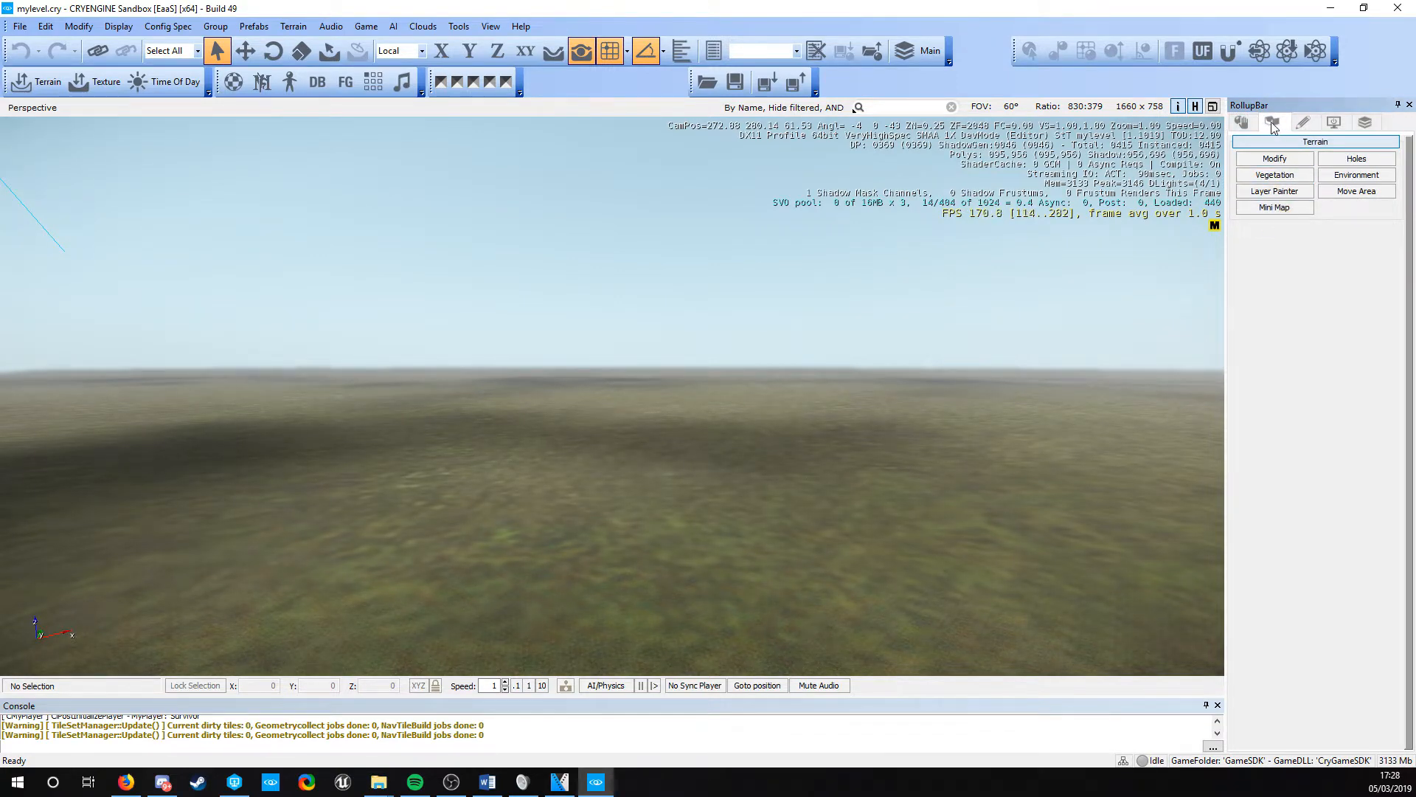
pyautogui.click(1281, 164)
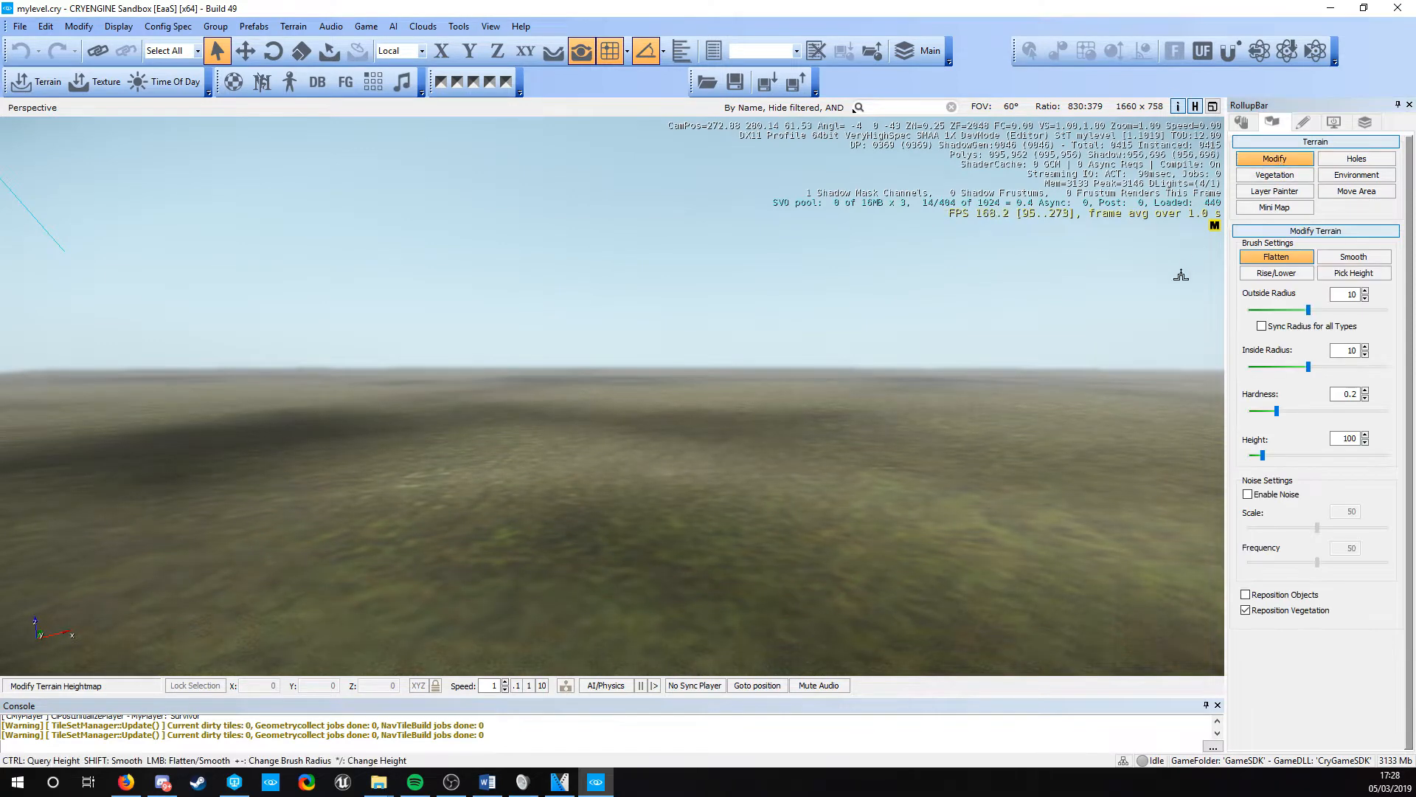
pyautogui.click(1263, 256)
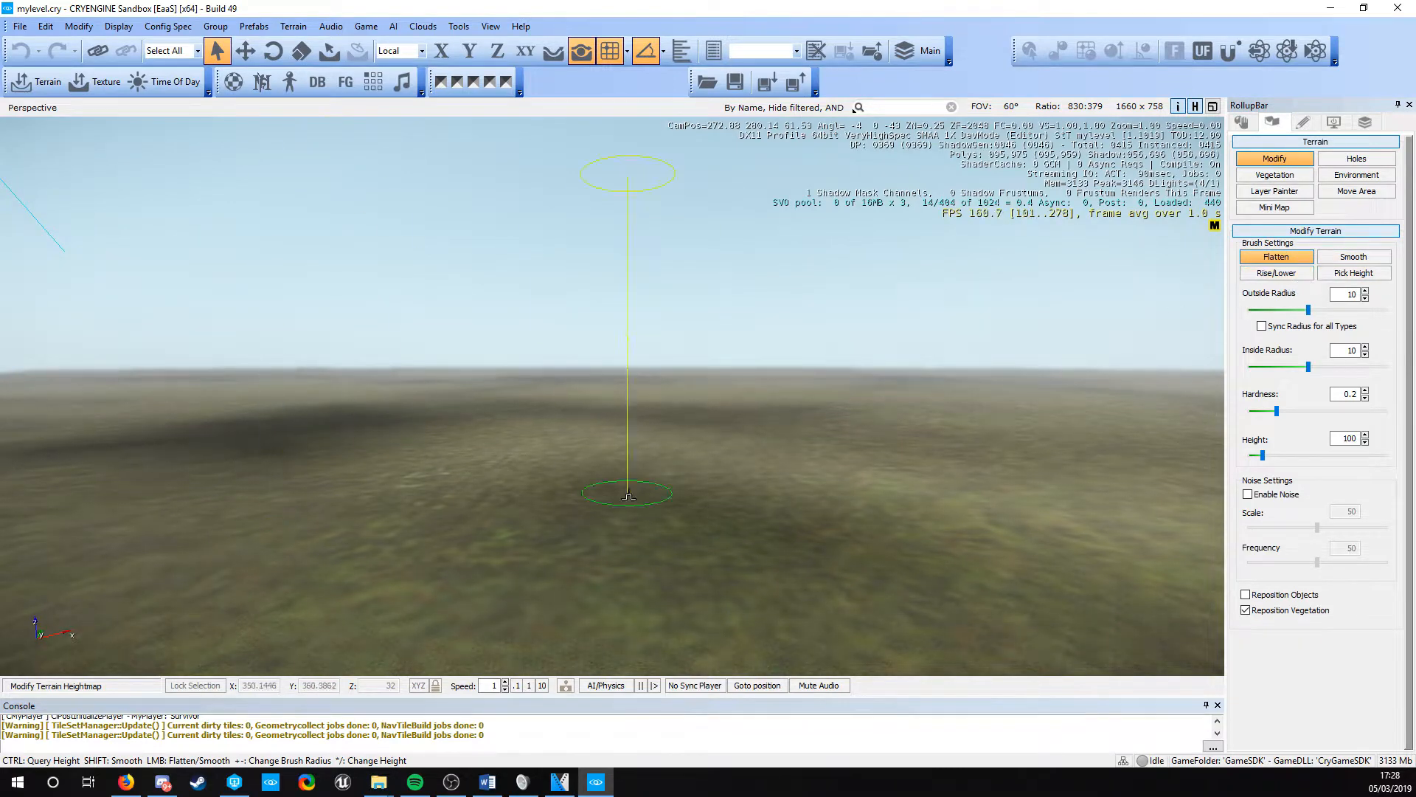
pyautogui.click(1270, 274)
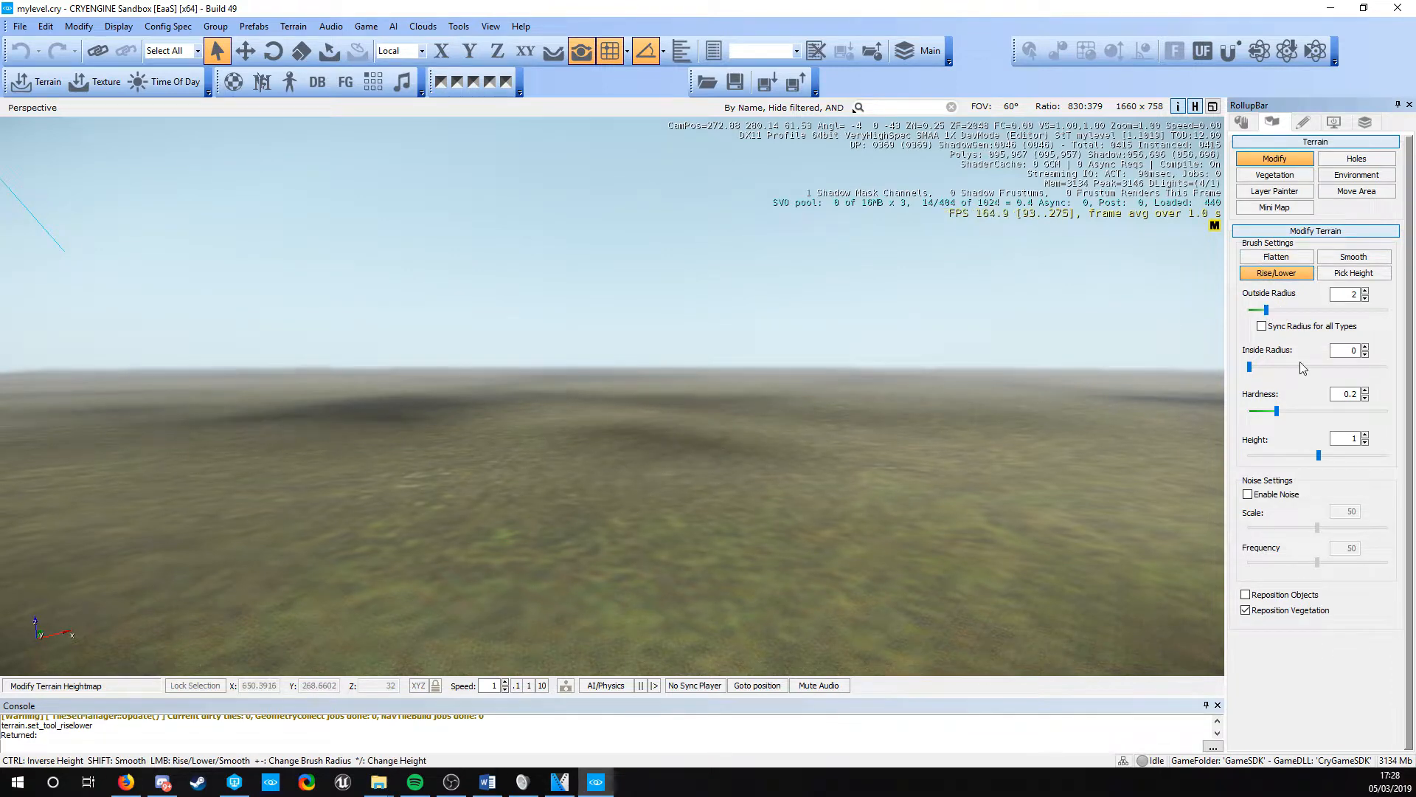
pyautogui.moveTo(1267, 311); pyautogui.dragTo(1359, 314)
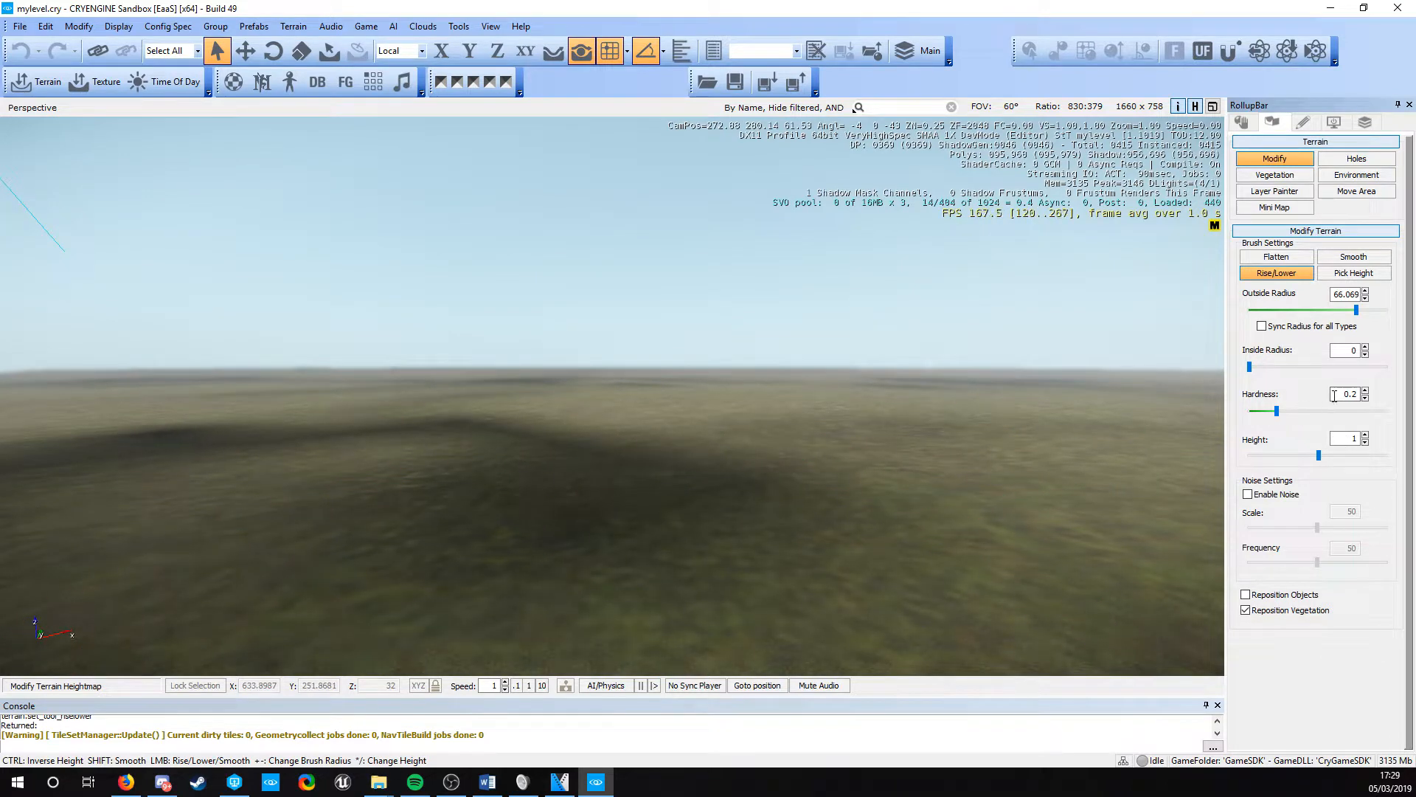
# Raise a first rounded hill on the flat terrain in front of the camera
pyautogui.moveTo(663, 494); pyautogui.dragTo(678, 502, button='right')
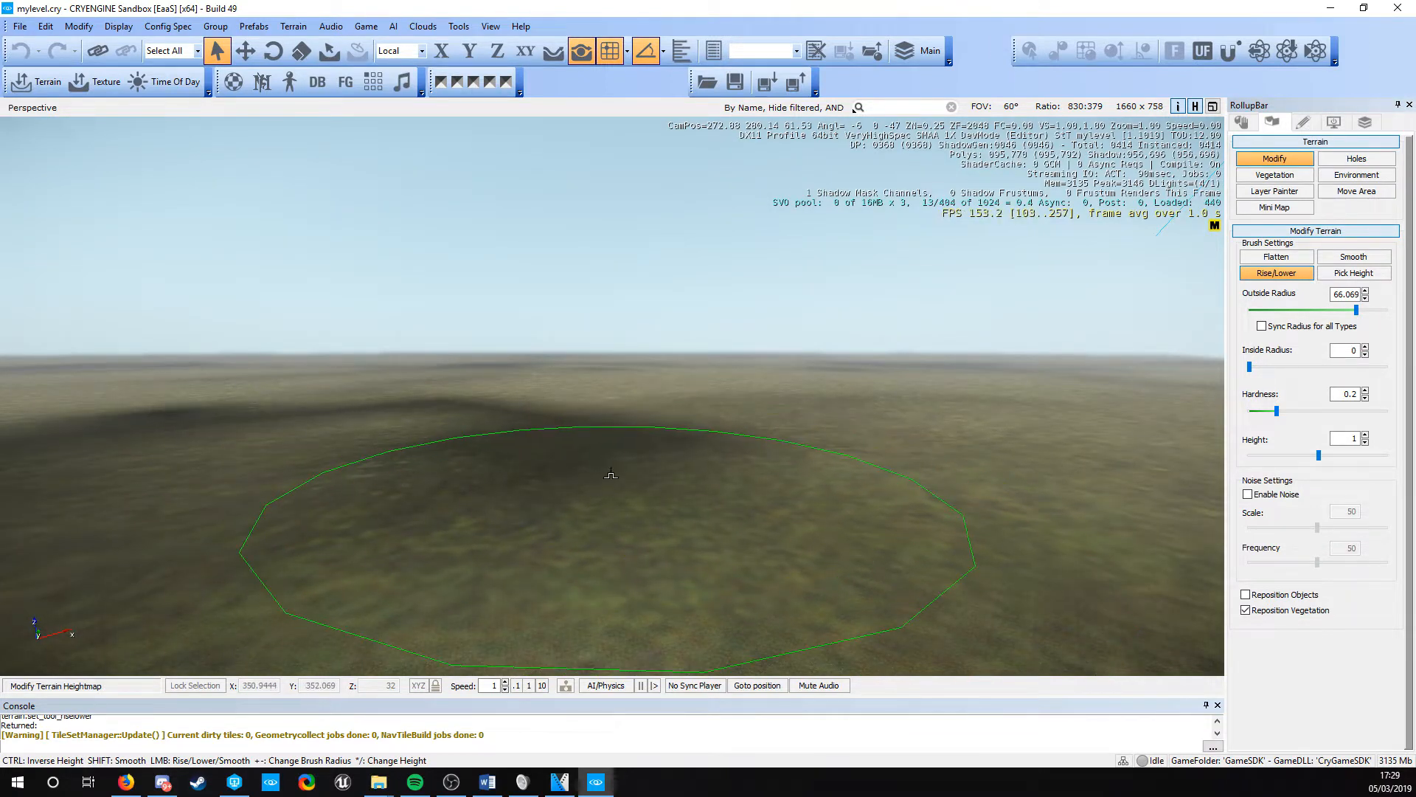
pyautogui.moveTo(611, 474)
pyautogui.mouseDown()
pyautogui.moveTo(542, 436)
pyautogui.moveTo(525, 449)
pyautogui.moveTo(609, 459)
pyautogui.mouseUp()
pyautogui.moveTo(608, 459); pyautogui.dragTo(566, 473, button='right')
pyautogui.press('s')
pyautogui.press('d')
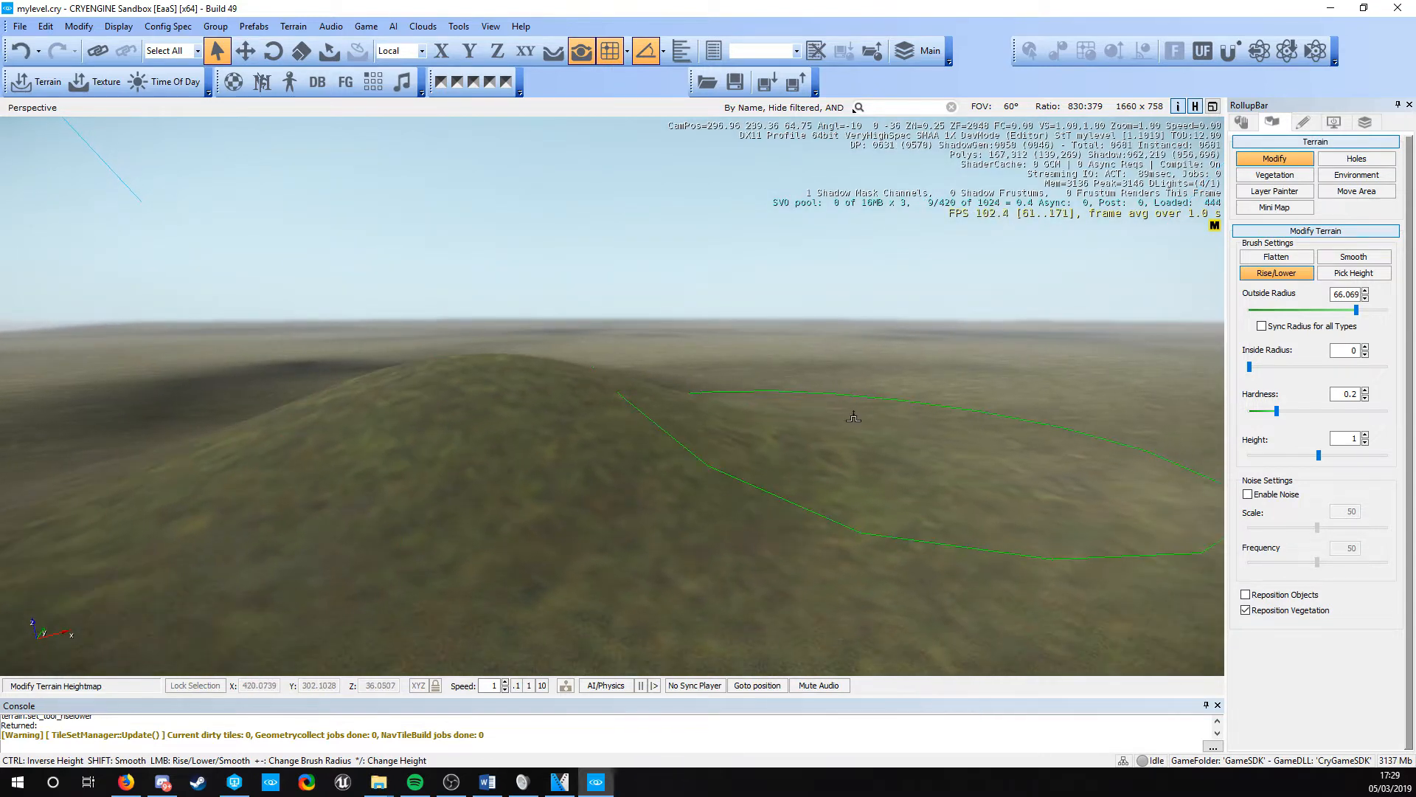
# Raise the ground beside the first hill to extend it into a ridge
pyautogui.moveTo(853, 418); pyautogui.dragTo(837, 446)
pyautogui.press('d')
pyautogui.press('s')
pyautogui.moveTo(836, 446)
pyautogui.mouseDown(button='right')
pyautogui.moveTo(779, 458)
pyautogui.moveTo(791, 454)
pyautogui.mouseUp(button='right')
pyautogui.press('d')
pyautogui.press('s')
# Set the brush hardness to 1 and raise the terrain around the ridge with a stronger stroke
pyautogui.moveTo(1277, 411); pyautogui.dragTo(1397, 417)
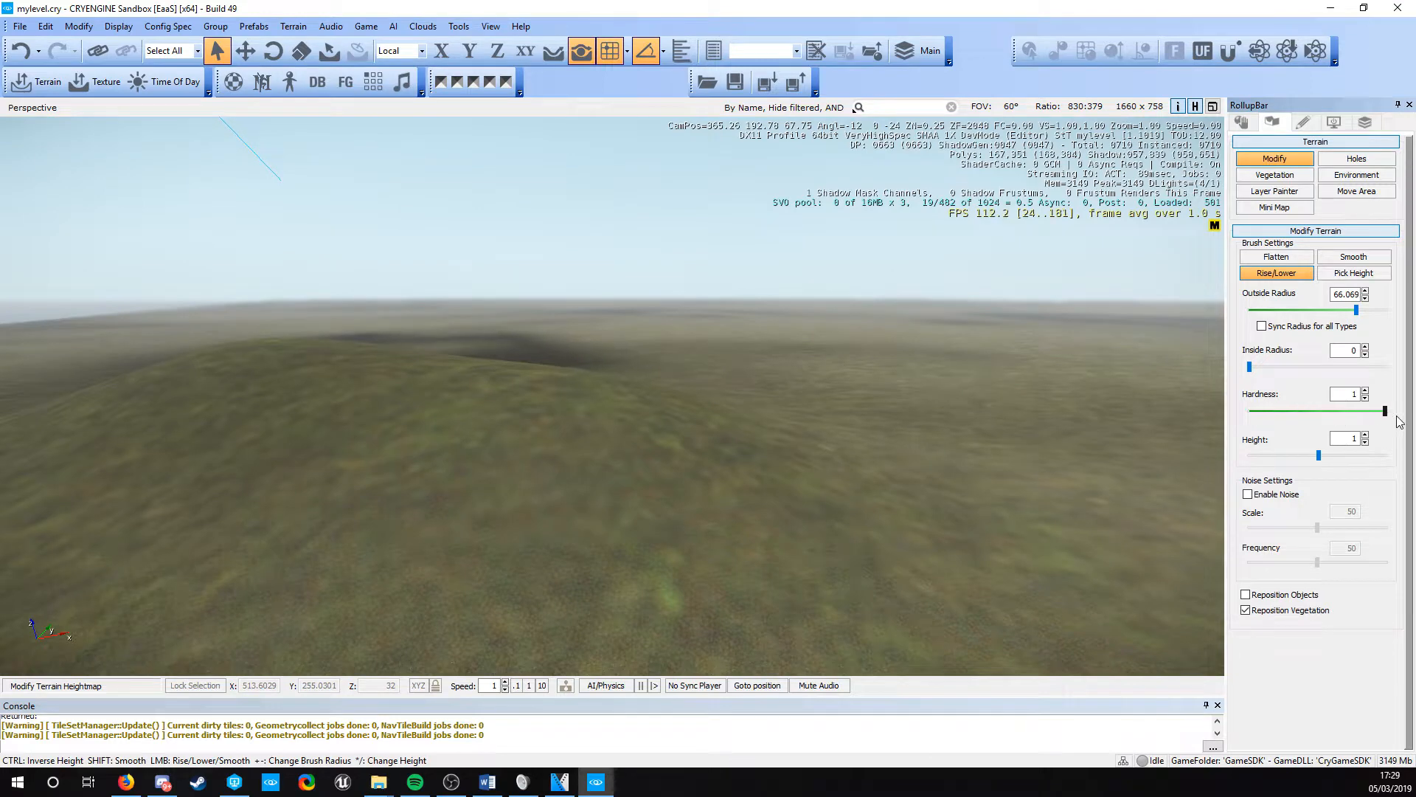
pyautogui.moveTo(693, 440); pyautogui.dragTo(680, 437)
pyautogui.press('s')
pyautogui.press('a')
pyautogui.moveTo(680, 437); pyautogui.dragTo(899, 457, button='right')
pyautogui.press('s')
pyautogui.press('a')
# Set the brush hardness to 0.26 and raise more ground along the hills
pyautogui.moveTo(1304, 413); pyautogui.dragTo(1288, 416)
pyautogui.press('w')
pyautogui.press('a')
pyautogui.moveTo(383, 442); pyautogui.dragTo(474, 435, button='right')
pyautogui.press('a')
pyautogui.moveTo(474, 435)
pyautogui.mouseDown()
pyautogui.moveTo(494, 425)
pyautogui.moveTo(472, 413)
pyautogui.mouseUp()
pyautogui.press('a')
pyautogui.moveTo(472, 413); pyautogui.dragTo(546, 431, button='right')
pyautogui.press('s')
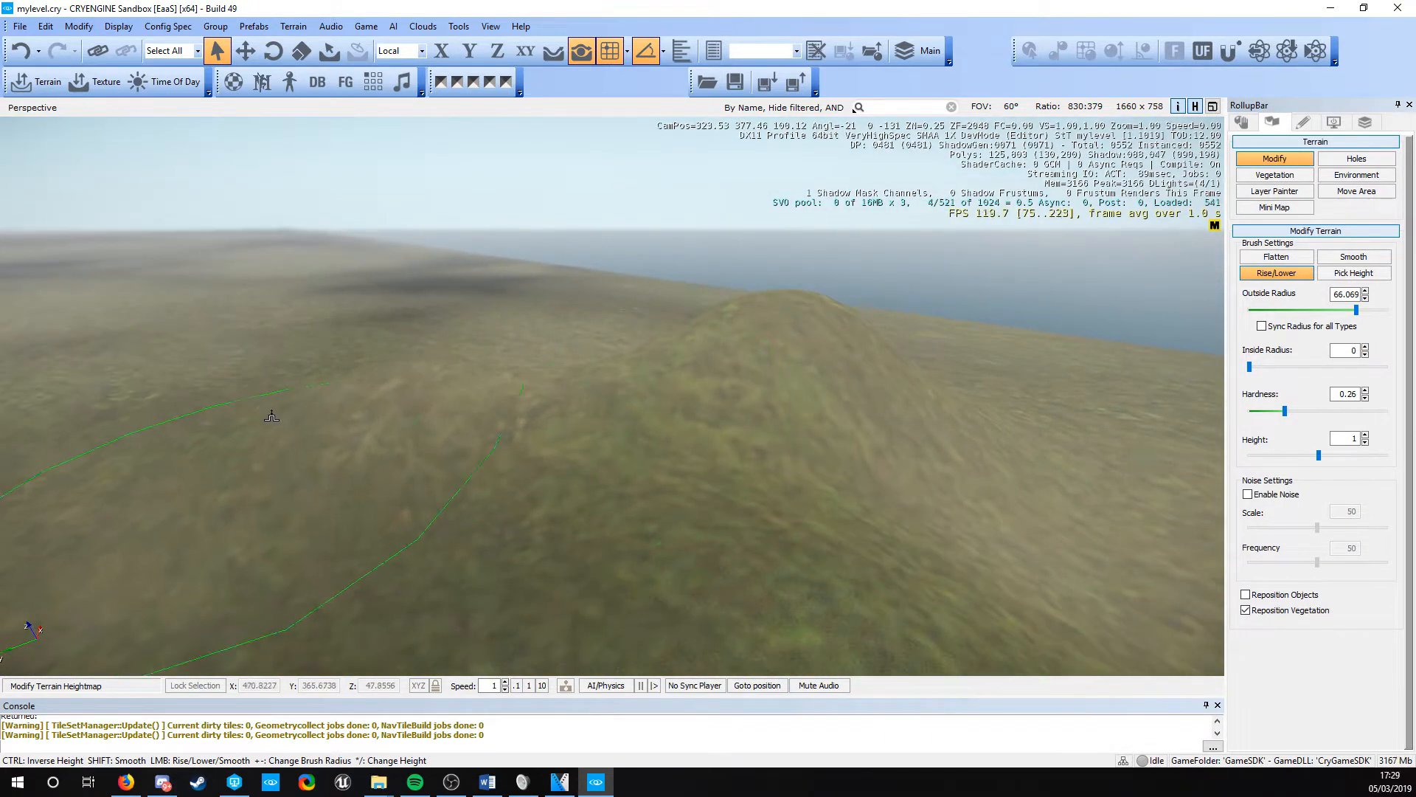
# Raise the low ground next to the tall hill with another brush stroke
pyautogui.moveTo(271, 417); pyautogui.dragTo(413, 413)
pyautogui.press('d')
pyautogui.moveTo(413, 413)
pyautogui.mouseDown(button='right')
pyautogui.moveTo(376, 362)
pyautogui.moveTo(295, 457)
pyautogui.moveTo(302, 436)
pyautogui.mouseUp(button='right')
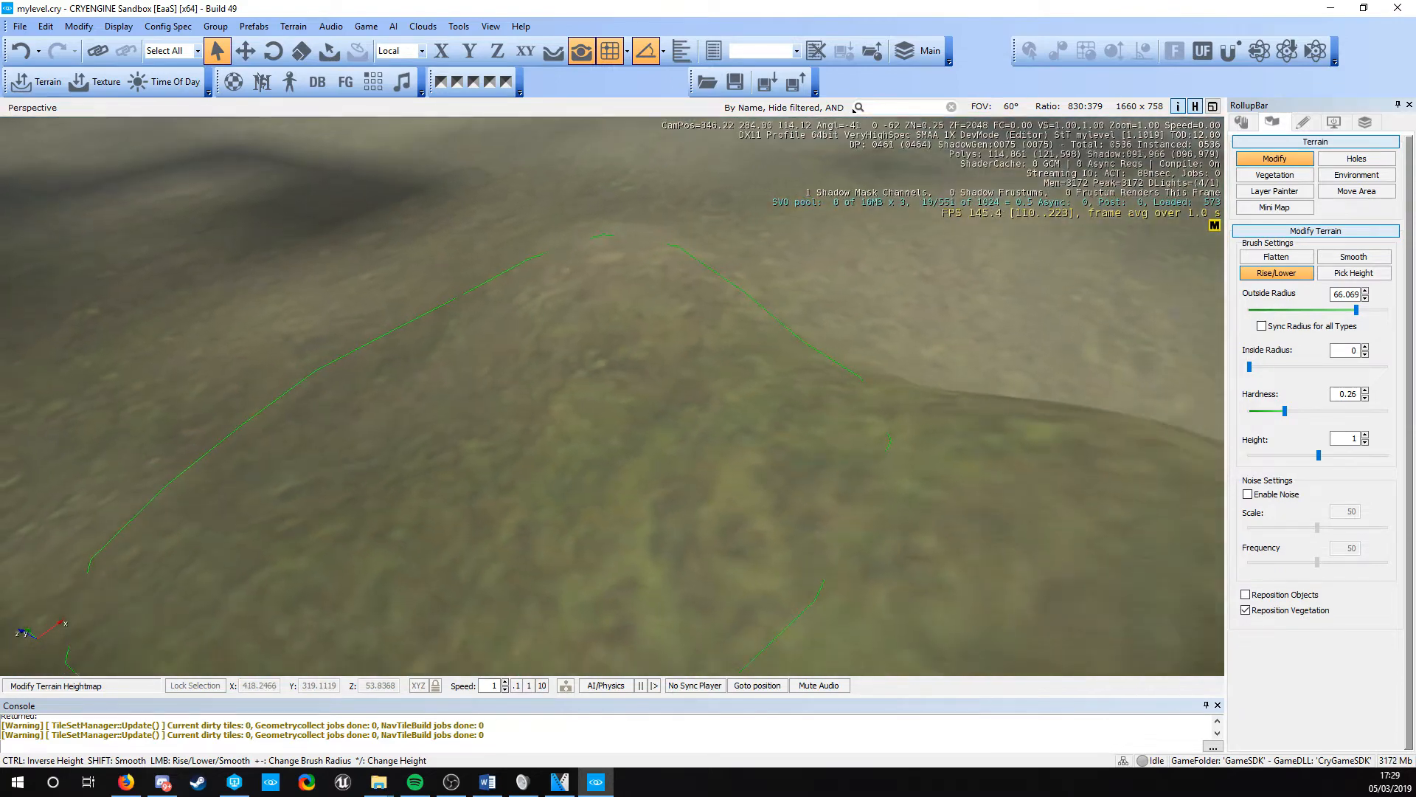
pyautogui.moveTo(627, 362); pyautogui.dragTo(643, 385, button='right')
pyautogui.press('d')
pyautogui.press('s')
# Raise the slope on the far side of the rounded hilltop
pyautogui.moveTo(833, 305)
pyautogui.mouseDown()
pyautogui.moveTo(743, 294)
pyautogui.moveTo(849, 283)
pyautogui.mouseUp()
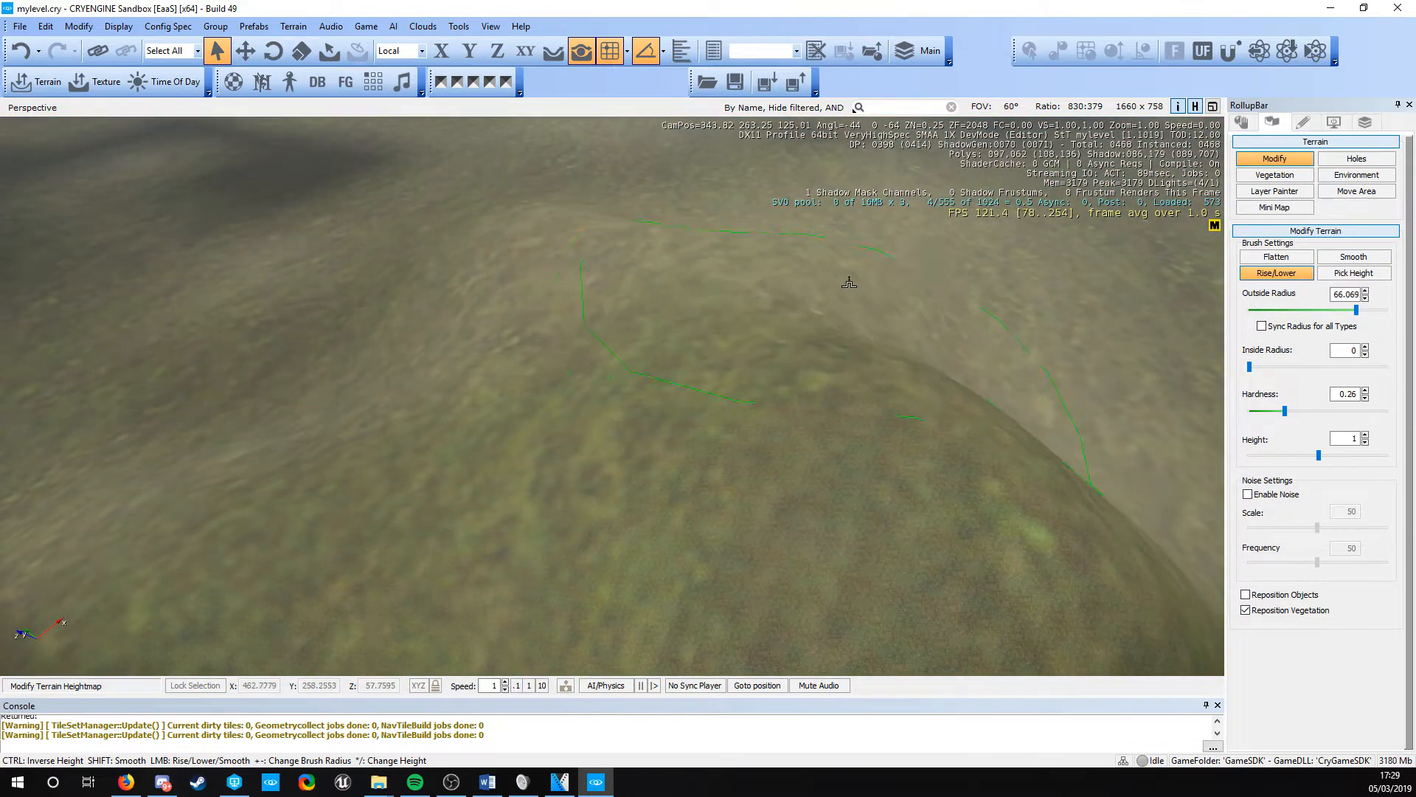
pyautogui.press('d')
pyautogui.moveTo(782, 369); pyautogui.dragTo(769, 347, button='right')
pyautogui.press('w')
pyautogui.moveTo(871, 341)
pyautogui.mouseDown(button='right')
pyautogui.moveTo(865, 317)
pyautogui.moveTo(908, 308)
pyautogui.mouseUp(button='right')
pyautogui.press('a')
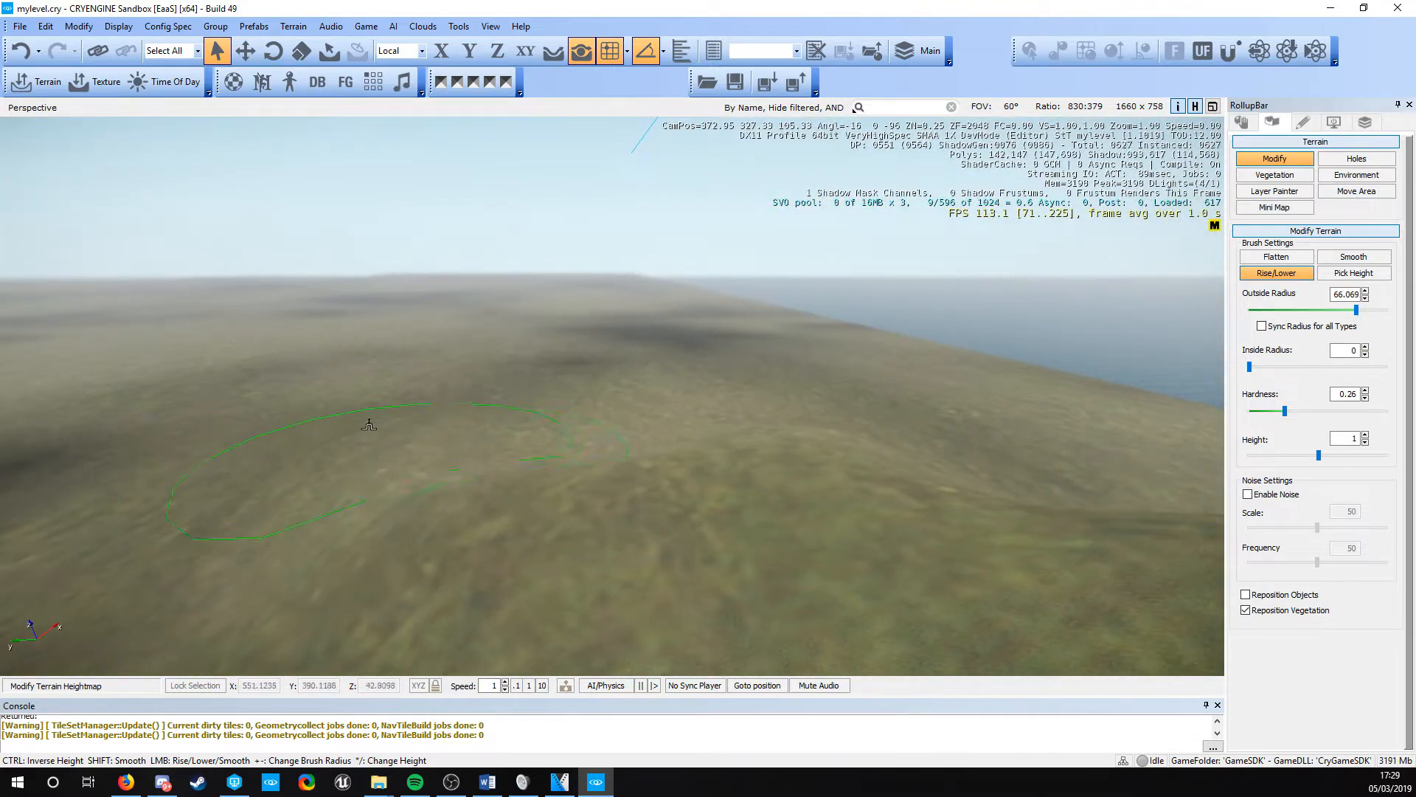
# Raise another mound in the open ground beyond the existing hills
pyautogui.moveTo(369, 426)
pyautogui.mouseDown()
pyautogui.moveTo(347, 428)
pyautogui.moveTo(430, 450)
pyautogui.mouseUp()
pyautogui.press('a')
pyautogui.moveTo(483, 469); pyautogui.dragTo(476, 480, button='right')
pyautogui.press('w')
pyautogui.press('a')
pyautogui.press('s')
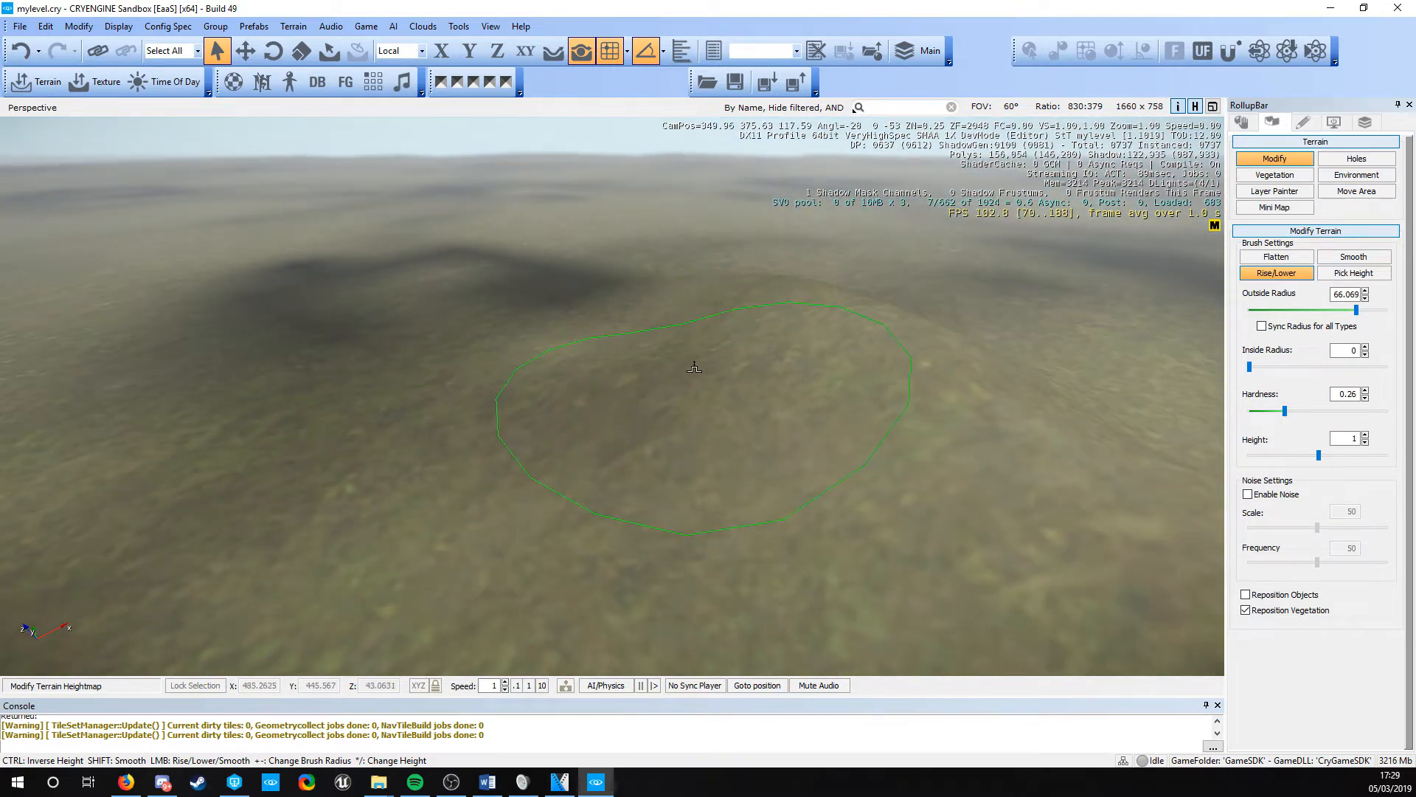
# Lower the ground beside the hills with brush height -1 to carve an elongated lake below water level
pyautogui.moveTo(649, 390); pyautogui.dragTo(591, 373, button='right')
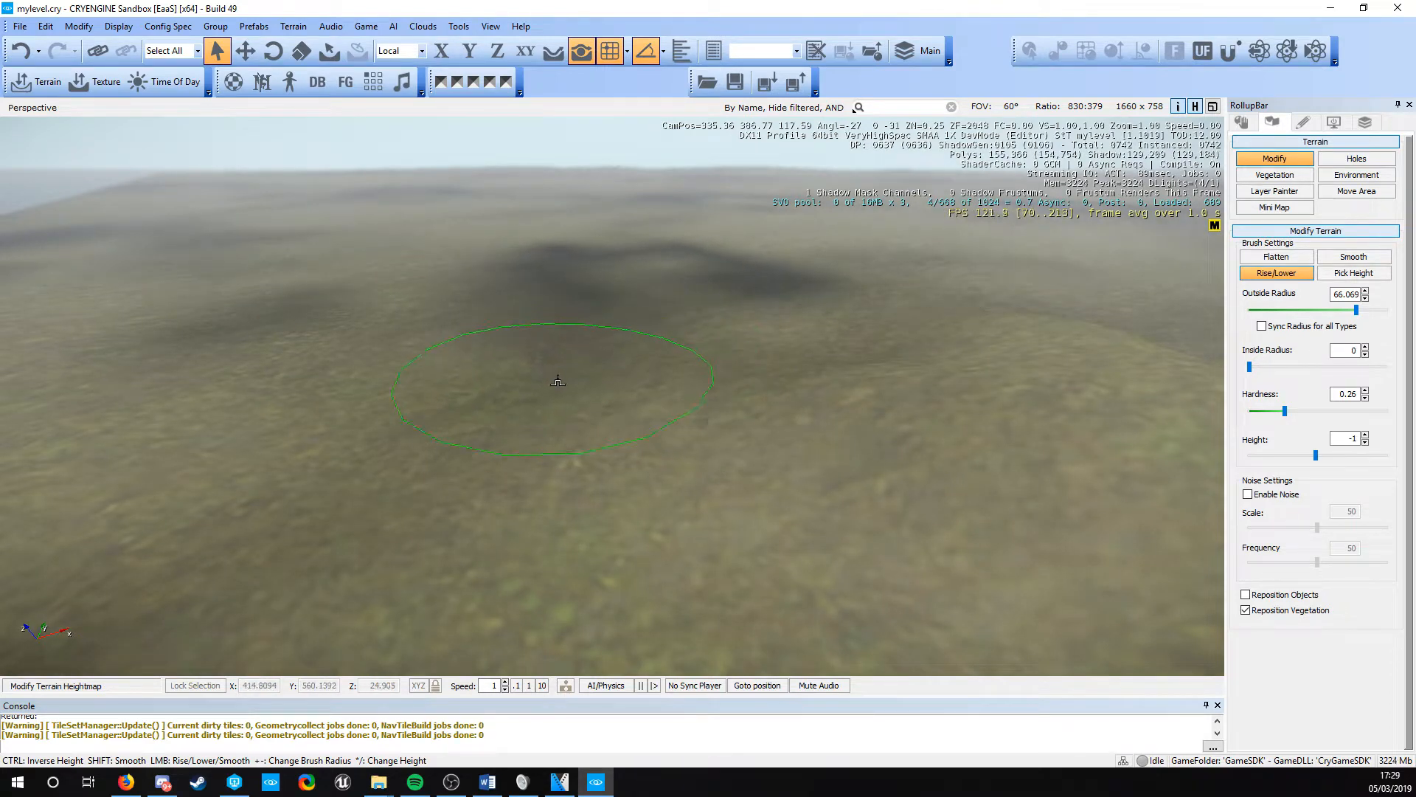
pyautogui.moveTo(546, 417)
pyautogui.mouseDown()
pyautogui.moveTo(564, 436)
pyautogui.moveTo(450, 483)
pyautogui.moveTo(683, 382)
pyautogui.moveTo(687, 361)
pyautogui.mouseUp()
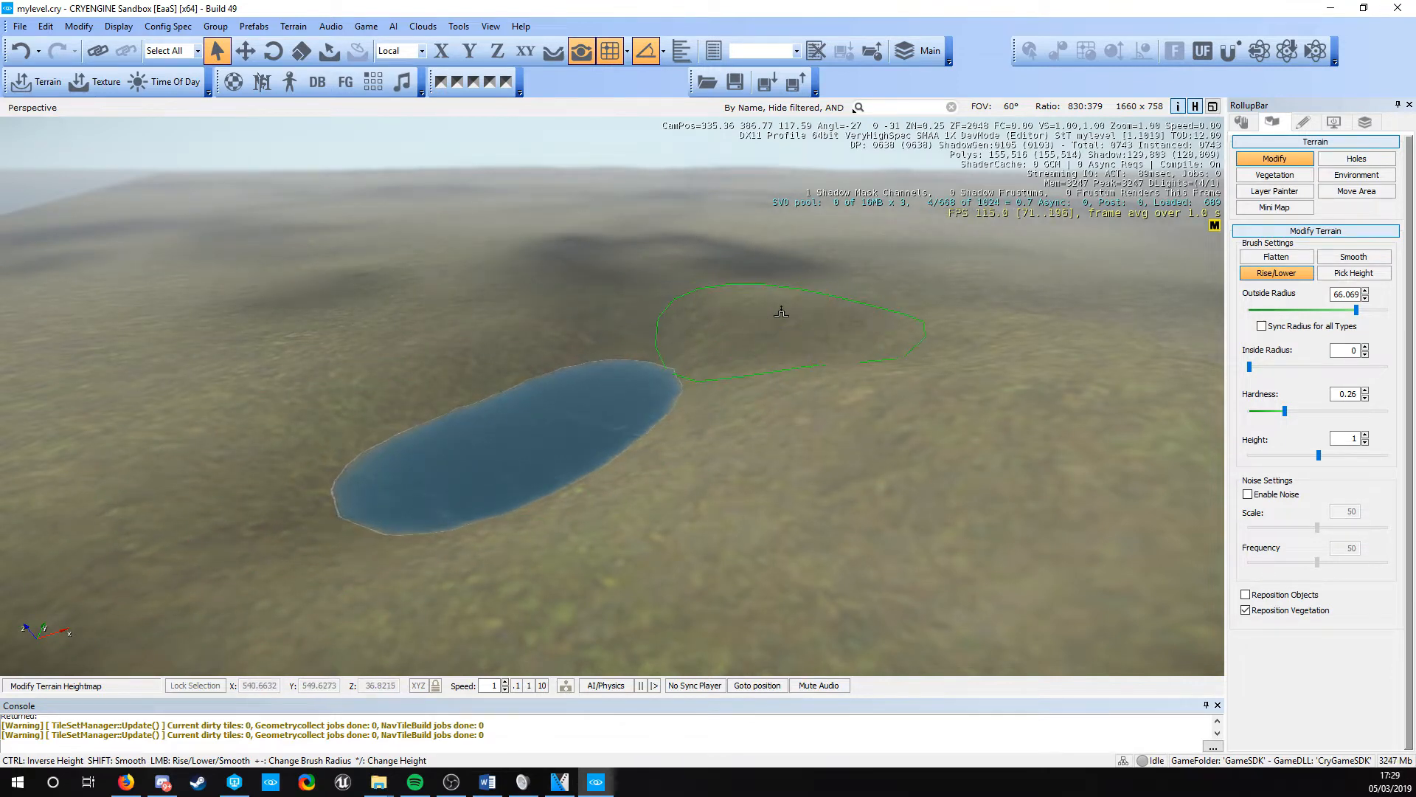
pyautogui.moveTo(605, 459); pyautogui.dragTo(685, 473, button='right')
pyautogui.moveTo(457, 404); pyautogui.dragTo(550, 388, button='right')
pyautogui.press('a')
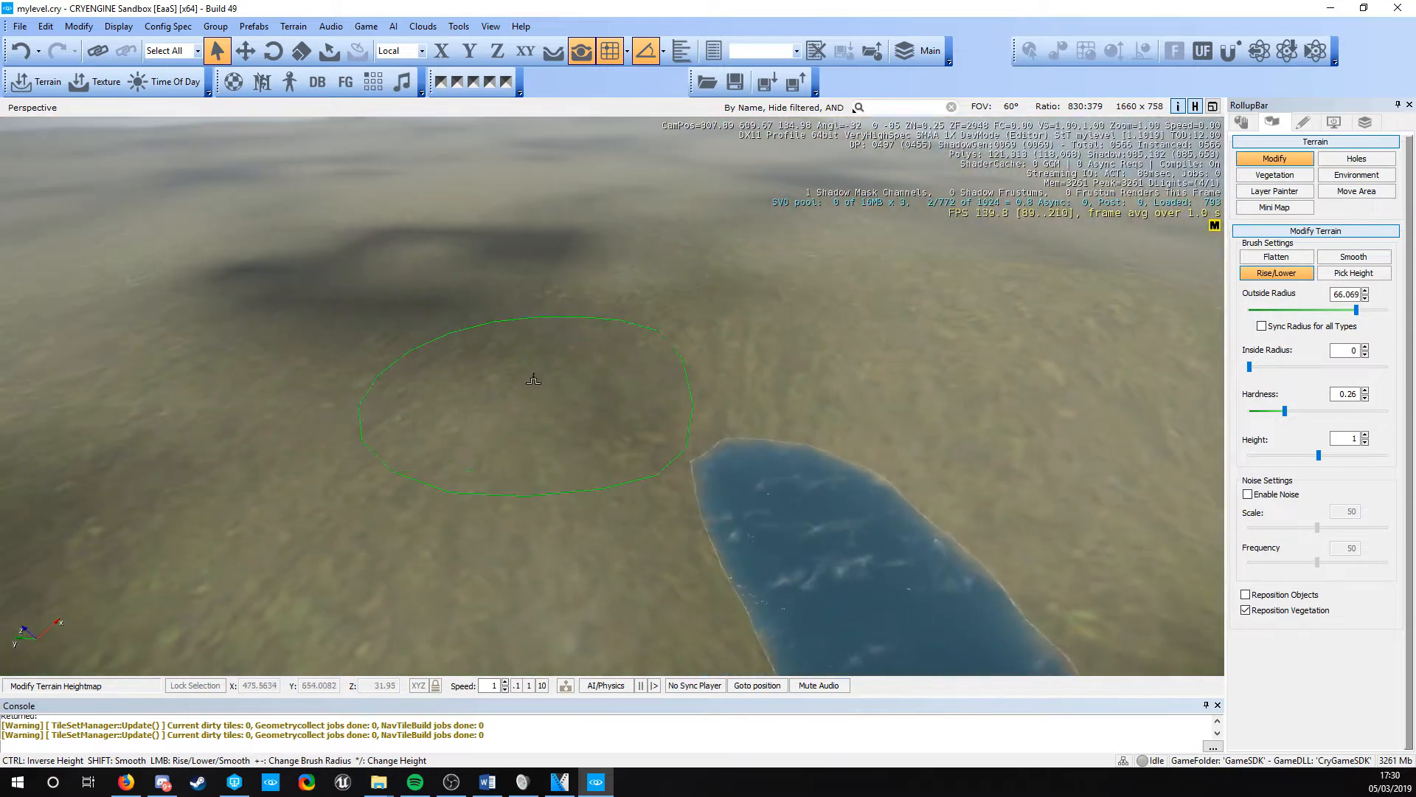
# Raise the terrain around the lake to shape its banks
pyautogui.press('w')
pyautogui.moveTo(461, 295); pyautogui.dragTo(369, 256, button='right')
pyautogui.press('a')
pyautogui.moveTo(664, 332); pyautogui.dragTo(640, 304, button='right')
pyautogui.moveTo(766, 332)
pyautogui.mouseDown()
pyautogui.moveTo(791, 399)
pyautogui.moveTo(826, 335)
pyautogui.moveTo(776, 441)
pyautogui.moveTo(806, 427)
pyautogui.moveTo(760, 450)
pyautogui.moveTo(513, 506)
pyautogui.moveTo(472, 503)
pyautogui.moveTo(461, 456)
pyautogui.mouseUp()
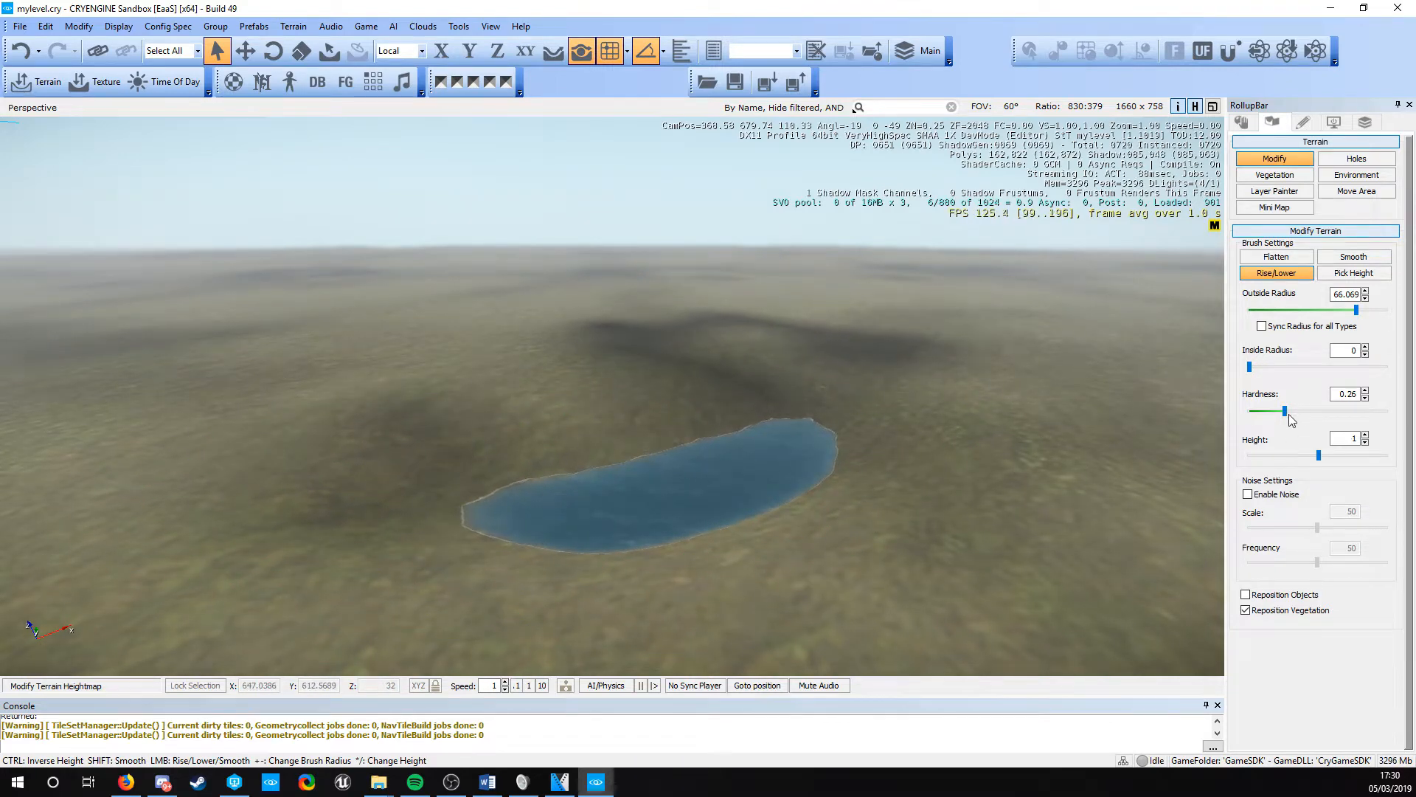
# Set the brush hardness to 0.85 and carve the lake into a wide channel around a central island
pyautogui.moveTo(1289, 418); pyautogui.dragTo(1365, 424)
pyautogui.moveTo(630, 434)
pyautogui.mouseDown()
pyautogui.moveTo(383, 483)
pyautogui.moveTo(284, 453)
pyautogui.moveTo(272, 398)
pyautogui.moveTo(260, 402)
pyautogui.mouseUp()
pyautogui.moveTo(261, 402); pyautogui.dragTo(332, 350, button='right')
pyautogui.press('w')
pyautogui.moveTo(779, 509)
pyautogui.keyDown('ctrl'); pyautogui.mouseDown()
pyautogui.moveTo(781, 469)
pyautogui.moveTo(596, 434)
pyautogui.moveTo(723, 409)
pyautogui.moveTo(775, 428)
pyautogui.moveTo(583, 391)
pyautogui.moveTo(453, 389)
pyautogui.mouseUp(); pyautogui.keyUp('ctrl')
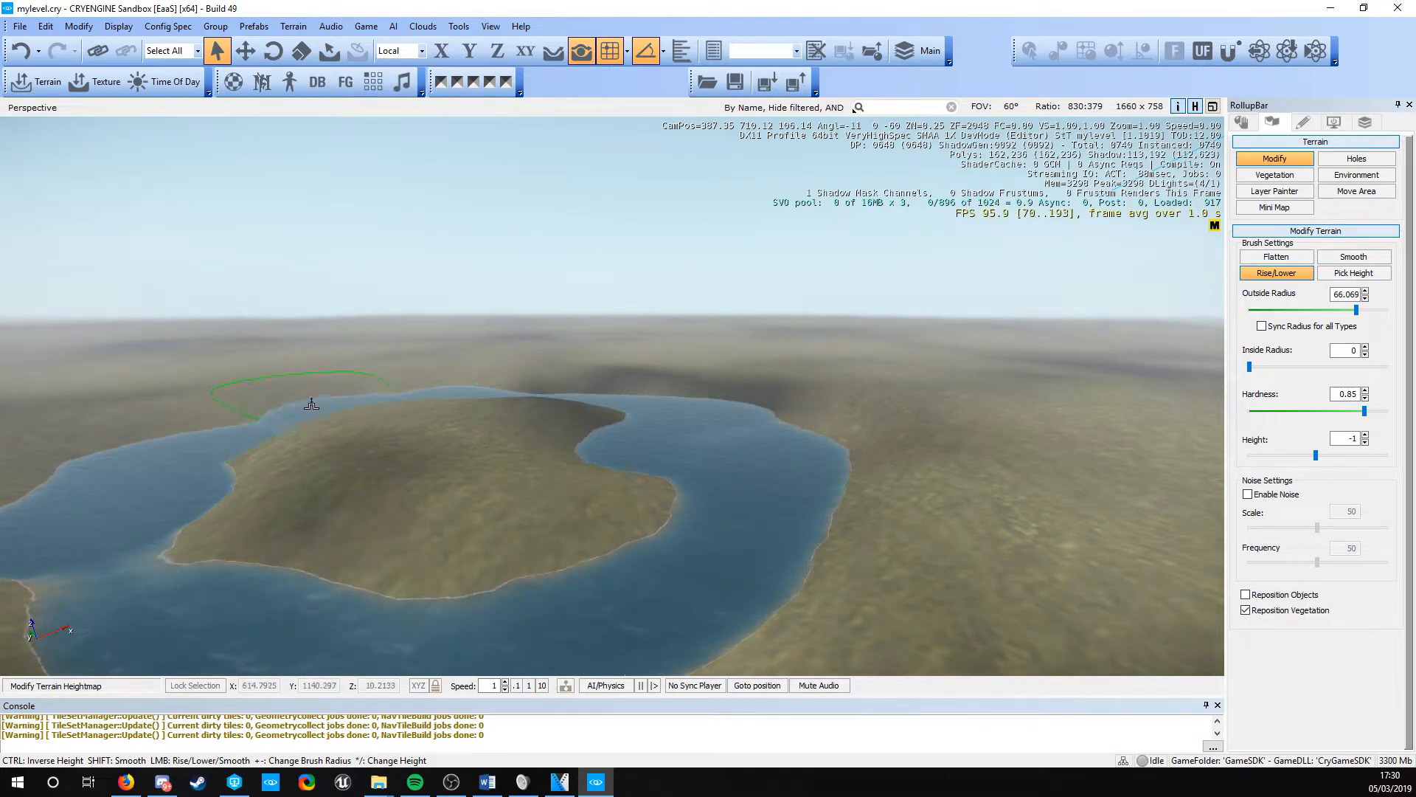
pyautogui.moveTo(215, 399)
pyautogui.keyDown('ctrl'); pyautogui.mouseDown()
pyautogui.moveTo(132, 415)
pyautogui.moveTo(68, 403)
pyautogui.moveTo(81, 406)
pyautogui.mouseUp(); pyautogui.keyUp('ctrl')
# Apply another Rise/Lower stroke to the terrain along the far shore of the channel
pyautogui.press('s')
pyautogui.press('a')
pyautogui.moveTo(339, 369); pyautogui.dragTo(382, 414, button='right')
pyautogui.moveTo(389, 402)
pyautogui.mouseDown()
pyautogui.moveTo(347, 364)
pyautogui.moveTo(396, 373)
pyautogui.mouseUp()
pyautogui.moveTo(396, 373); pyautogui.dragTo(250, 313, button='right')
pyautogui.press('s')
pyautogui.press('w')
pyautogui.press('d')
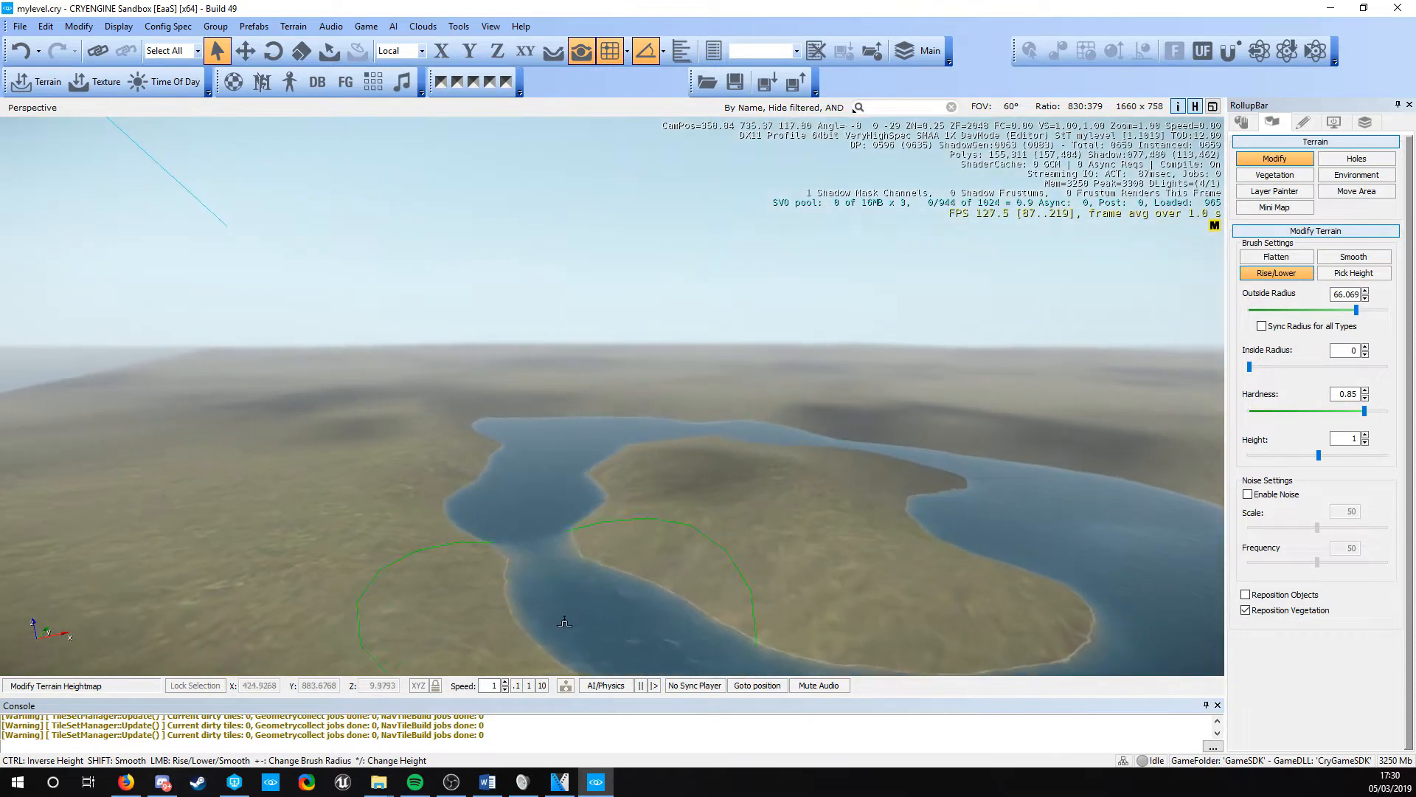
# Set the camera speed to 10 and move to a high overview of the island and channel
pyautogui.click(546, 687)
pyautogui.press('w')
pyautogui.moveTo(487, 295); pyautogui.dragTo(910, 357, button='right')
pyautogui.press('s')
pyautogui.scroll(3, 893, 363)
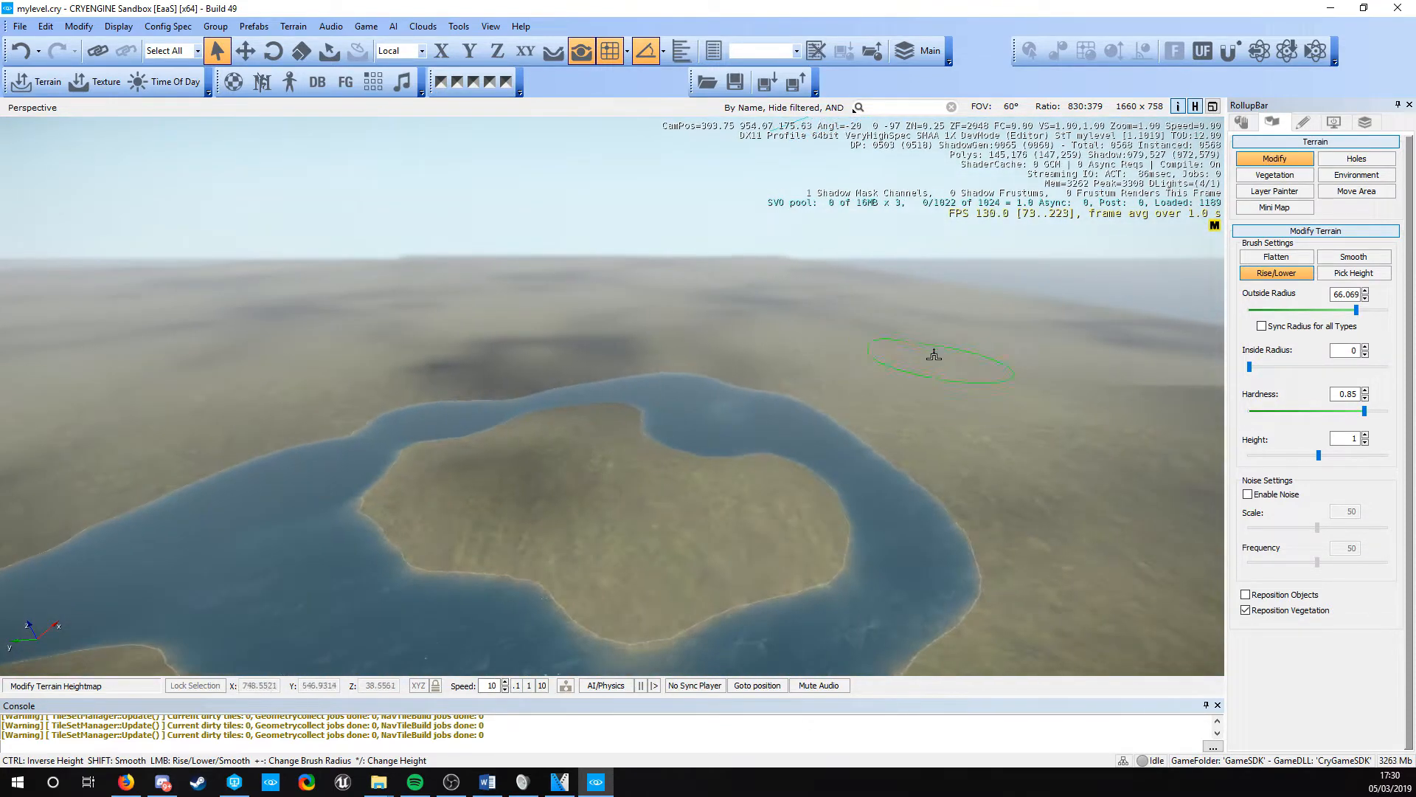
# Set the brush's outside radius to 199.52 and raise broad hills beyond the water around the island
pyautogui.click(1342, 310)
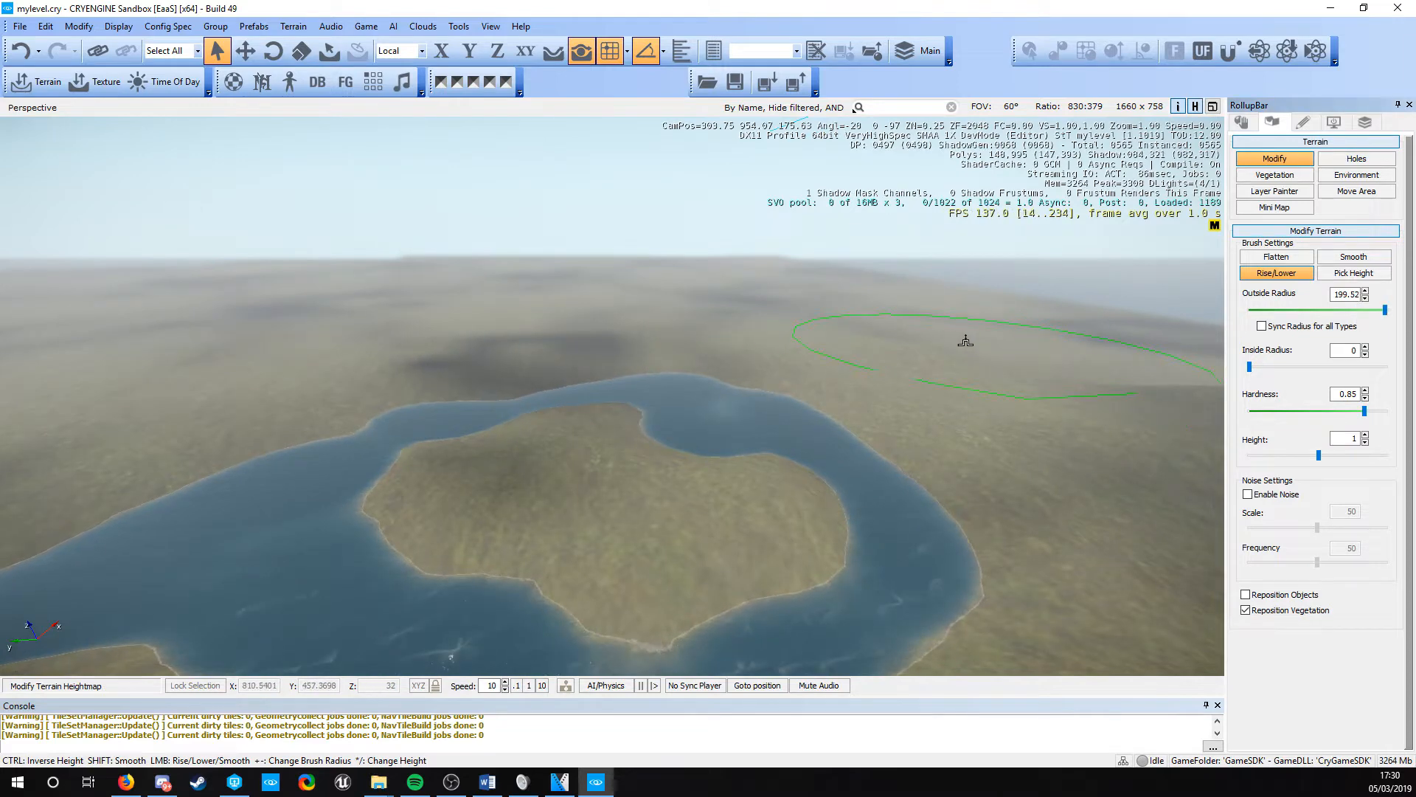
pyautogui.moveTo(672, 307); pyautogui.dragTo(313, 329)
pyautogui.press('w')
pyautogui.press('d')
pyautogui.moveTo(496, 363); pyautogui.dragTo(496, 367, button='right')
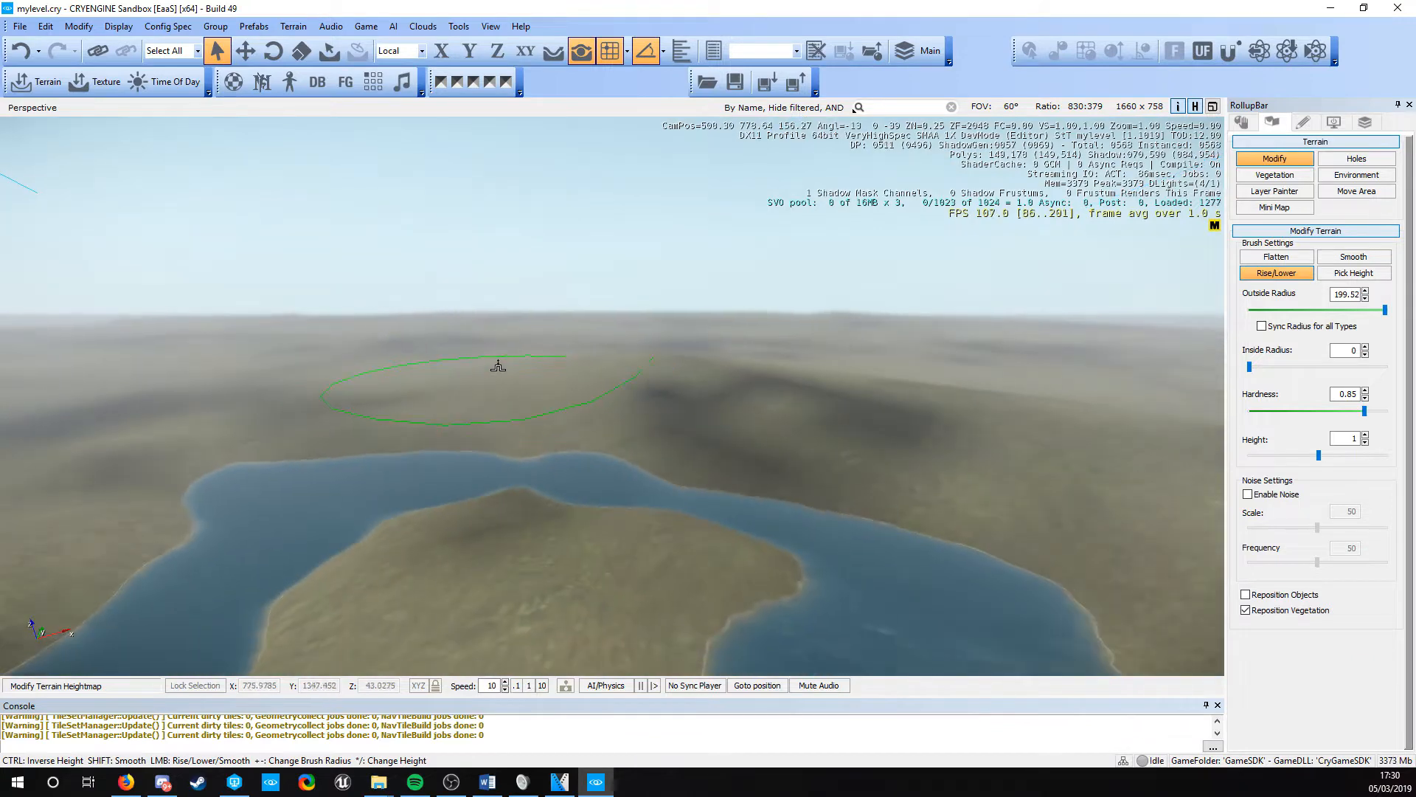
pyautogui.press('s')
pyautogui.press('d')
pyautogui.moveTo(594, 393); pyautogui.dragTo(597, 393, button='right')
pyautogui.moveTo(943, 438); pyautogui.dragTo(950, 434, button='right')
pyautogui.press('a')
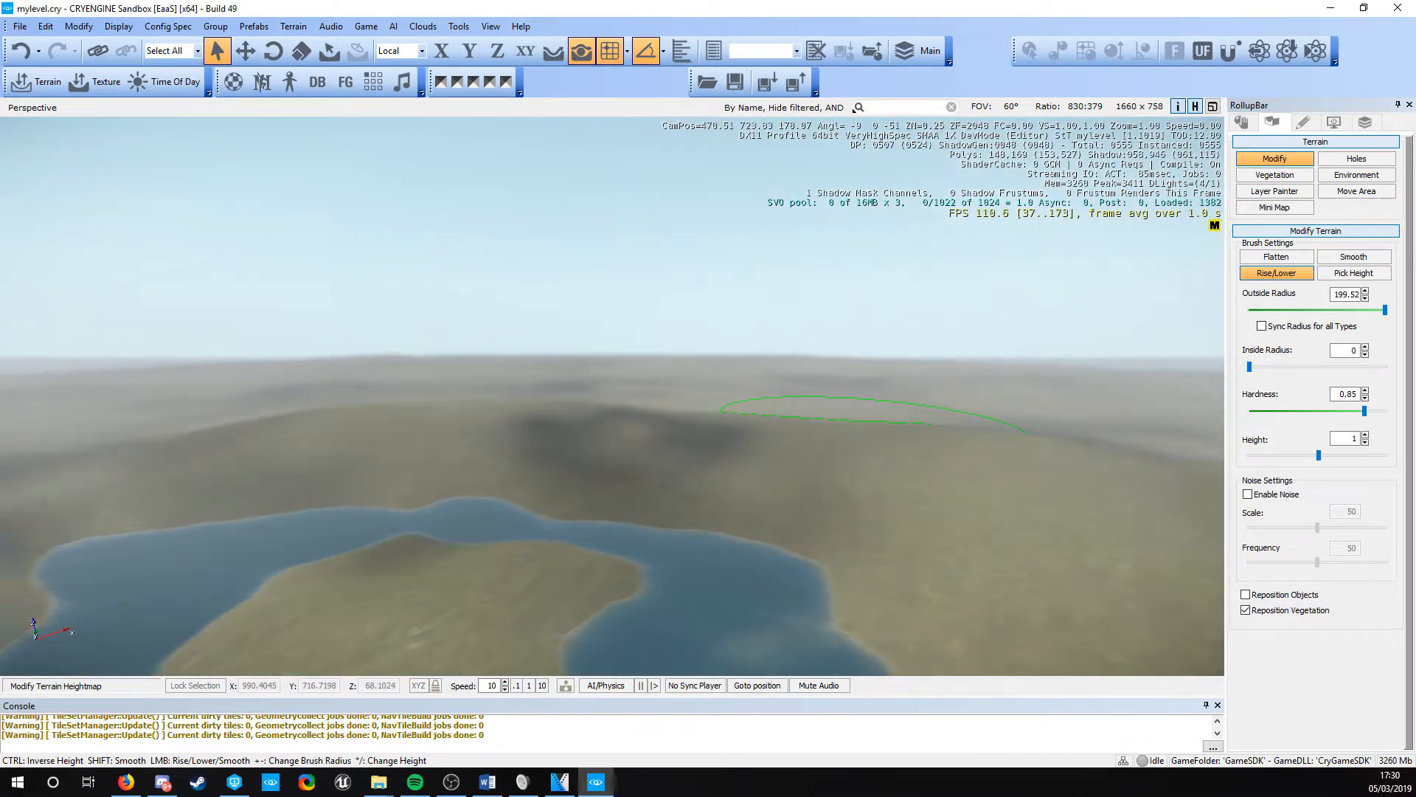
# Switch to the Flatten brush and set its outside radius to 199.52 and inside radius to 30.199
pyautogui.click(1275, 257)
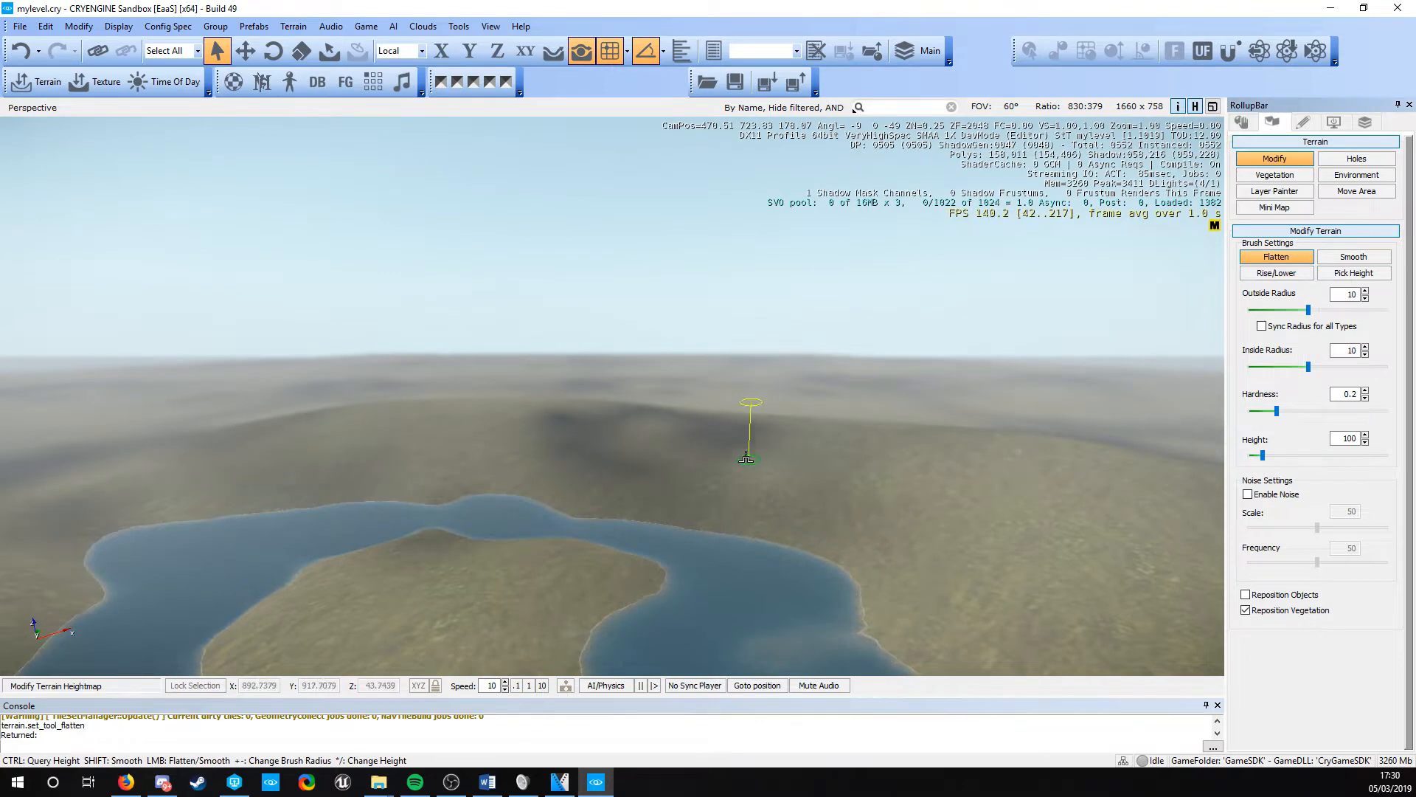
pyautogui.moveTo(738, 457); pyautogui.dragTo(745, 457, button='right')
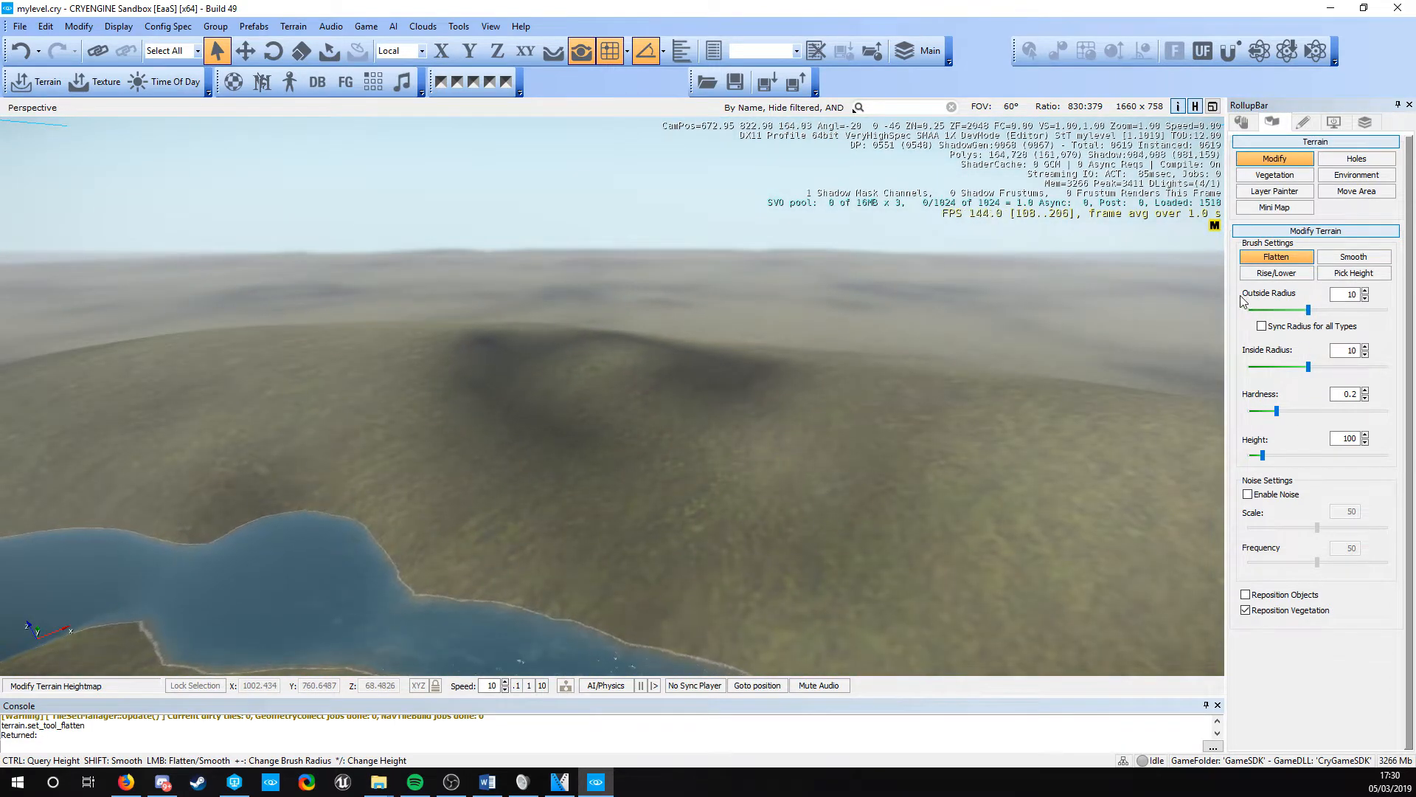
pyautogui.moveTo(1304, 315); pyautogui.dragTo(1364, 320)
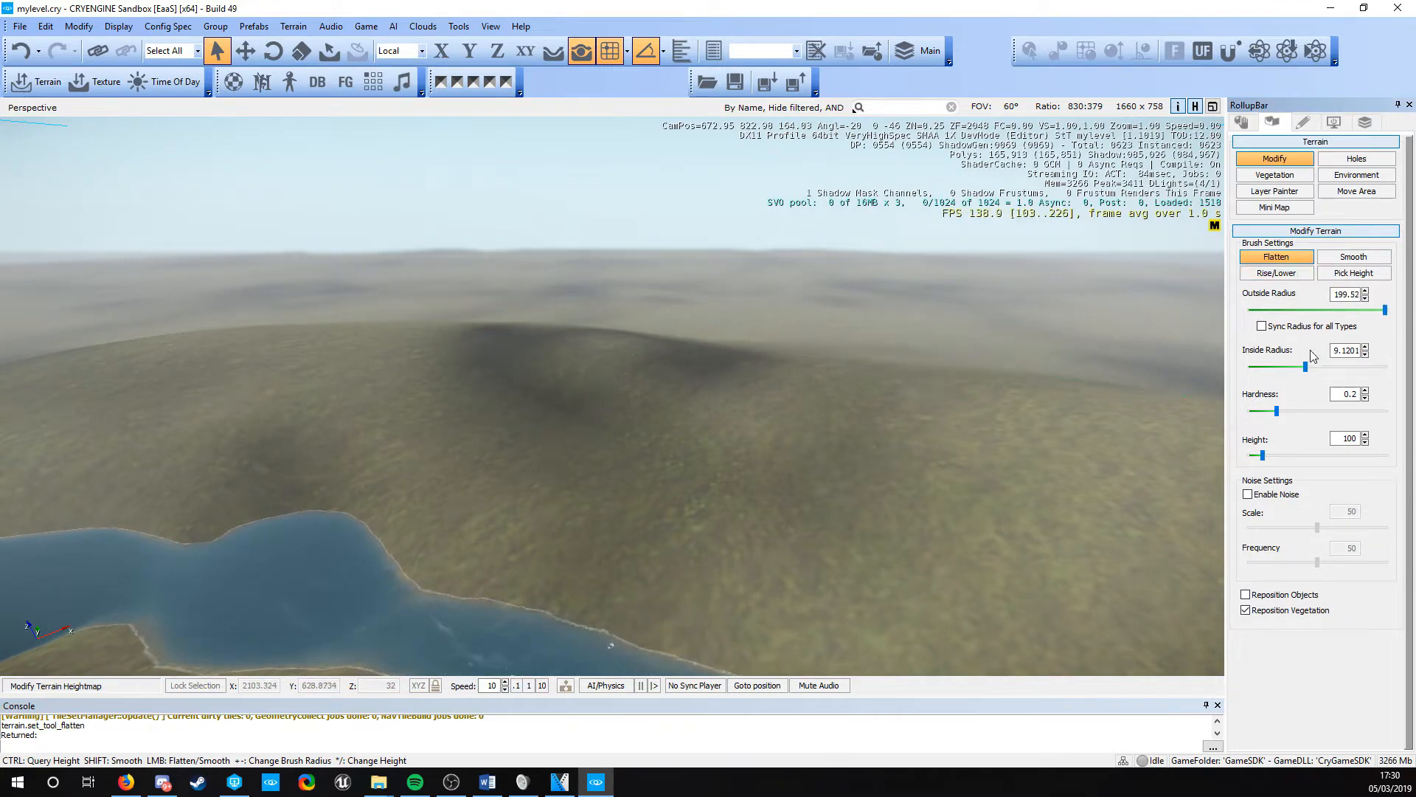
pyautogui.moveTo(1330, 373); pyautogui.dragTo(1337, 371)
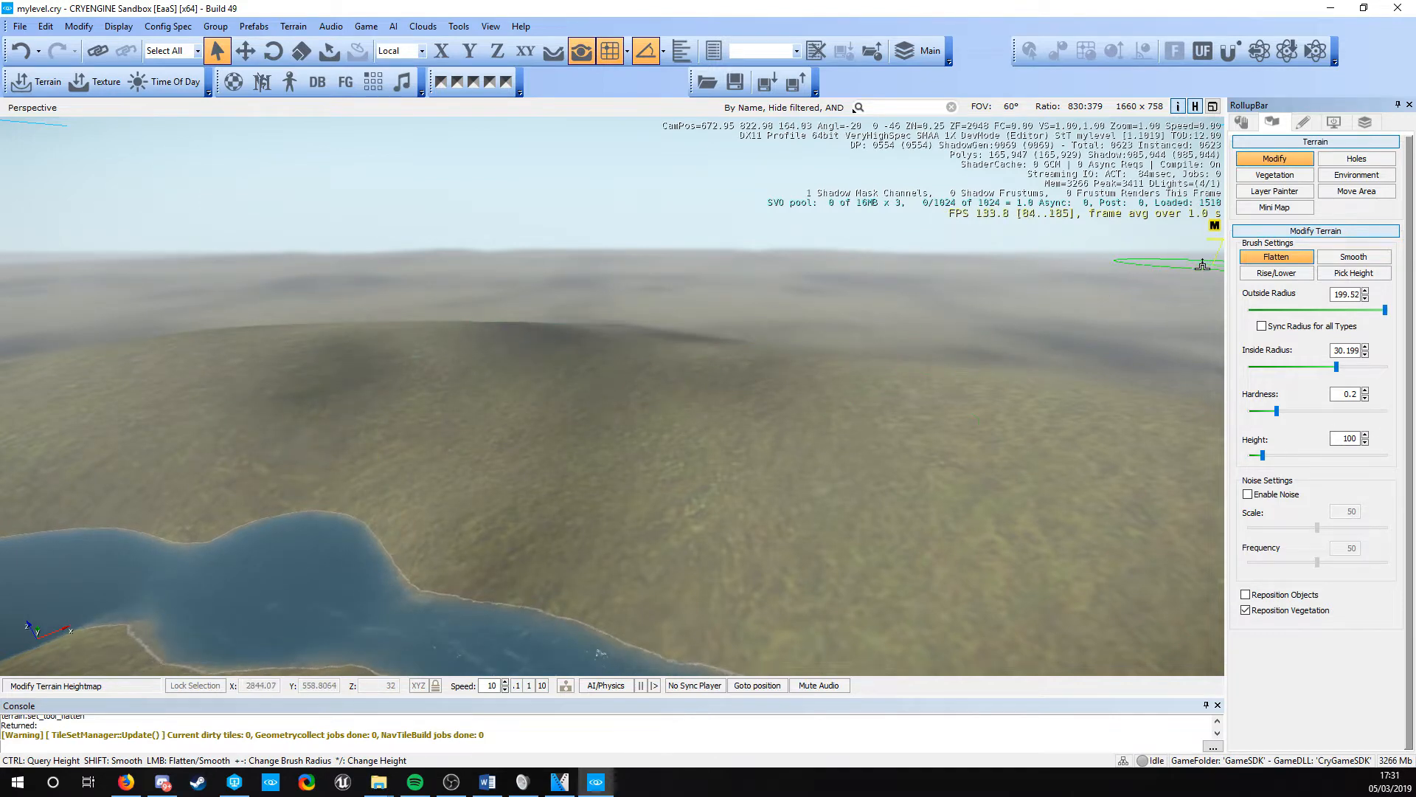
# Try a Flatten stroke on the hill beyond the water and undo it
pyautogui.moveTo(546, 389); pyautogui.dragTo(481, 395, button='right')
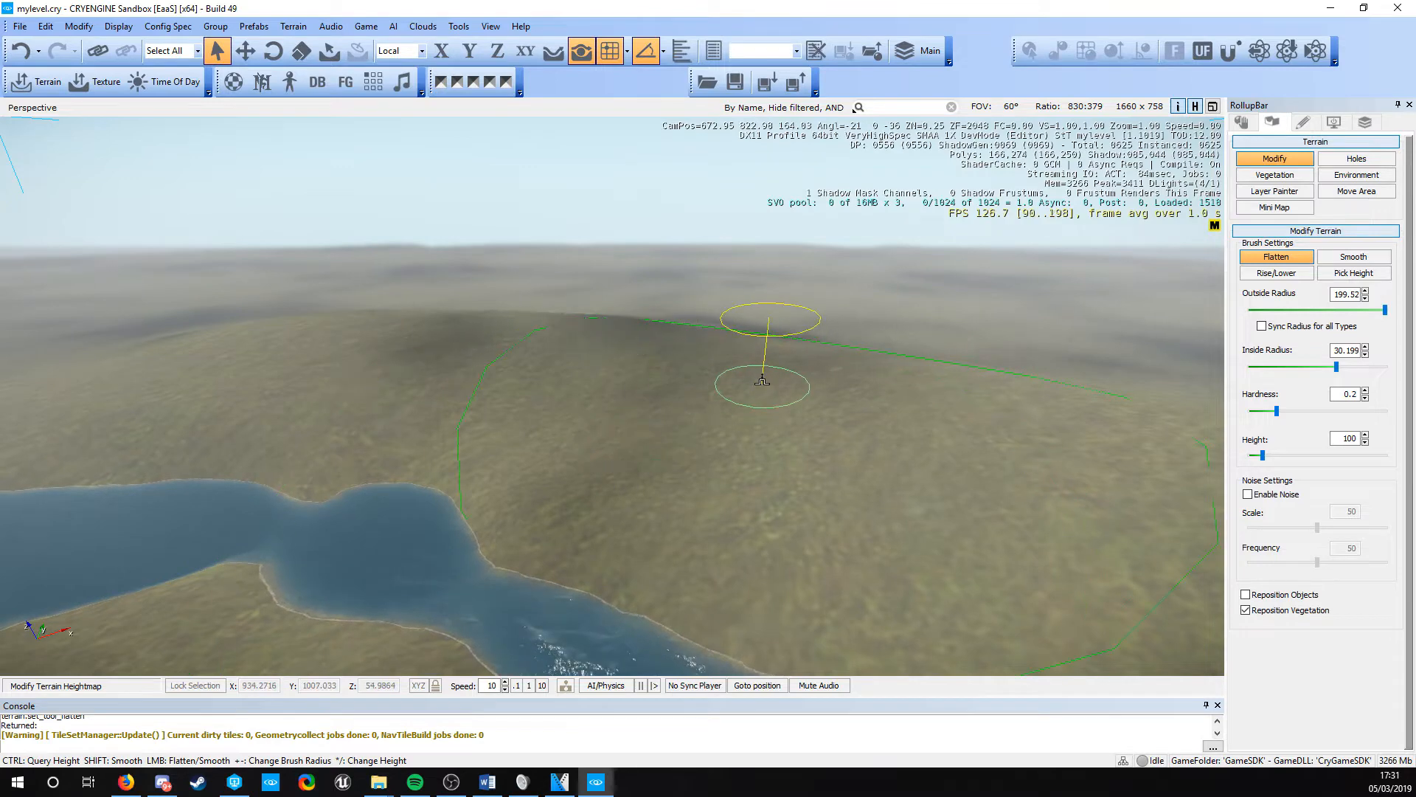
pyautogui.moveTo(816, 347); pyautogui.dragTo(739, 354)
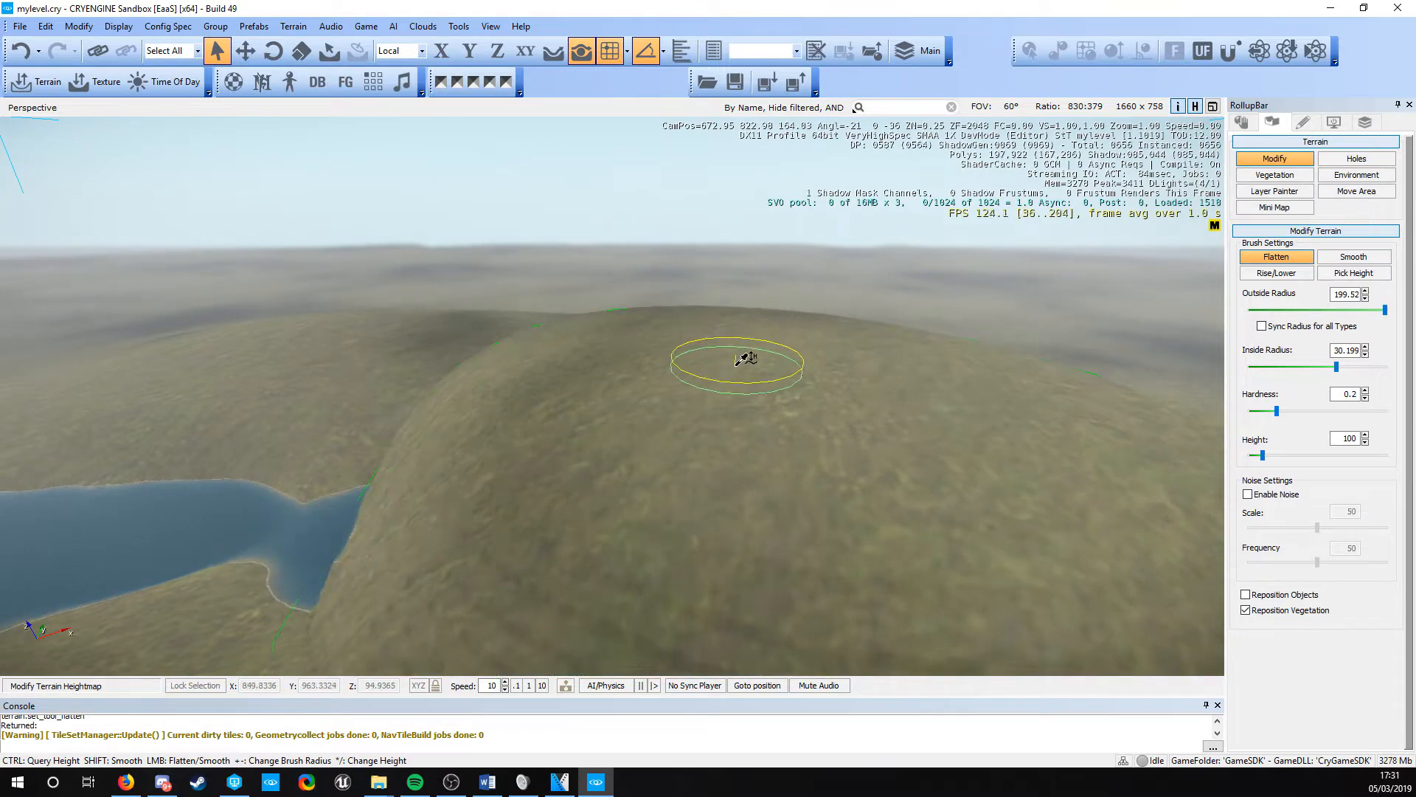
pyautogui.hotkey('ctrl', 'z')
# Raise a broad flat-topped plateau on the hill beyond the water with the Flatten brush at height 100
pyautogui.press('w')
pyautogui.press('d')
pyautogui.moveTo(696, 381); pyautogui.dragTo(695, 384, button='right')
pyautogui.moveTo(695, 382)
pyautogui.mouseDown()
pyautogui.moveTo(821, 385)
pyautogui.moveTo(729, 396)
pyautogui.mouseUp()
# Sample the slope beside the plateau with Pick Height, giving the Flatten brush a height of 54.33
pyautogui.press('s')
pyautogui.press('a')
pyautogui.moveTo(729, 396); pyautogui.dragTo(728, 398, button='right')
pyautogui.press('w')
pyautogui.press('a')
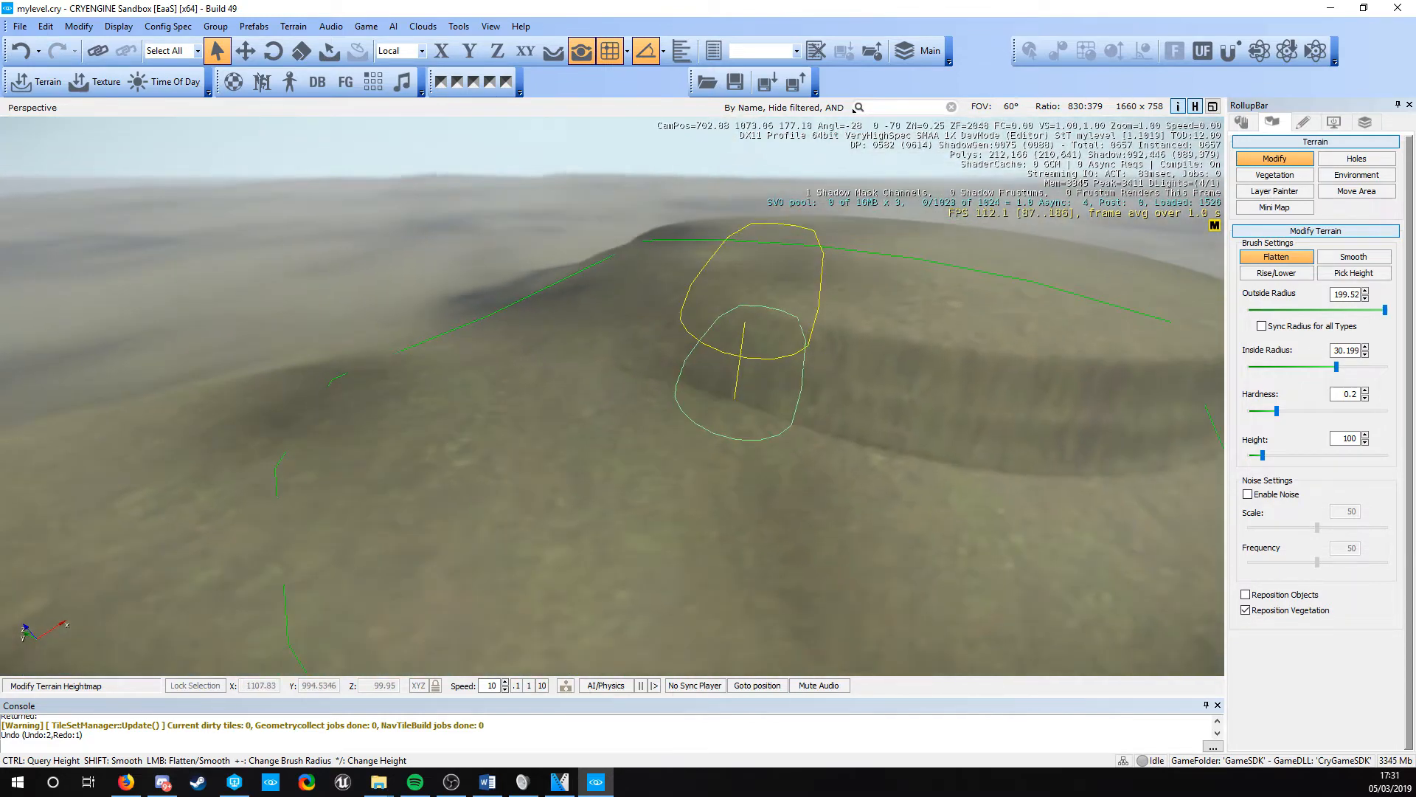
pyautogui.click(1341, 277)
pyautogui.click(505, 410)
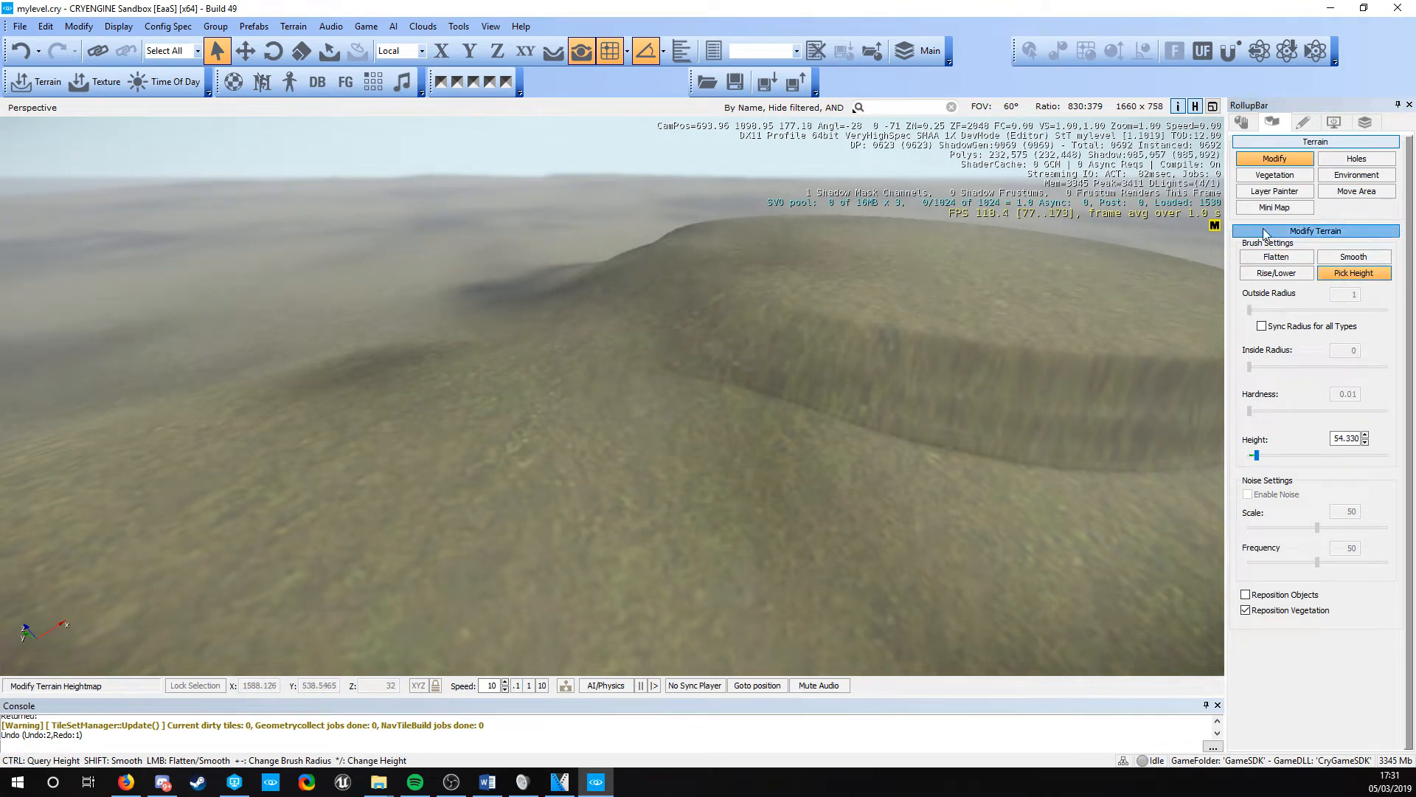
pyautogui.click(1278, 257)
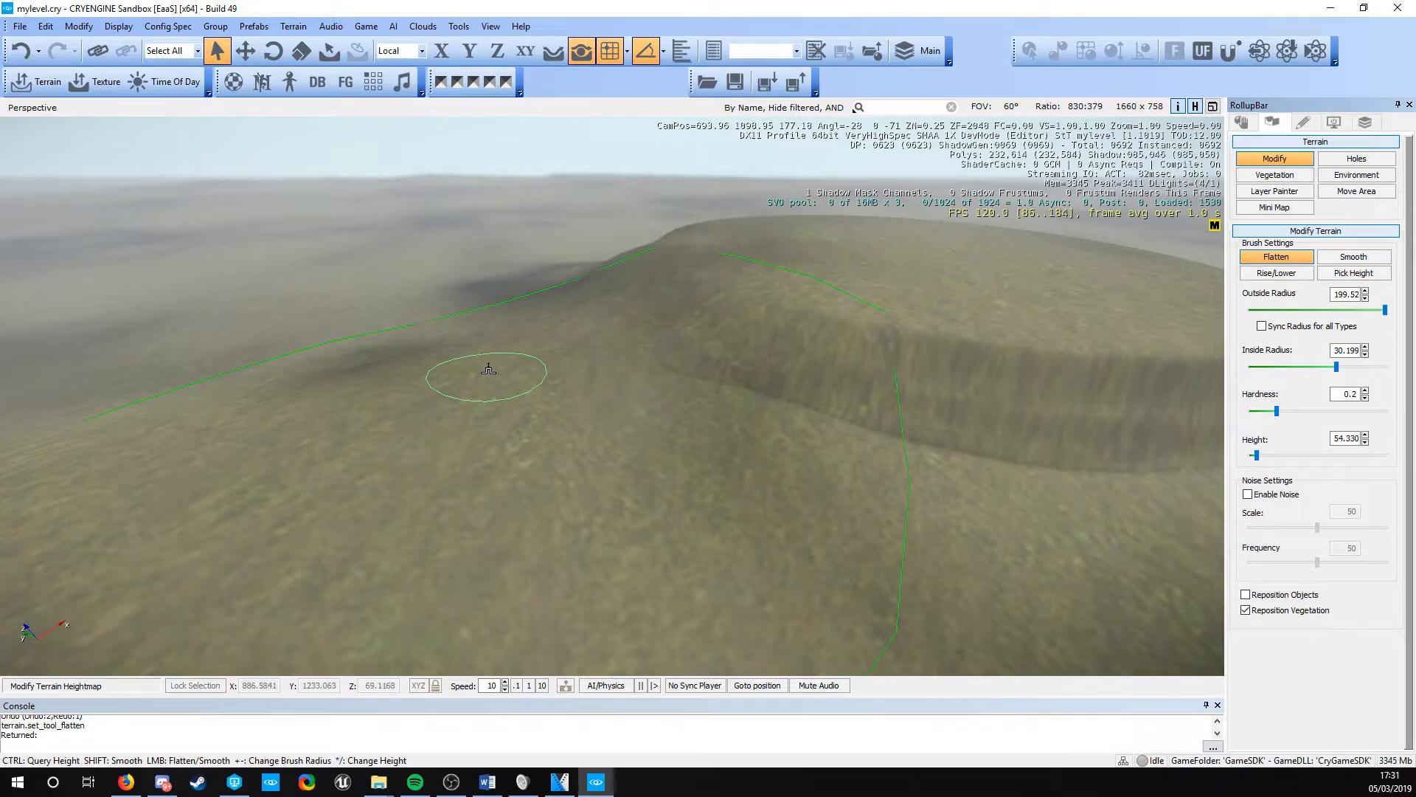
# Sample the plateau top's height of 99.95 and flatten the adjoining slope towards that height
pyautogui.press('ctrl')
pyautogui.keyDown('ctrl'); pyautogui.click(892, 268); pyautogui.keyUp('ctrl')
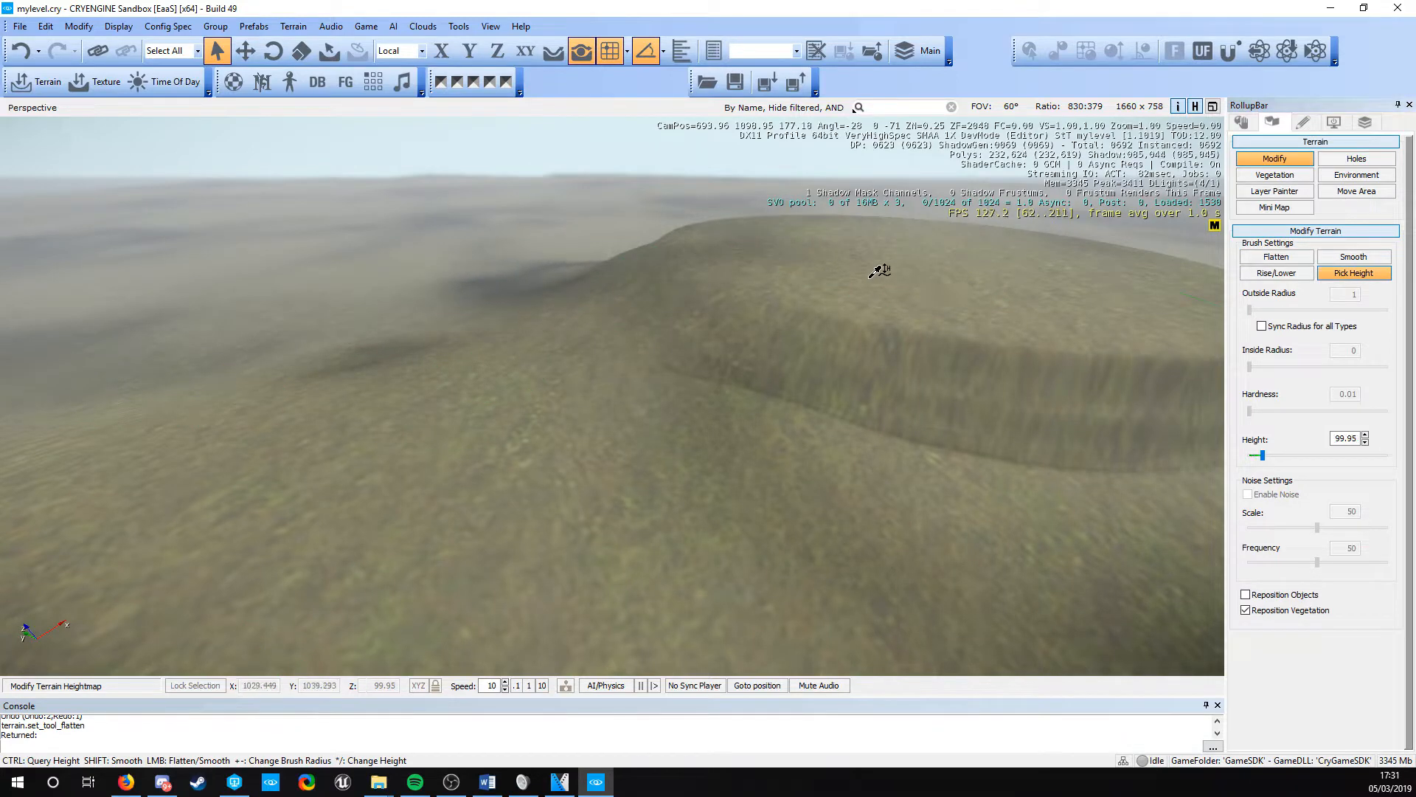
pyautogui.click(526, 299)
# Sample the low ground's height of 41.218, set the outside radius to 16.595 and carve into the raised slope
pyautogui.press('ctrl')
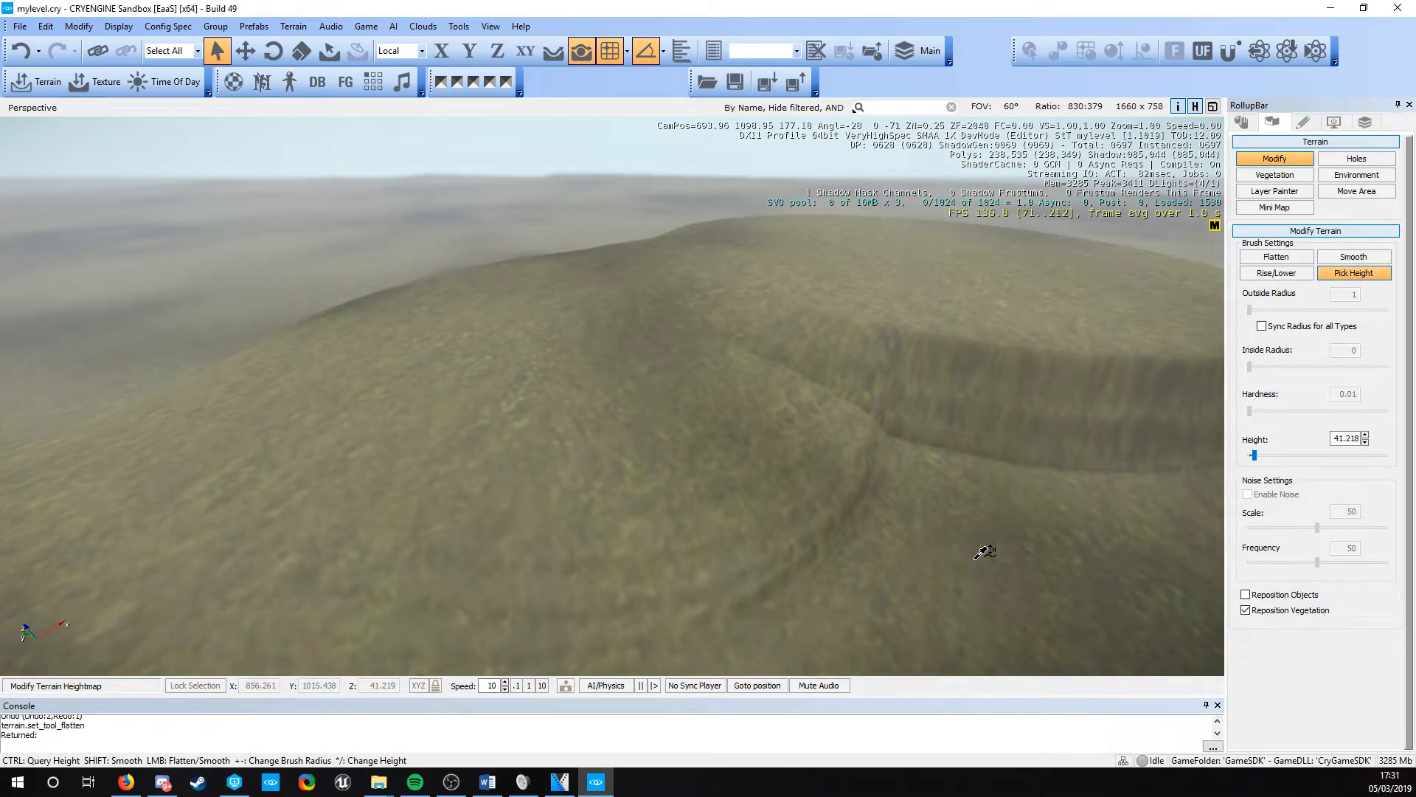
pyautogui.click(1321, 310)
pyautogui.moveTo(557, 424)
pyautogui.mouseDown()
pyautogui.moveTo(774, 502)
pyautogui.moveTo(675, 542)
pyautogui.moveTo(660, 472)
pyautogui.moveTo(538, 391)
pyautogui.moveTo(576, 509)
pyautogui.moveTo(546, 575)
pyautogui.moveTo(507, 561)
pyautogui.moveTo(512, 549)
pyautogui.mouseUp()
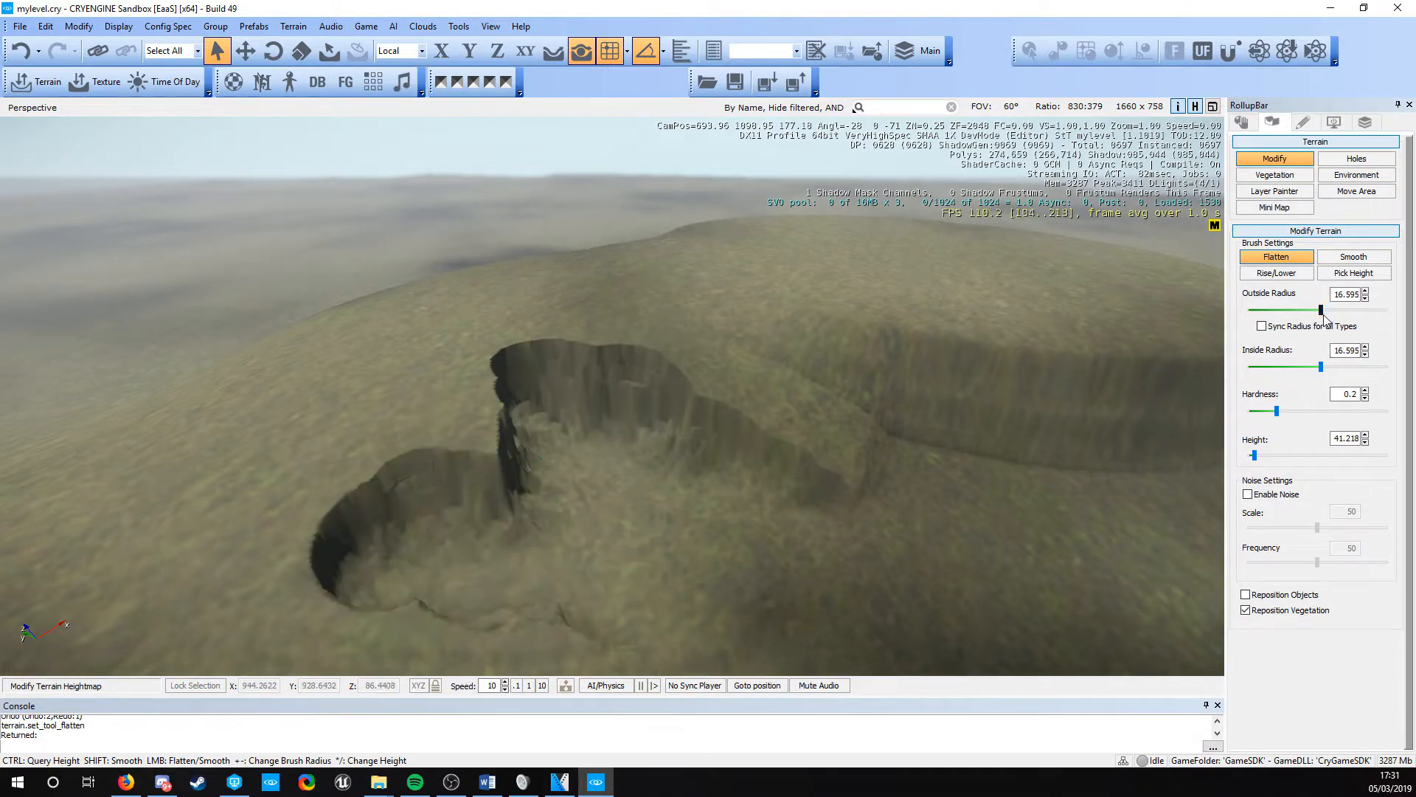
# Set the Flatten outside radius to 43.651 and level the ground in front of the plateau down to the sampled height
pyautogui.moveTo(1324, 316); pyautogui.dragTo(1341, 320)
pyautogui.moveTo(551, 420)
pyautogui.mouseDown()
pyautogui.moveTo(442, 413)
pyautogui.moveTo(369, 479)
pyautogui.moveTo(347, 435)
pyautogui.moveTo(560, 436)
pyautogui.moveTo(737, 490)
pyautogui.moveTo(452, 389)
pyautogui.moveTo(284, 379)
pyautogui.moveTo(81, 483)
pyautogui.moveTo(411, 596)
pyautogui.moveTo(550, 590)
pyautogui.moveTo(221, 457)
pyautogui.moveTo(133, 472)
pyautogui.moveTo(384, 590)
pyautogui.moveTo(172, 486)
pyautogui.moveTo(92, 601)
pyautogui.moveTo(531, 556)
pyautogui.mouseUp()
pyautogui.scroll(-5, 566, 555)
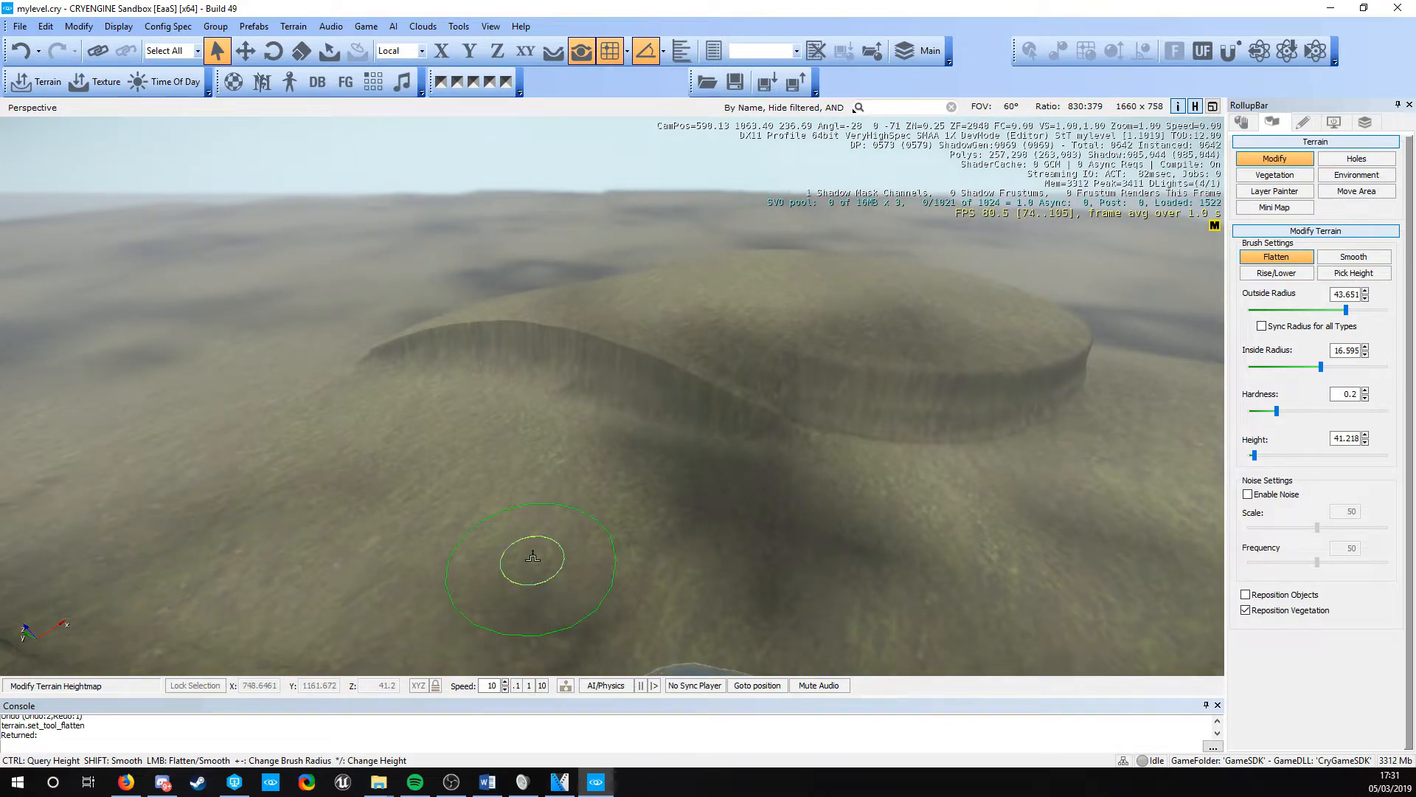
pyautogui.press('w')
pyautogui.moveTo(531, 556)
pyautogui.mouseDown(button='right')
pyautogui.moveTo(411, 512)
pyautogui.moveTo(211, 403)
pyautogui.mouseUp(button='right')
pyautogui.moveTo(211, 403)
pyautogui.mouseDown()
pyautogui.moveTo(750, 507)
pyautogui.moveTo(1059, 500)
pyautogui.moveTo(655, 506)
pyautogui.moveTo(435, 462)
pyautogui.moveTo(363, 430)
pyautogui.moveTo(55, 387)
pyautogui.moveTo(100, 437)
pyautogui.mouseUp()
pyautogui.press('a')
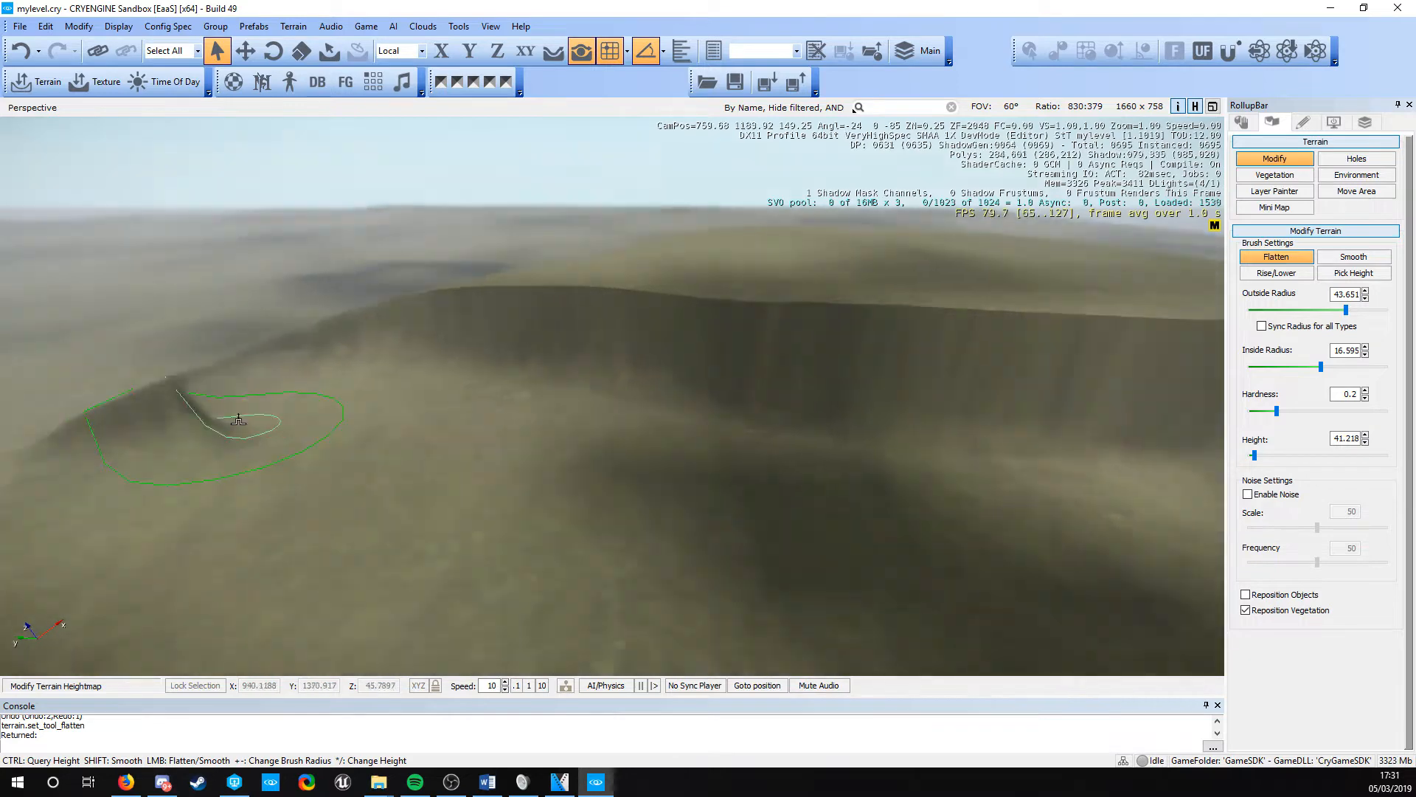
pyautogui.moveTo(237, 414)
pyautogui.mouseDown()
pyautogui.moveTo(250, 427)
pyautogui.moveTo(253, 415)
pyautogui.moveTo(426, 354)
pyautogui.moveTo(538, 361)
pyautogui.mouseUp()
# Switch to the Smooth brush on the plateau's other side and set its outside radius to 120.22
pyautogui.press('w')
pyautogui.press('a')
pyautogui.moveTo(713, 473)
pyautogui.mouseDown(button='right')
pyautogui.moveTo(841, 449)
pyautogui.moveTo(885, 421)
pyautogui.moveTo(767, 469)
pyautogui.moveTo(804, 472)
pyautogui.moveTo(819, 509)
pyautogui.moveTo(811, 479)
pyautogui.mouseUp(button='right')
pyautogui.press('a')
pyautogui.press('s')
pyautogui.press('d')
pyautogui.press('w')
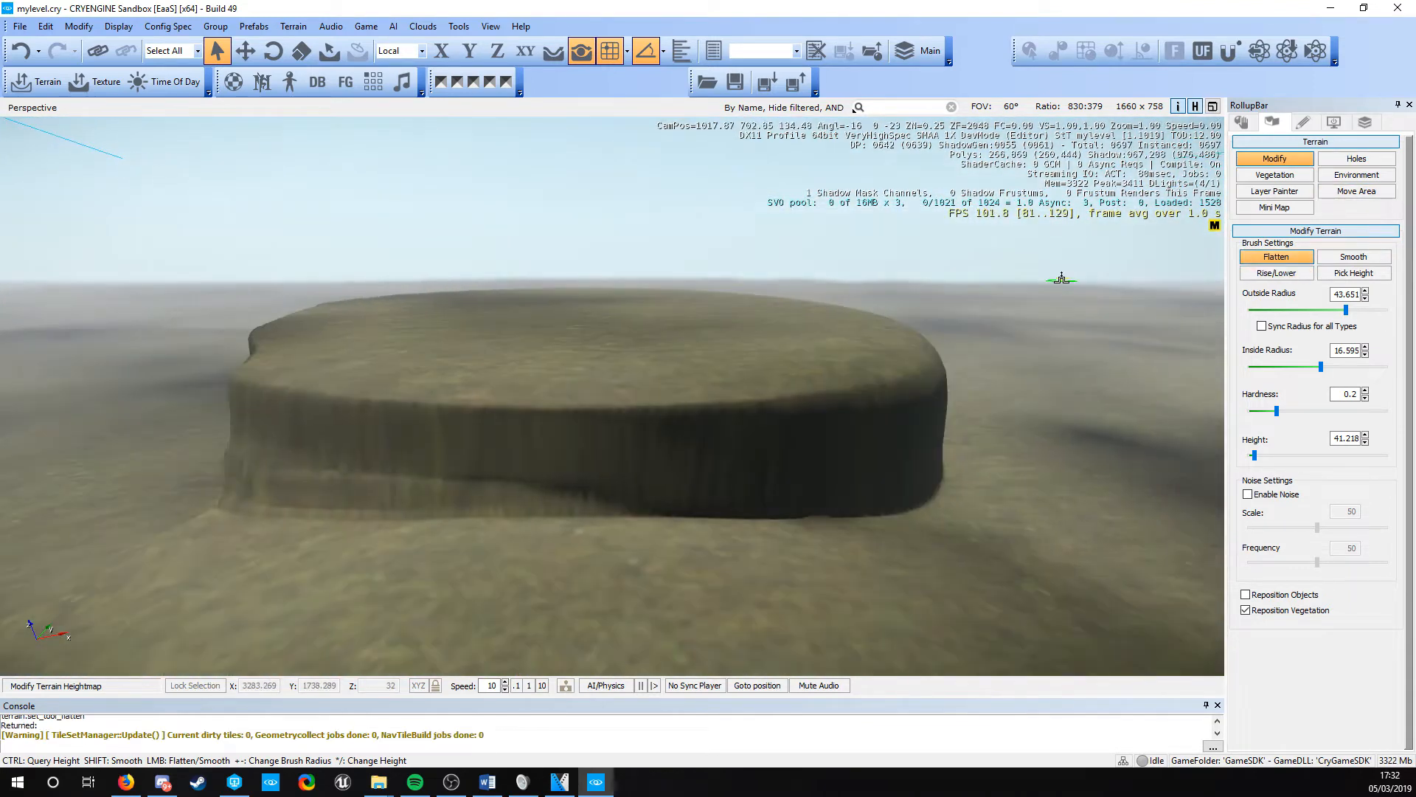
pyautogui.click(1270, 272)
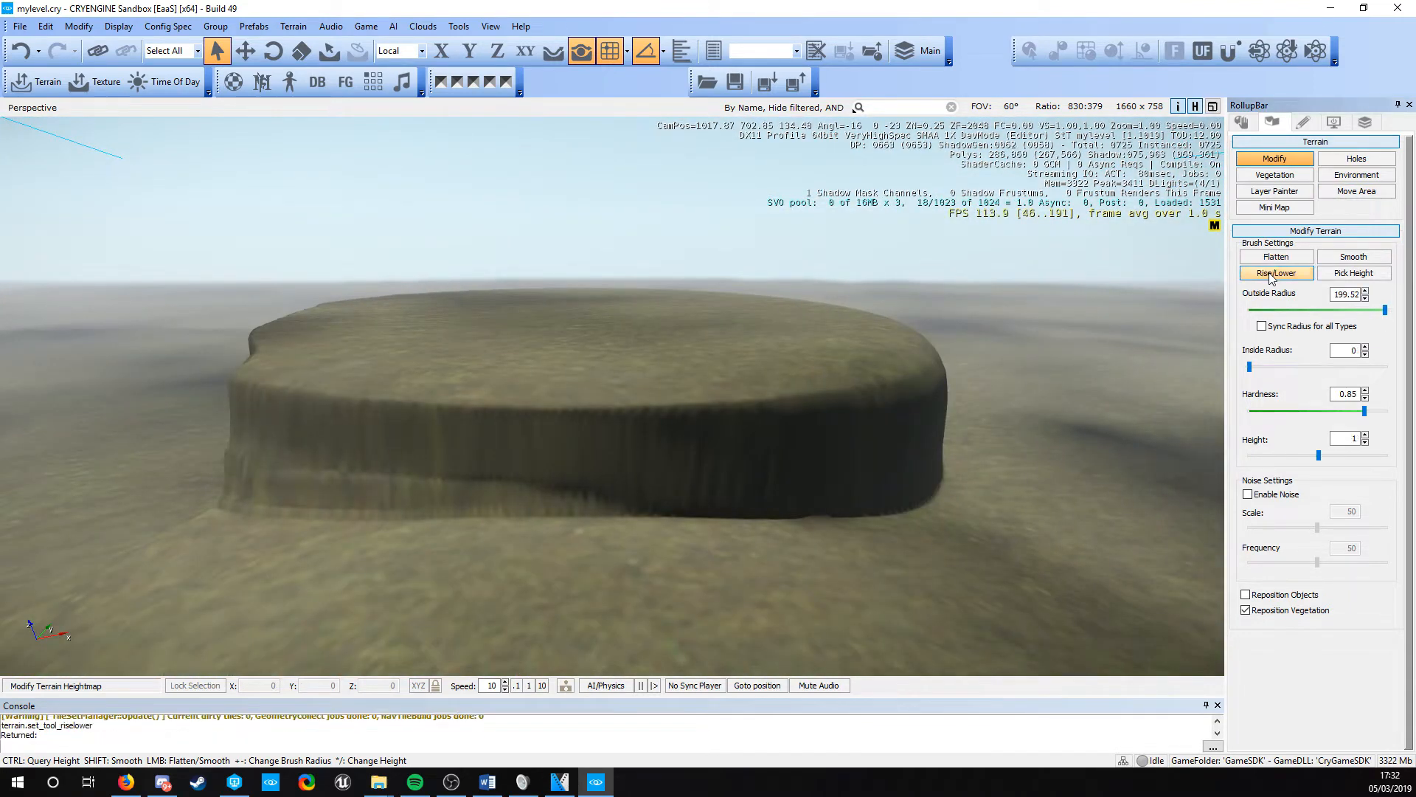
pyautogui.click(1346, 258)
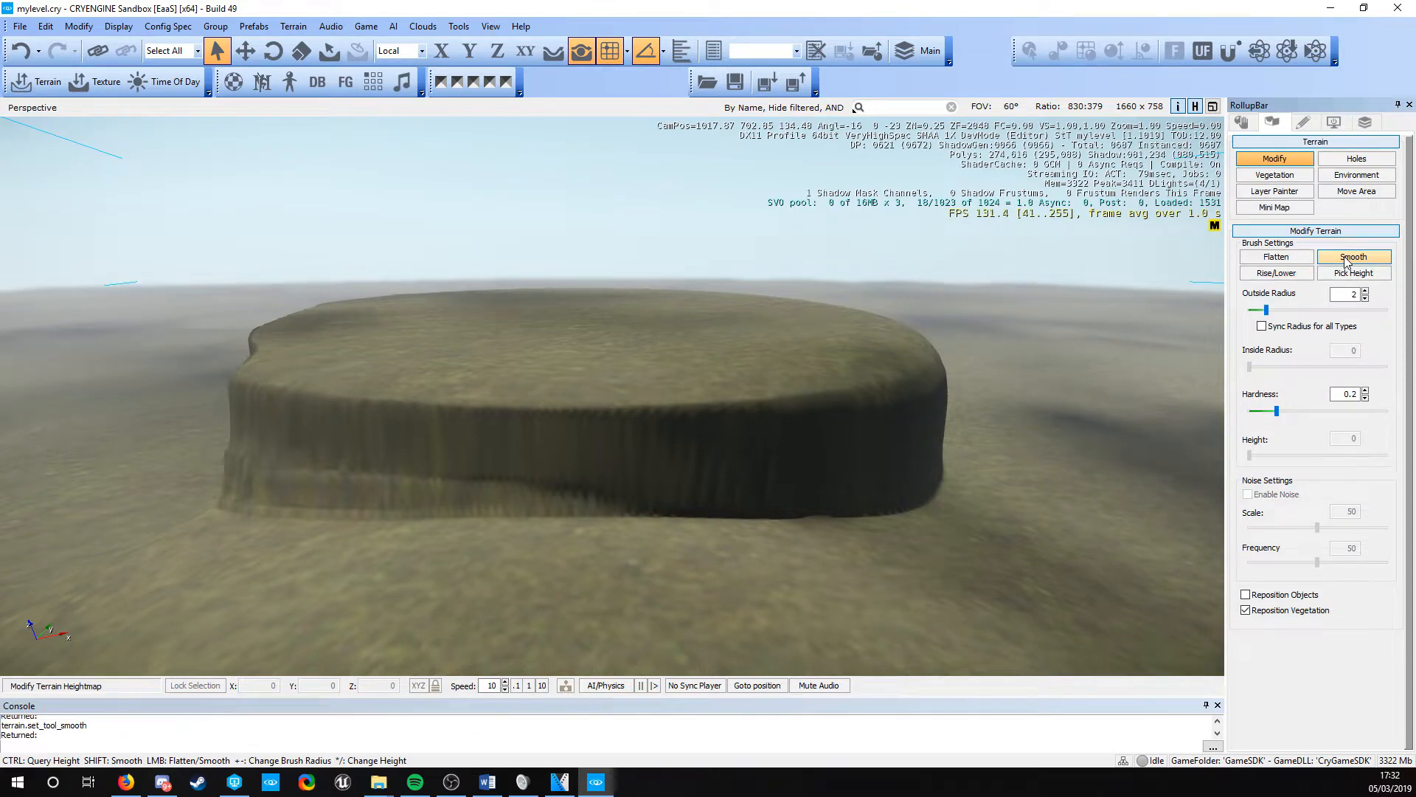
pyautogui.moveTo(738, 509); pyautogui.dragTo(782, 422, button='right')
pyautogui.press('w')
pyautogui.press('a')
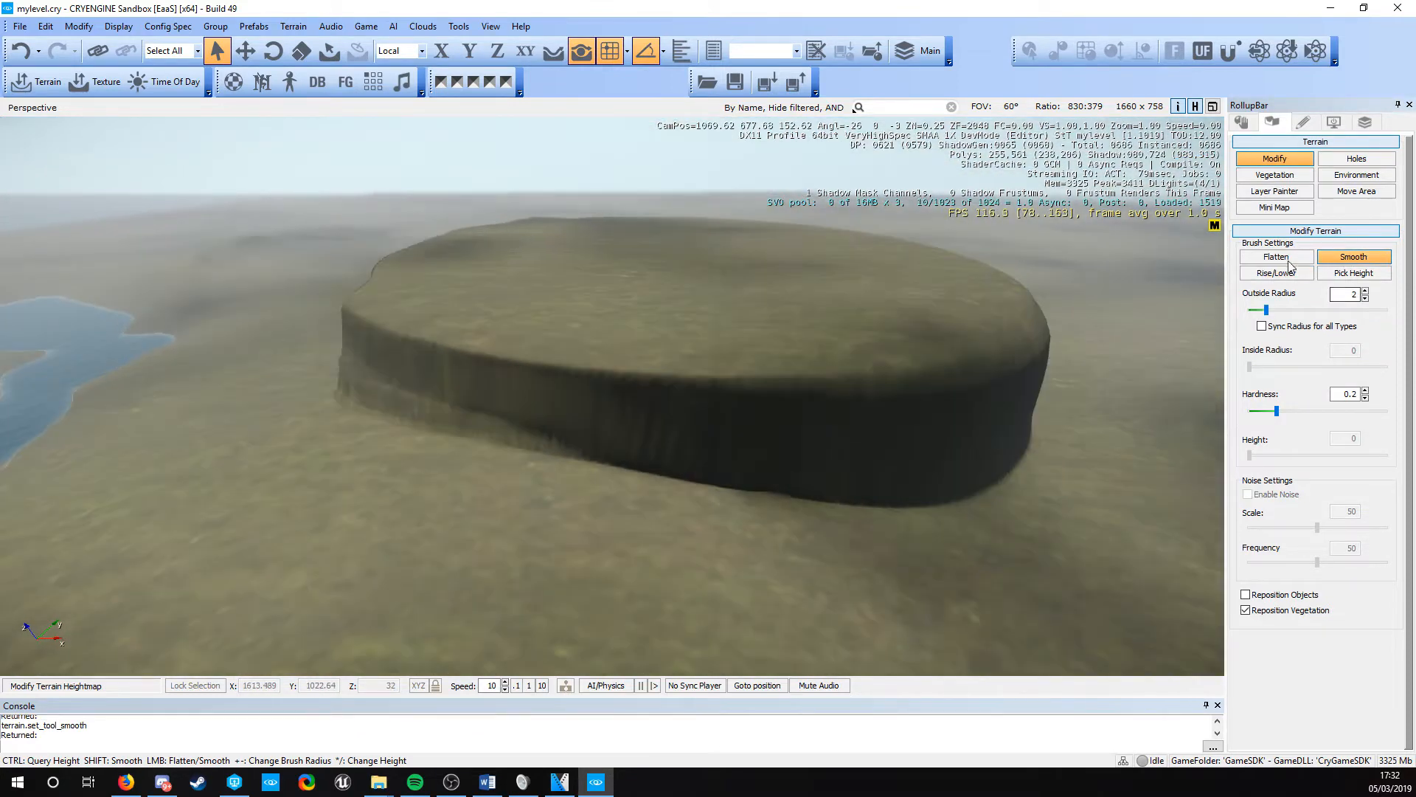
pyautogui.moveTo(1265, 310); pyautogui.dragTo(1267, 313)
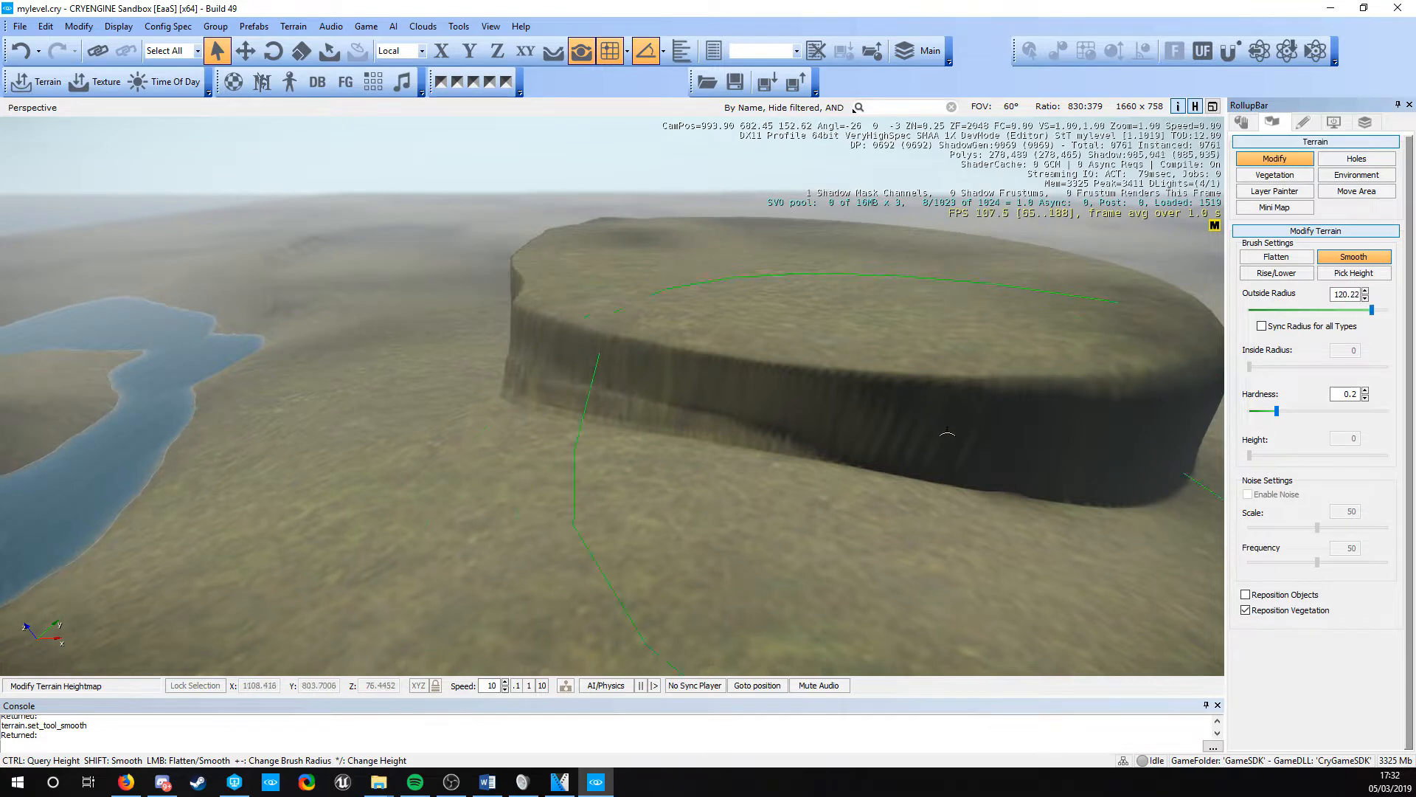
# Apply a Smooth stroke along the base of the plateau's steep side
pyautogui.moveTo(893, 413); pyautogui.dragTo(1106, 413, button='right')
pyautogui.press('s')
pyautogui.press('w')
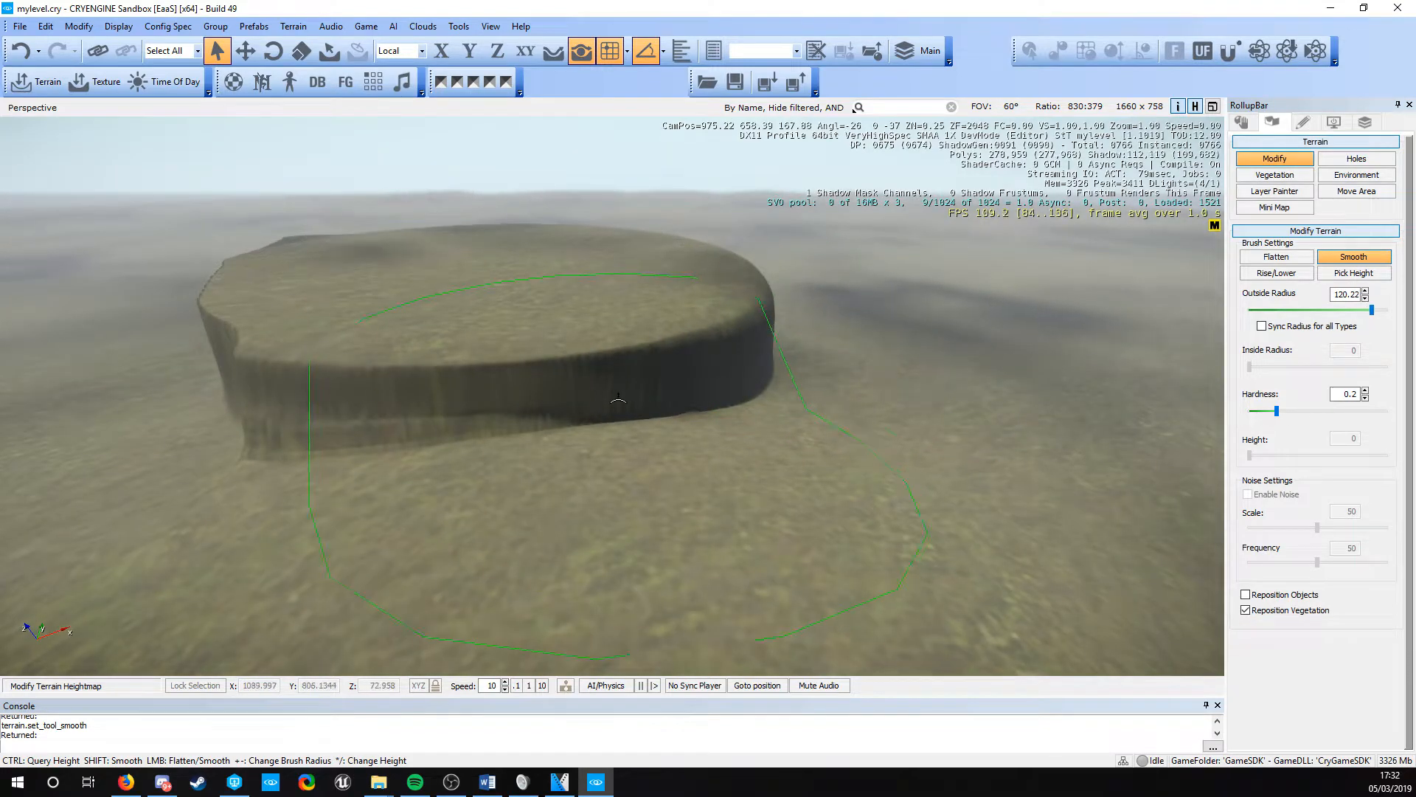
pyautogui.moveTo(618, 402); pyautogui.dragTo(633, 417)
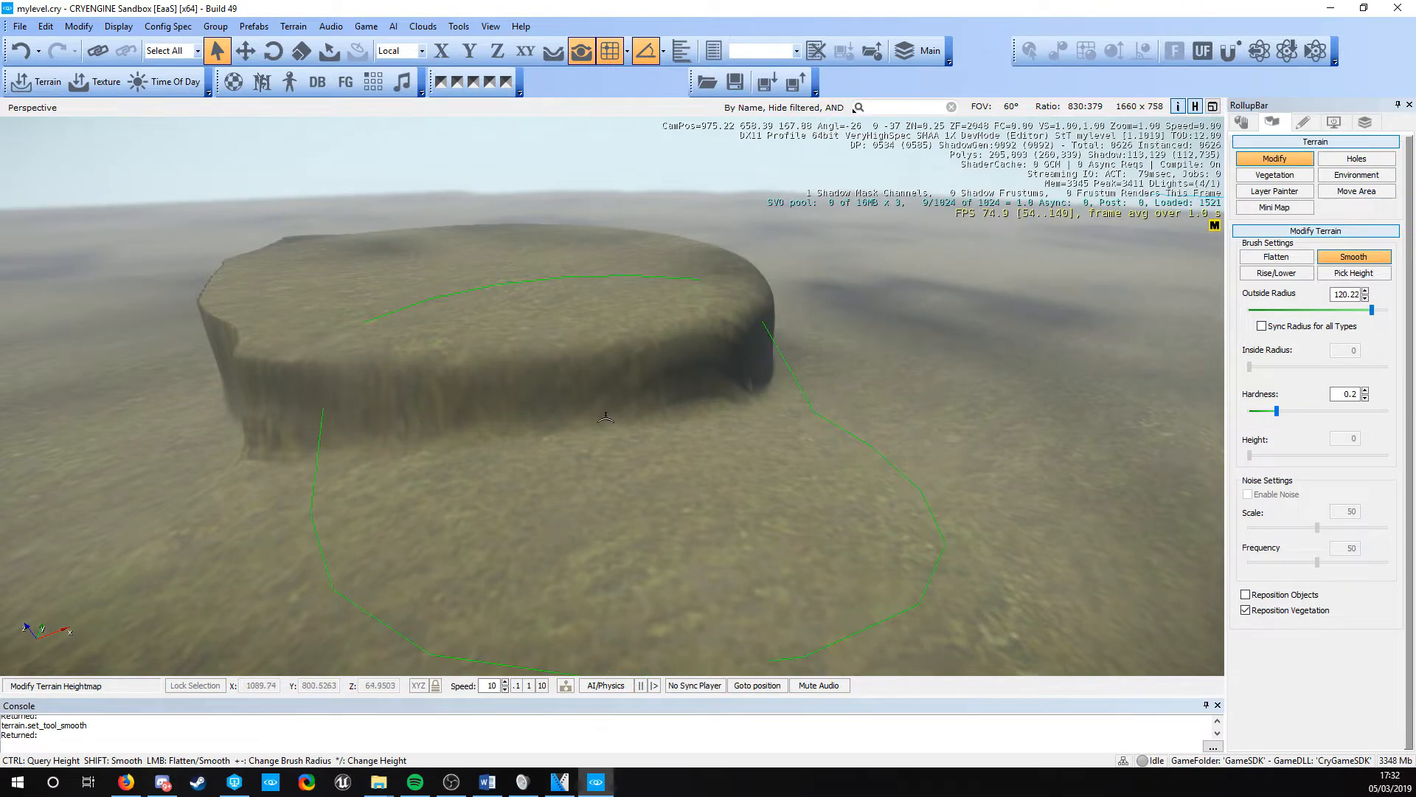
# Set the Smooth hardness to 1 and soften the plateau's cliffs into gentler slopes around its sides
pyautogui.moveTo(1278, 413); pyautogui.dragTo(1414, 425)
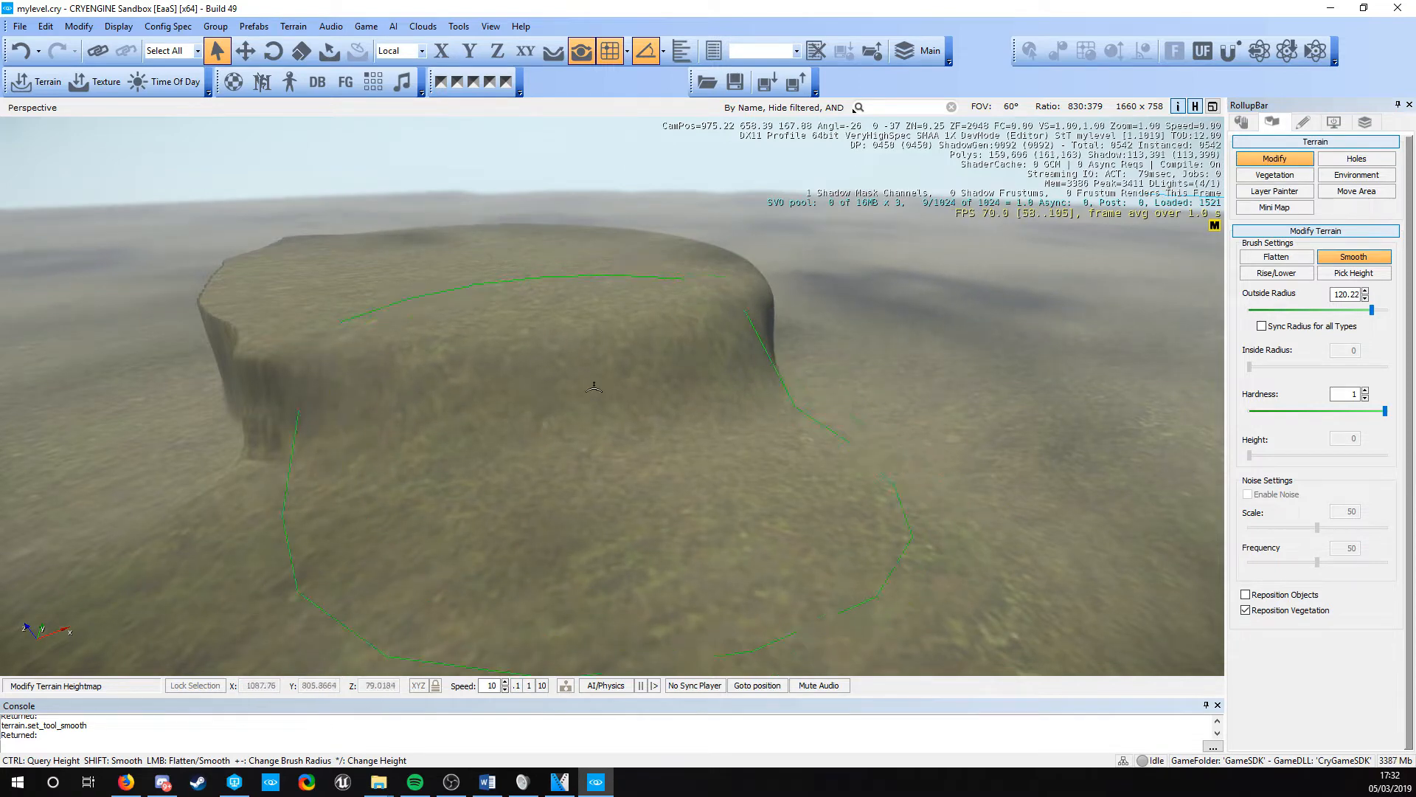
pyautogui.press('d')
pyautogui.moveTo(683, 395); pyautogui.dragTo(597, 389, button='right')
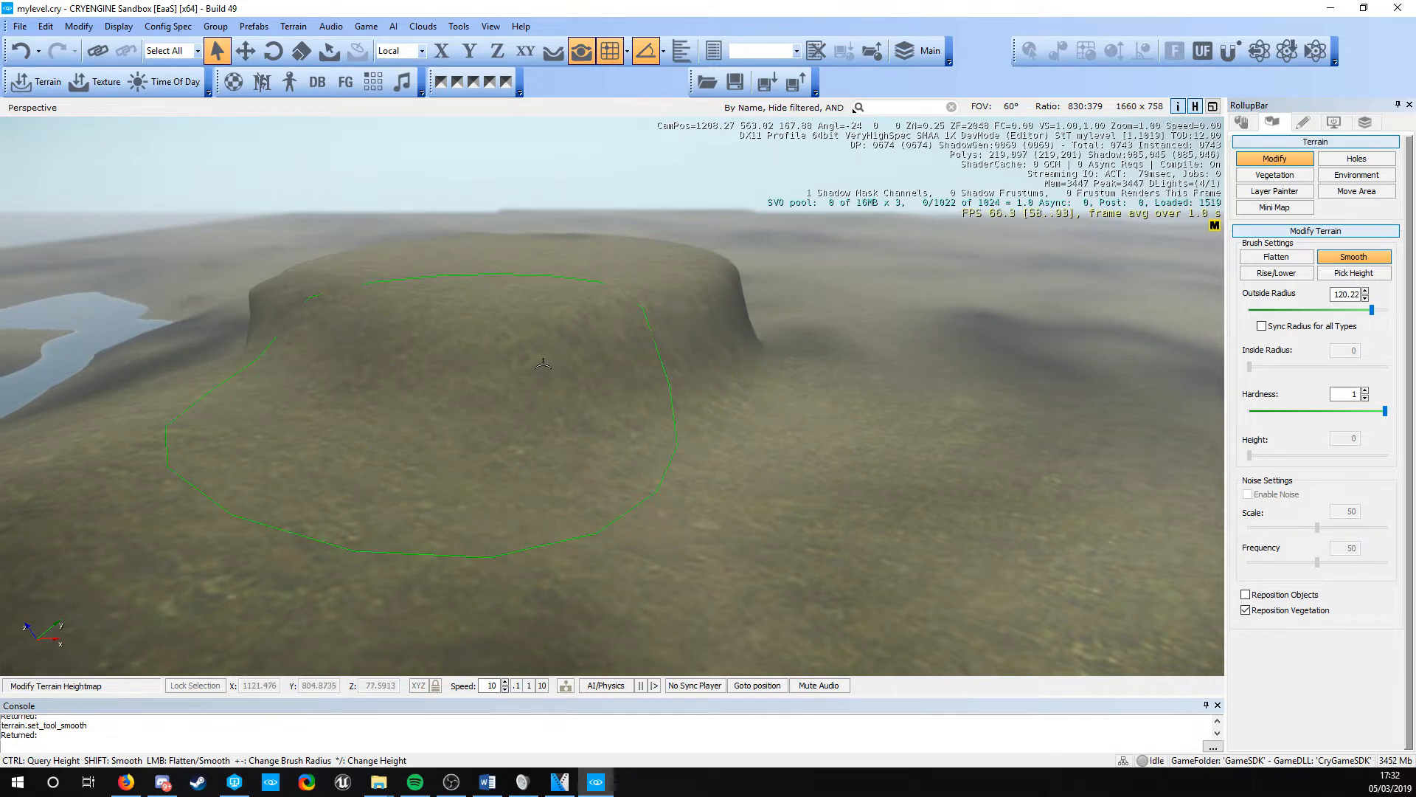
pyautogui.keyDown('alt'); pyautogui.moveTo(492, 362); pyautogui.dragTo(548, 340, button='middle'); pyautogui.keyUp('alt')
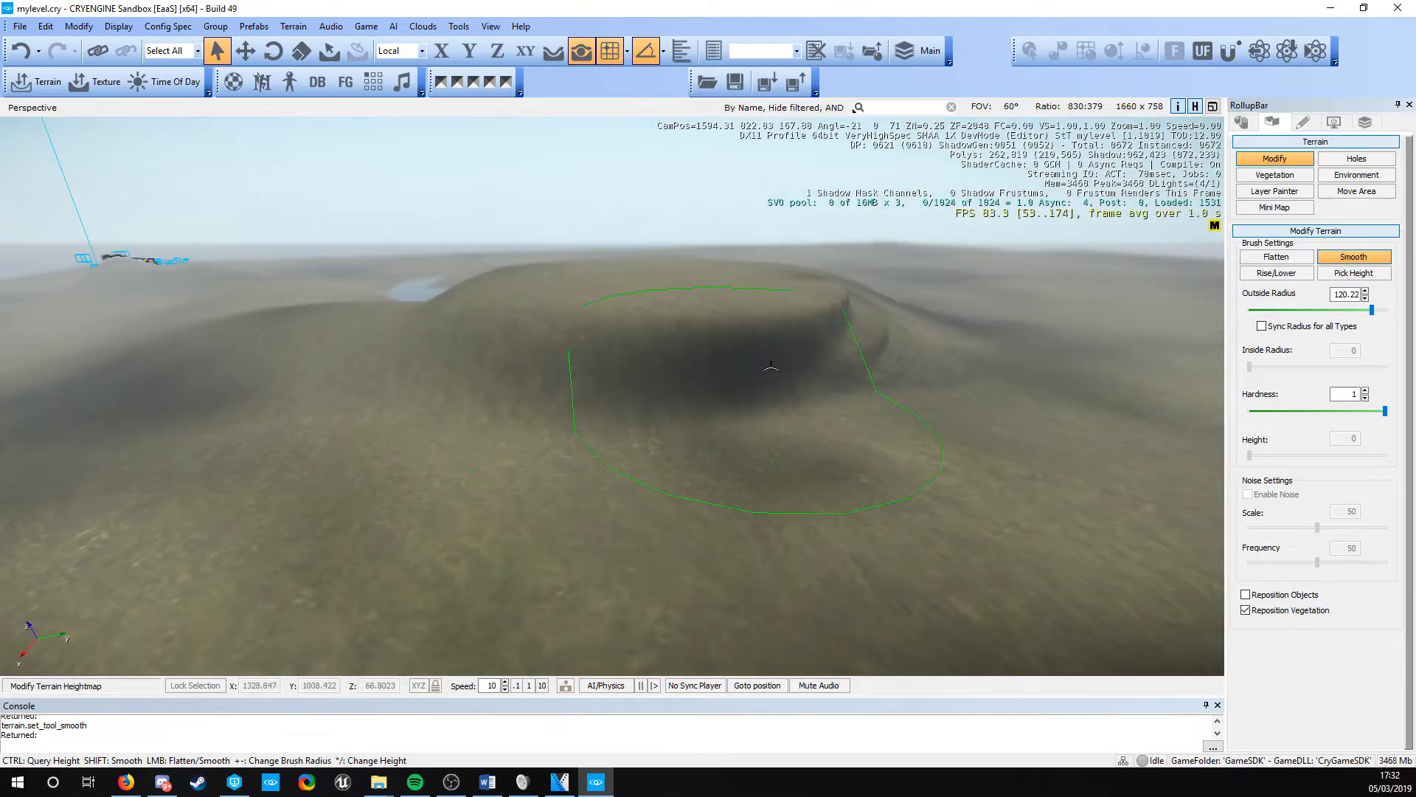
pyautogui.keyDown('alt'); pyautogui.moveTo(605, 379); pyautogui.dragTo(887, 375, button='middle'); pyautogui.keyUp('alt')
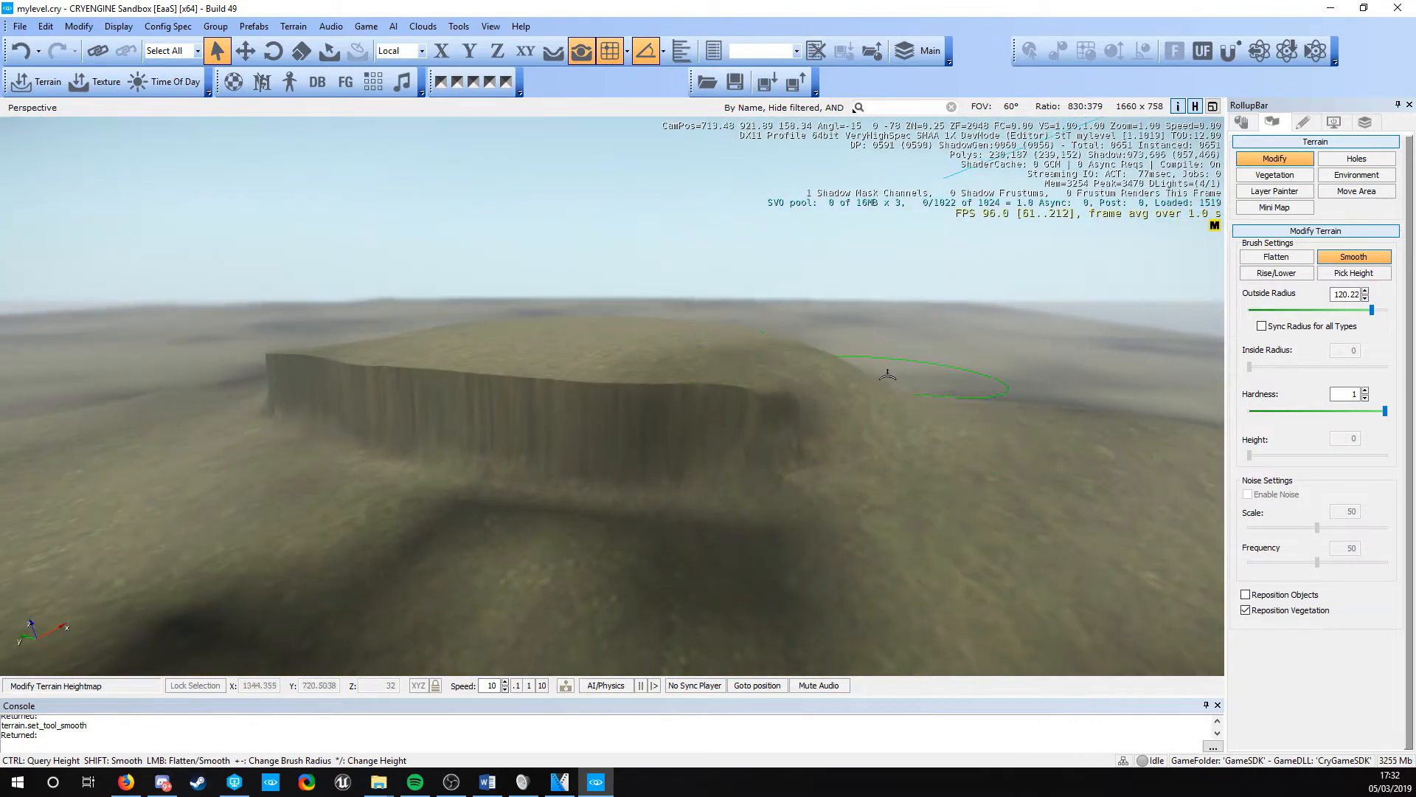
# Examine the plateau's unsmoothed cliff and the levelled ground in front of it from close to ground level
pyautogui.press('a')
pyautogui.moveTo(896, 454); pyautogui.dragTo(1092, 456, button='right')
pyautogui.press('w')
pyautogui.moveTo(966, 453); pyautogui.dragTo(870, 441, button='right')
pyautogui.press('a')
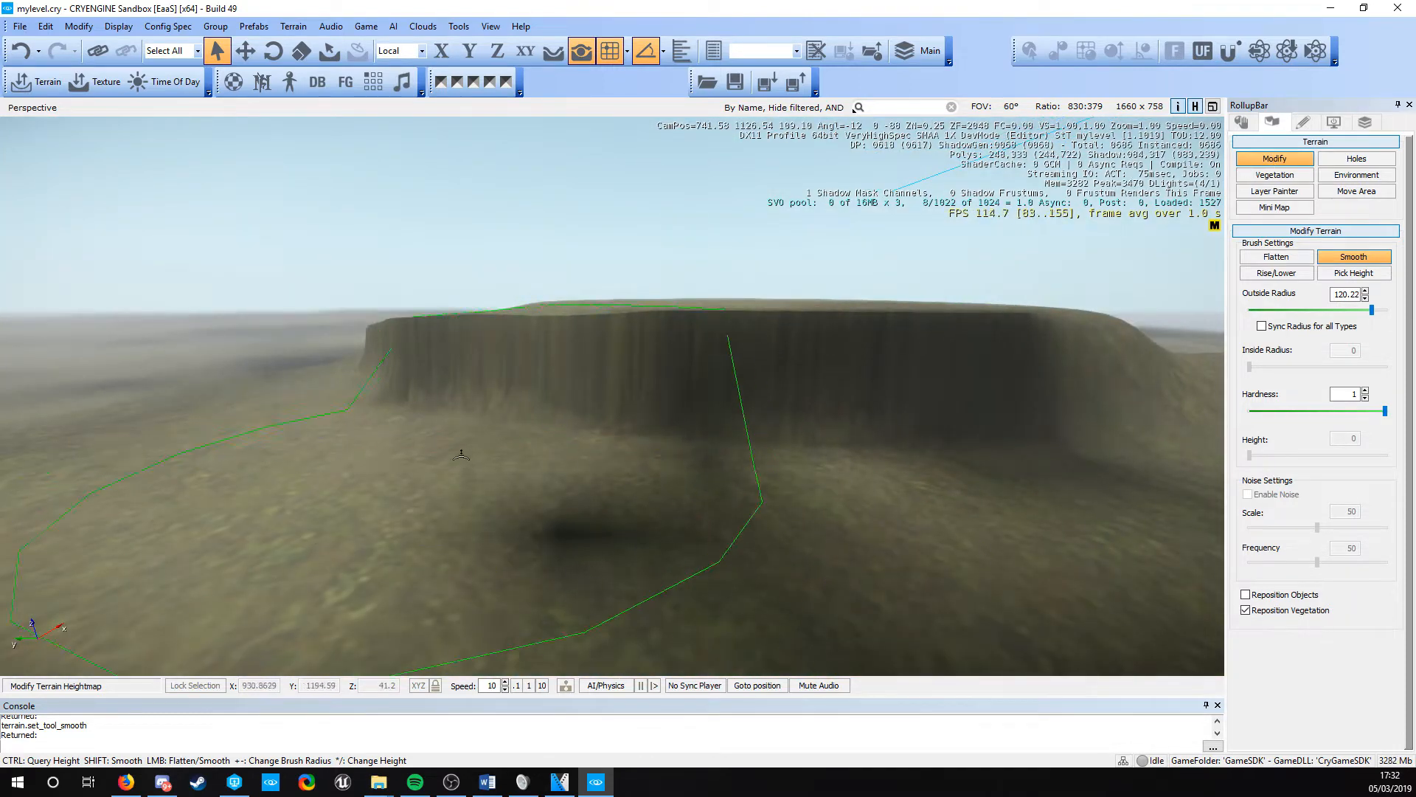
pyautogui.press('w')
pyautogui.moveTo(462, 452); pyautogui.dragTo(406, 464, button='right')
pyautogui.press('w')
pyautogui.press('a')
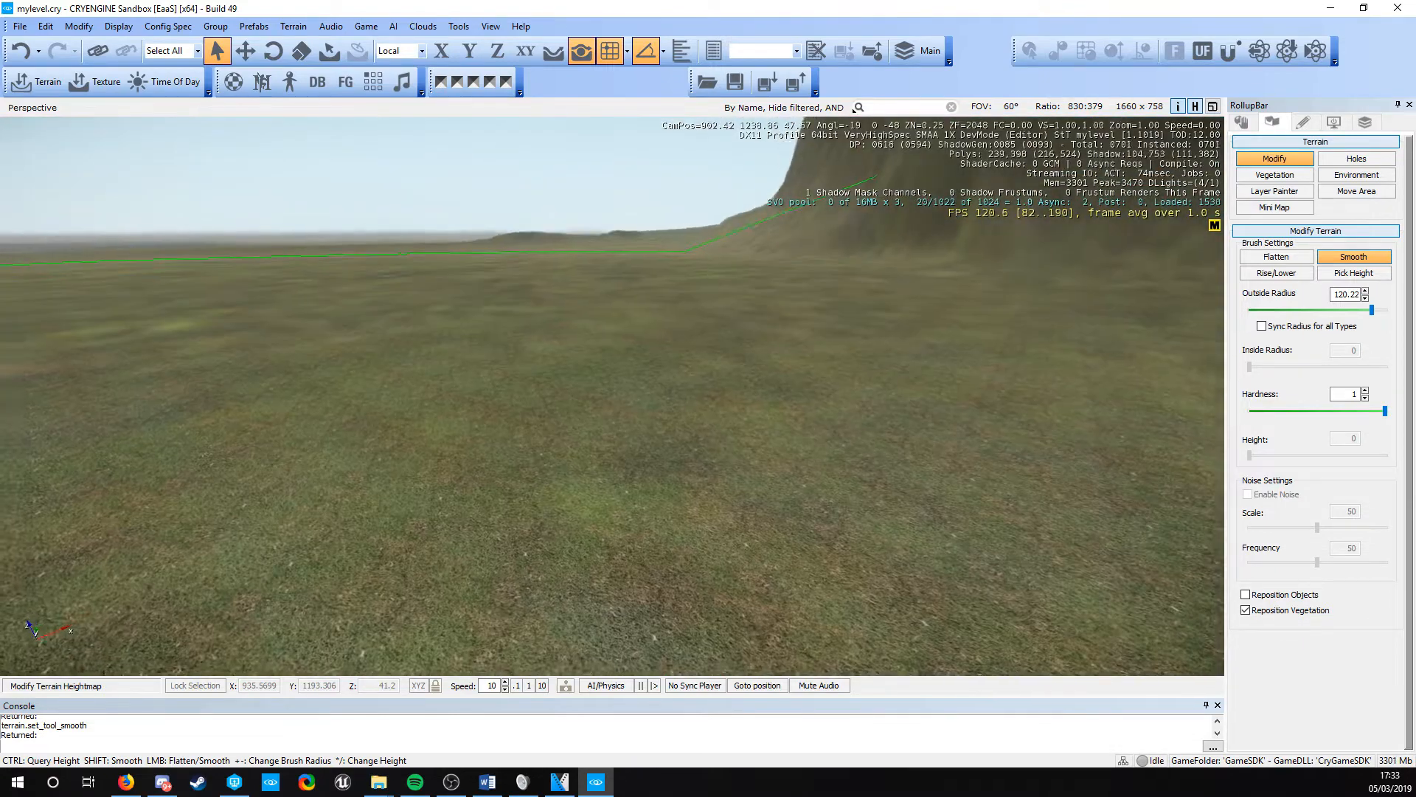
pyautogui.moveTo(380, 292); pyautogui.dragTo(401, 286, button='right')
pyautogui.press('w')
pyautogui.moveTo(343, 346); pyautogui.dragTo(467, 367, button='right')
pyautogui.press('s')
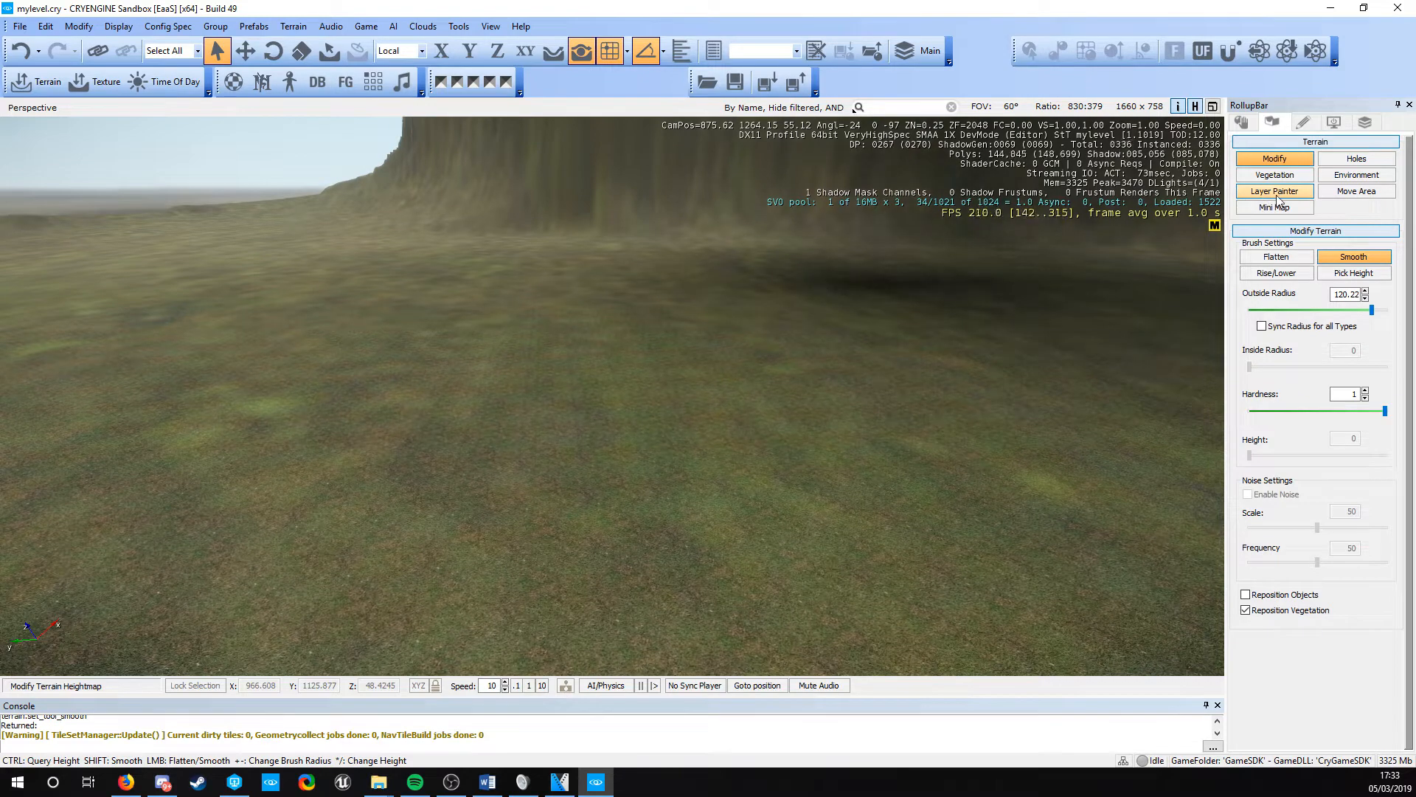
# Switch to the Layer Painter and select the Cliff layer for painting the plateau's cliff face
pyautogui.click(1277, 196)
pyautogui.press('d')
pyautogui.moveTo(804, 450)
pyautogui.mouseDown(button='right')
pyautogui.moveTo(721, 421)
pyautogui.moveTo(775, 420)
pyautogui.mouseUp(button='right')
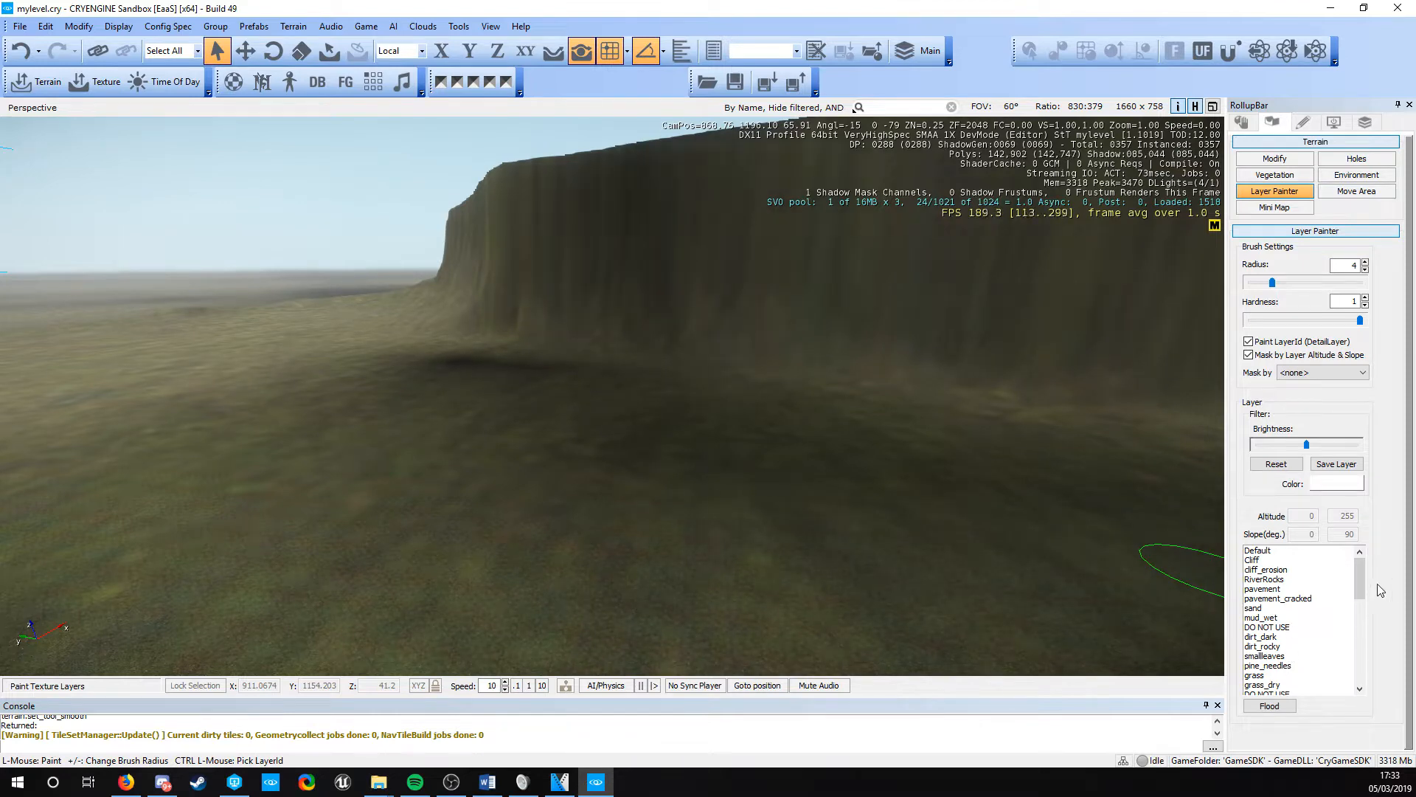
pyautogui.moveTo(1359, 586)
pyautogui.mouseDown()
pyautogui.moveTo(1364, 672)
pyautogui.moveTo(1366, 577)
pyautogui.mouseUp()
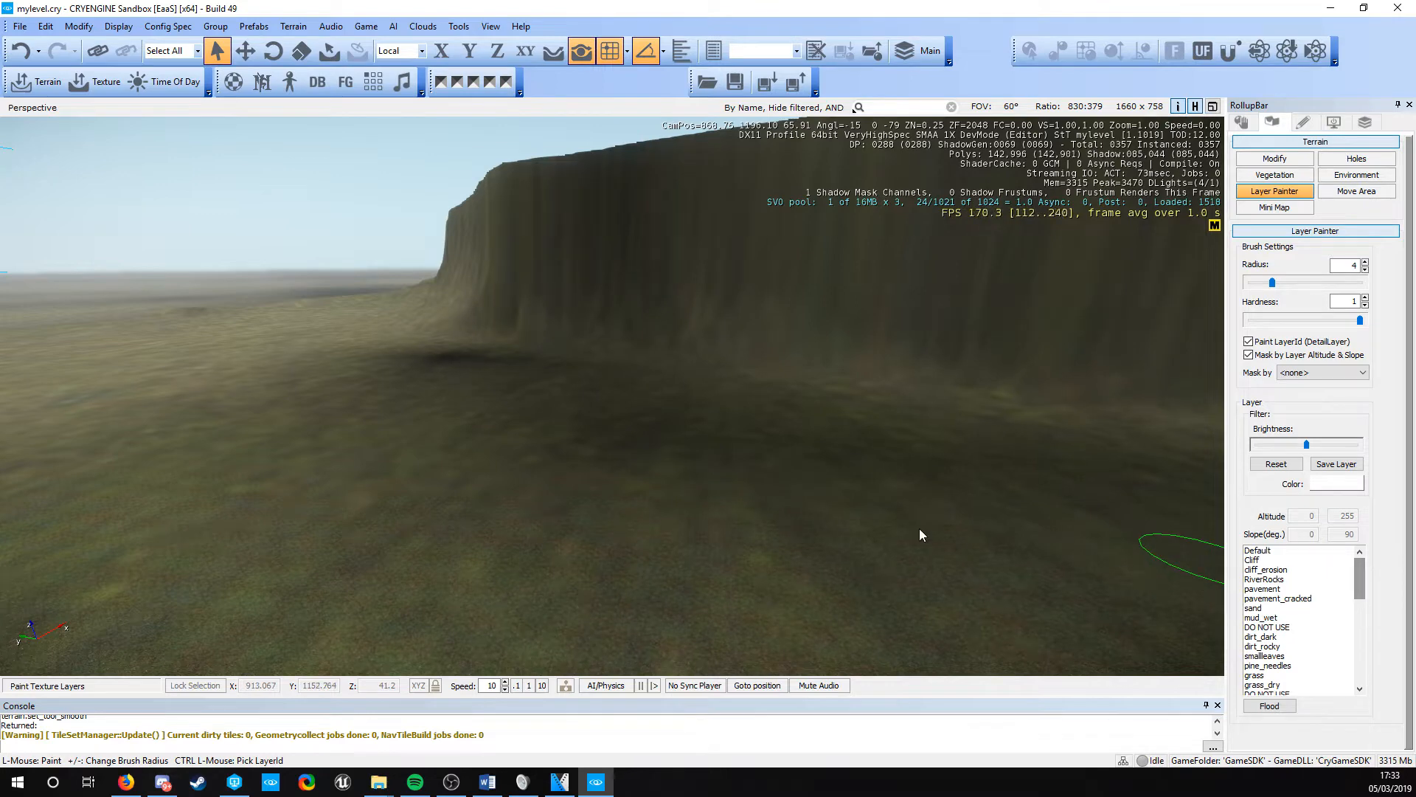
pyautogui.press('s')
pyautogui.moveTo(522, 464); pyautogui.dragTo(590, 465, button='right')
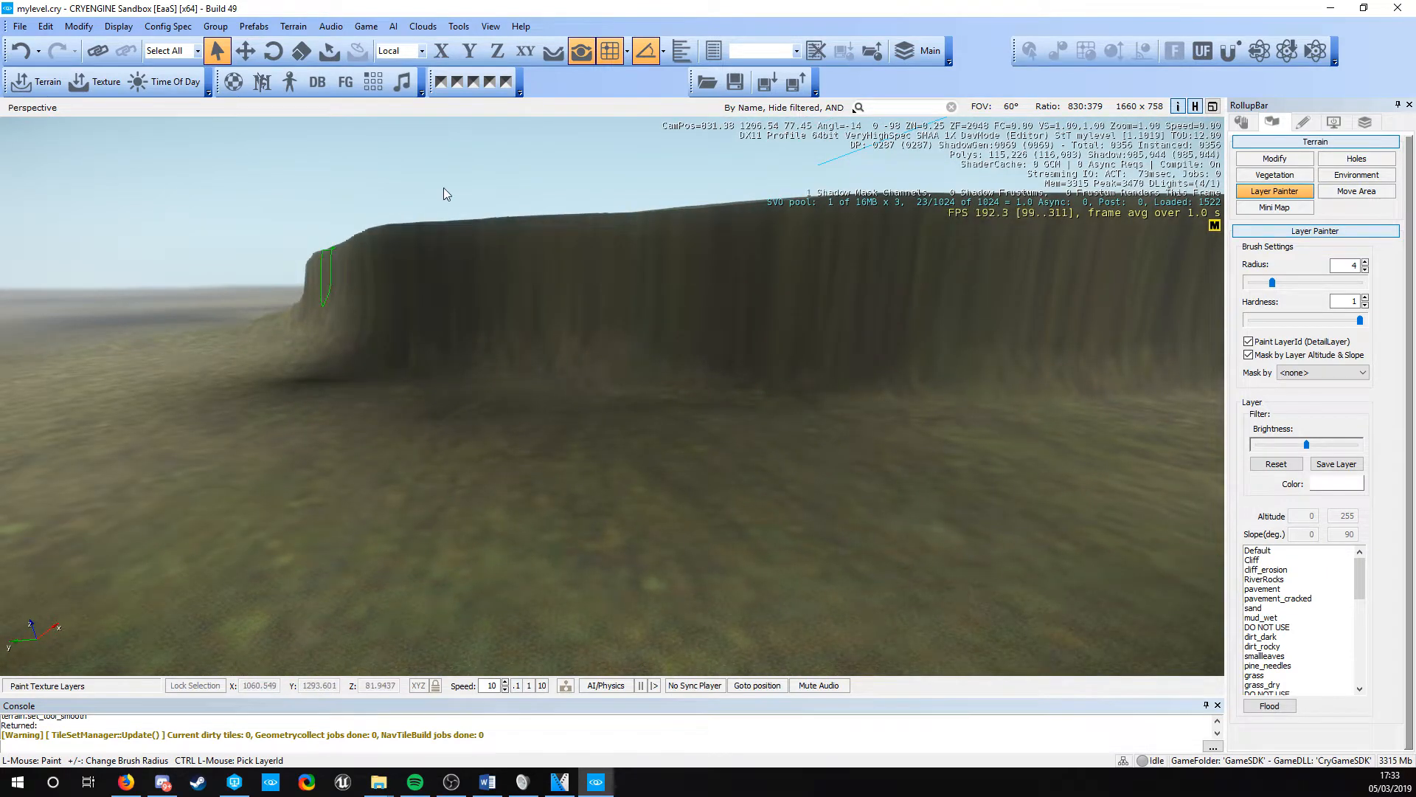
pyautogui.click(1252, 561)
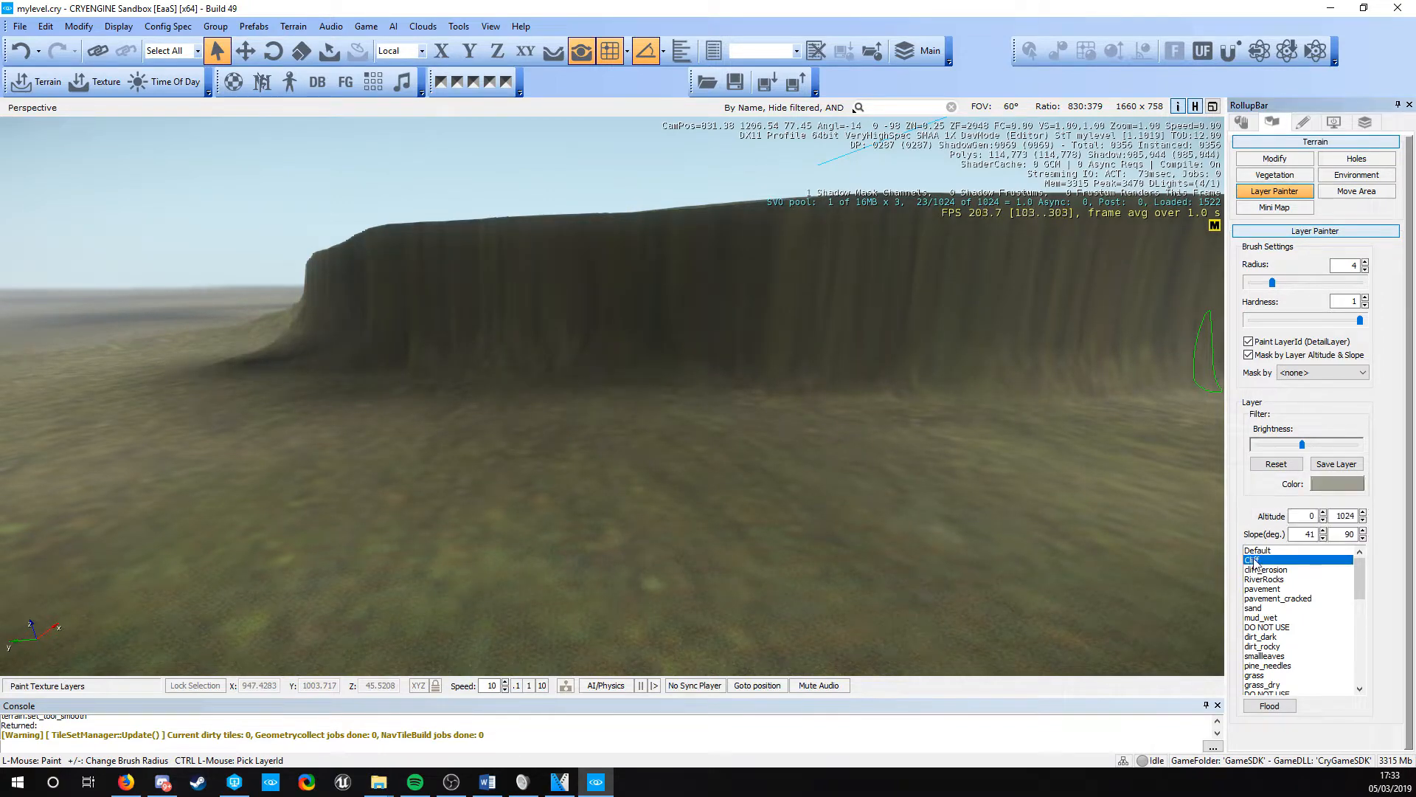
# Open the Terrain Texture Layers window from the Cliff layer and look through the available layers and materials
pyautogui.doubleClick(1255, 564)
pyautogui.moveTo(3, 329); pyautogui.dragTo(461, 150)
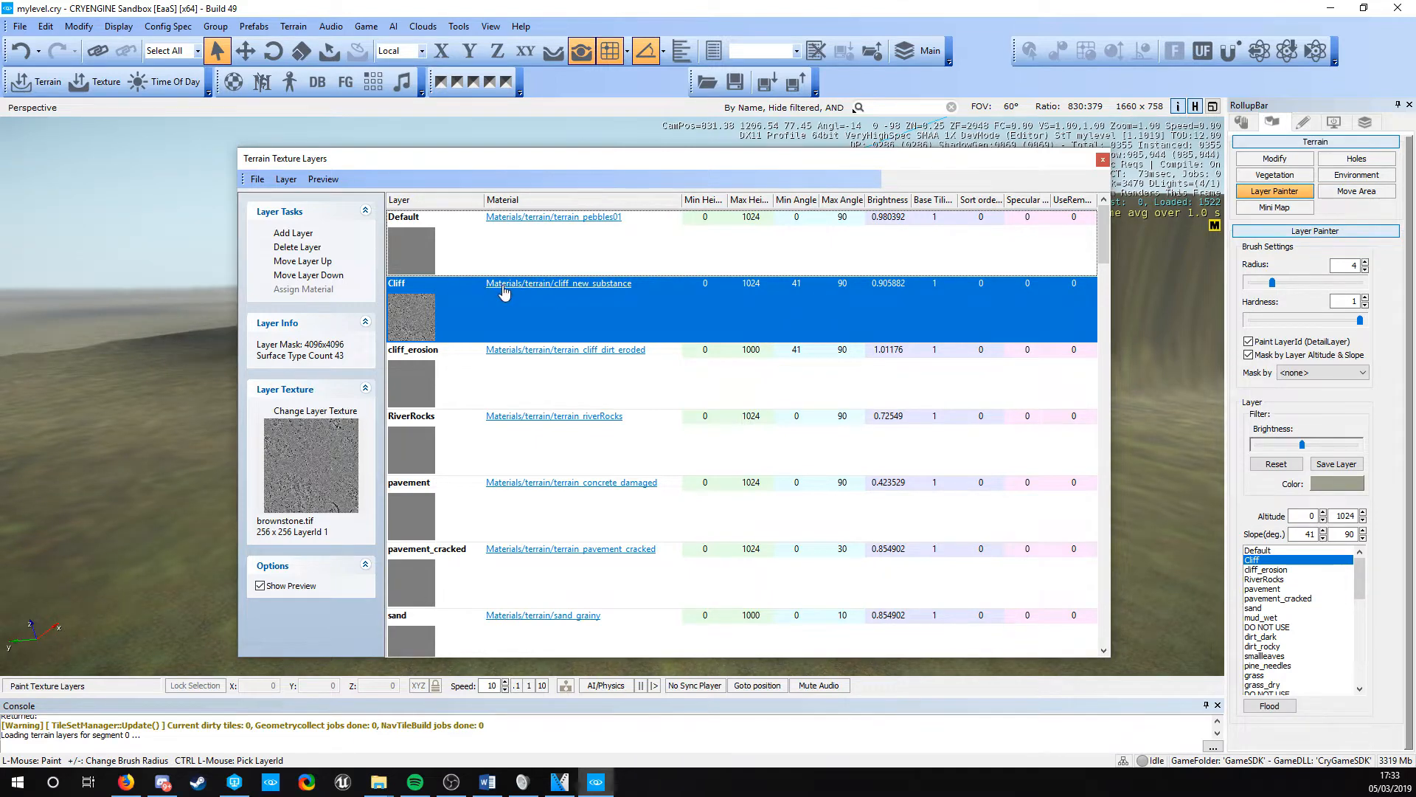
pyautogui.scroll(-15, 445, 478)
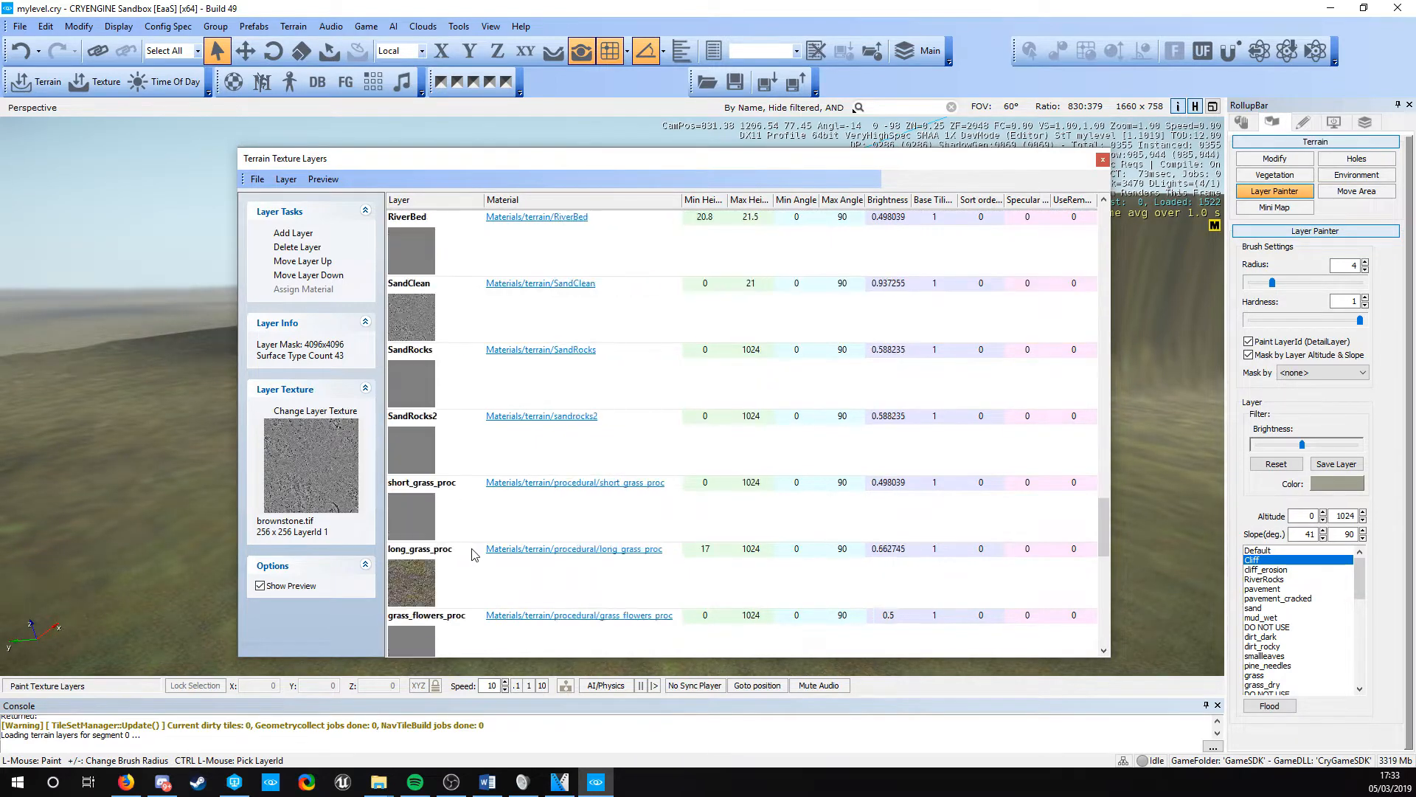
pyautogui.scroll(15, 473, 555)
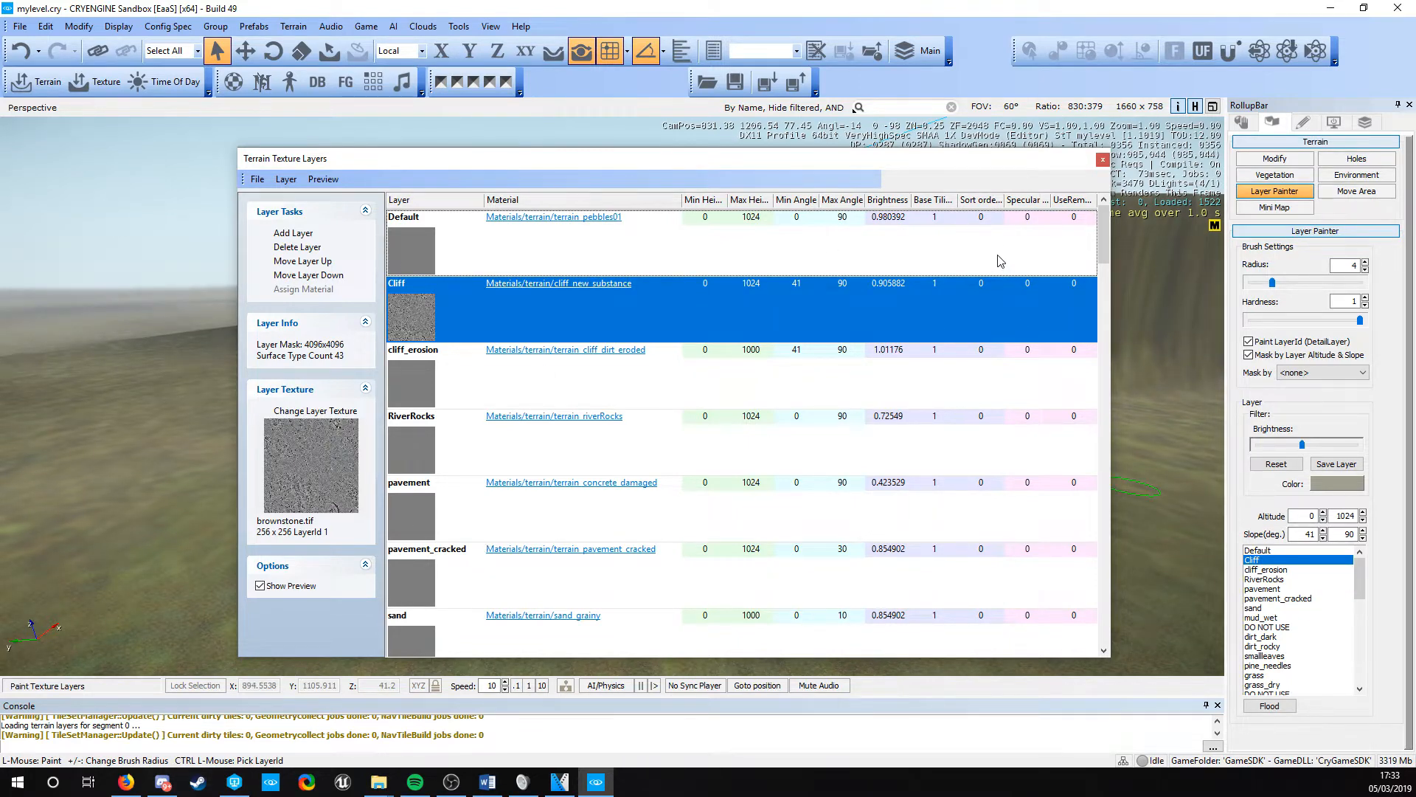
# Close the Terrain Texture Layers window and save the level
pyautogui.click(1101, 160)
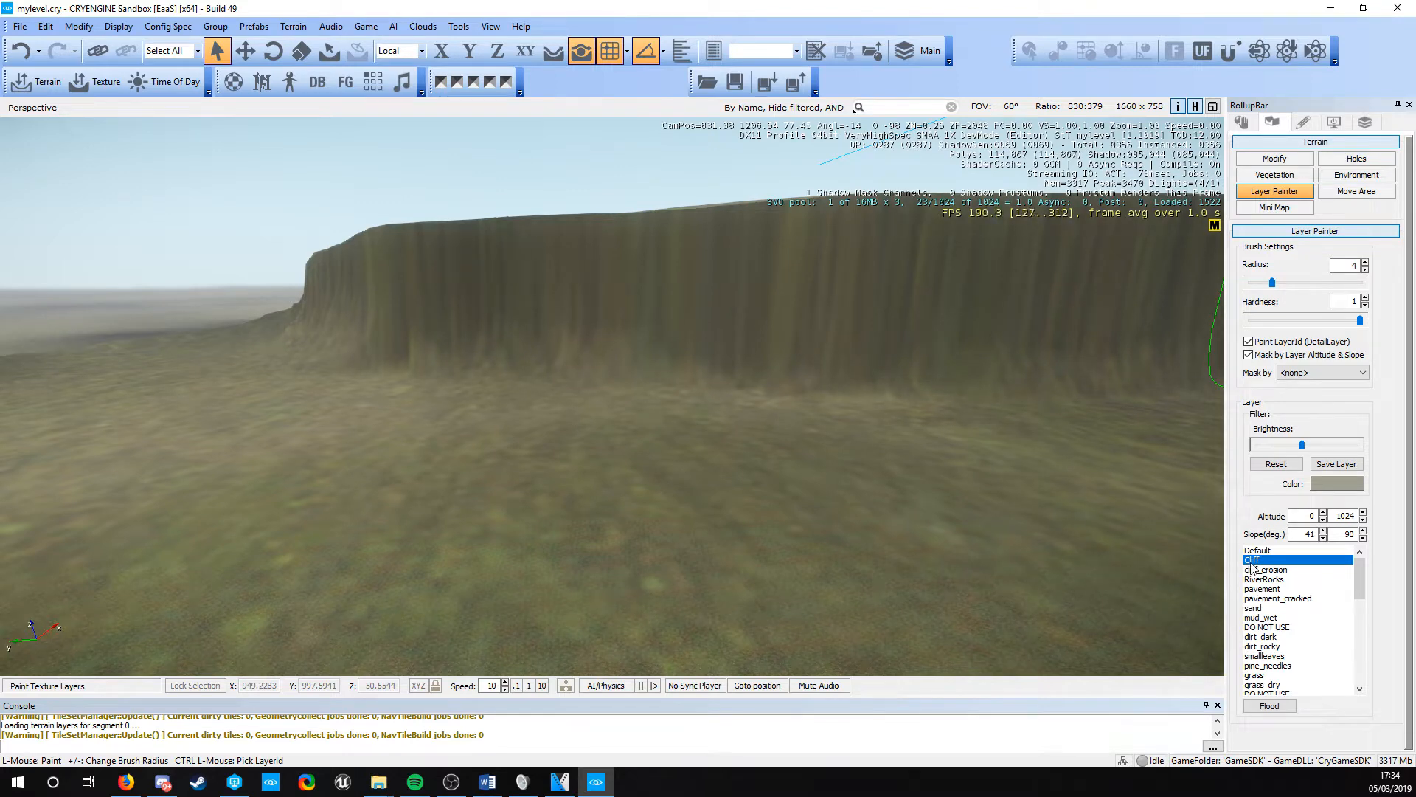
pyautogui.click(20, 26)
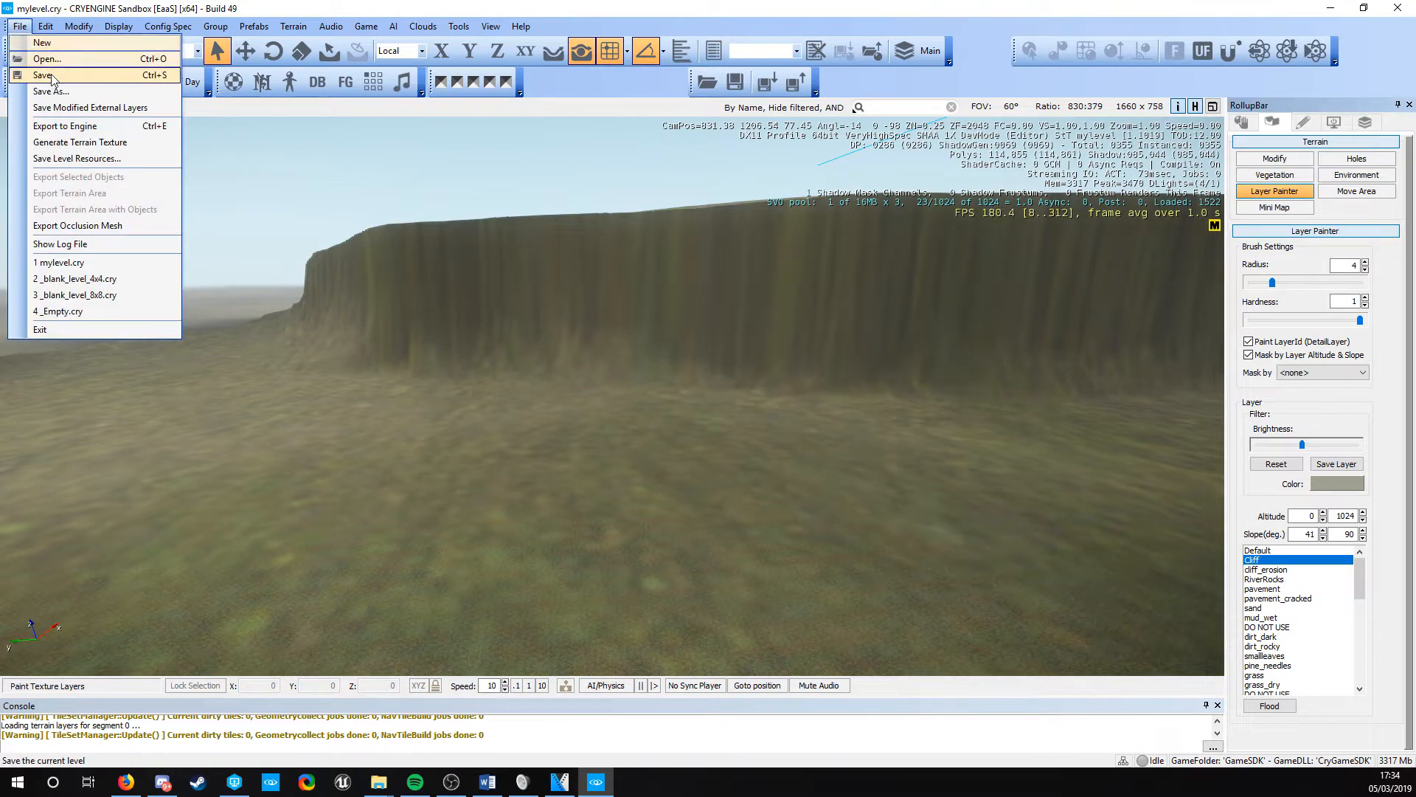
pyautogui.click(52, 77)
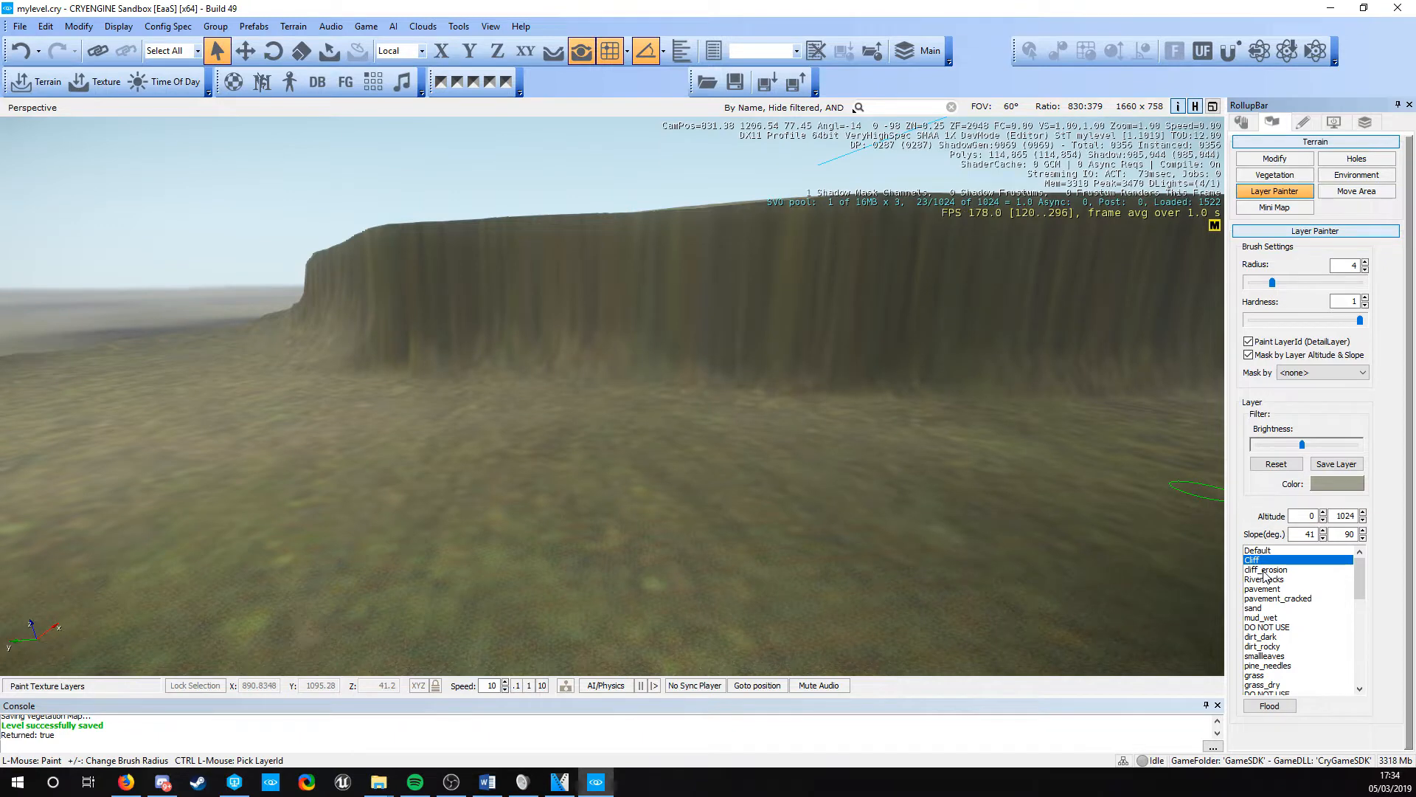
# Try painting the Cliff layer over the flat ground before the plateau with Mask by Layer Altitude & Slope turned off
pyautogui.moveTo(776, 519); pyautogui.dragTo(860, 489, button='right')
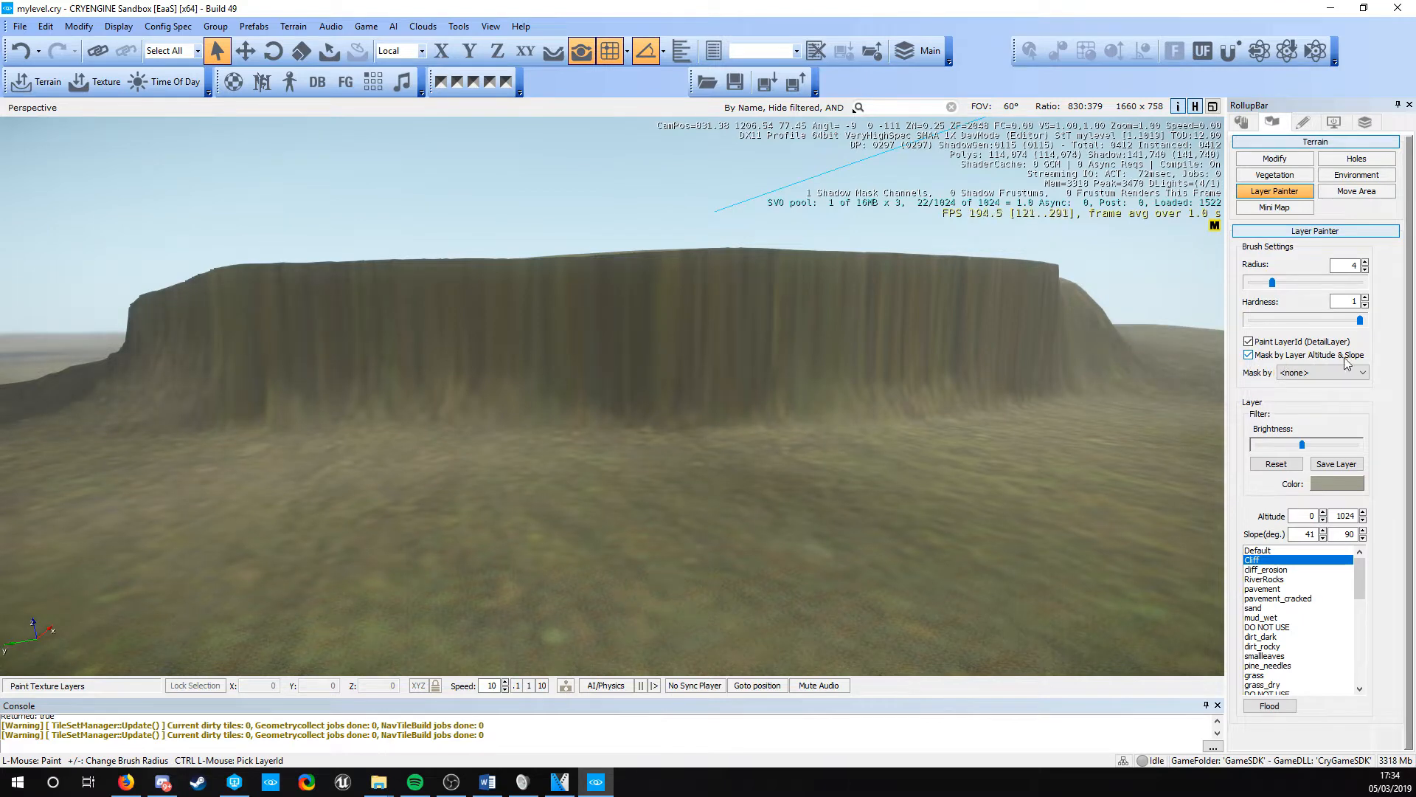
pyautogui.click(1264, 360)
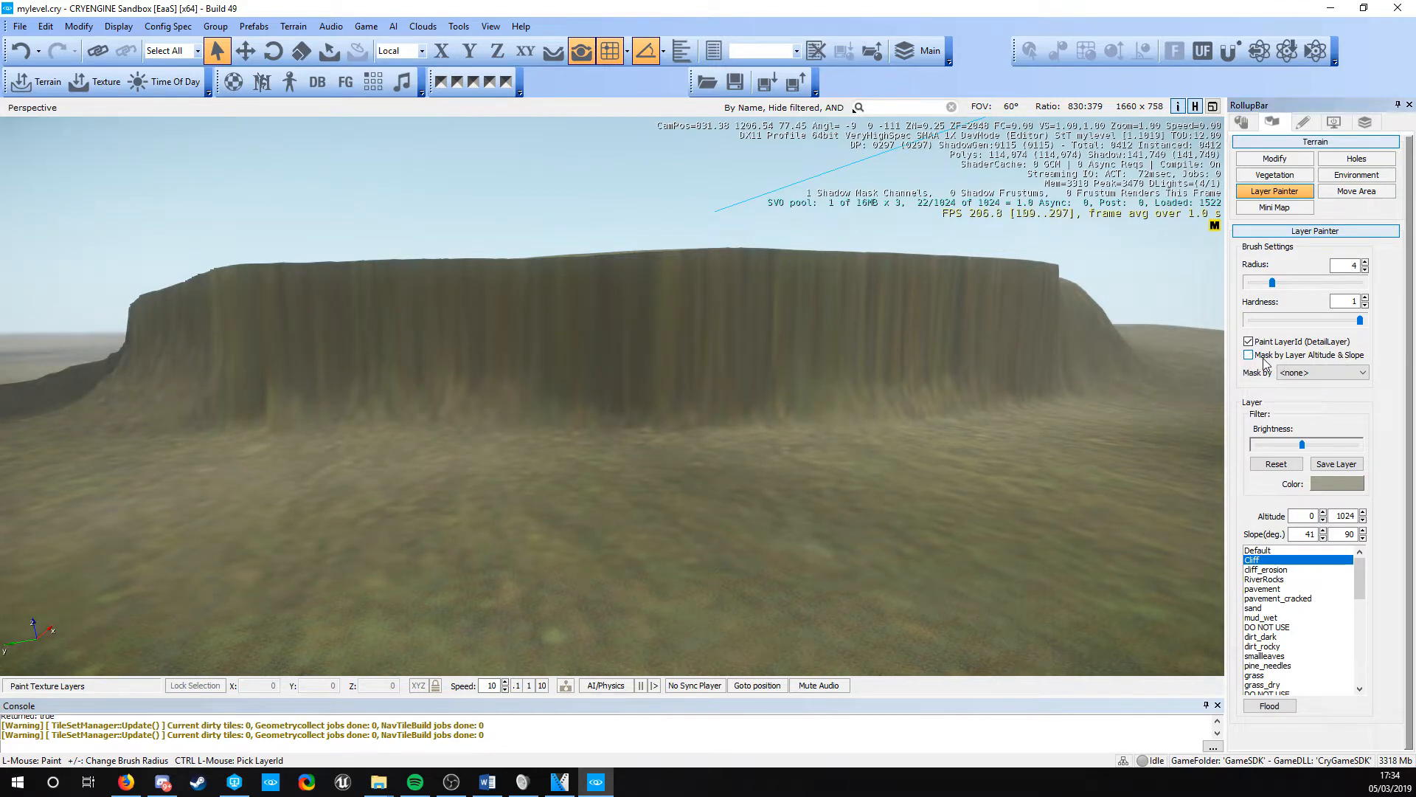
pyautogui.moveTo(667, 535)
pyautogui.mouseDown()
pyautogui.moveTo(564, 636)
pyautogui.moveTo(460, 449)
pyautogui.moveTo(599, 650)
pyautogui.moveTo(646, 587)
pyautogui.mouseUp()
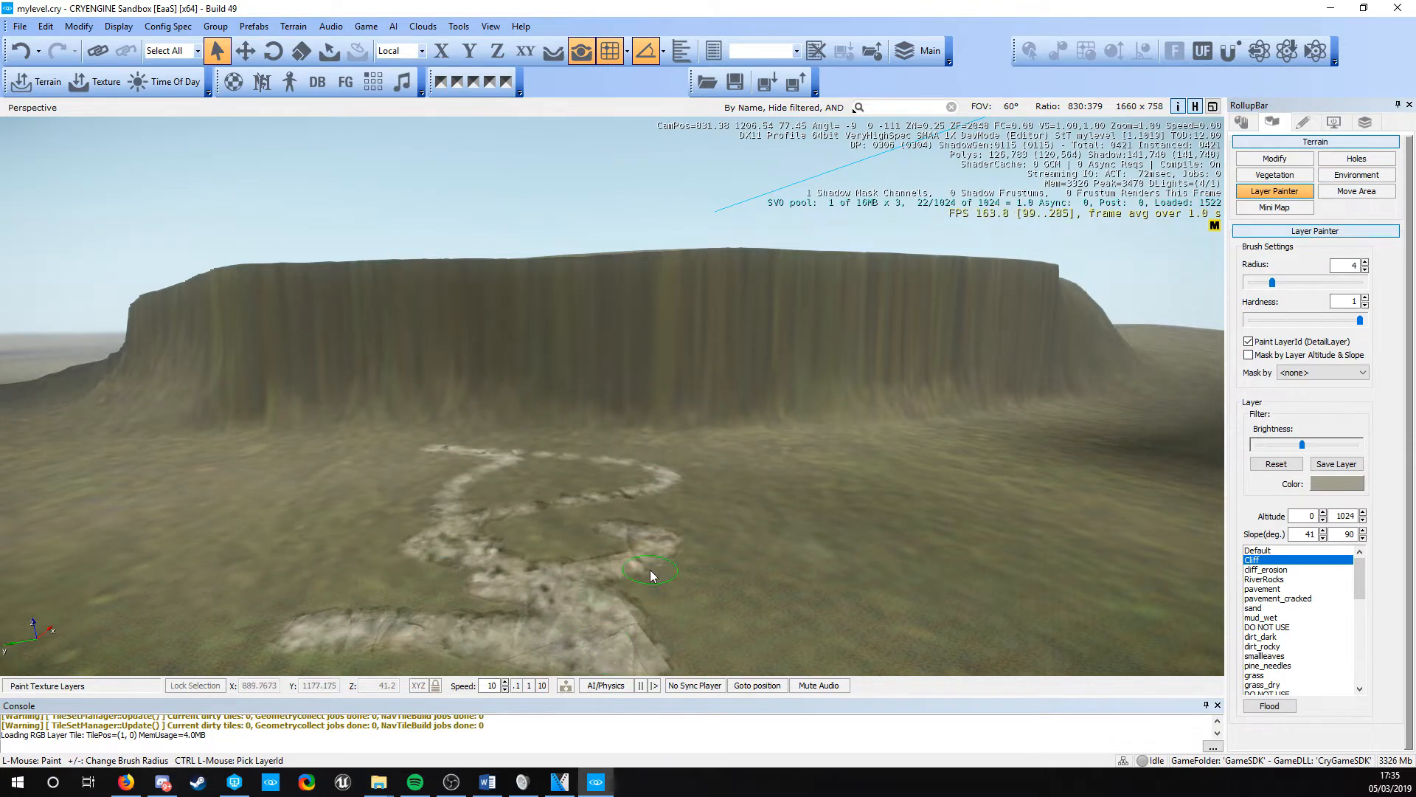
pyautogui.hotkey('ctrl', 'z')
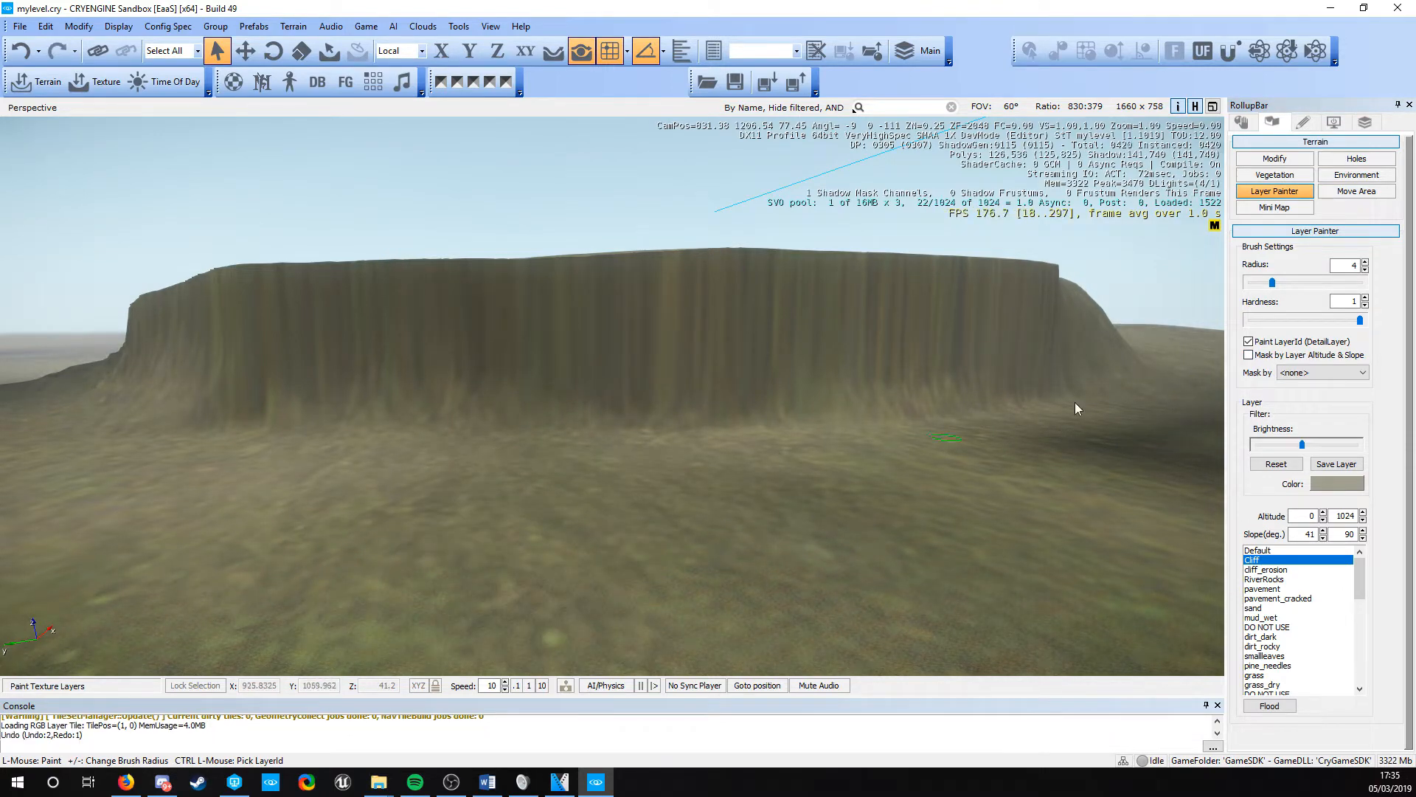
# Try painting the Cliff layer by hand across the plateau's face with Mask by Layer Altitude & Slope turned on
pyautogui.click(1270, 358)
pyautogui.moveTo(750, 391)
pyautogui.mouseDown()
pyautogui.moveTo(544, 401)
pyautogui.moveTo(727, 465)
pyautogui.mouseUp()
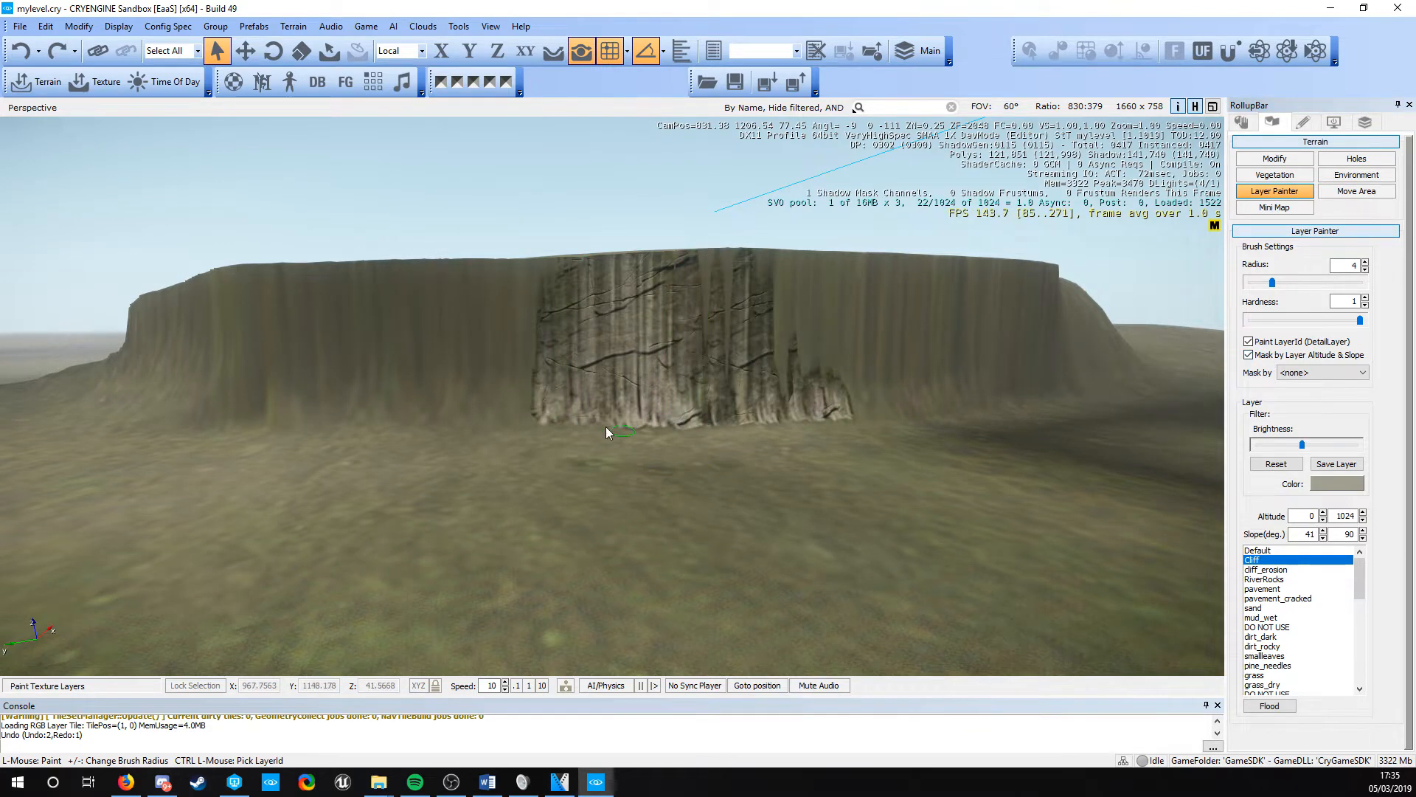
pyautogui.moveTo(606, 428)
pyautogui.mouseDown()
pyautogui.moveTo(528, 357)
pyautogui.moveTo(268, 389)
pyautogui.moveTo(431, 423)
pyautogui.moveTo(906, 379)
pyautogui.moveTo(803, 399)
pyautogui.moveTo(925, 425)
pyautogui.mouseUp()
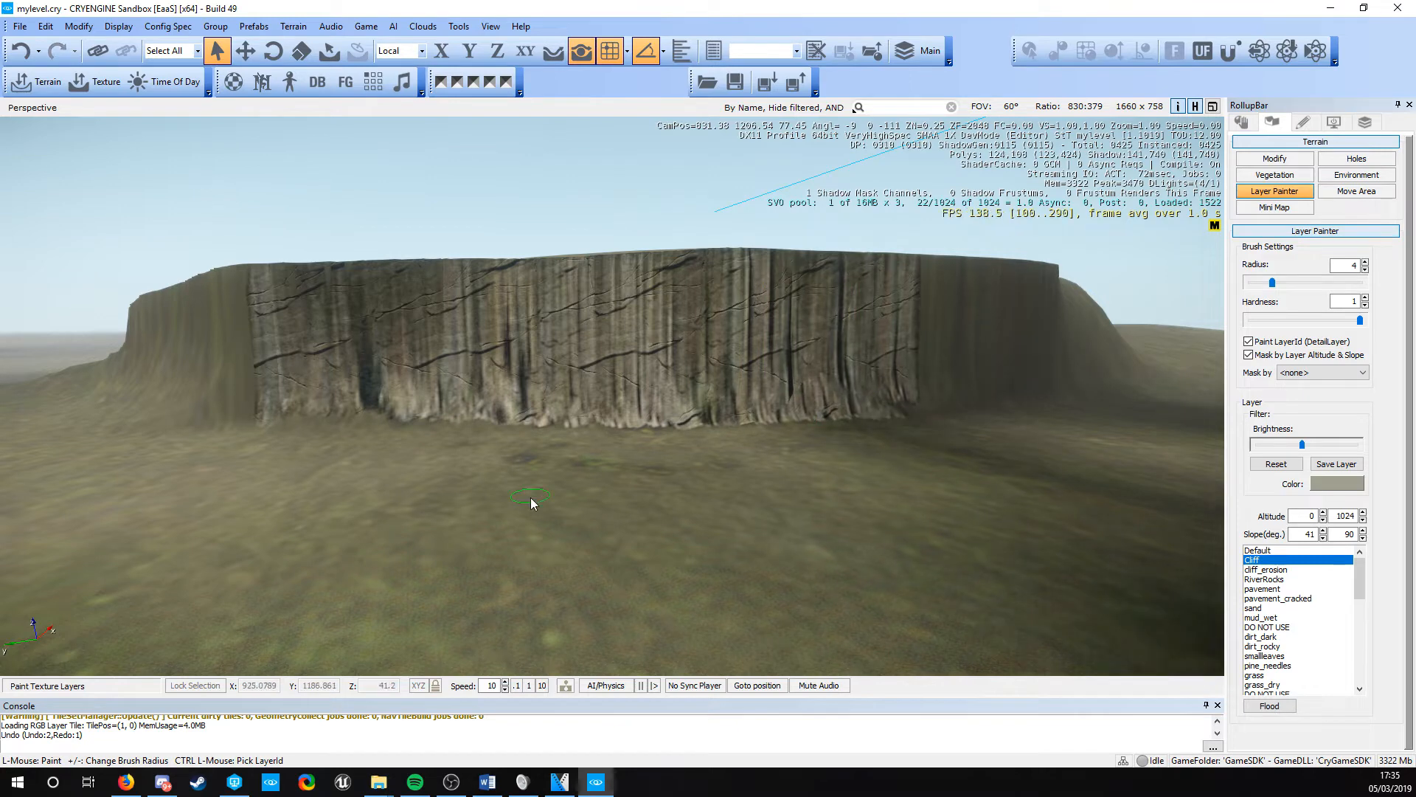
pyautogui.hotkey('ctrl', 'z')
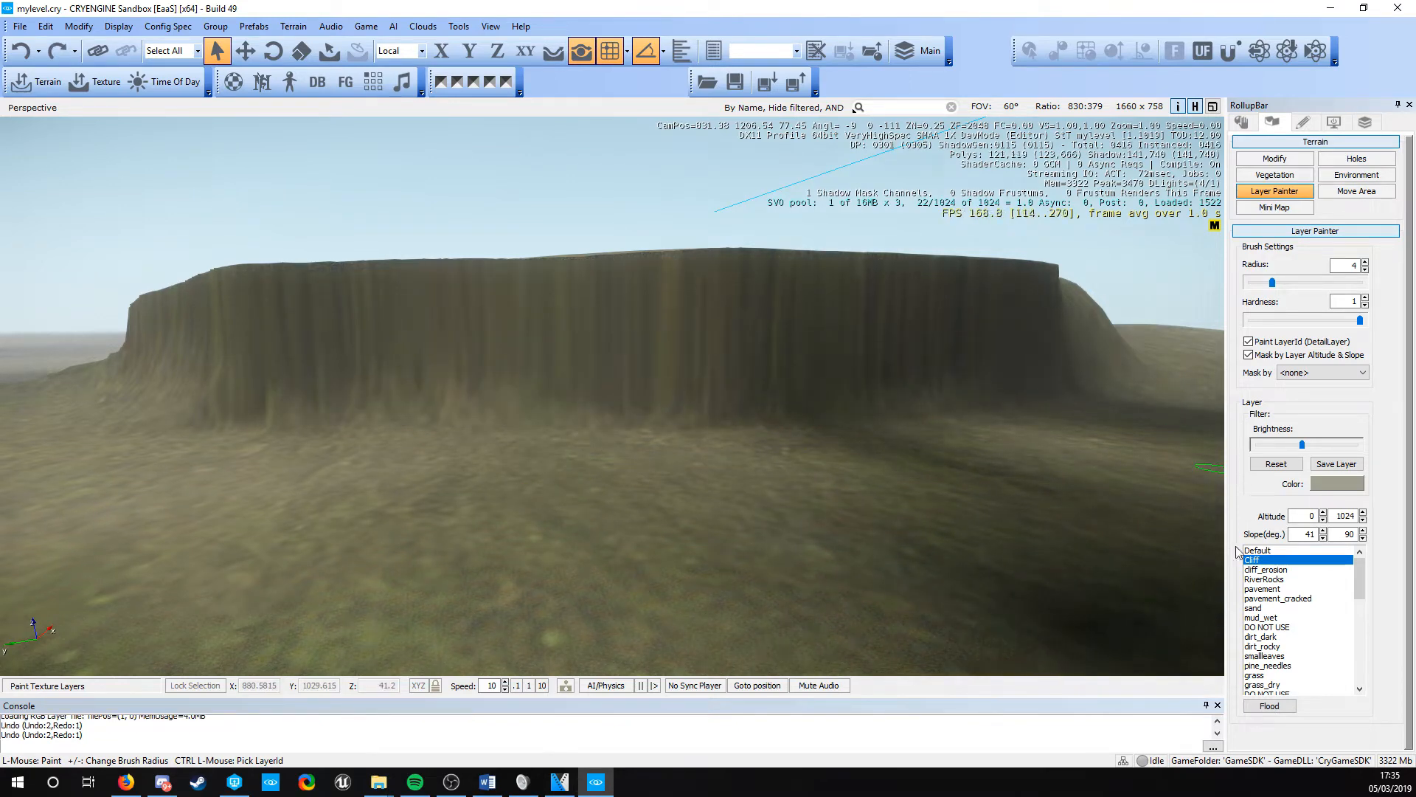
# Flood the terrain with the Cliff layer, limited to slopes between 41 and 90 degrees
pyautogui.click(1268, 706)
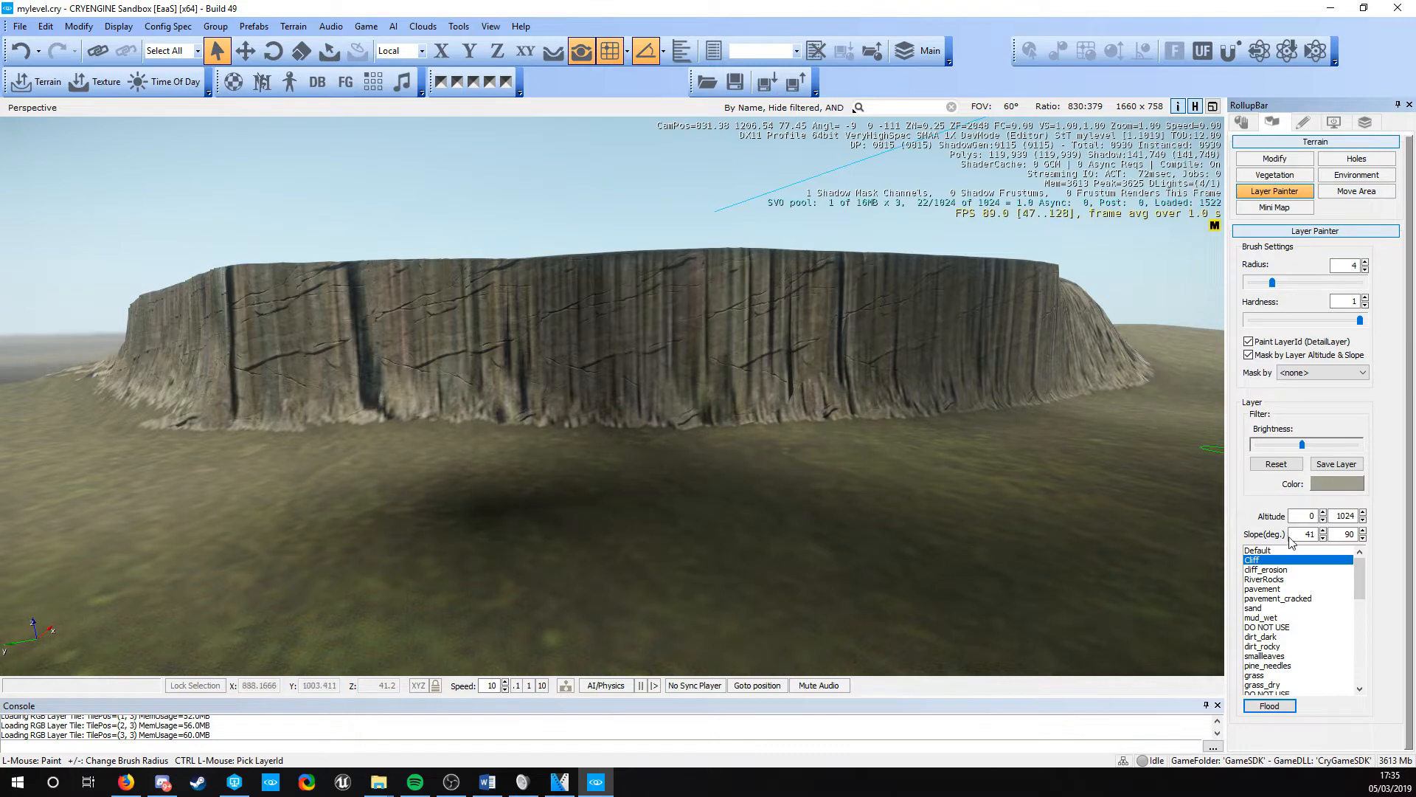
pyautogui.press('a')
pyautogui.moveTo(480, 469); pyautogui.dragTo(410, 427, button='right')
pyautogui.press('s')
pyautogui.press('d')
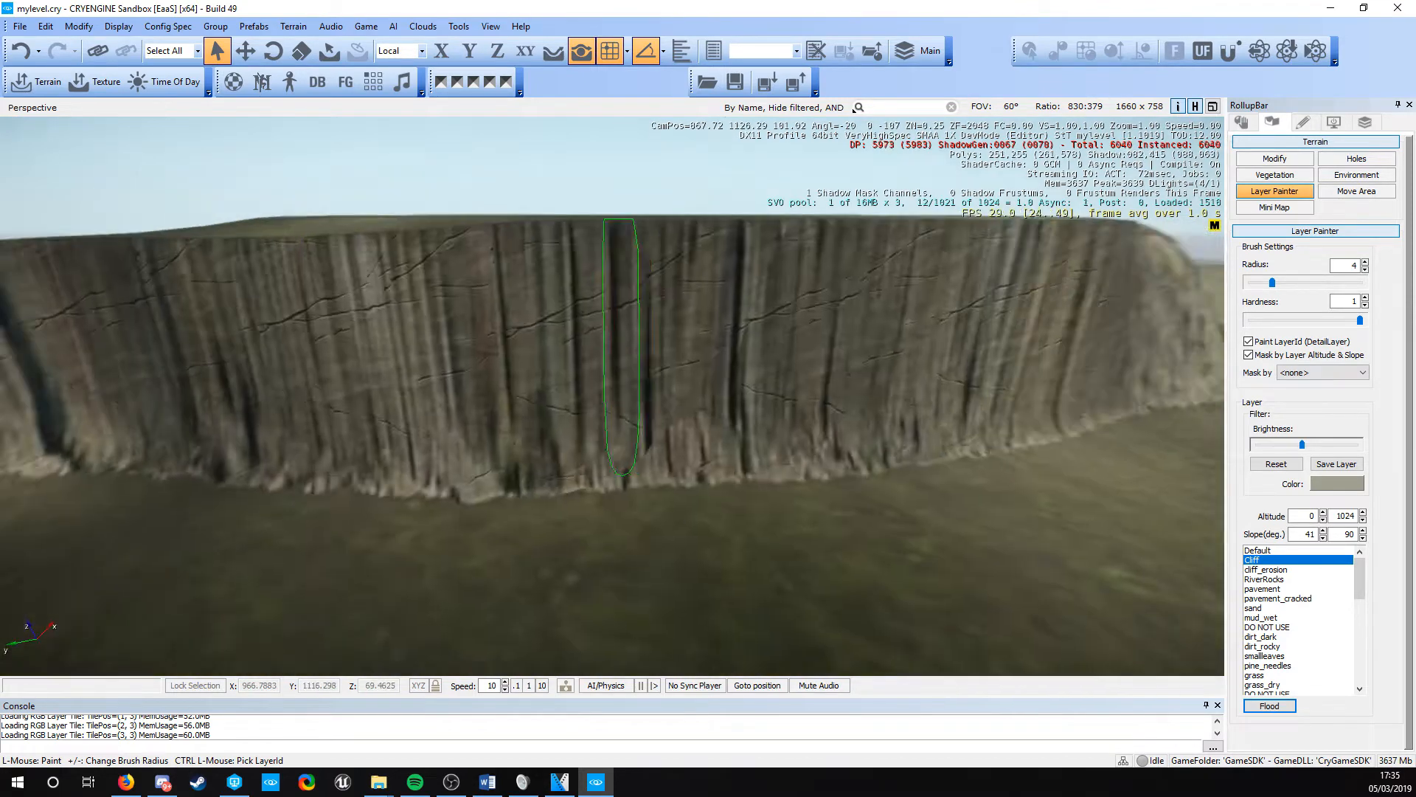
pyautogui.moveTo(621, 356); pyautogui.dragTo(475, 348, button='right')
pyautogui.press('d')
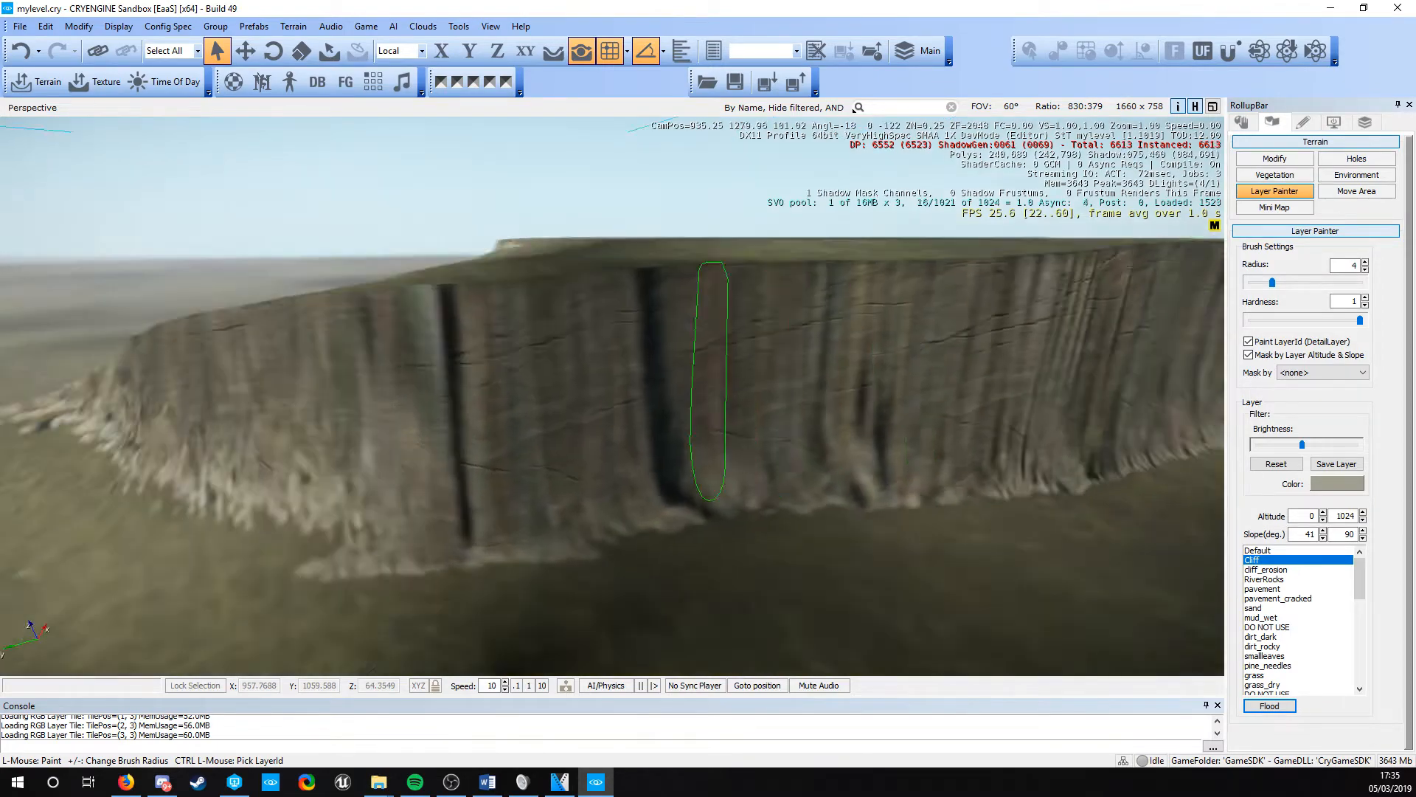
# Smooth the stepped, cliff-textured ridges on the plateau's gentler slope, using an outside radius of 120.22 and a hardness of 1
pyautogui.press('a')
pyautogui.moveTo(709, 384); pyautogui.dragTo(605, 438, button='right')
pyautogui.press('d')
pyautogui.press('s')
pyautogui.click(1274, 159)
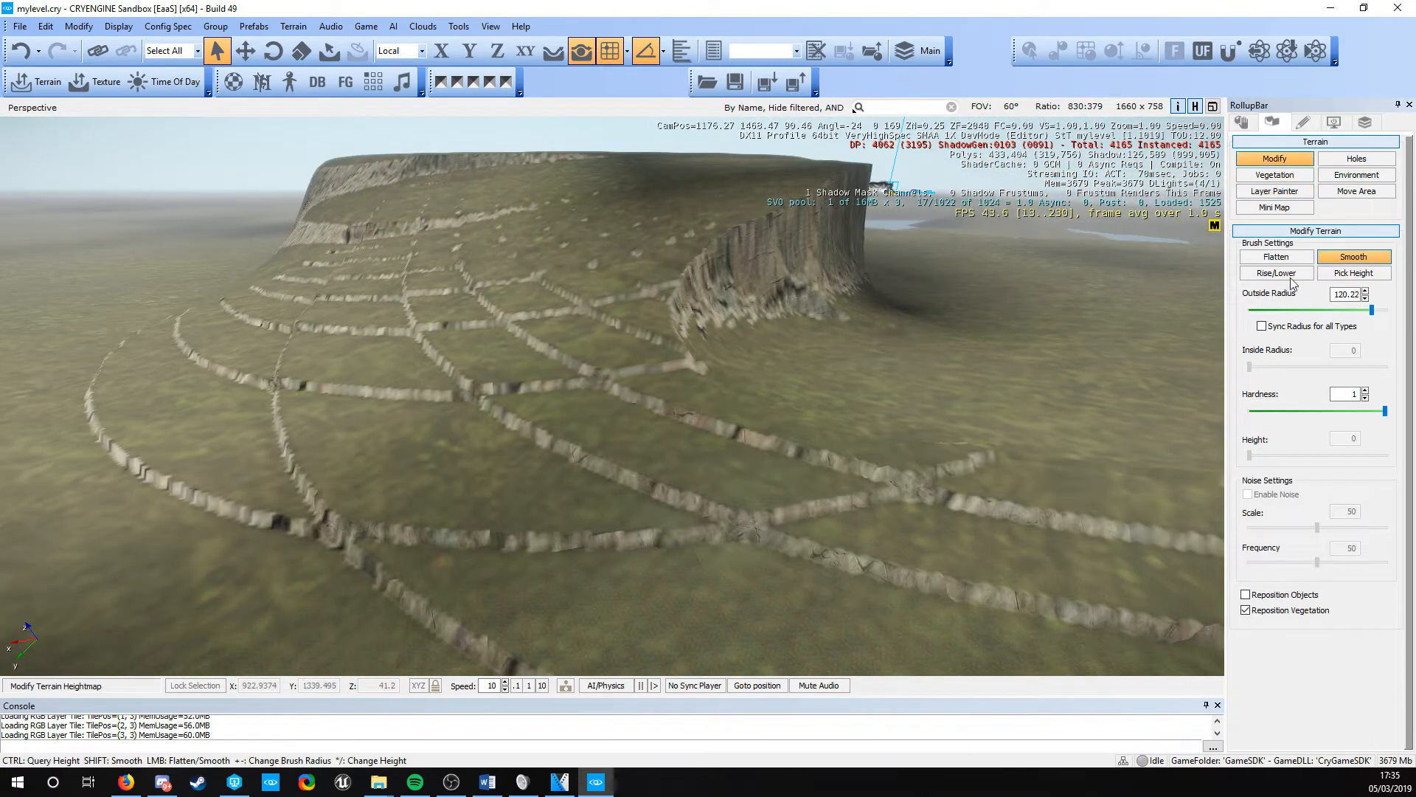
pyautogui.moveTo(364, 320); pyautogui.dragTo(708, 398)
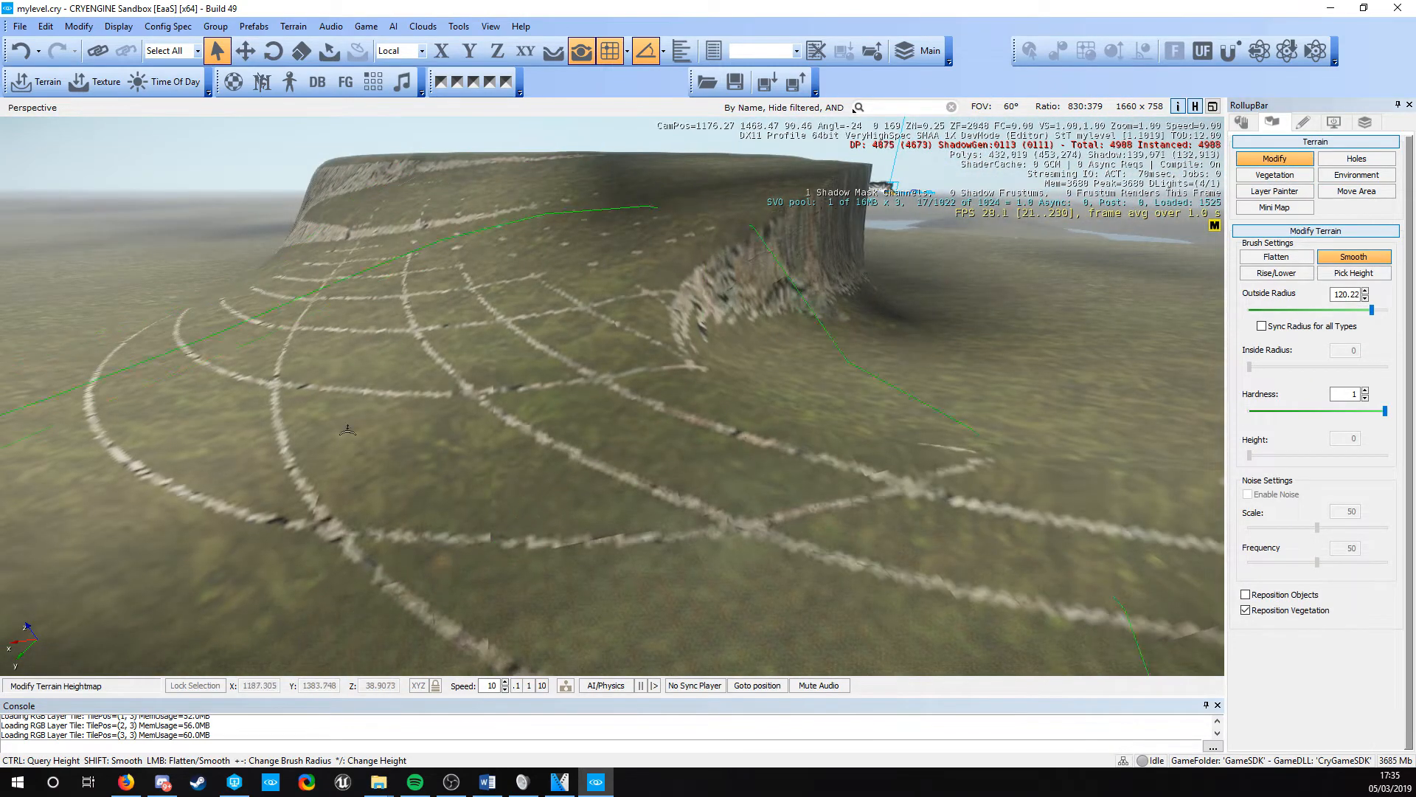
# Return to the Layer Painter and view the plateau's textured cliff from the lake side
pyautogui.click(1279, 194)
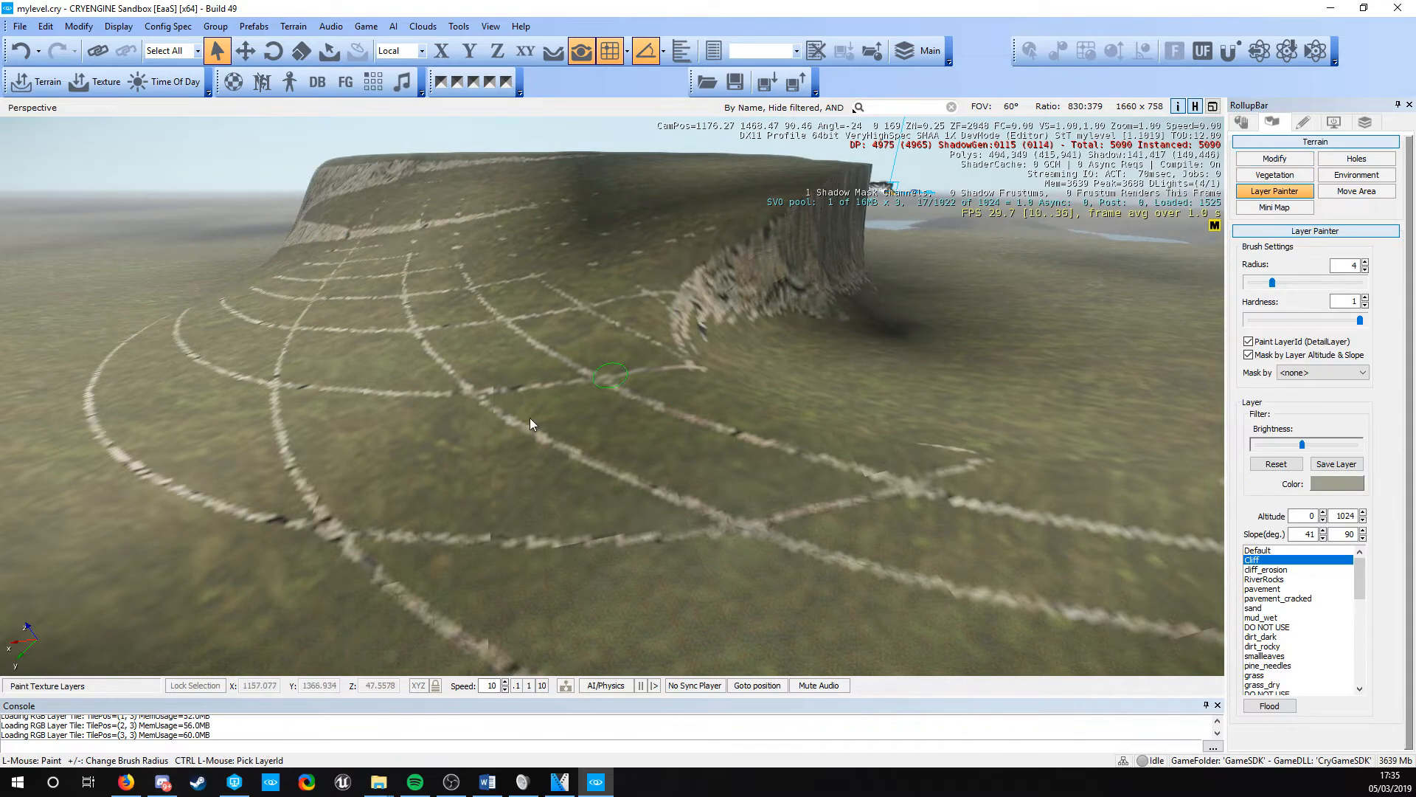
pyautogui.press('d')
pyautogui.moveTo(531, 423); pyautogui.dragTo(534, 419, button='right')
pyautogui.press('d')
pyautogui.press('s')
pyautogui.press('w')
pyautogui.press('s')
pyautogui.moveTo(618, 457)
pyautogui.mouseDown(button='right')
pyautogui.moveTo(602, 456)
pyautogui.moveTo(618, 458)
pyautogui.mouseUp(button='right')
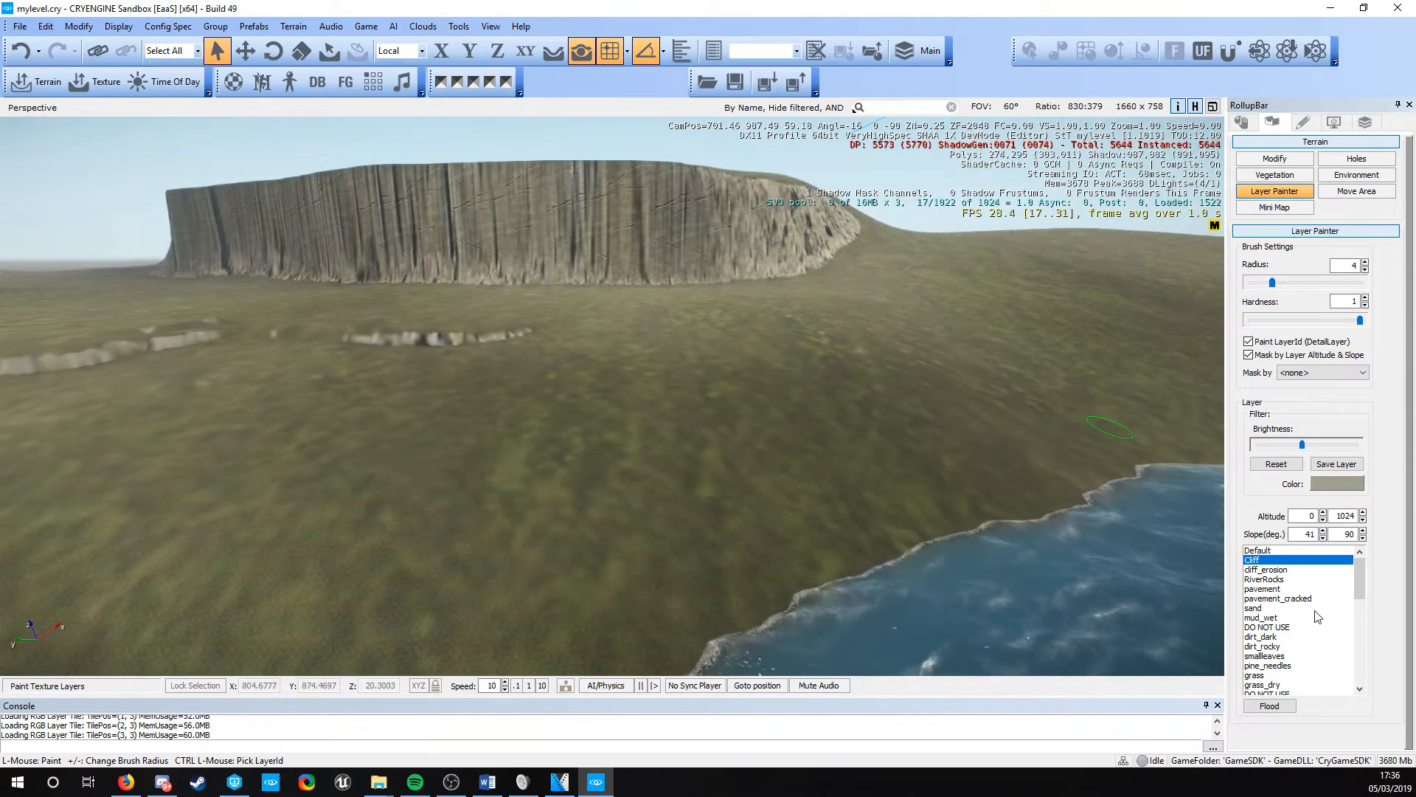
# Examine the Cliff texture up close at the plateau's base and sloping end, and from high above
pyautogui.moveTo(762, 478); pyautogui.dragTo(612, 411, button='right')
pyautogui.press('w')
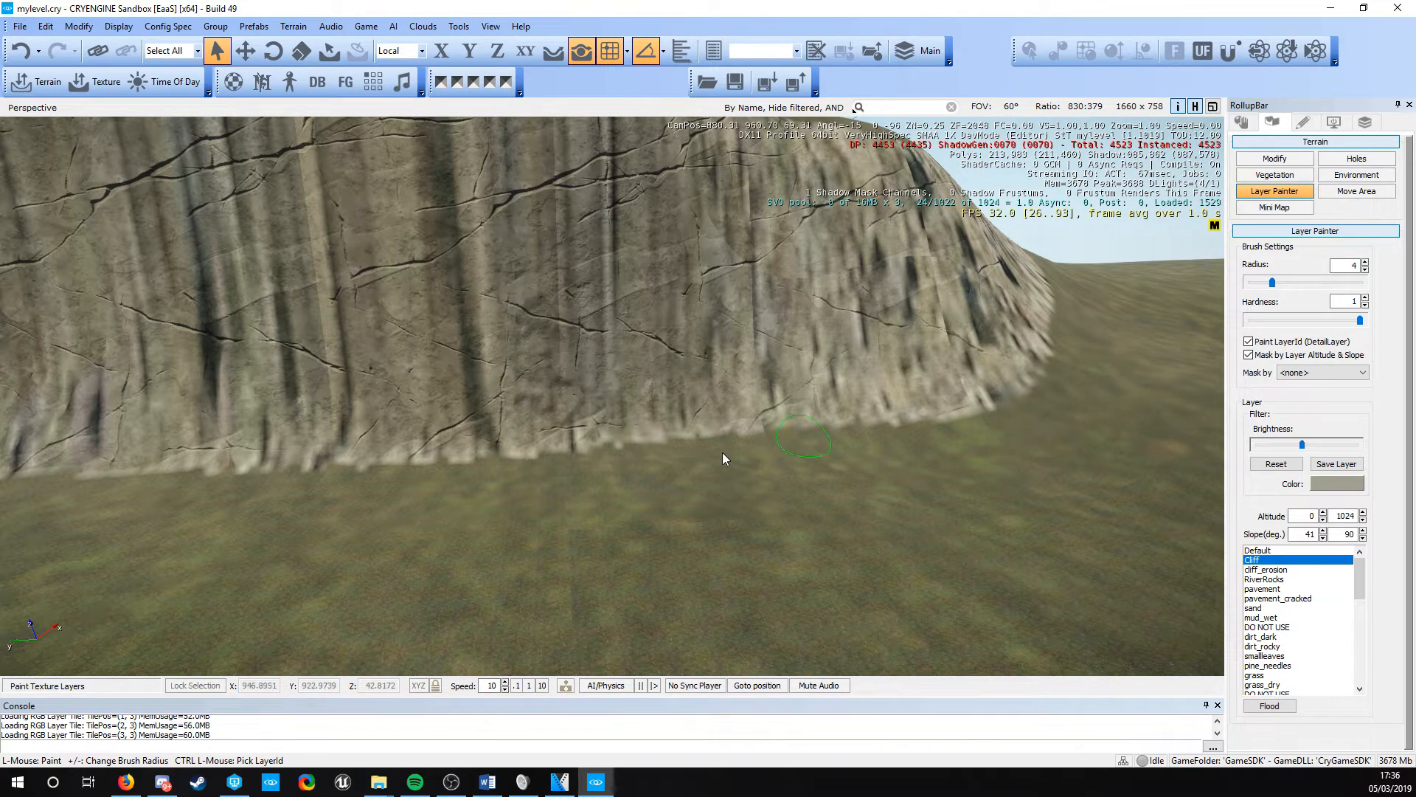
pyautogui.press('d')
pyautogui.moveTo(696, 466); pyautogui.dragTo(683, 467, button='right')
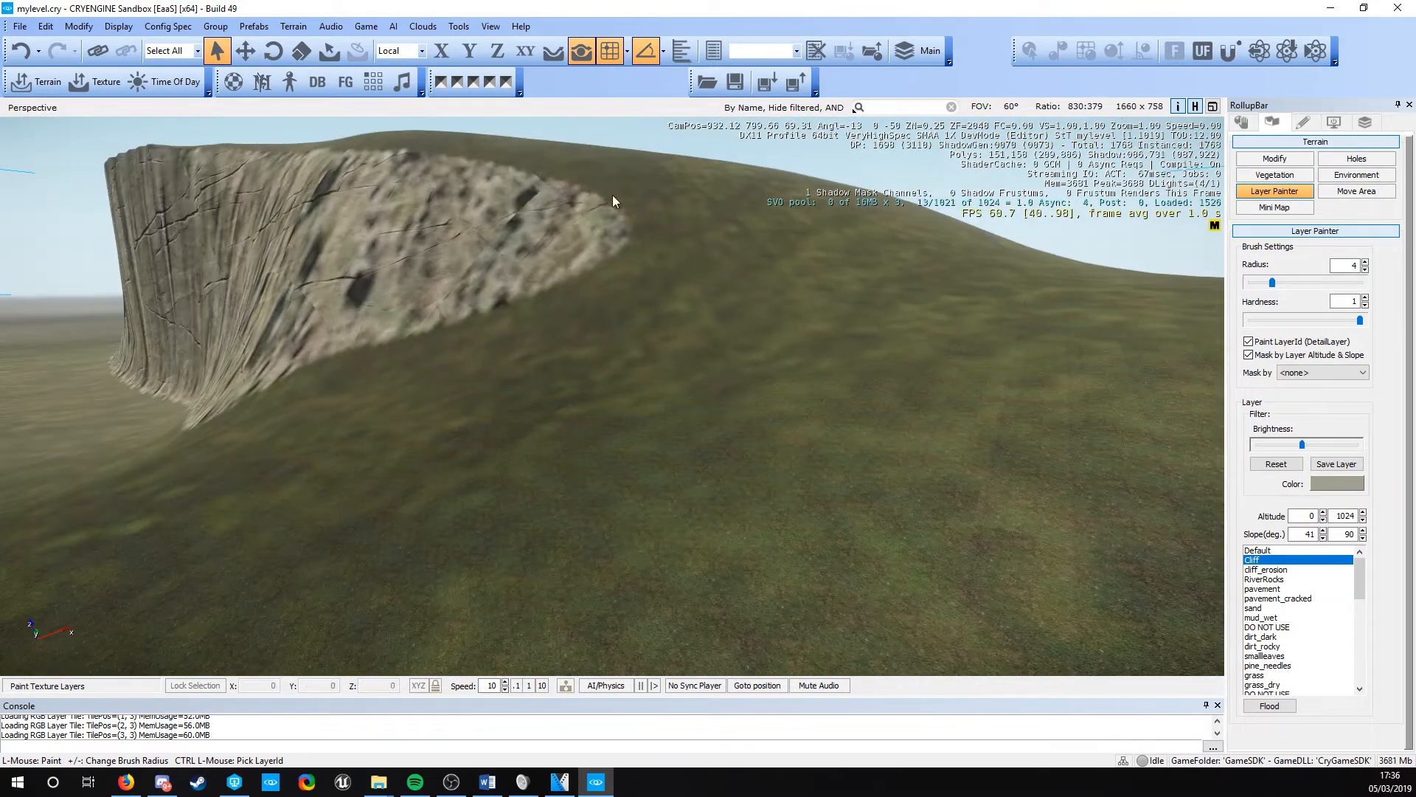
pyautogui.press('s')
pyautogui.press('a')
pyautogui.moveTo(723, 378); pyautogui.dragTo(723, 376, button='right')
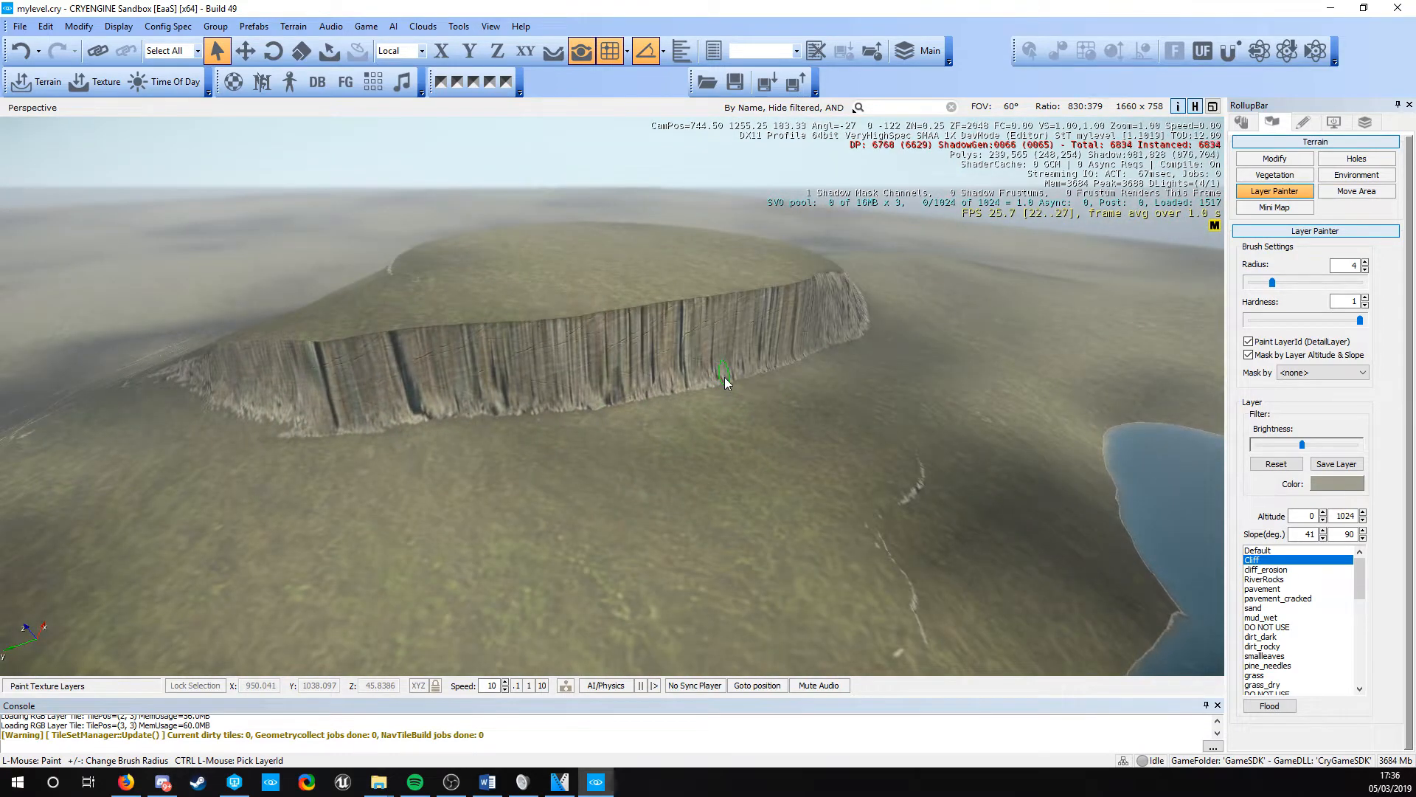
# Look through the list of terrain layers and select DrySand for the lake's shoreline
pyautogui.moveTo(745, 438); pyautogui.dragTo(704, 439, button='right')
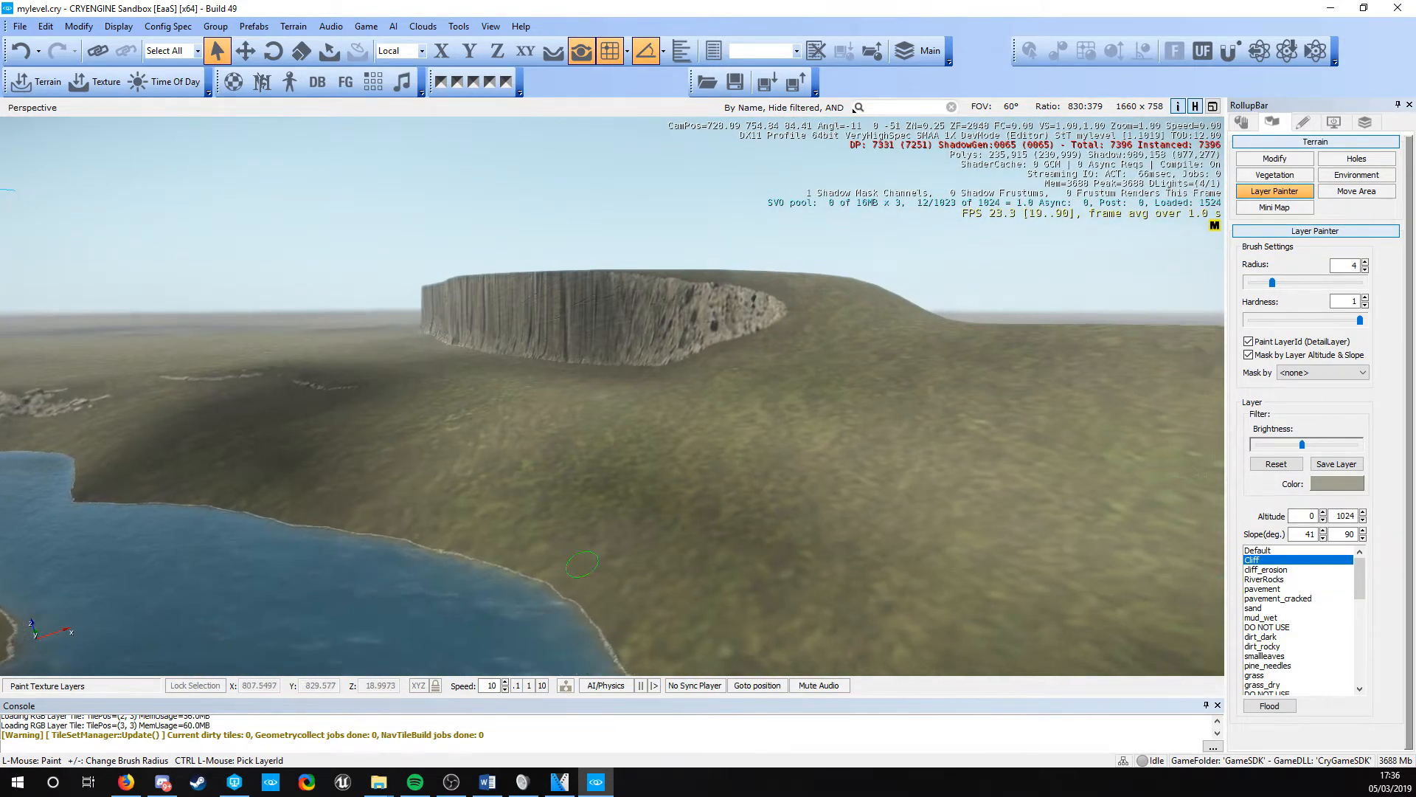
pyautogui.moveTo(834, 491)
pyautogui.mouseDown(button='right')
pyautogui.moveTo(801, 498)
pyautogui.moveTo(815, 493)
pyautogui.mouseUp(button='right')
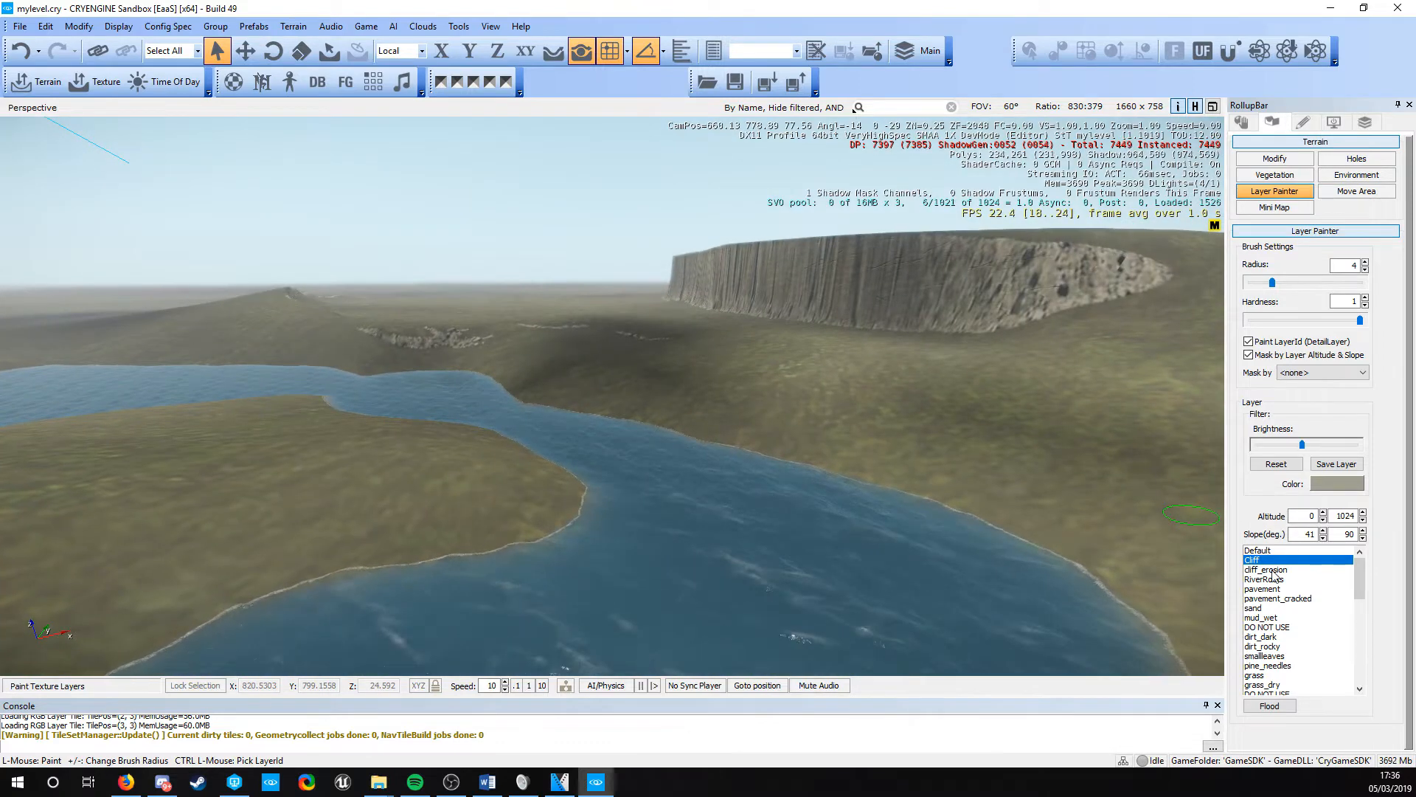
pyautogui.scroll(-1, 1287, 639)
pyautogui.scroll(-4, 1288, 639)
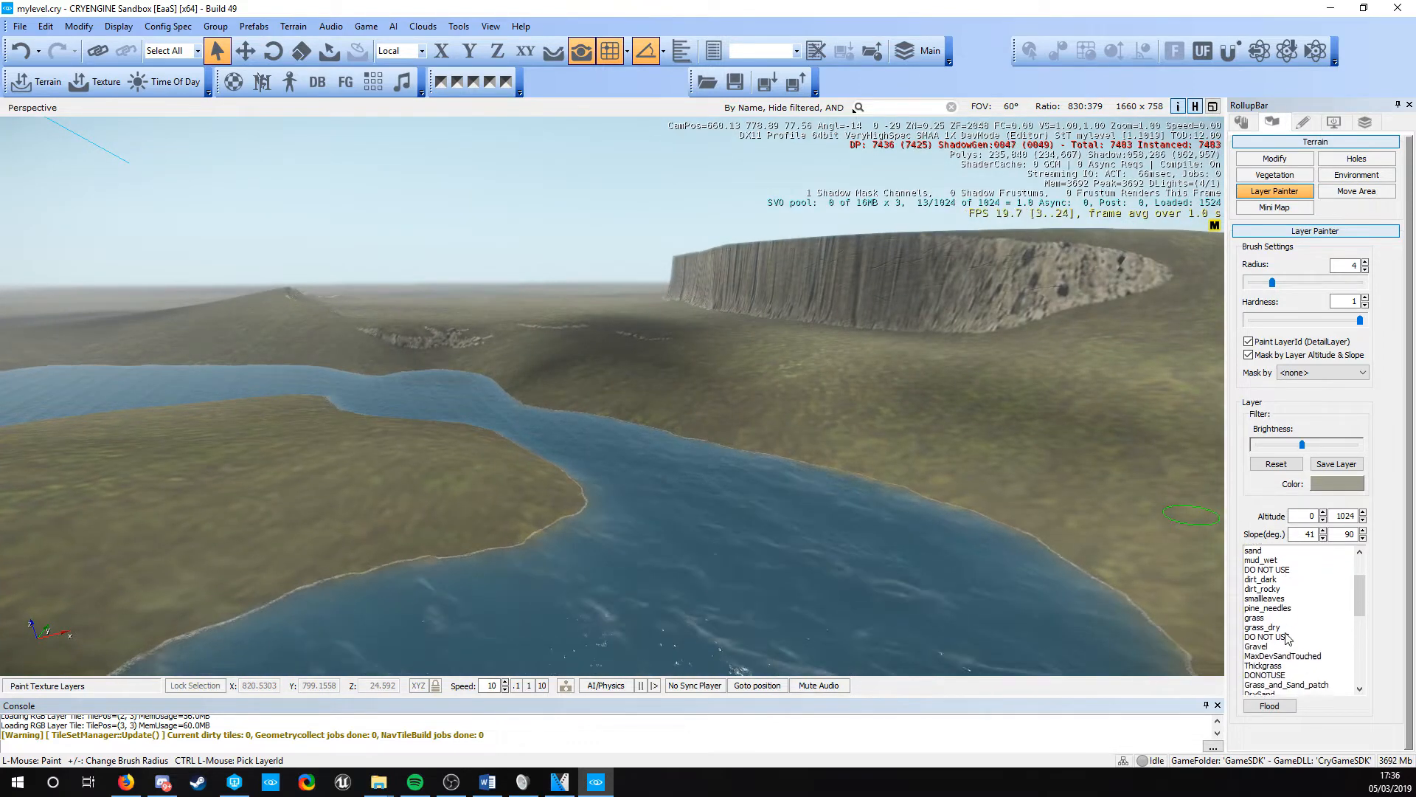
pyautogui.scroll(-4, 1287, 639)
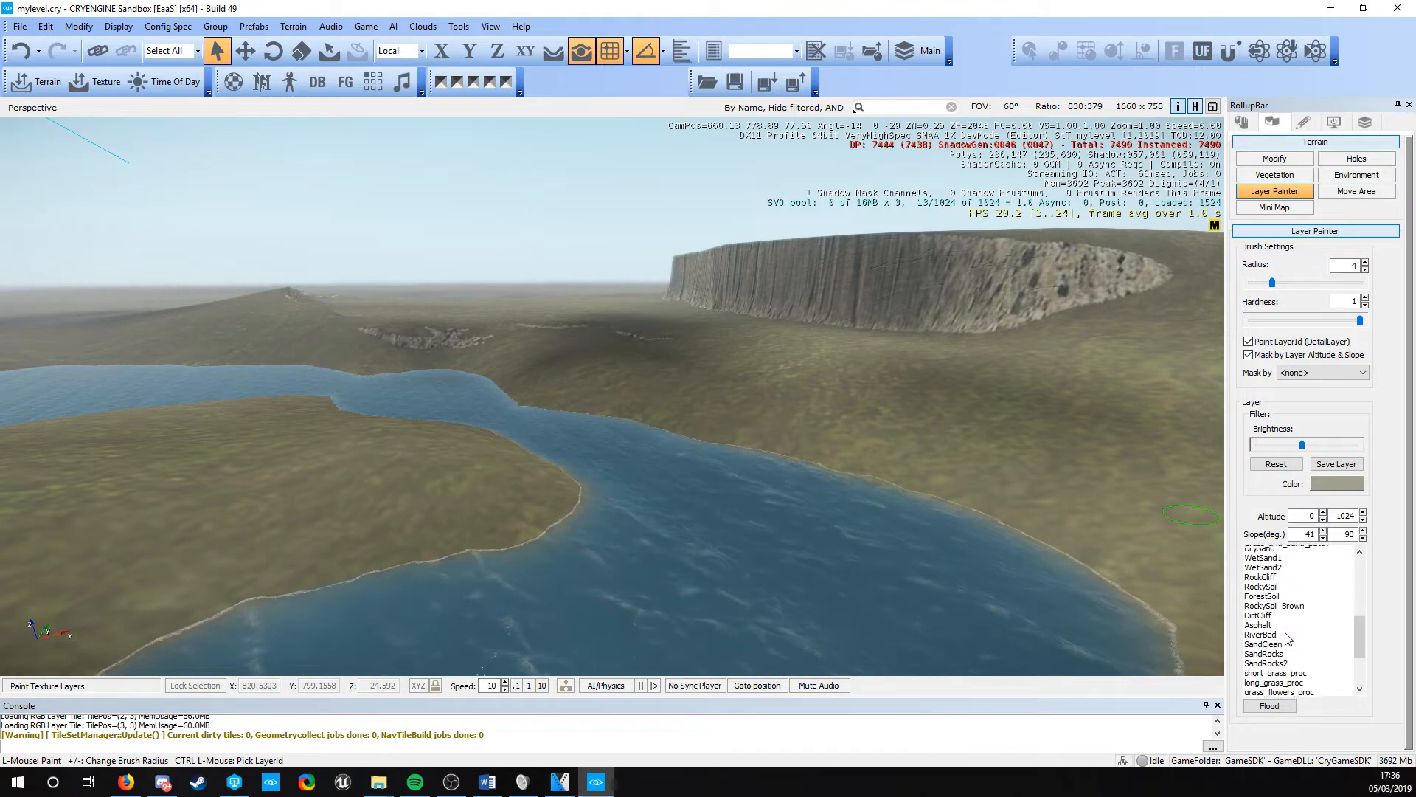
pyautogui.scroll(-1, 1320, 640)
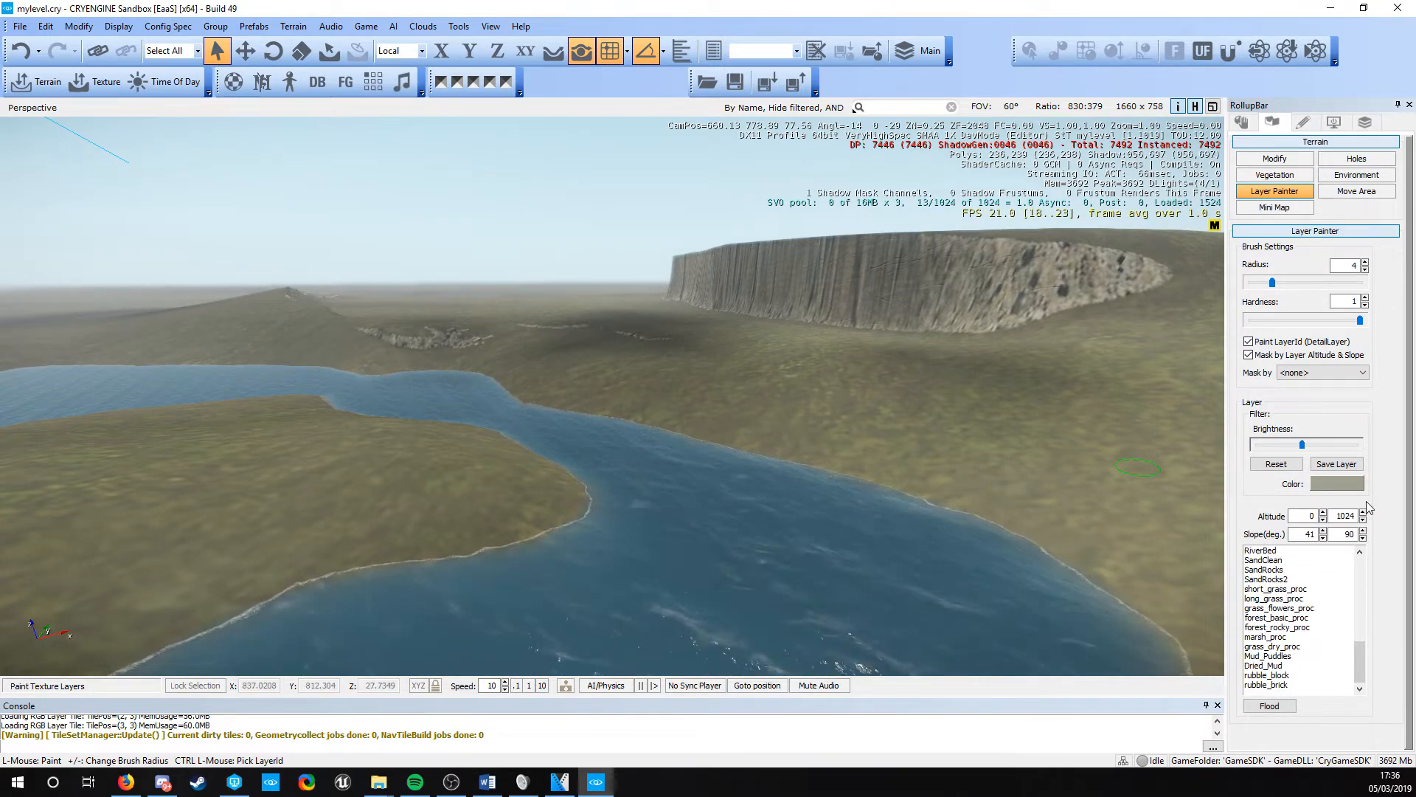
pyautogui.click(1317, 569)
pyautogui.scroll(1, 1326, 602)
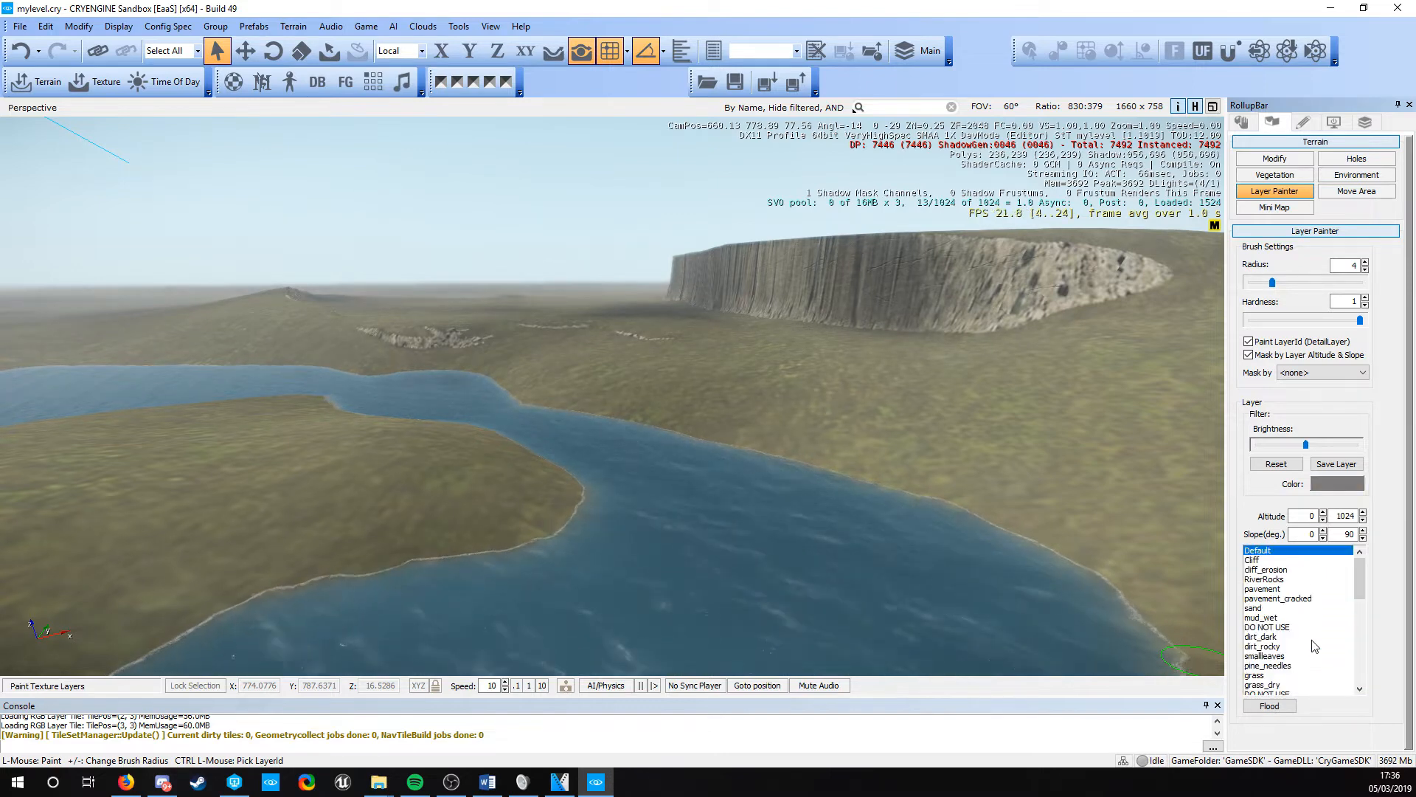
pyautogui.press('d')
pyautogui.press('d')
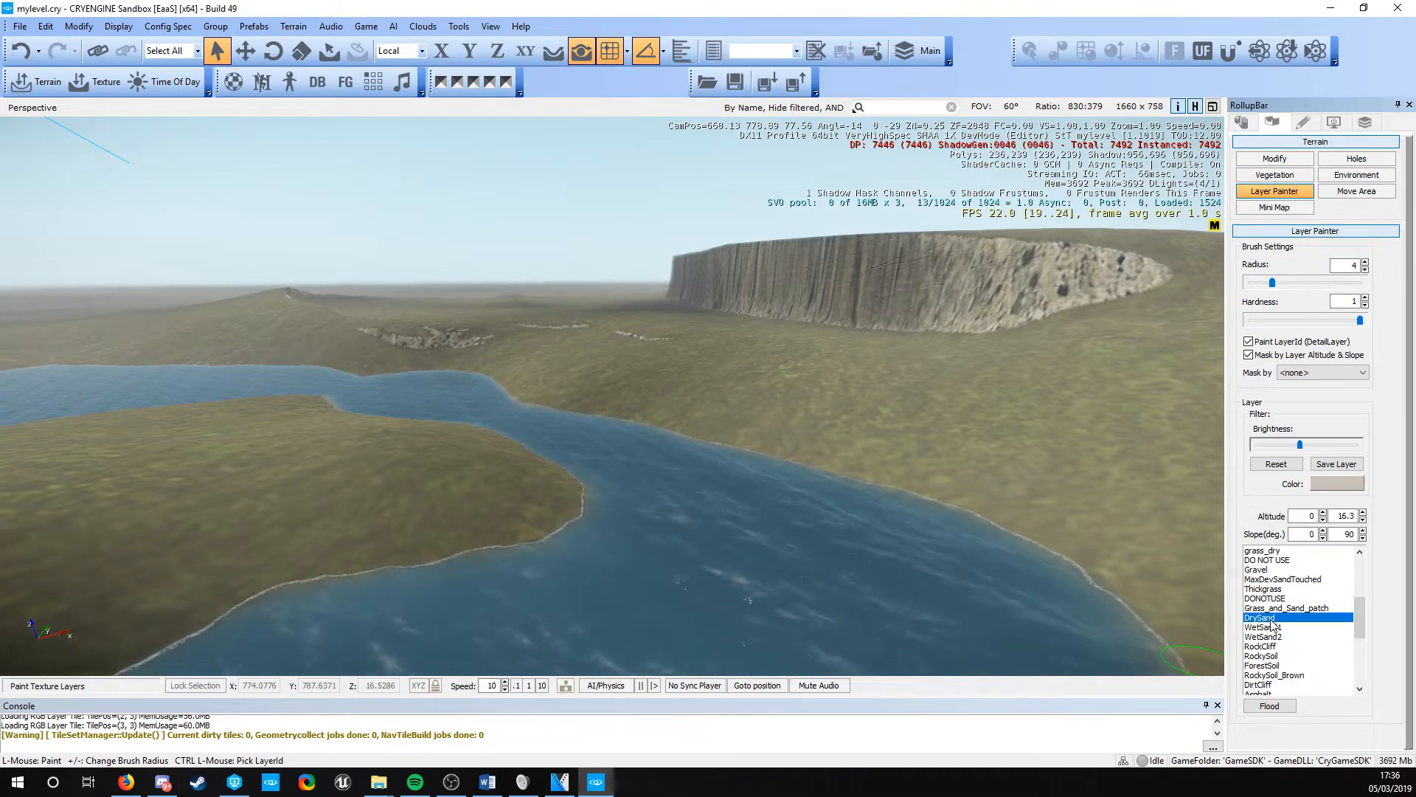
# Paint DrySand along the lake shore below the plateau with a brush radius of 17.378 and altitude and slope masking off
pyautogui.press('a')
pyautogui.moveTo(851, 418); pyautogui.dragTo(983, 462, button='right')
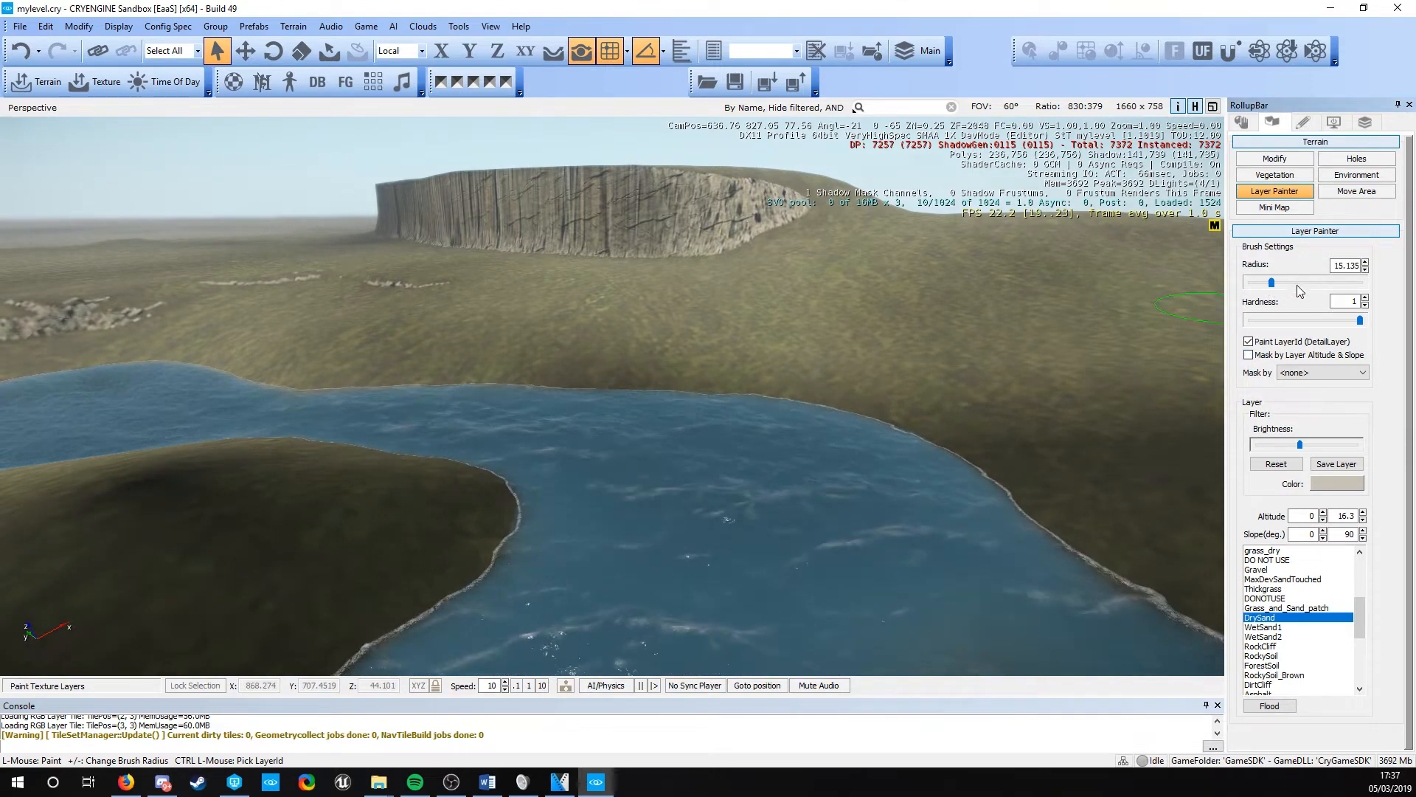
pyautogui.press('w')
pyautogui.moveTo(728, 459); pyautogui.dragTo(736, 460, button='right')
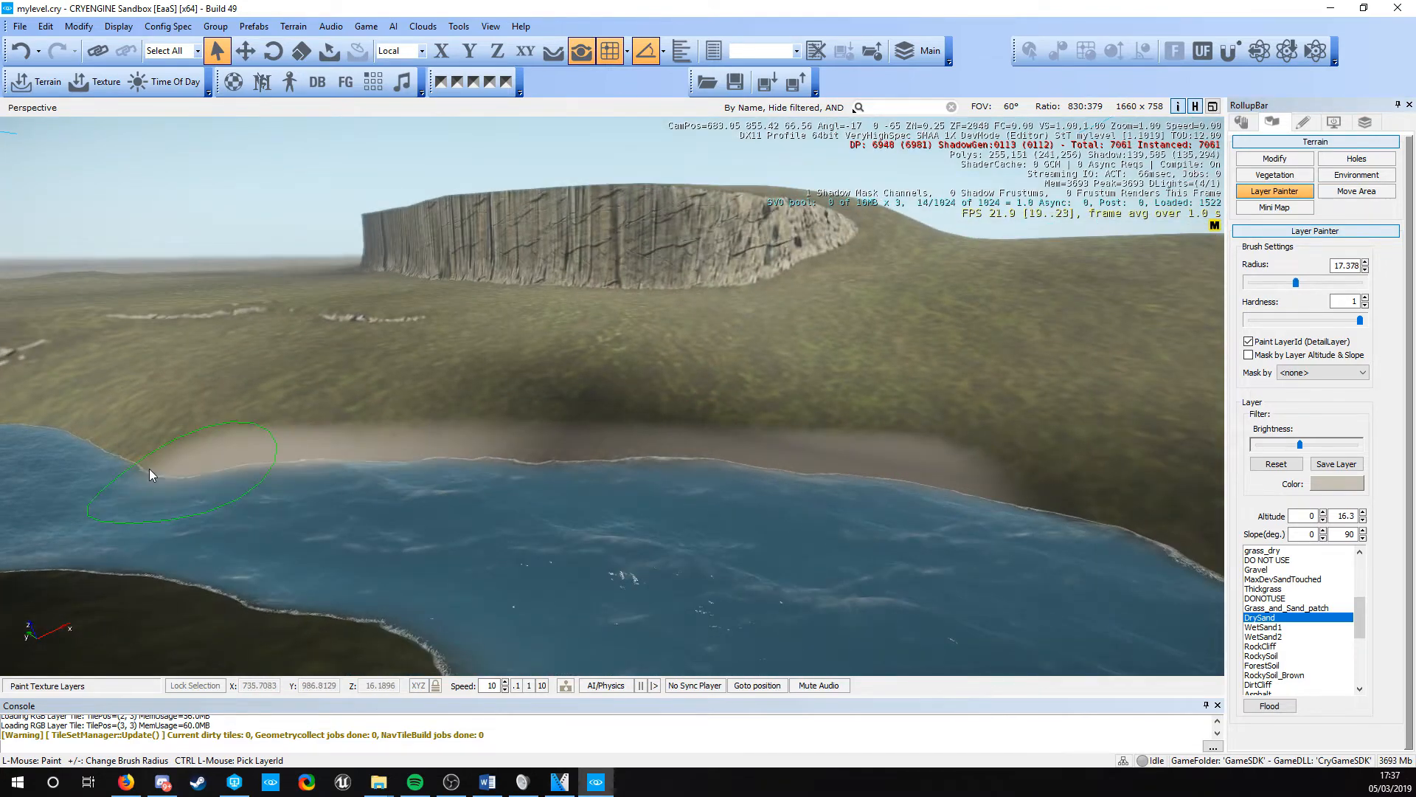
pyautogui.press('w')
pyautogui.moveTo(149, 468); pyautogui.dragTo(155, 472, button='right')
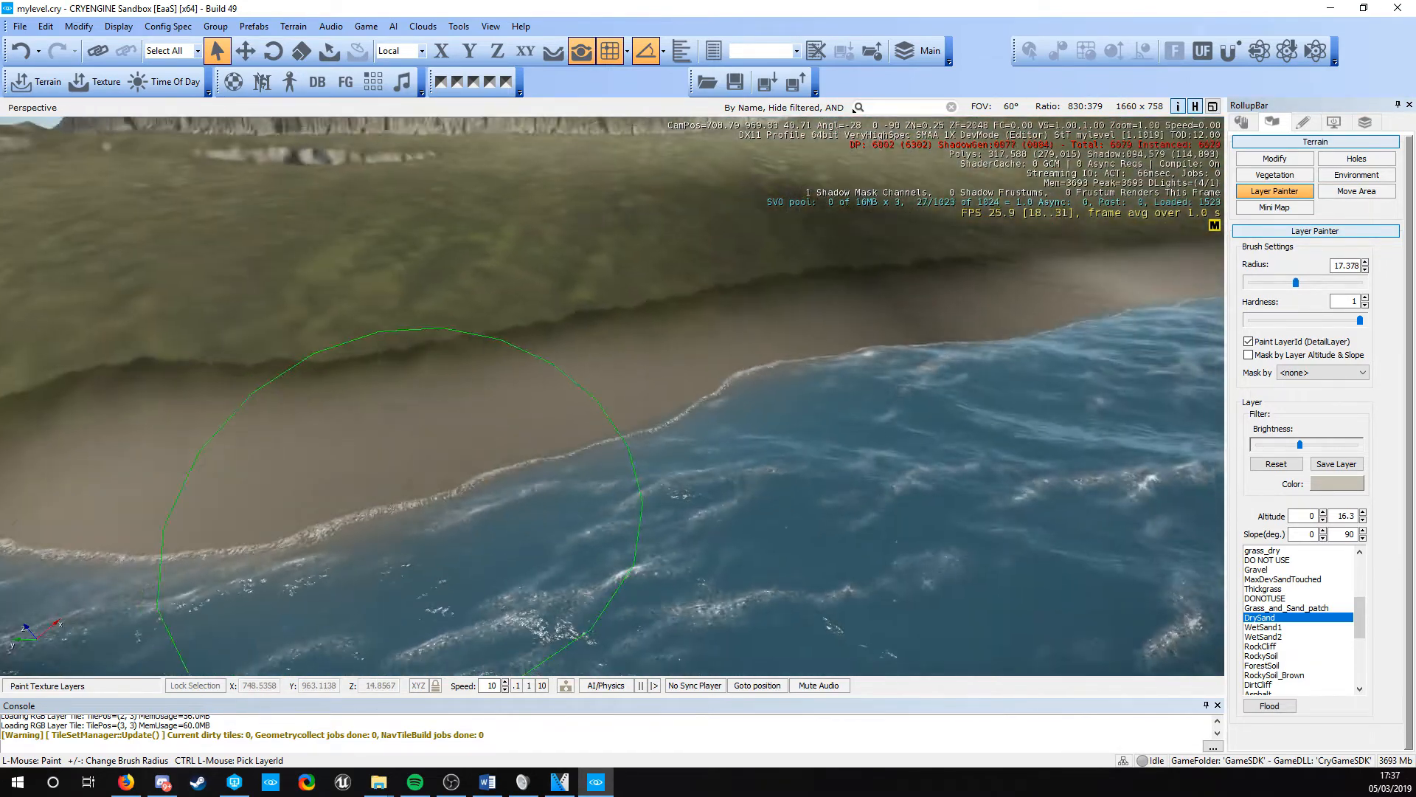
# Extend the DrySand beach farther along the mainland shore of the lake
pyautogui.moveTo(347, 480); pyautogui.dragTo(348, 480, button='right')
pyautogui.press('a')
pyautogui.moveTo(348, 480); pyautogui.dragTo(169, 487)
pyautogui.moveTo(841, 562); pyautogui.dragTo(844, 564, button='right')
pyautogui.press('a')
pyautogui.moveTo(843, 563); pyautogui.dragTo(476, 557)
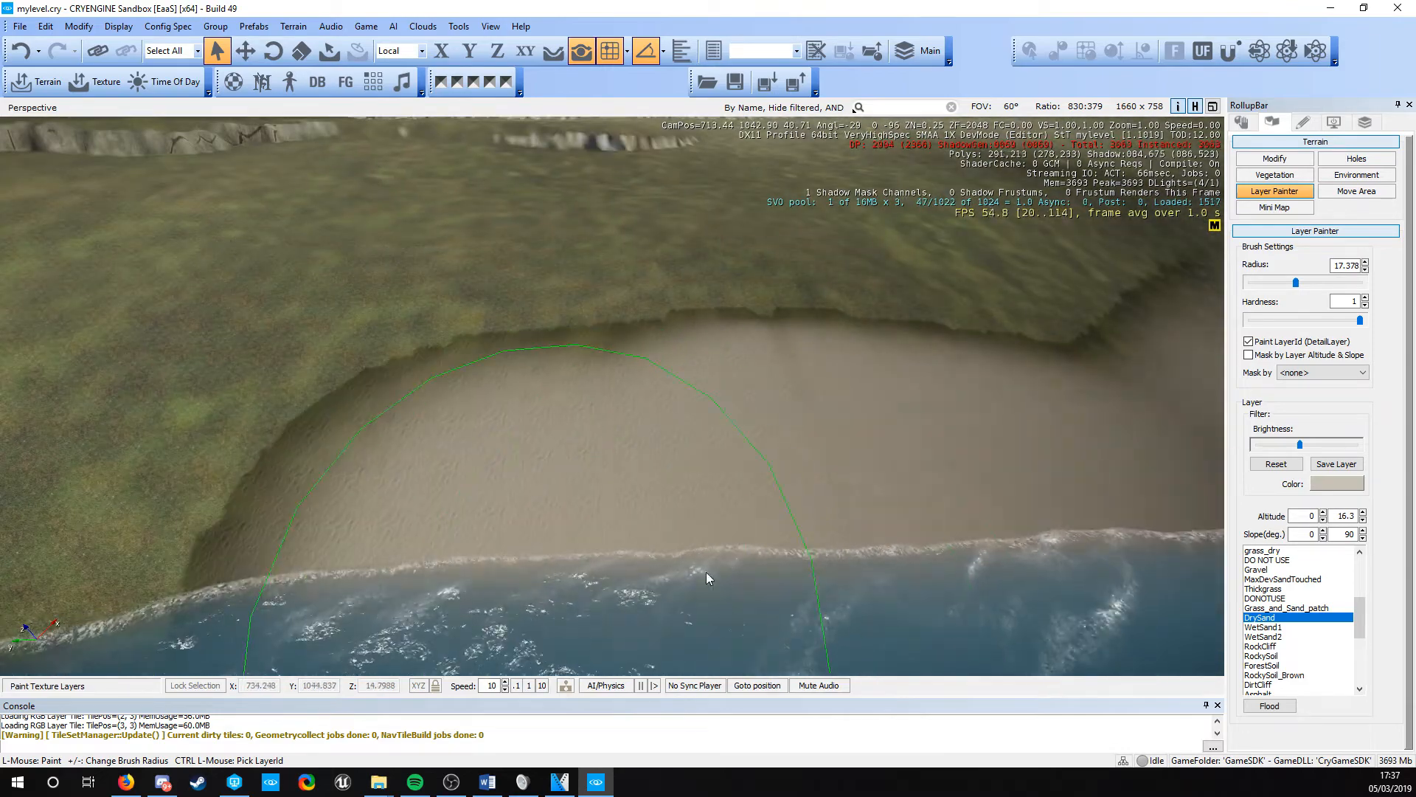
# Paint a DrySand beach around the shoreline of the island in the lake
pyautogui.moveTo(706, 573); pyautogui.dragTo(944, 602, button='right')
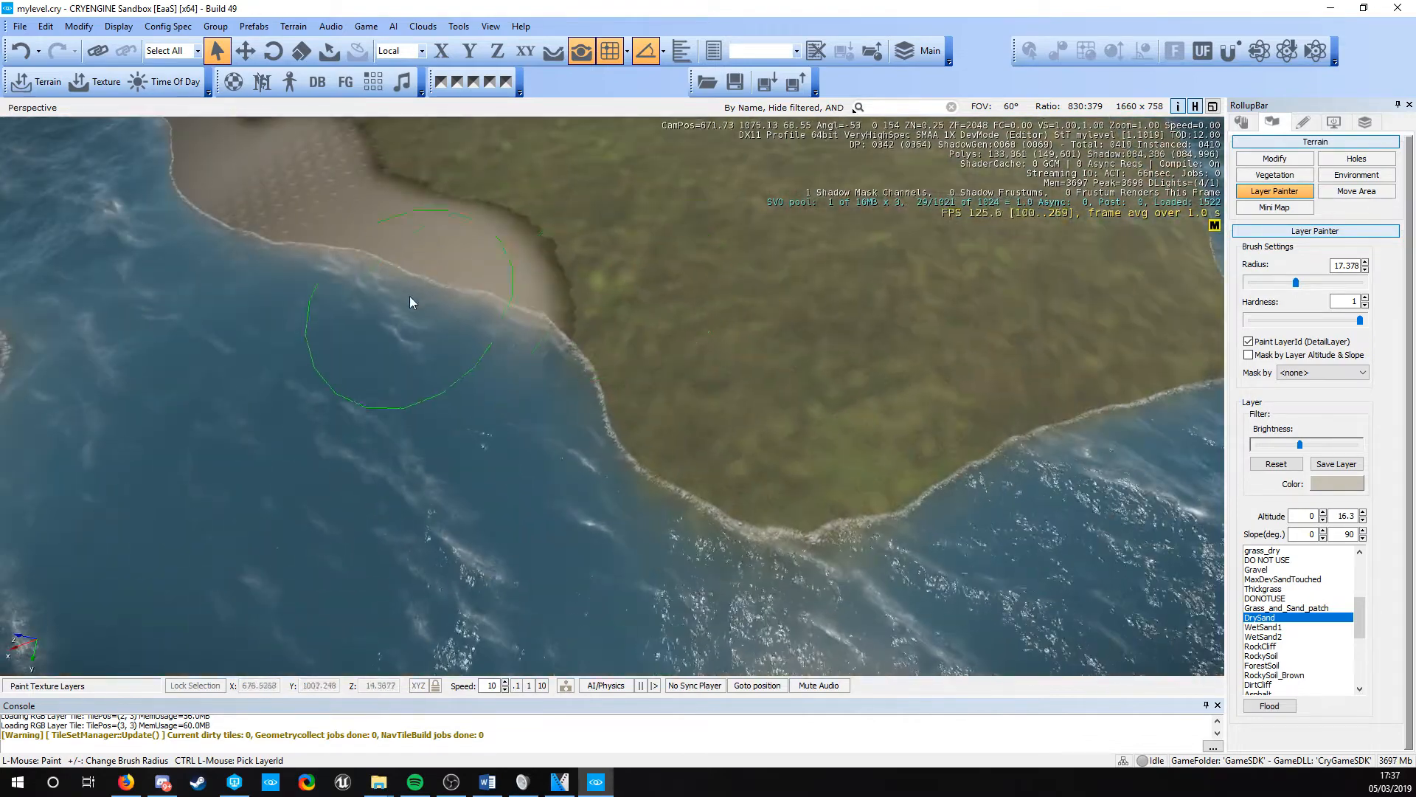
pyautogui.moveTo(411, 302)
pyautogui.mouseDown()
pyautogui.moveTo(587, 483)
pyautogui.moveTo(939, 544)
pyautogui.mouseUp()
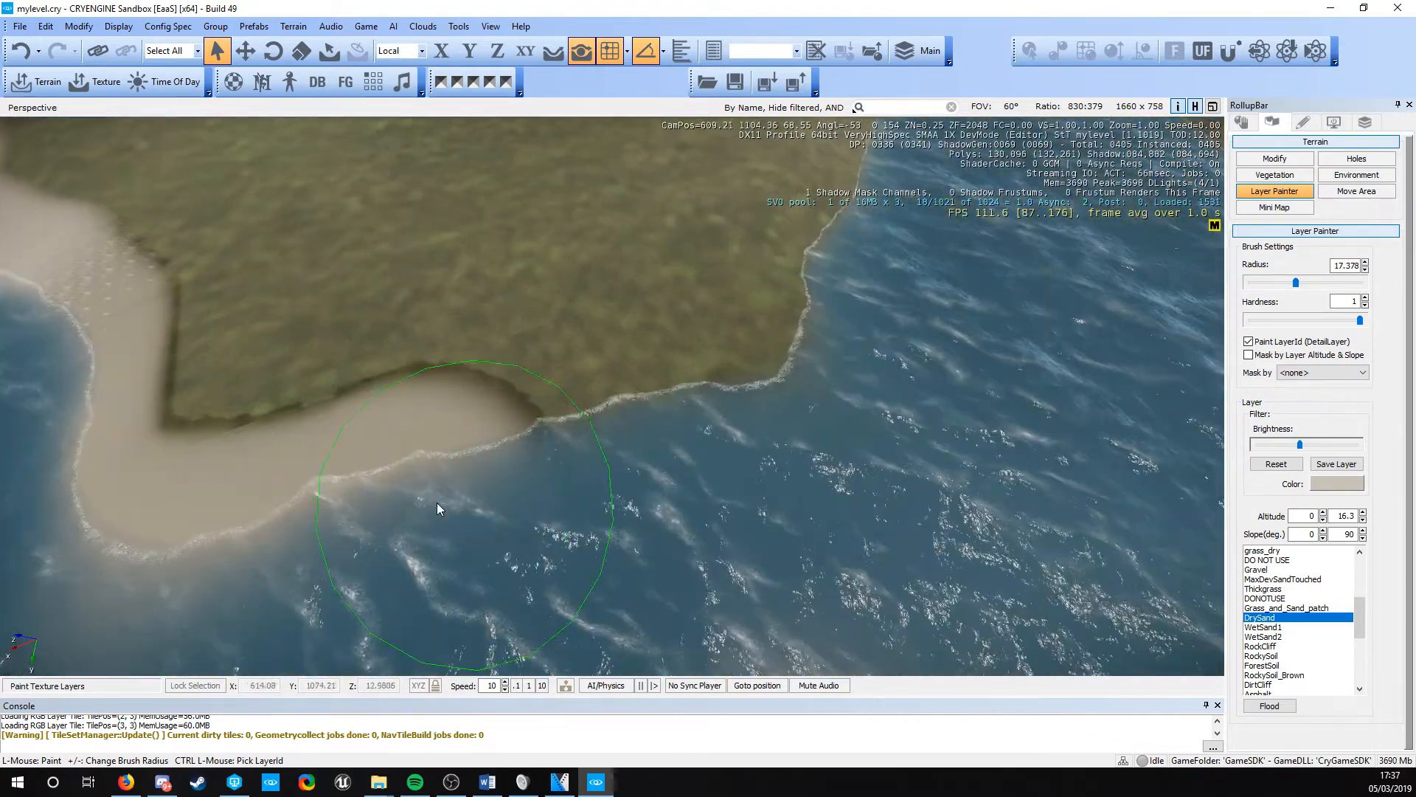
pyautogui.moveTo(440, 506)
pyautogui.mouseDown()
pyautogui.moveTo(535, 447)
pyautogui.moveTo(794, 357)
pyautogui.moveTo(826, 199)
pyautogui.mouseUp()
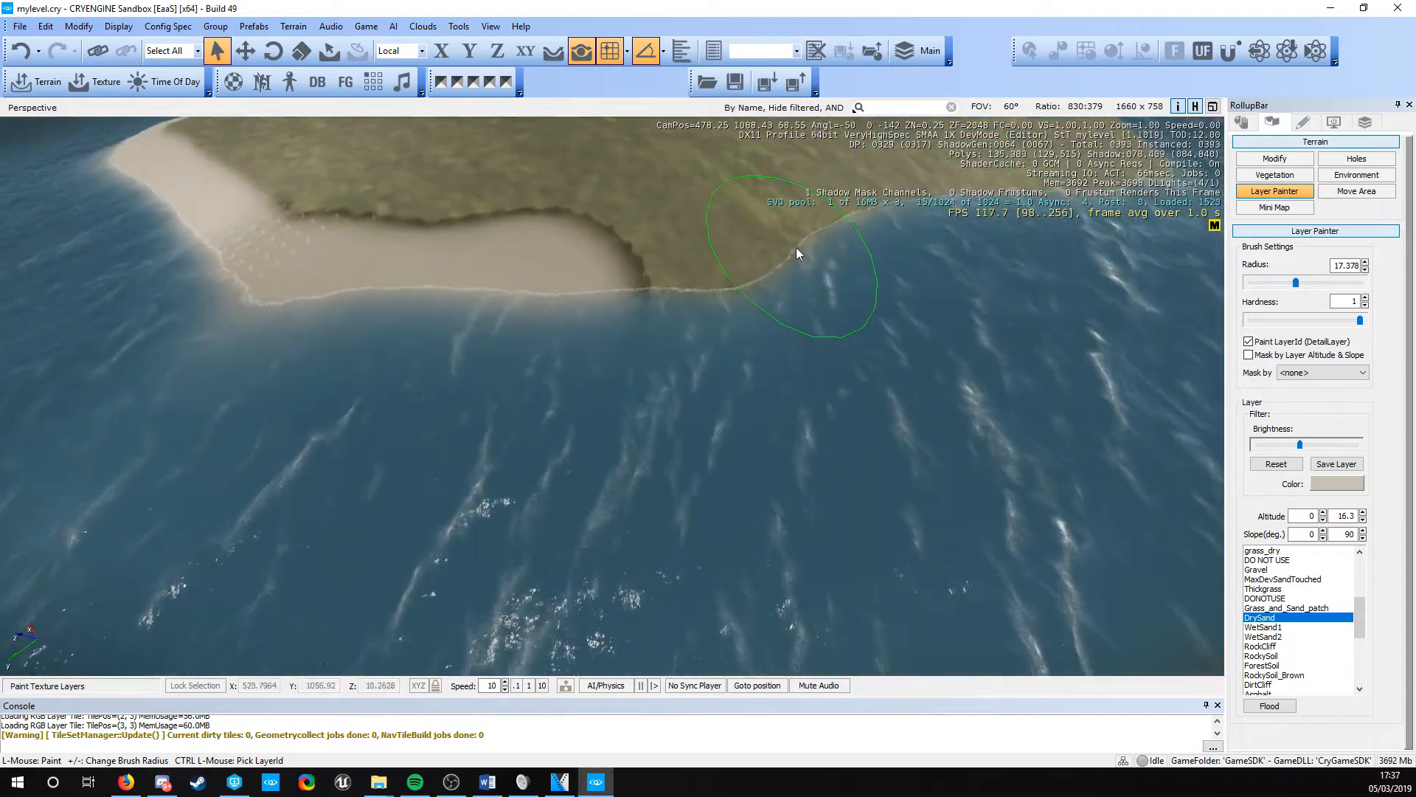
pyautogui.moveTo(795, 246)
pyautogui.mouseDown()
pyautogui.moveTo(828, 296)
pyautogui.moveTo(591, 330)
pyautogui.moveTo(1008, 222)
pyautogui.moveTo(870, 232)
pyautogui.moveTo(488, 345)
pyautogui.mouseUp()
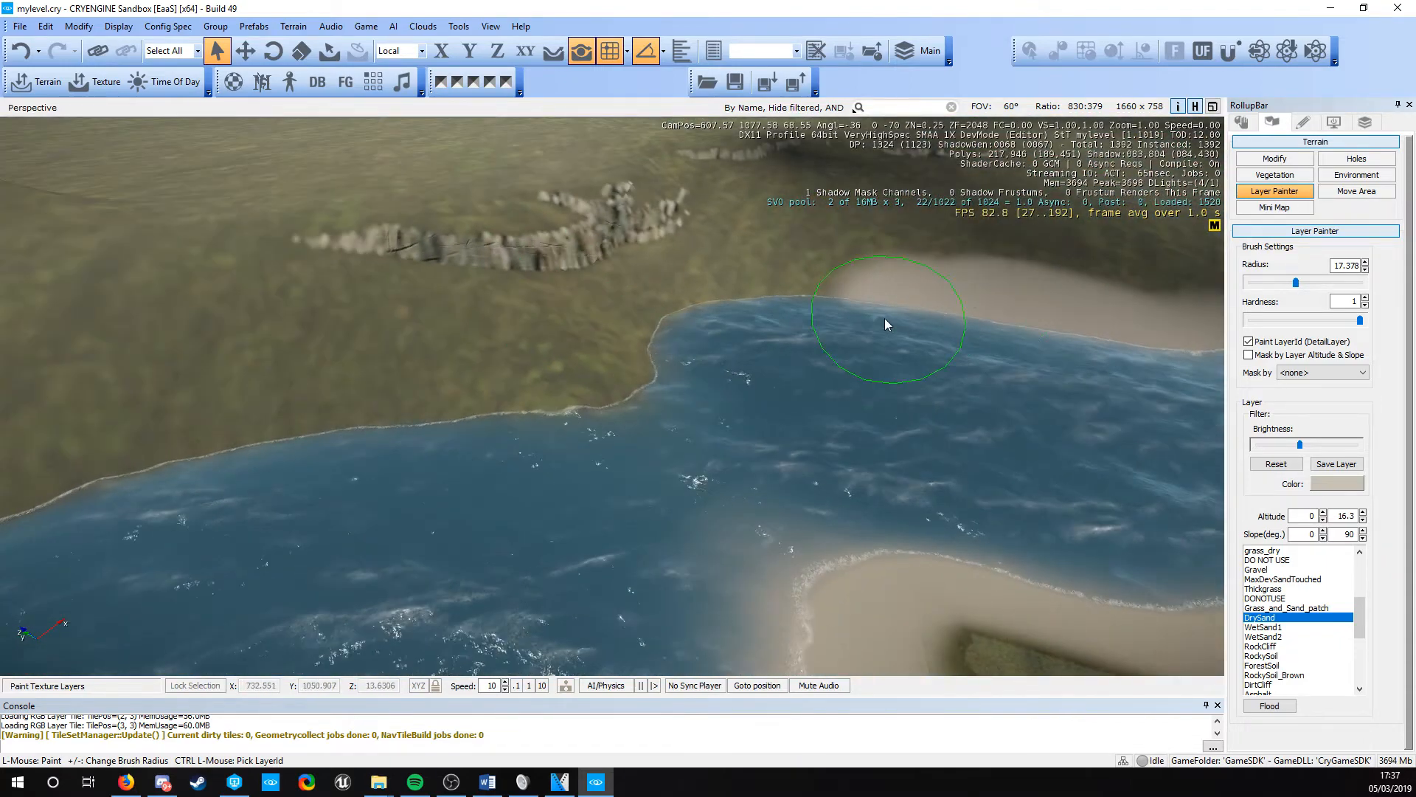
# Paint DrySand along the remaining stretch of the mainland shore and the adjoining island shore
pyautogui.moveTo(885, 325)
pyautogui.mouseDown()
pyautogui.moveTo(721, 330)
pyautogui.moveTo(591, 440)
pyautogui.moveTo(325, 458)
pyautogui.moveTo(452, 479)
pyautogui.mouseUp()
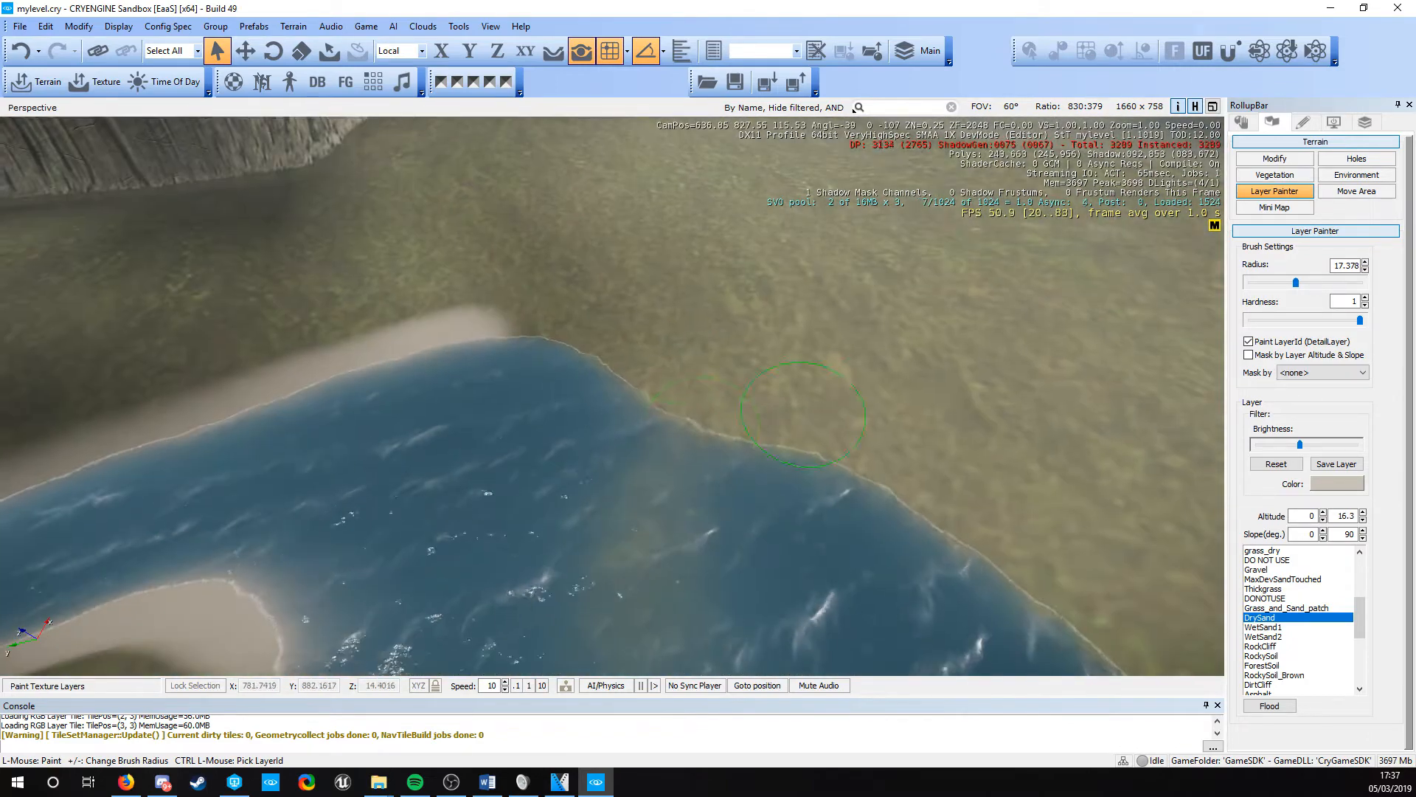
pyautogui.moveTo(705, 435)
pyautogui.mouseDown()
pyautogui.moveTo(975, 546)
pyautogui.moveTo(619, 634)
pyautogui.mouseUp()
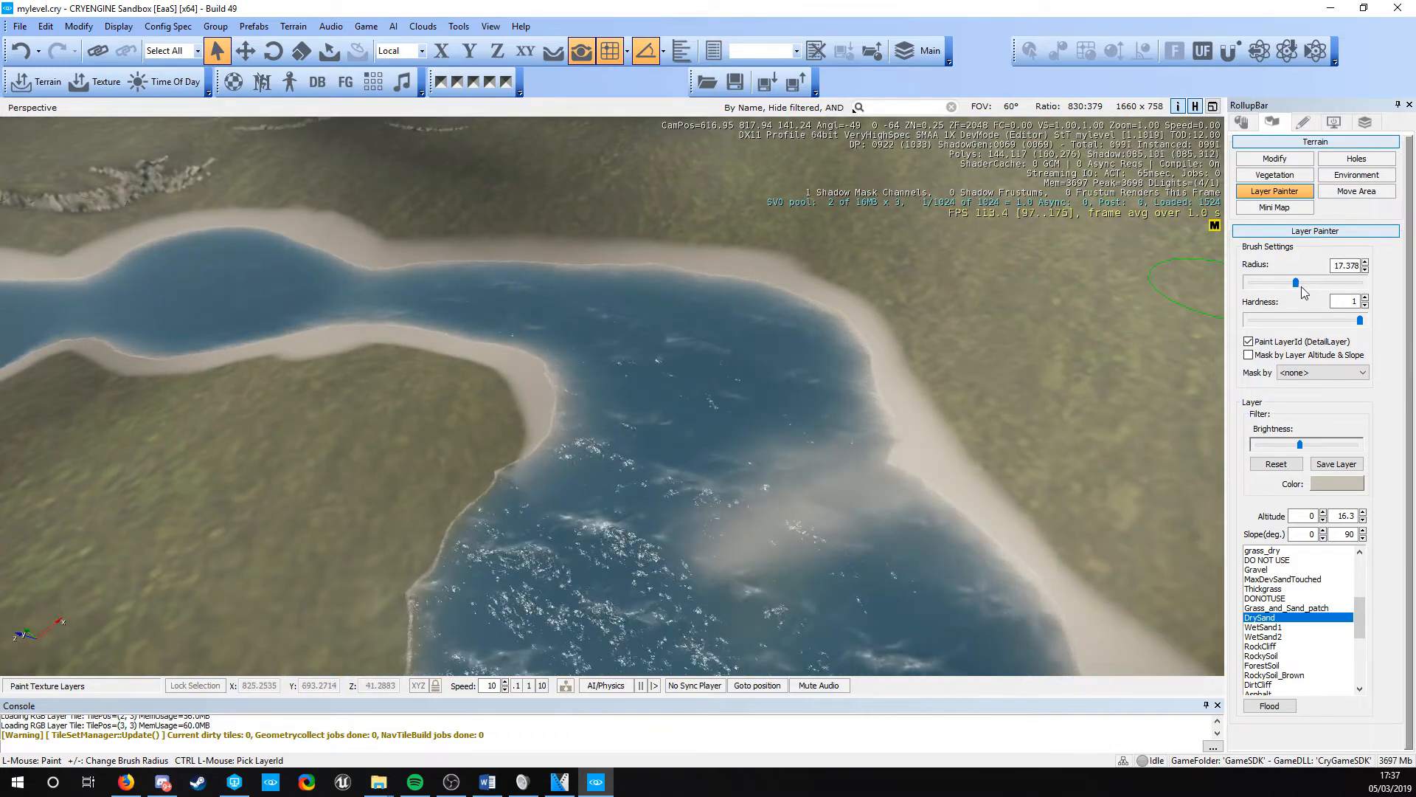
# Paint WetSand1 over the lake's waterline between island and mainland with a brush radius of 42.657
pyautogui.moveTo(1302, 287); pyautogui.dragTo(1310, 287)
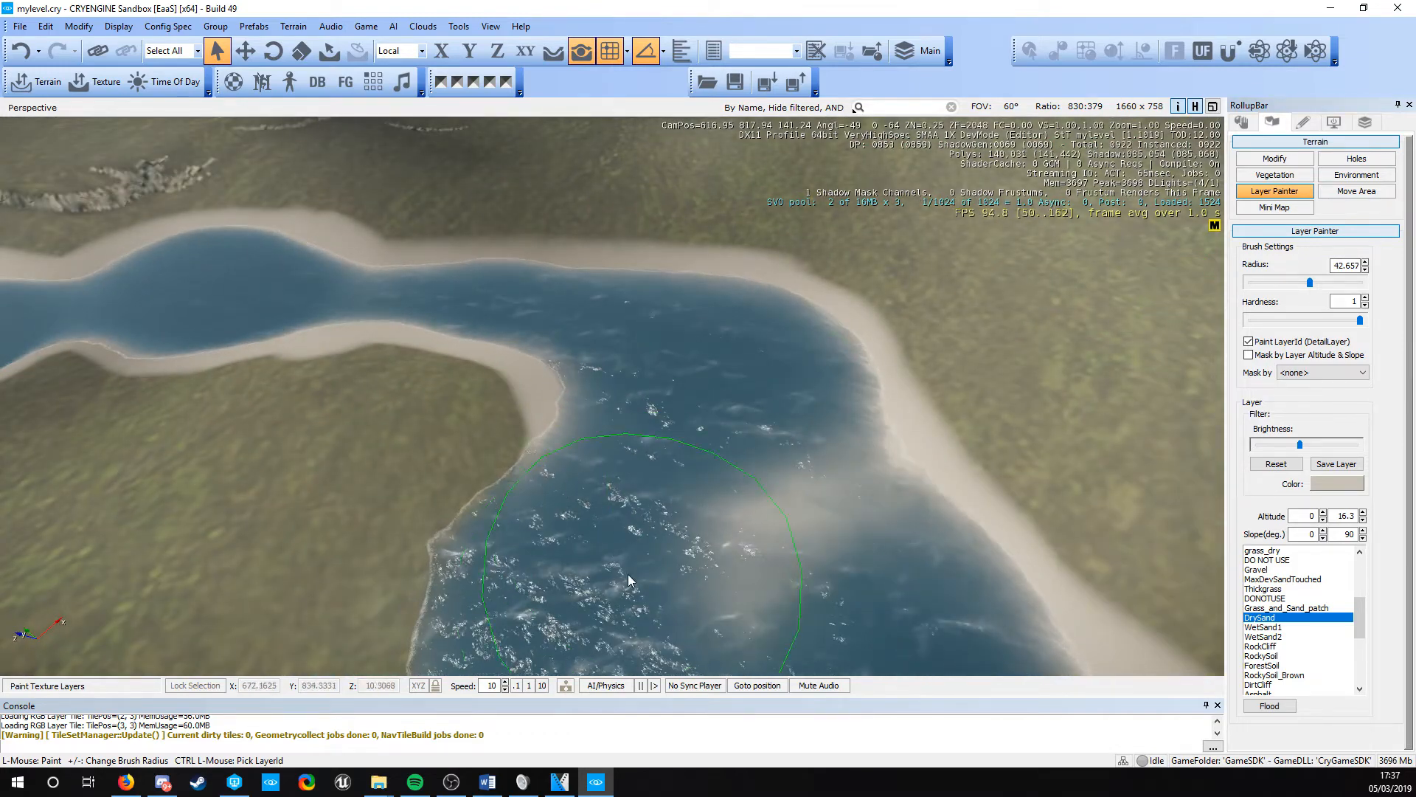
pyautogui.click(1263, 636)
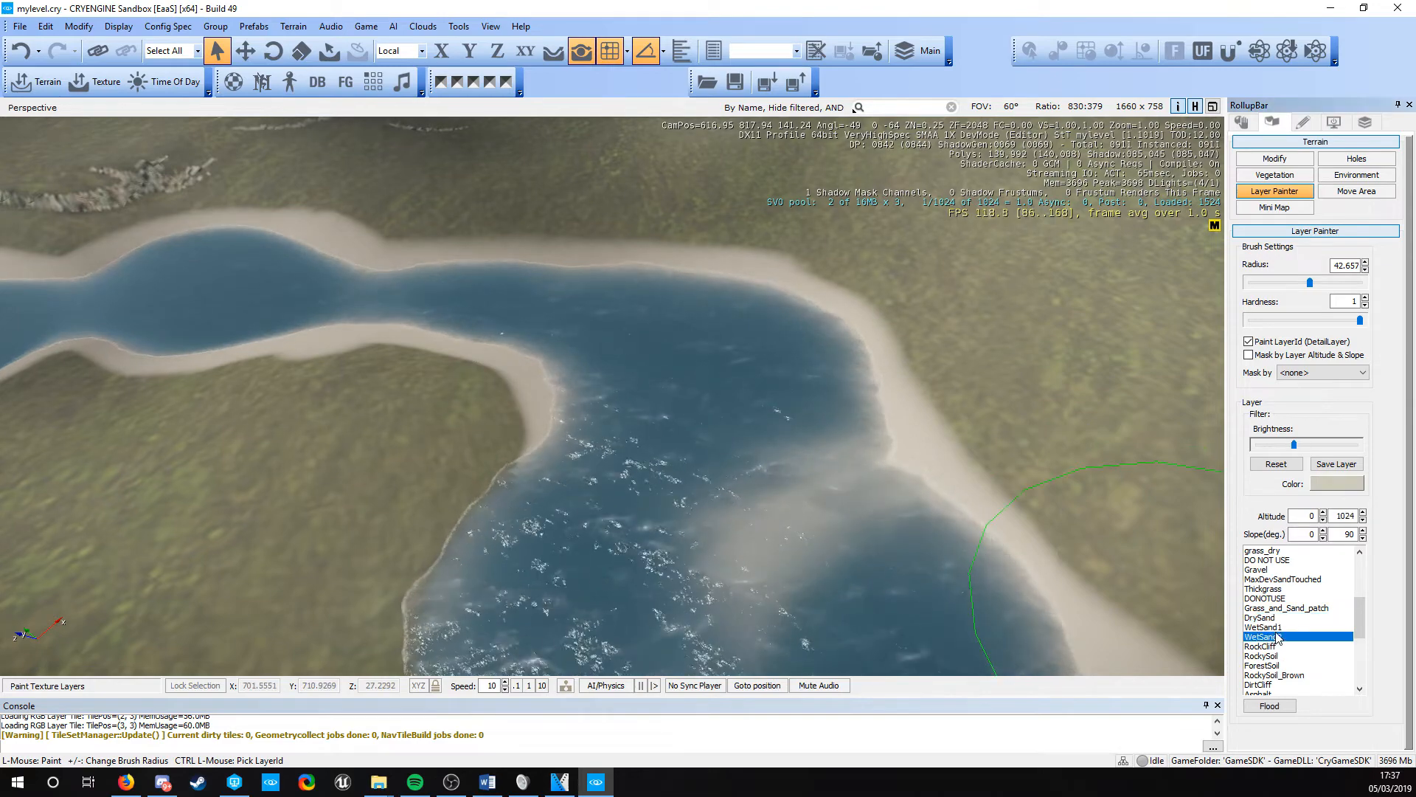
pyautogui.press('w')
pyautogui.moveTo(617, 490); pyautogui.dragTo(666, 487, button='right')
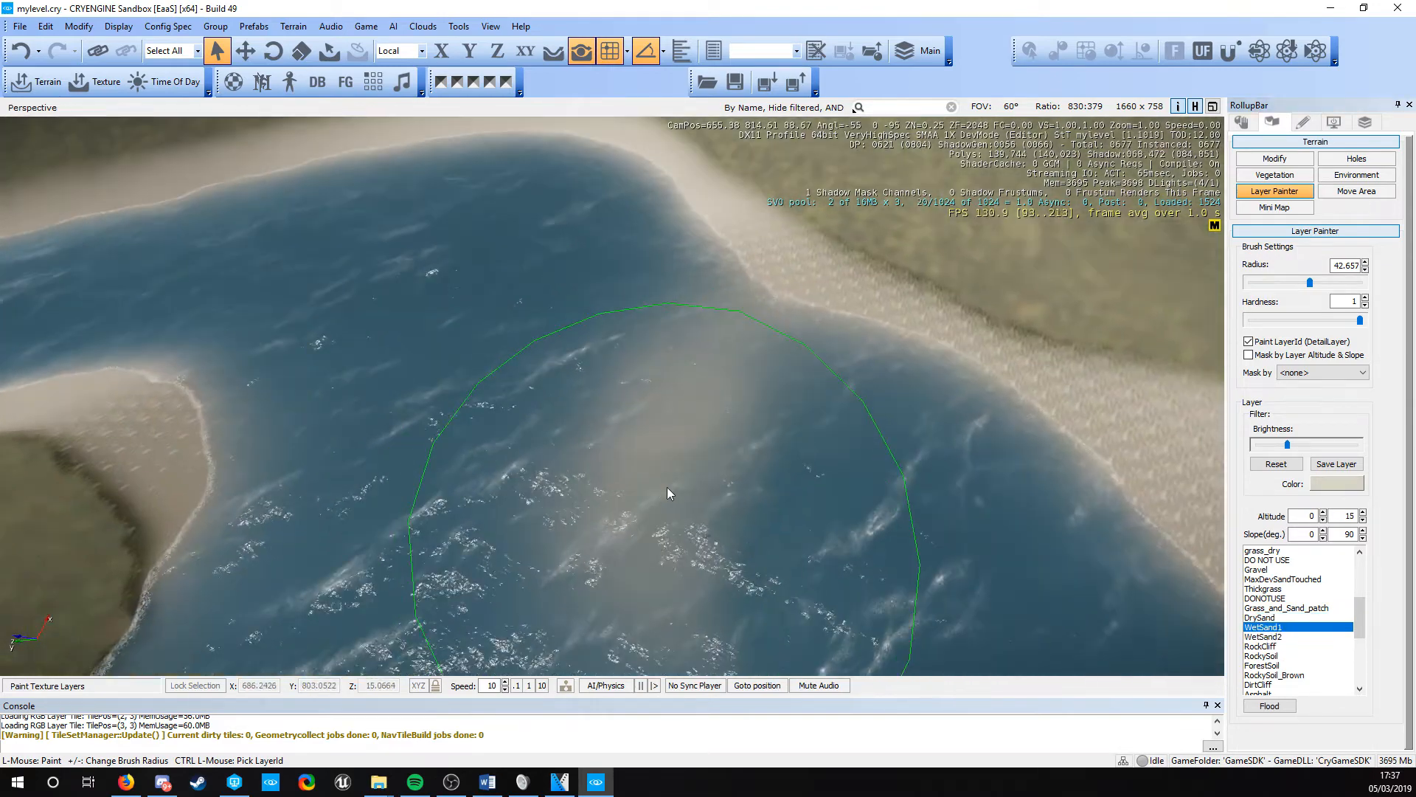
pyautogui.moveTo(667, 487)
pyautogui.mouseDown()
pyautogui.moveTo(657, 426)
pyautogui.moveTo(590, 327)
pyautogui.mouseUp()
# Reduce the brush radius to 4.5708 for painting a narrow wet sand edge at the waterline
pyautogui.moveTo(590, 333); pyautogui.dragTo(272, 413, button='right')
pyautogui.press('w')
pyautogui.click(529, 686)
pyautogui.press('w')
pyautogui.moveTo(549, 516); pyautogui.dragTo(369, 354, button='right')
pyautogui.press('d')
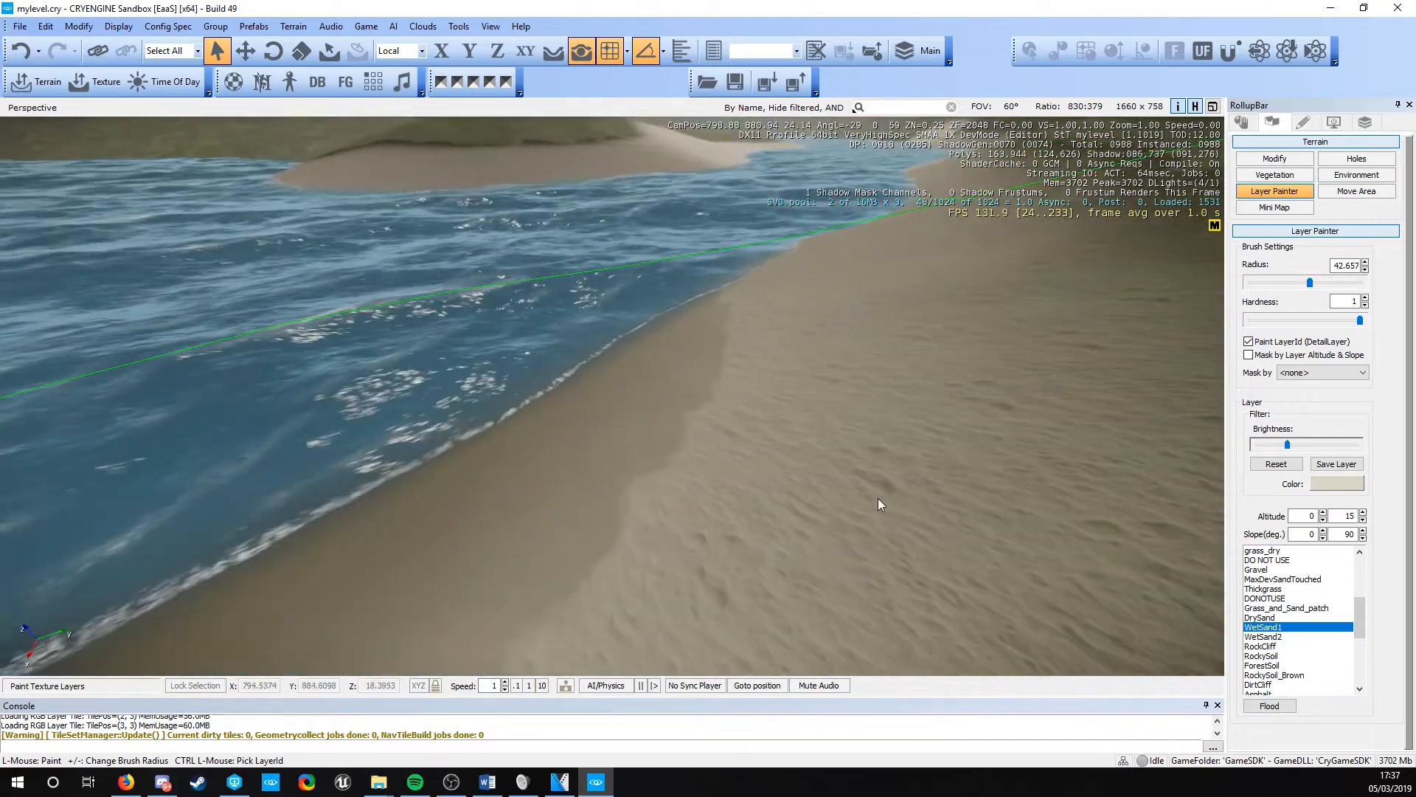
pyautogui.click(878, 497)
pyautogui.moveTo(1310, 283); pyautogui.dragTo(1266, 285)
pyautogui.click(1286, 284)
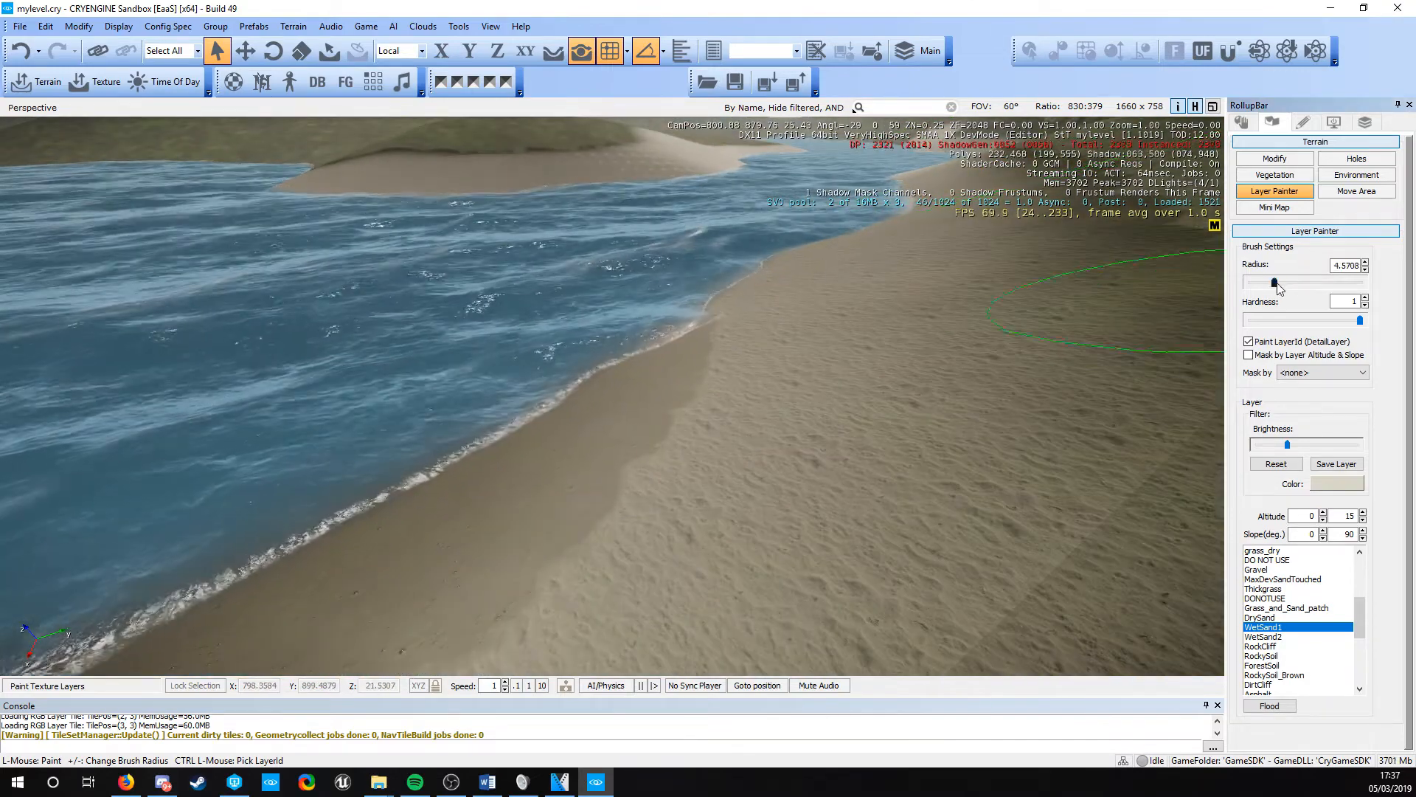
# Paint a narrow WetSand1 edge along the mainland waterline below the plateau
pyautogui.press('a')
pyautogui.moveTo(441, 449); pyautogui.dragTo(492, 516, button='right')
pyautogui.press('a')
pyautogui.press('s')
pyautogui.moveTo(190, 540); pyautogui.dragTo(325, 527)
pyautogui.press('a')
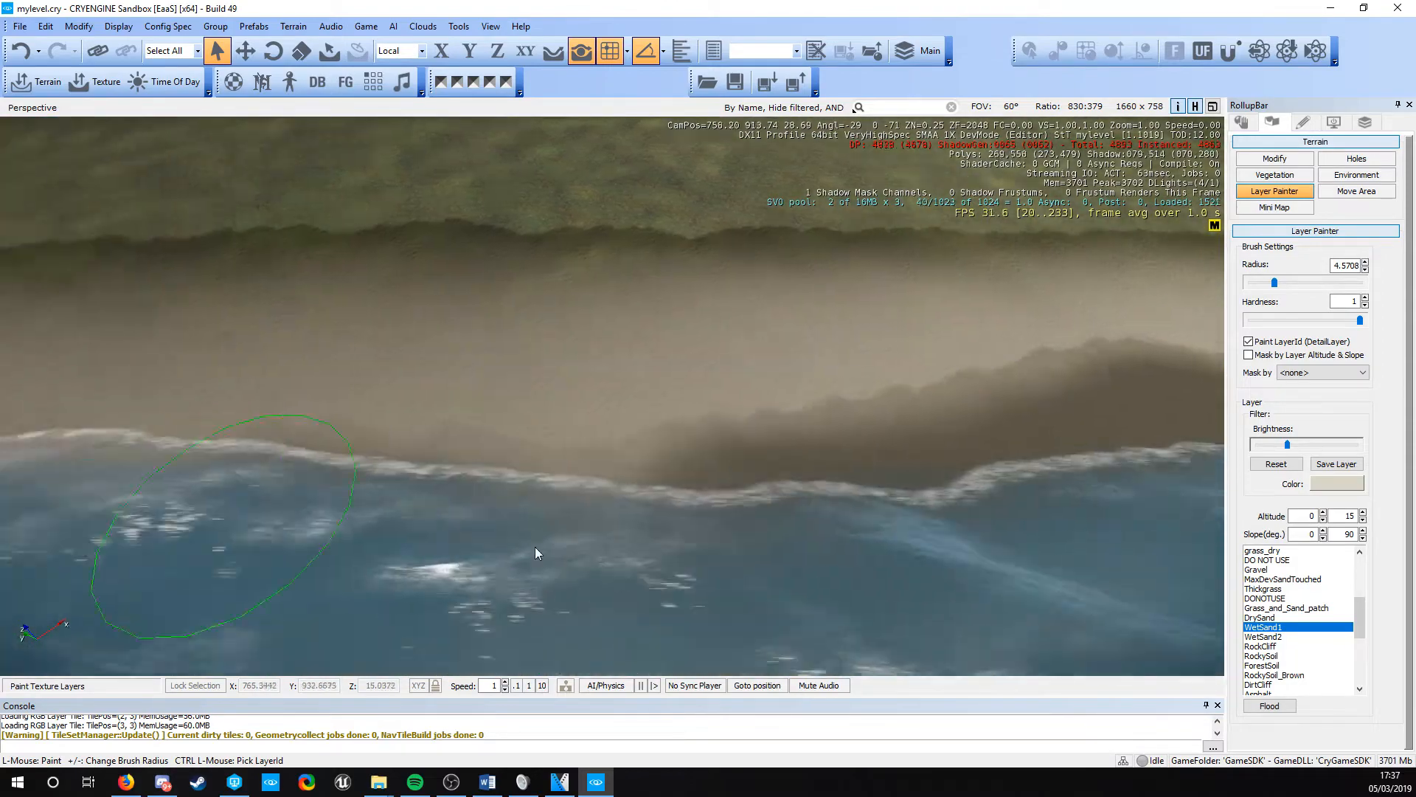
pyautogui.moveTo(534, 547)
pyautogui.mouseDown()
pyautogui.moveTo(442, 505)
pyautogui.moveTo(214, 502)
pyautogui.mouseUp()
pyautogui.press('a')
pyautogui.moveTo(479, 486); pyautogui.dragTo(288, 483)
pyautogui.moveTo(288, 482); pyautogui.dragTo(388, 562, button='right')
pyautogui.moveTo(388, 562); pyautogui.dragTo(23, 571)
pyautogui.press('a')
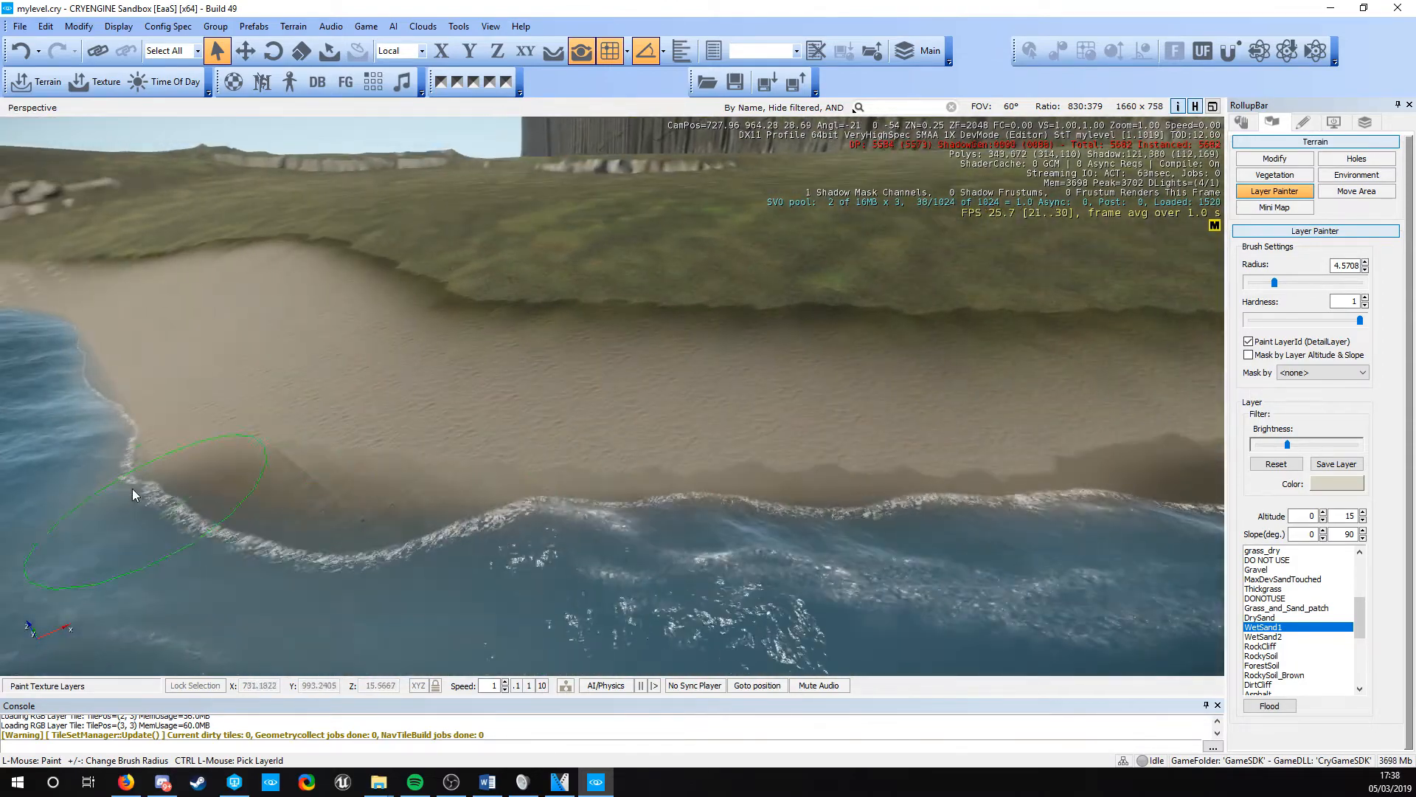
pyautogui.press('a')
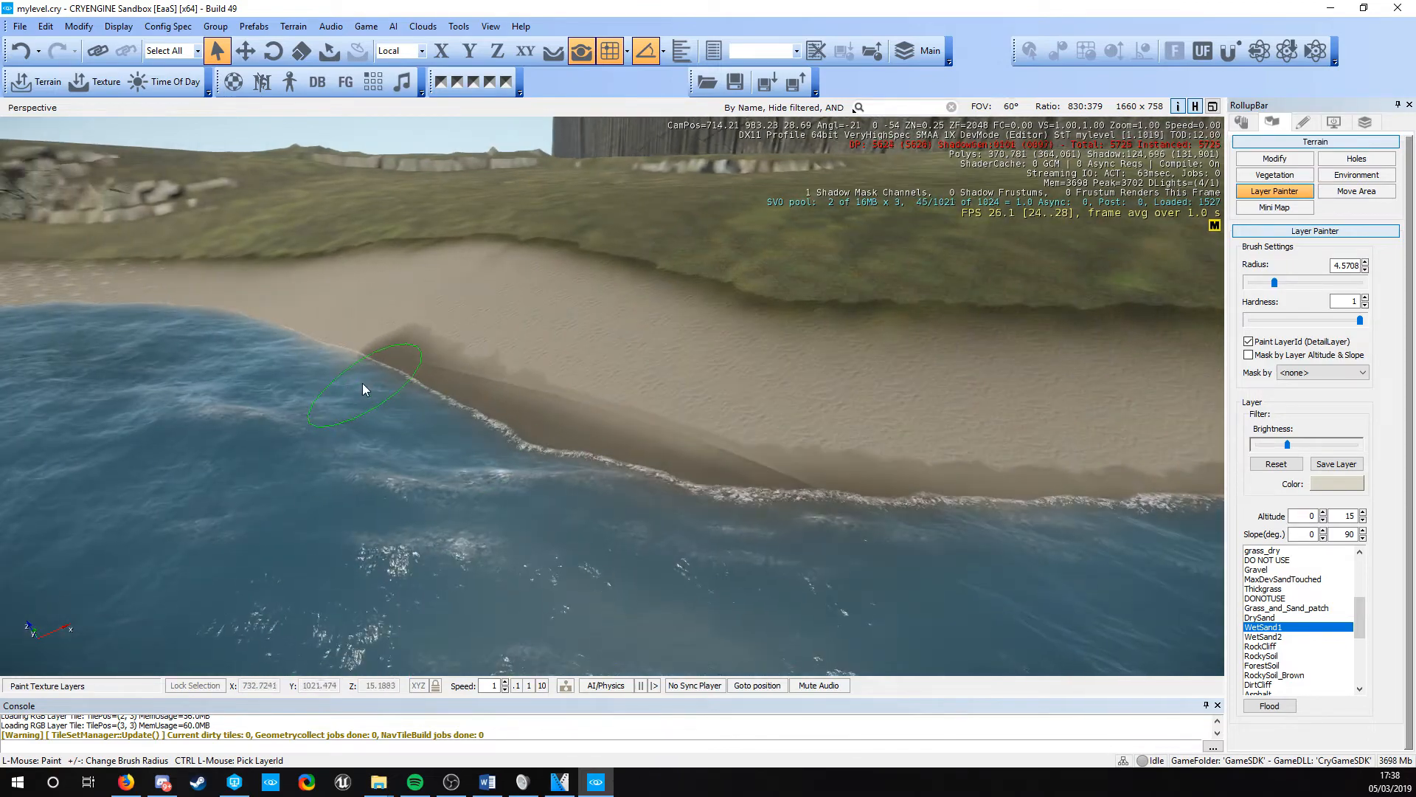
# Continue the narrow WetSand1 edge around the curved end of the lake's bay
pyautogui.press('a')
pyautogui.moveTo(321, 342); pyautogui.dragTo(784, 511, button='right')
pyautogui.press('s')
pyautogui.moveTo(559, 356); pyautogui.dragTo(1415, 579, button='right')
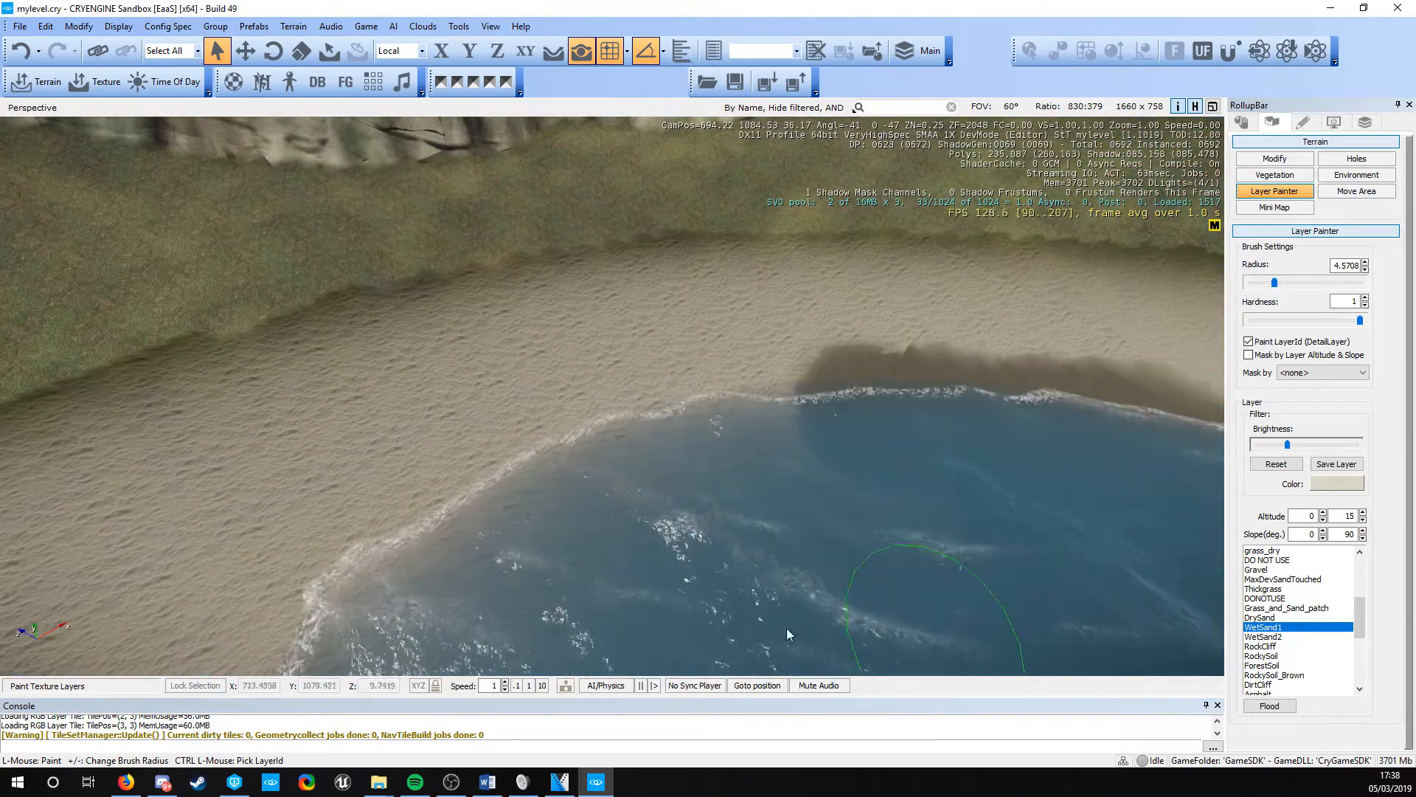
pyautogui.press('d')
pyautogui.moveTo(443, 627)
pyautogui.mouseDown(button='right')
pyautogui.moveTo(720, 563)
pyautogui.moveTo(591, 501)
pyautogui.moveTo(375, 513)
pyautogui.mouseUp(button='right')
pyautogui.press('a')
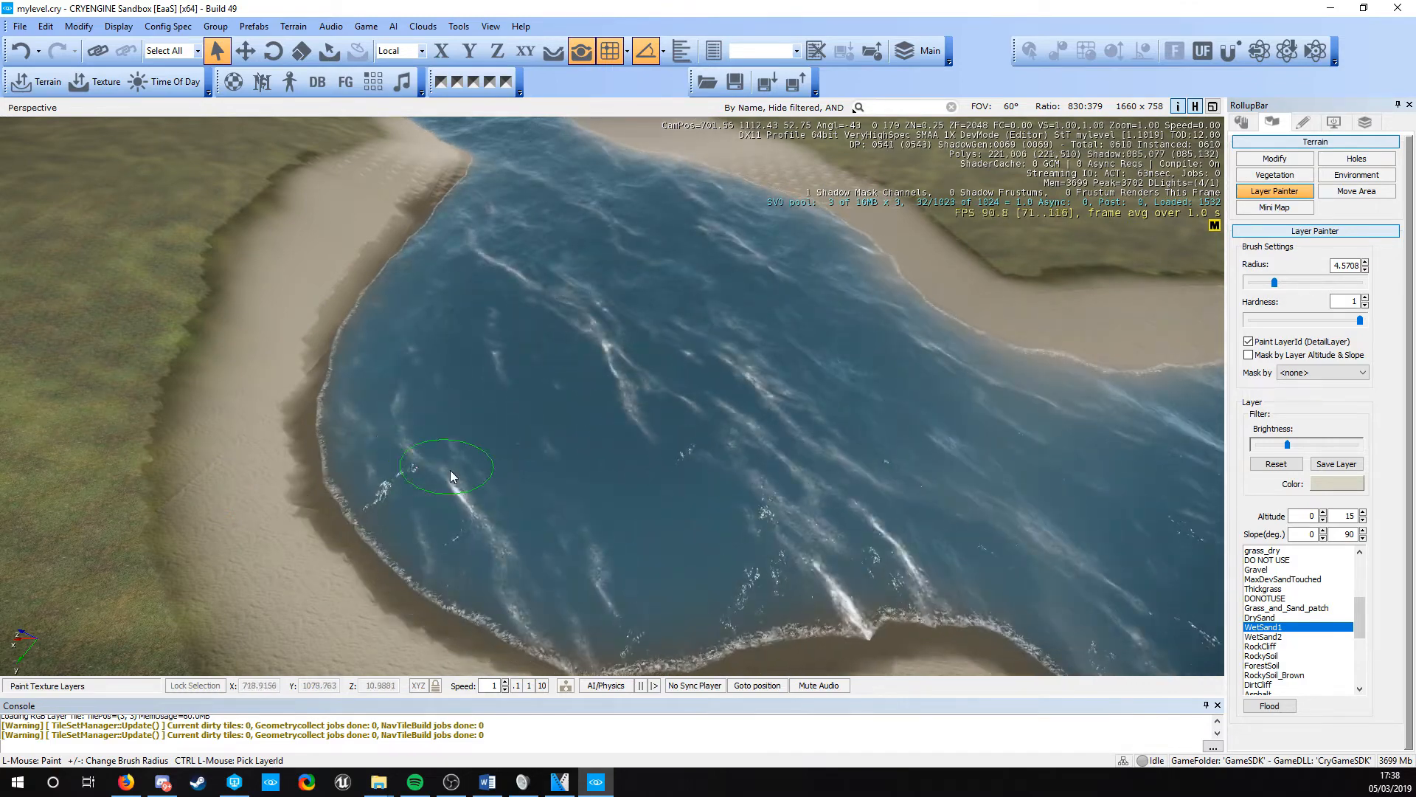
# Examine the sand along the lake shore from a distance and again close to the beach
pyautogui.press('w')
pyautogui.moveTo(434, 461); pyautogui.dragTo(478, 435, button='right')
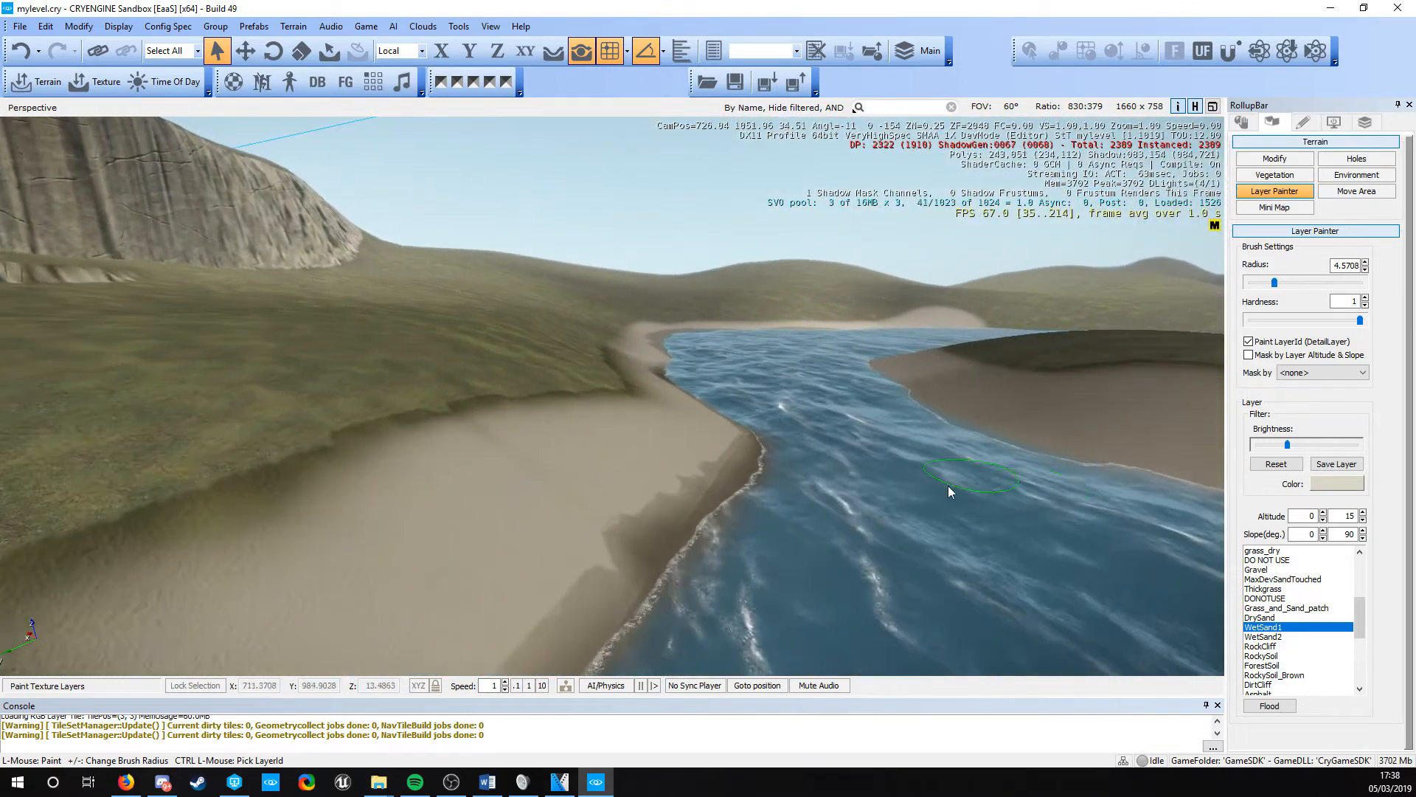
pyautogui.moveTo(948, 485); pyautogui.dragTo(644, 630, button='right')
pyautogui.press('d')
pyautogui.press('s')
pyautogui.click(543, 686)
pyautogui.press('s')
pyautogui.moveTo(562, 569); pyautogui.dragTo(486, 581, button='right')
pyautogui.press('s')
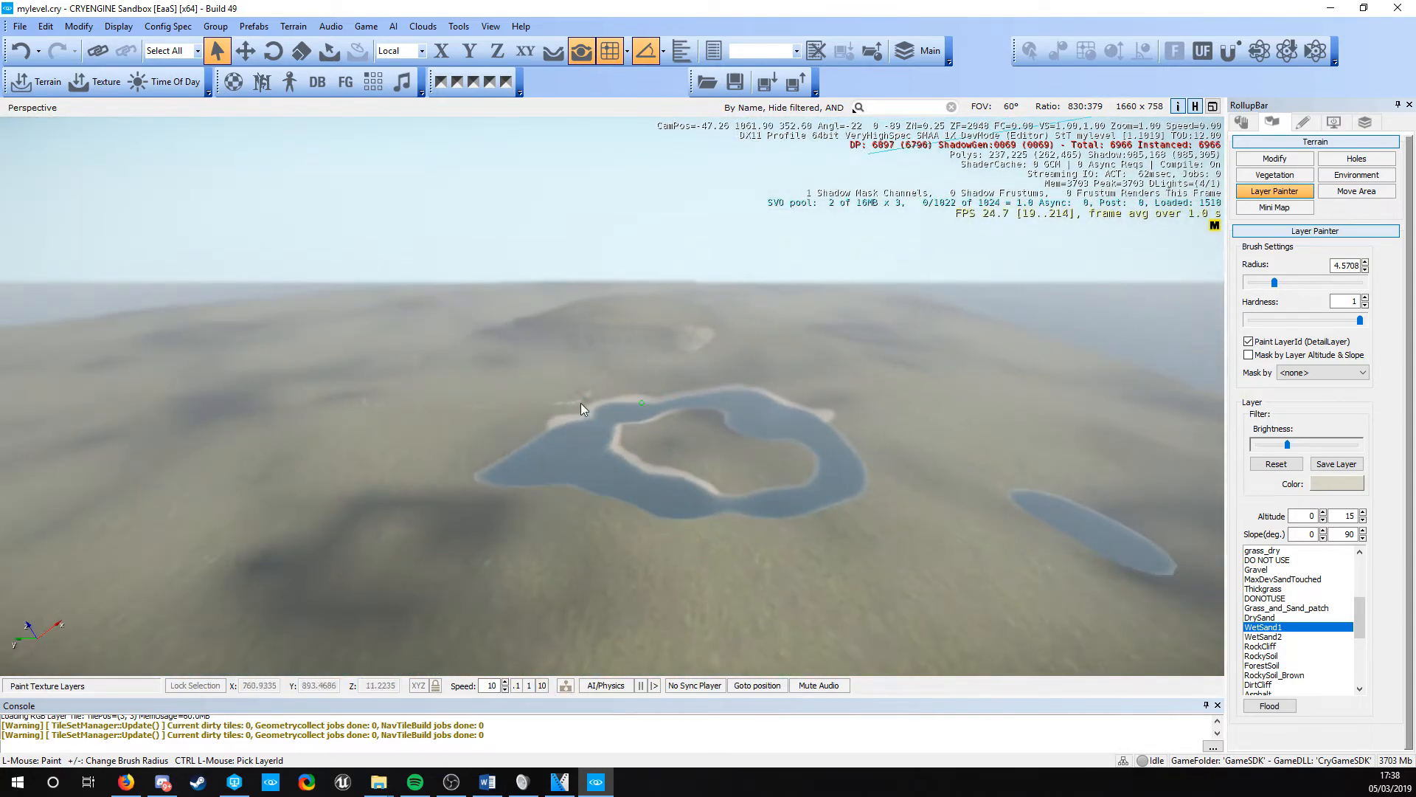
pyautogui.press('w')
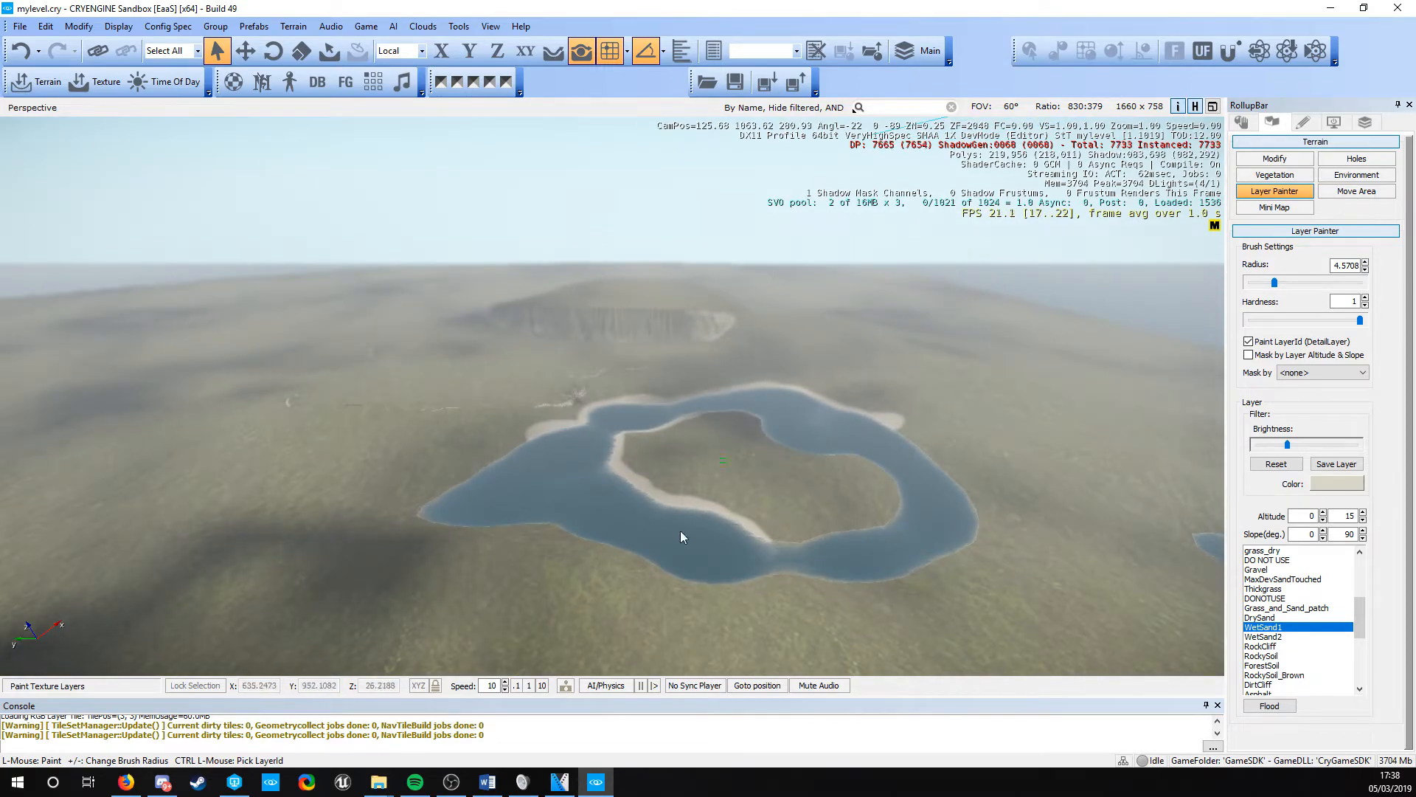
pyautogui.press('w')
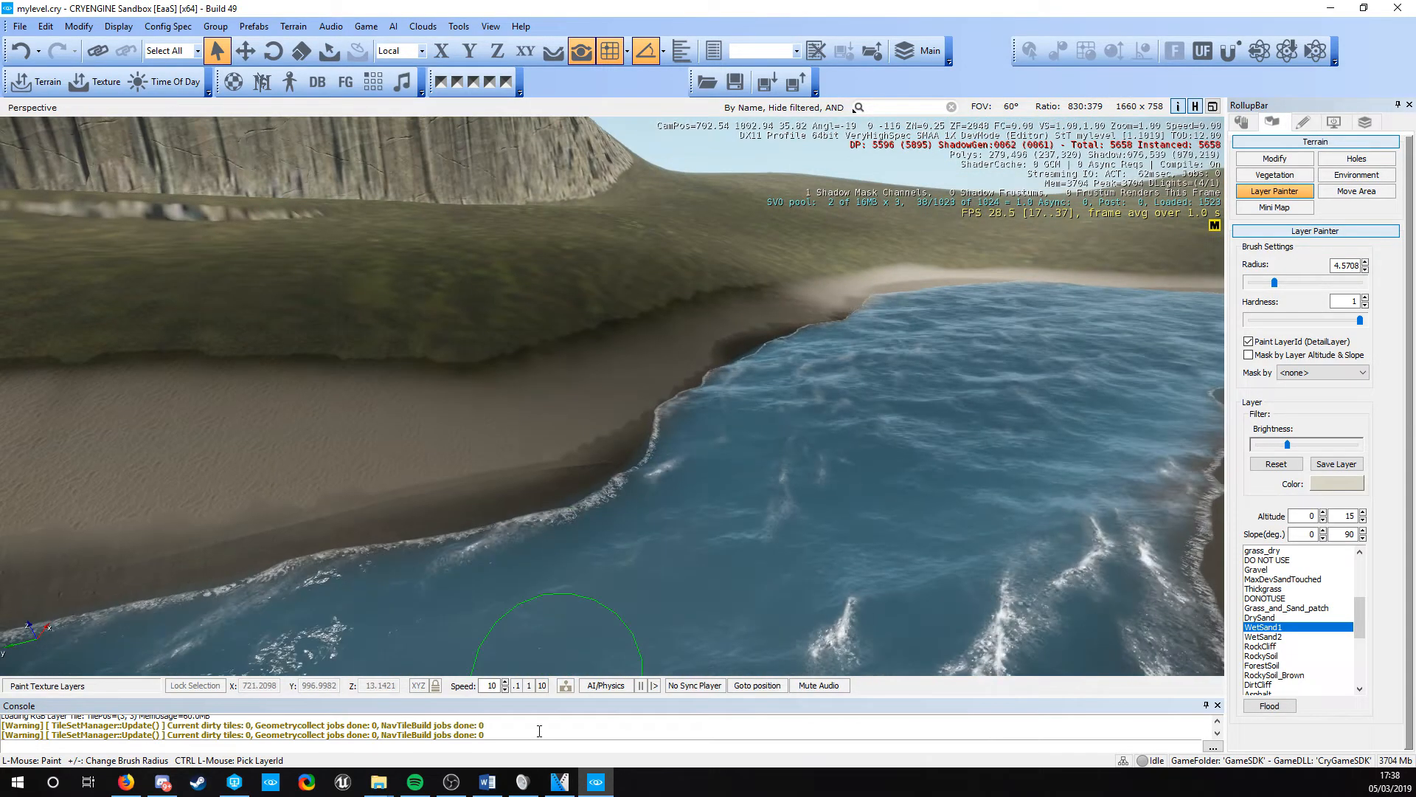
pyautogui.click(526, 688)
pyautogui.press('w')
pyautogui.moveTo(693, 576); pyautogui.dragTo(590, 494, button='right')
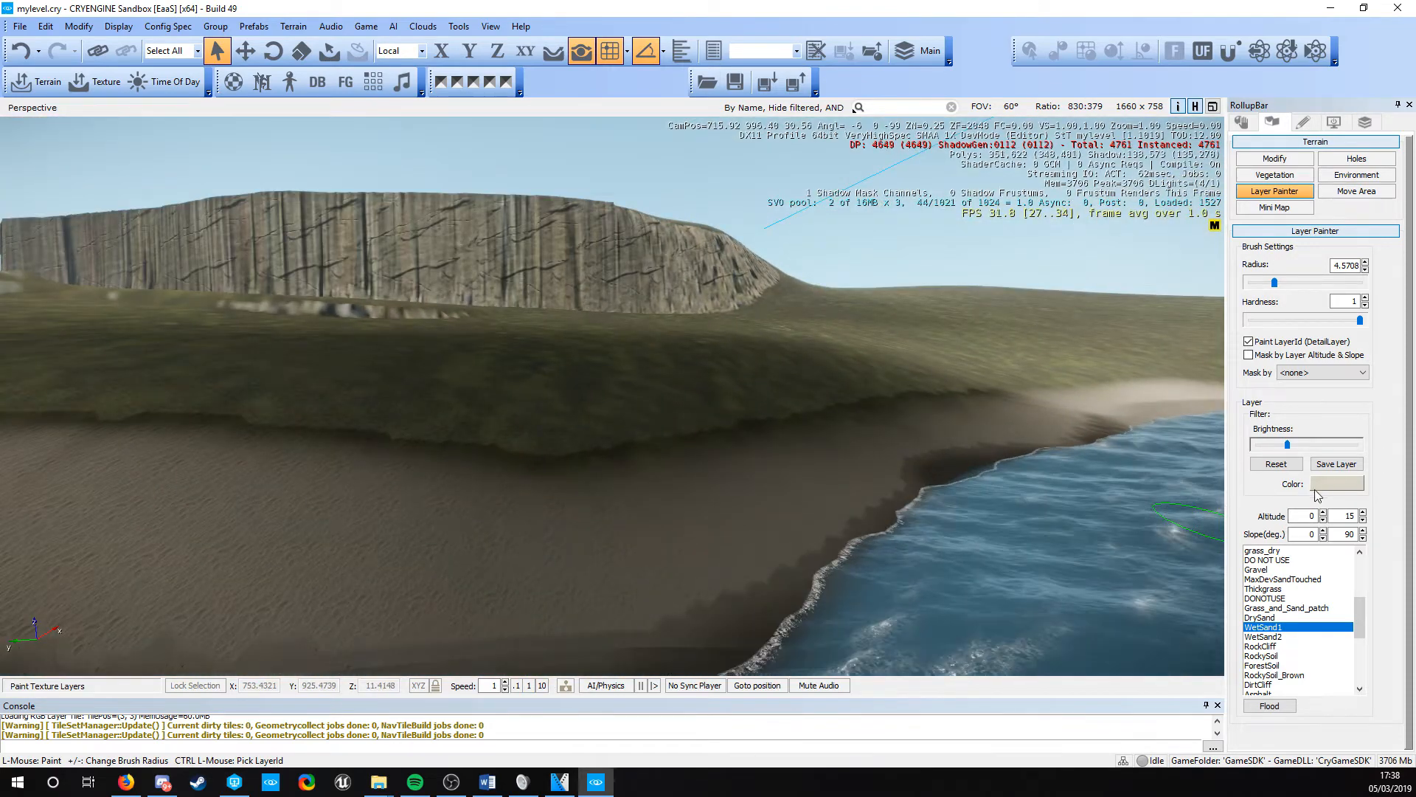
# Select the DrySand layer again for work on the upper part of the beach
pyautogui.click(1259, 646)
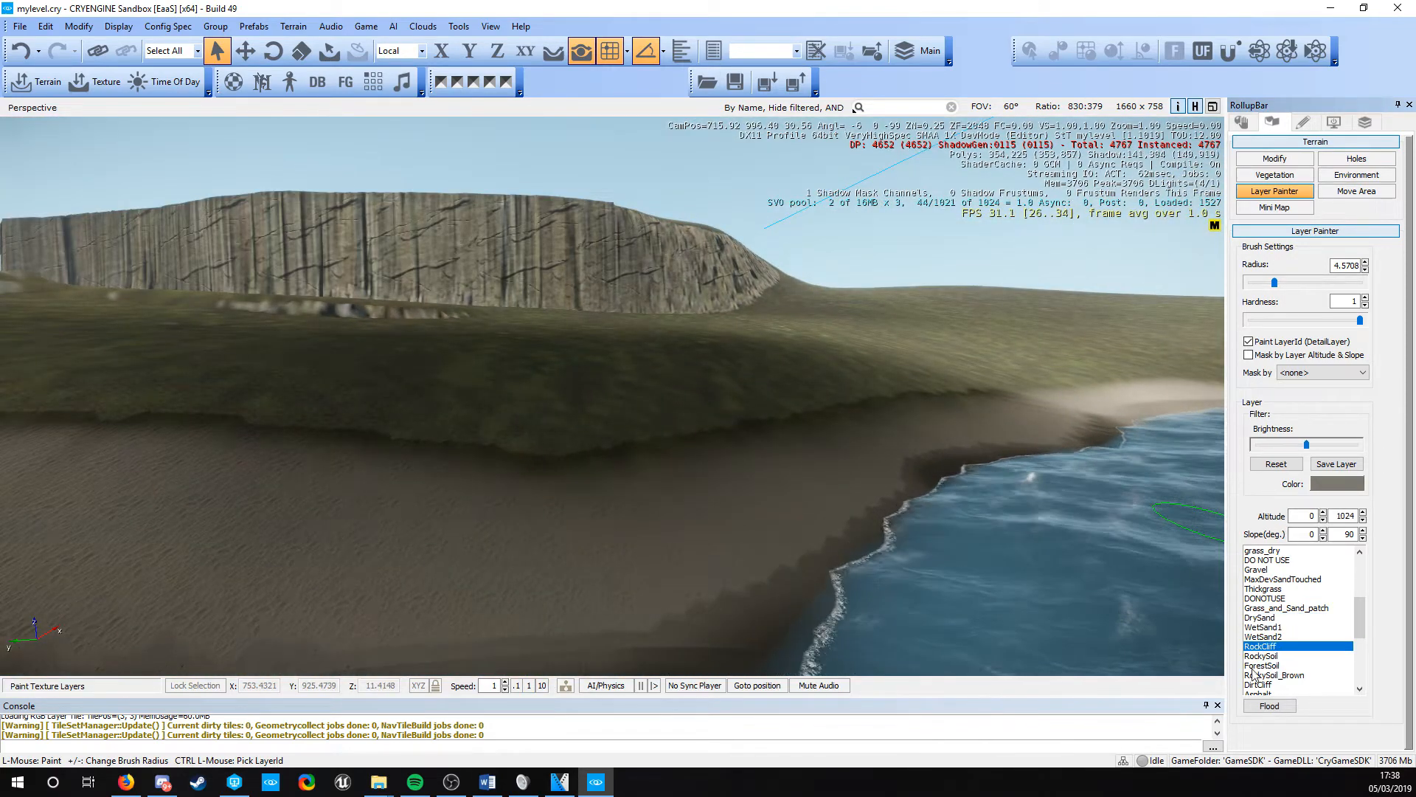
pyautogui.click(1259, 617)
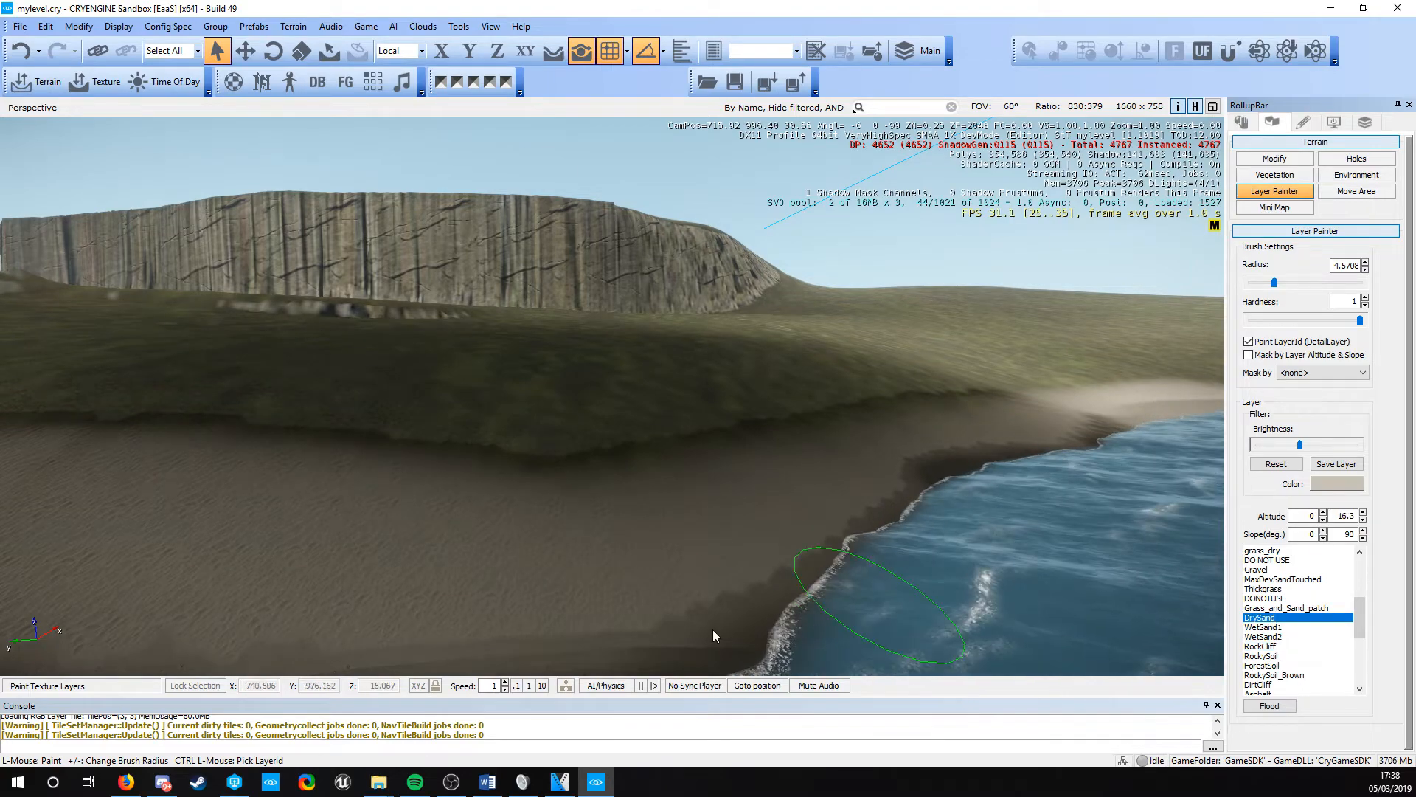
pyautogui.press('w')
pyautogui.moveTo(713, 636)
pyautogui.mouseDown(button='right')
pyautogui.moveTo(782, 583)
pyautogui.moveTo(775, 627)
pyautogui.moveTo(615, 663)
pyautogui.mouseUp(button='right')
pyautogui.press('d')
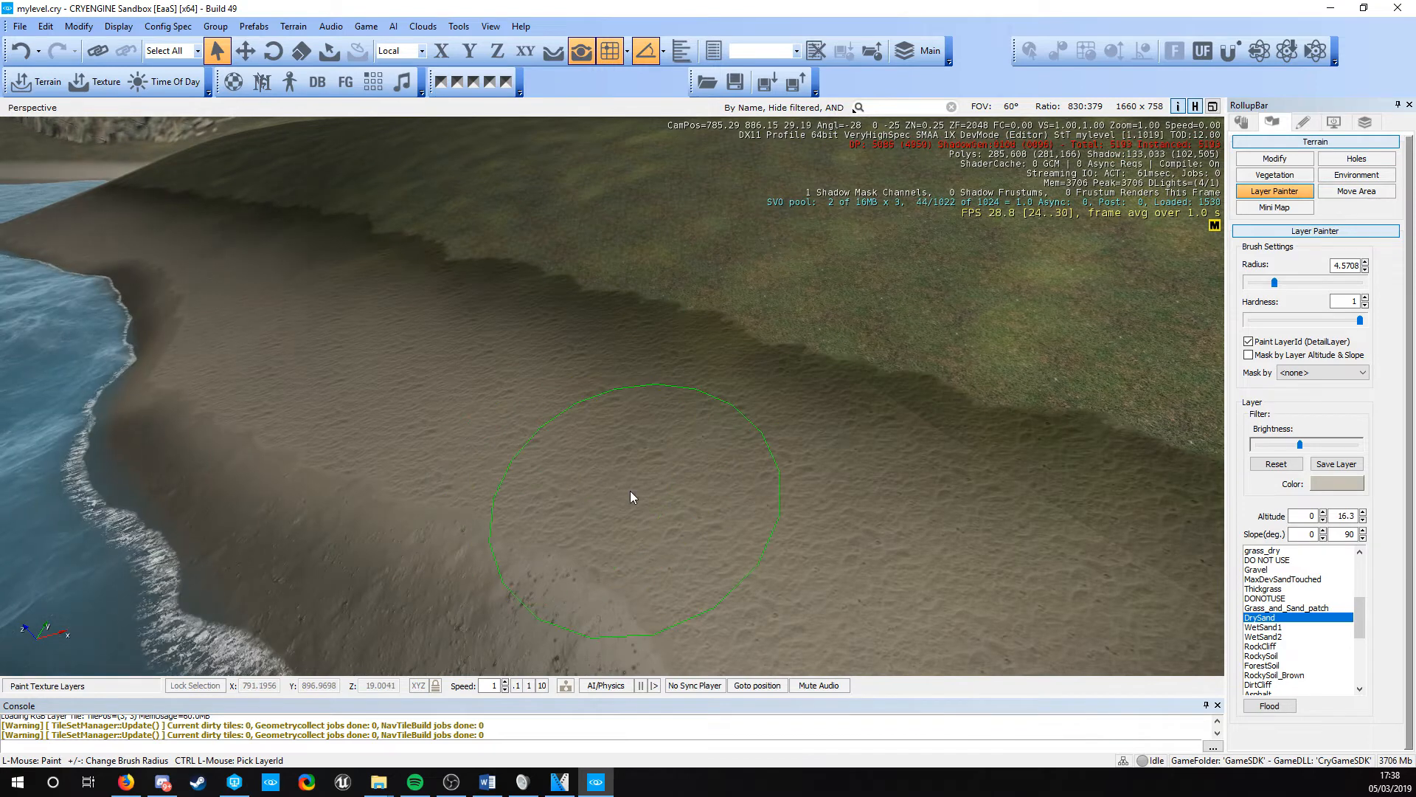
# Change the DrySand colour to yellow (RGB 227, 212, 154) and paint a patch on the upper beach
pyautogui.click(1337, 483)
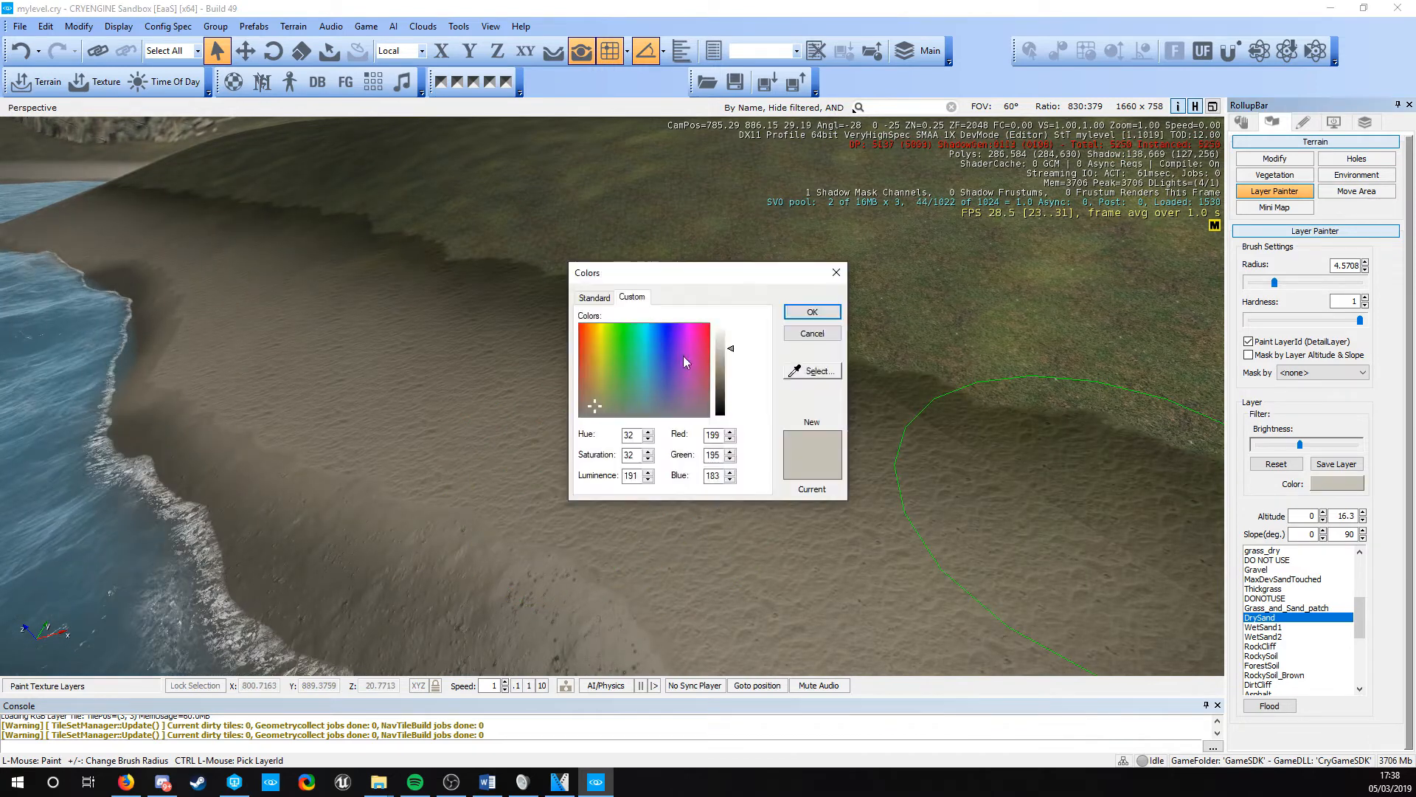
pyautogui.click(596, 363)
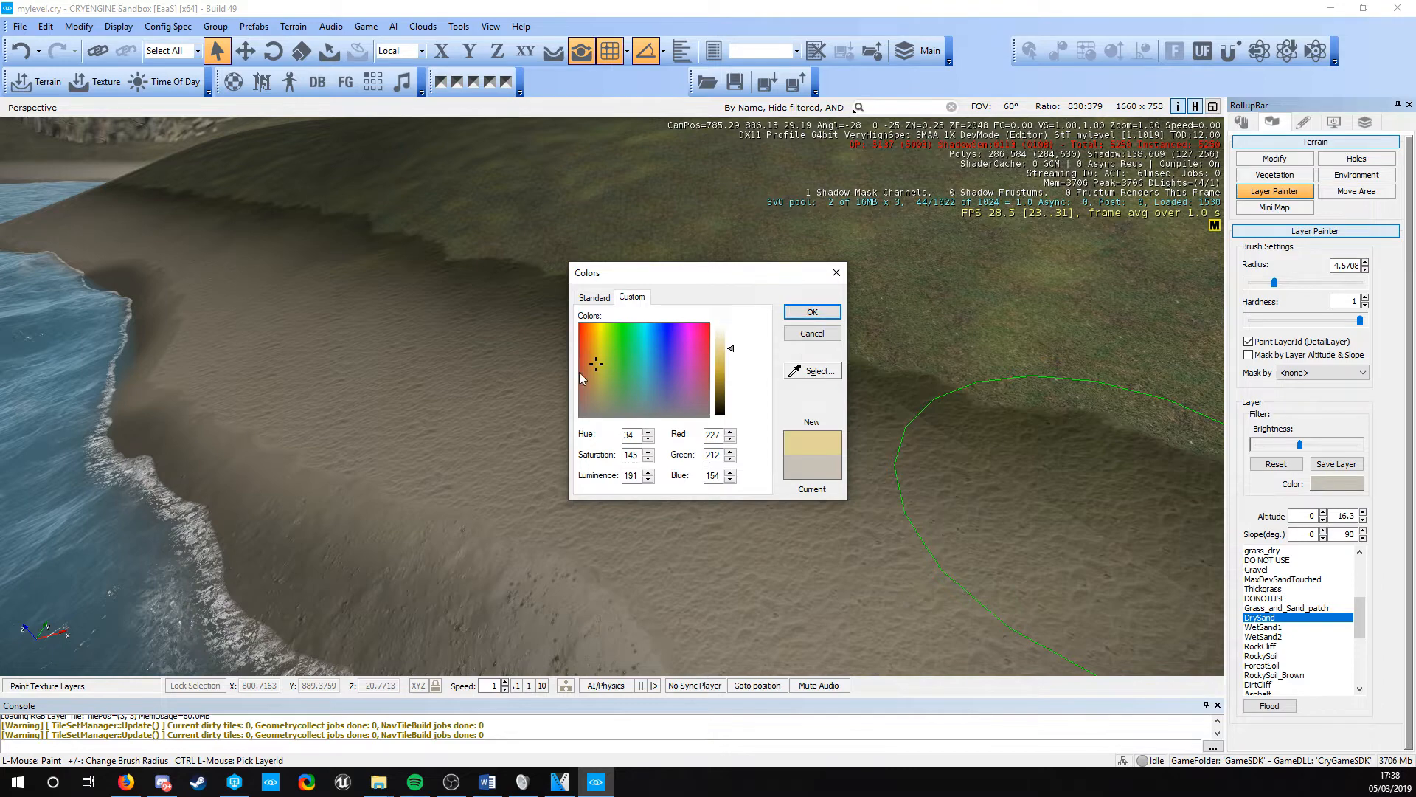
pyautogui.click(812, 314)
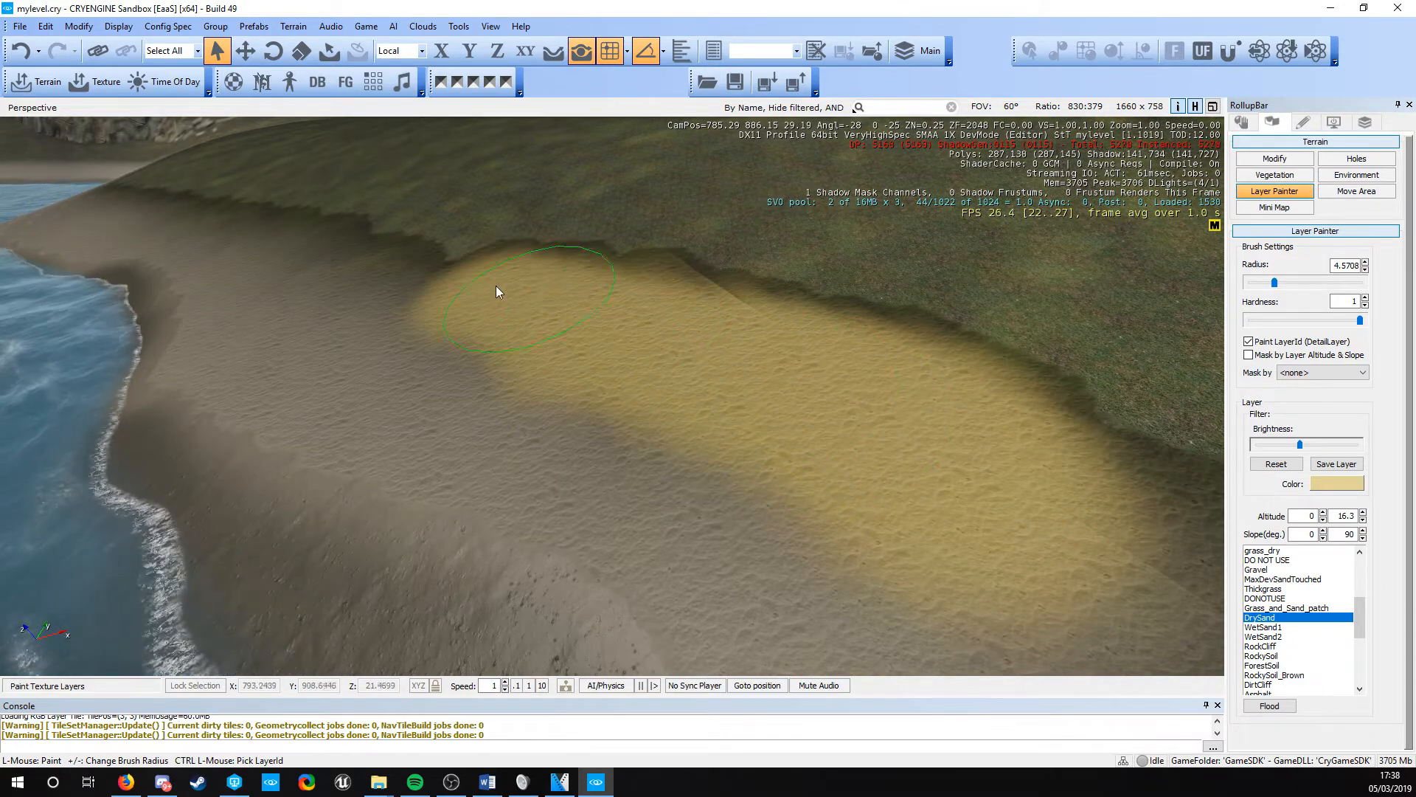
# Paint yellow DrySand strokes over the grass beside the beach, trying hardness 0.2 and 1 at radius 4.4668
pyautogui.press('w')
pyautogui.moveTo(838, 475); pyautogui.dragTo(940, 447, button='right')
pyautogui.press('s')
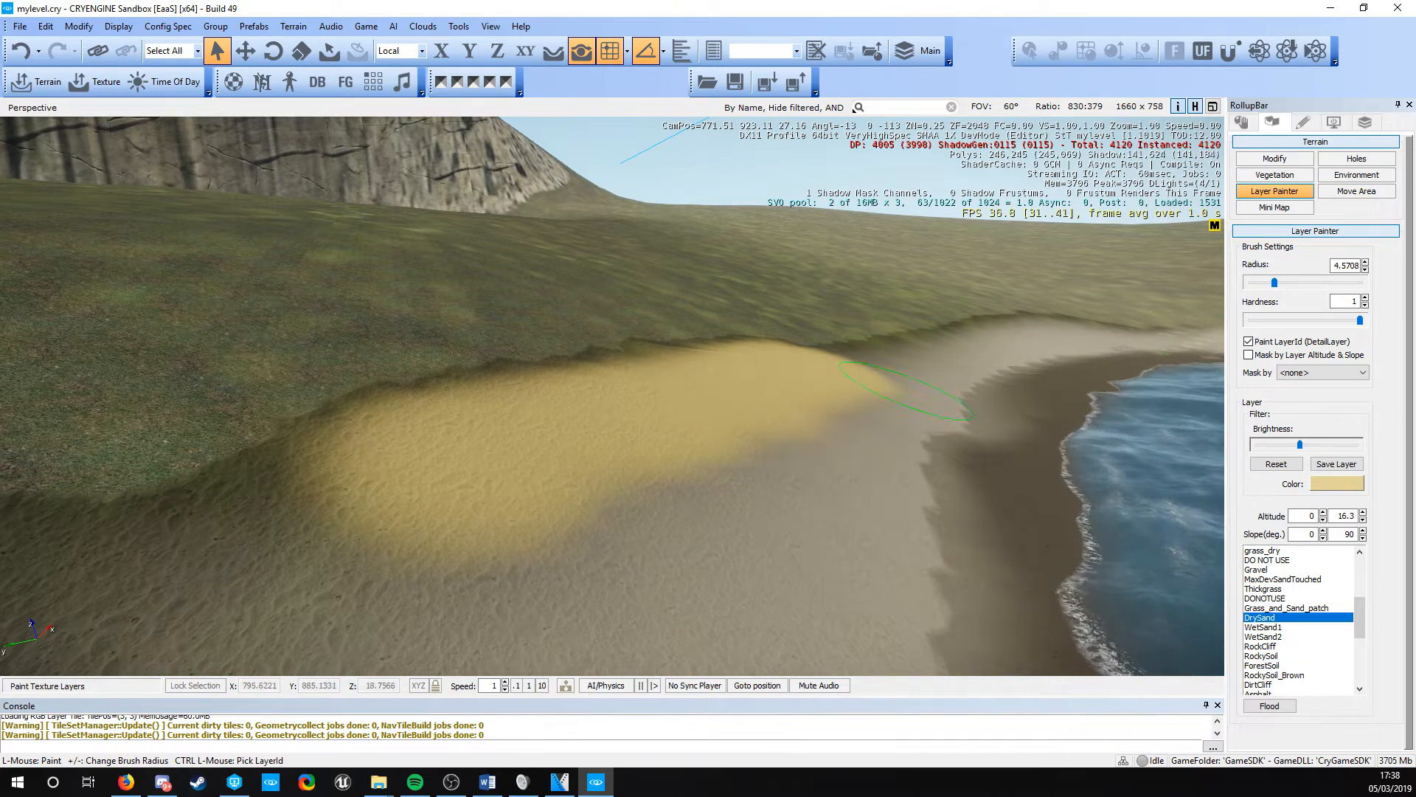
pyautogui.moveTo(888, 394); pyautogui.dragTo(888, 395, button='right')
pyautogui.press('s')
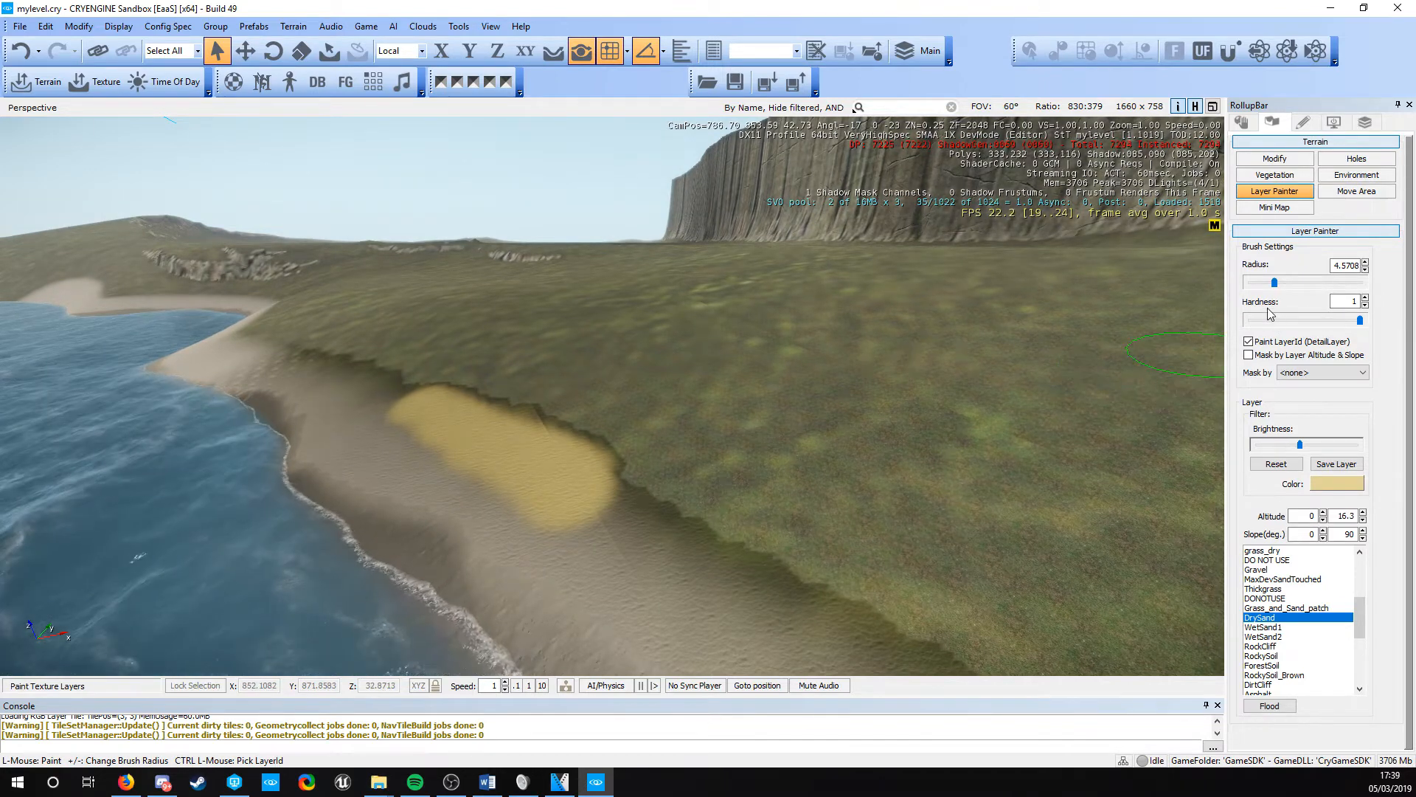
pyautogui.moveTo(745, 447); pyautogui.dragTo(745, 446, button='right')
pyautogui.press('a')
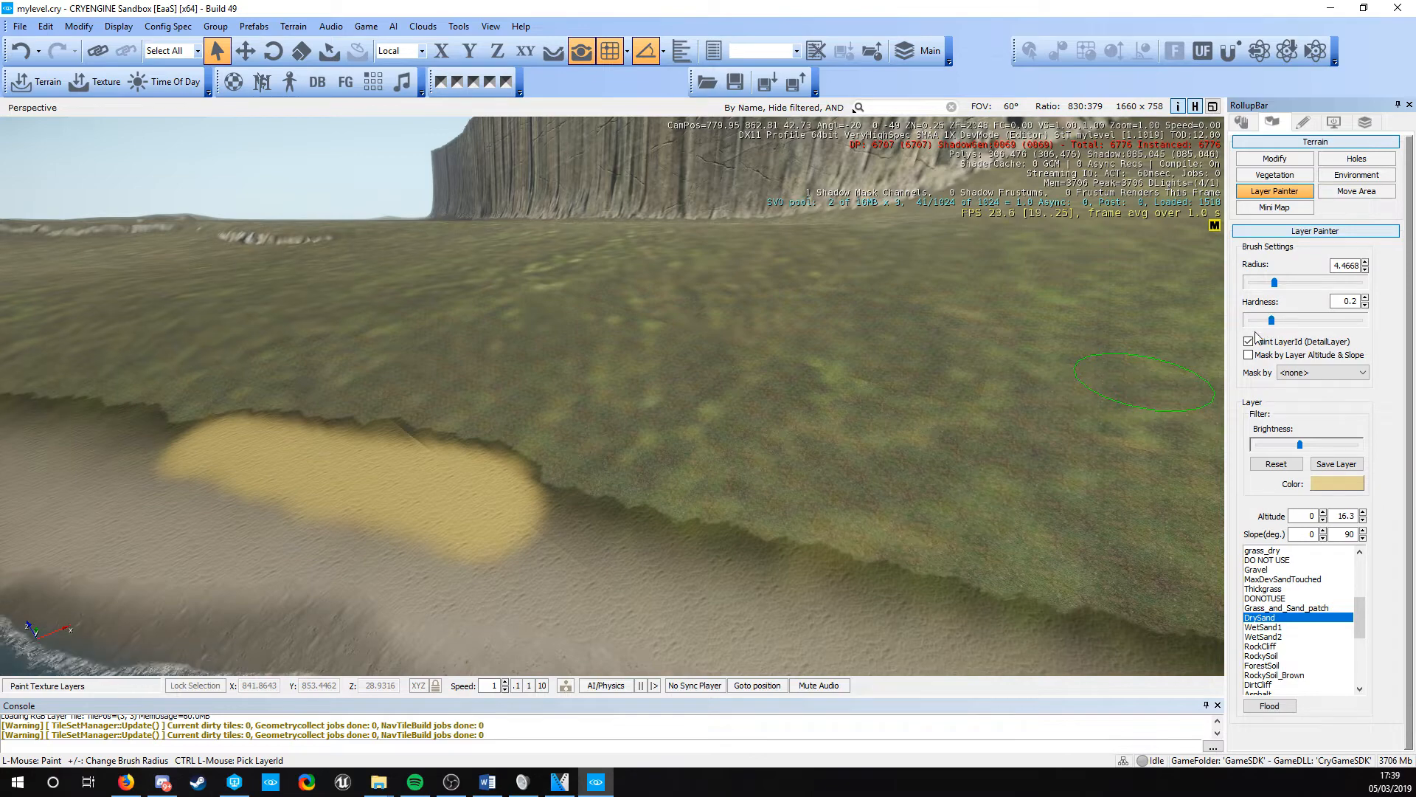
pyautogui.moveTo(413, 424); pyautogui.dragTo(429, 437, button='right')
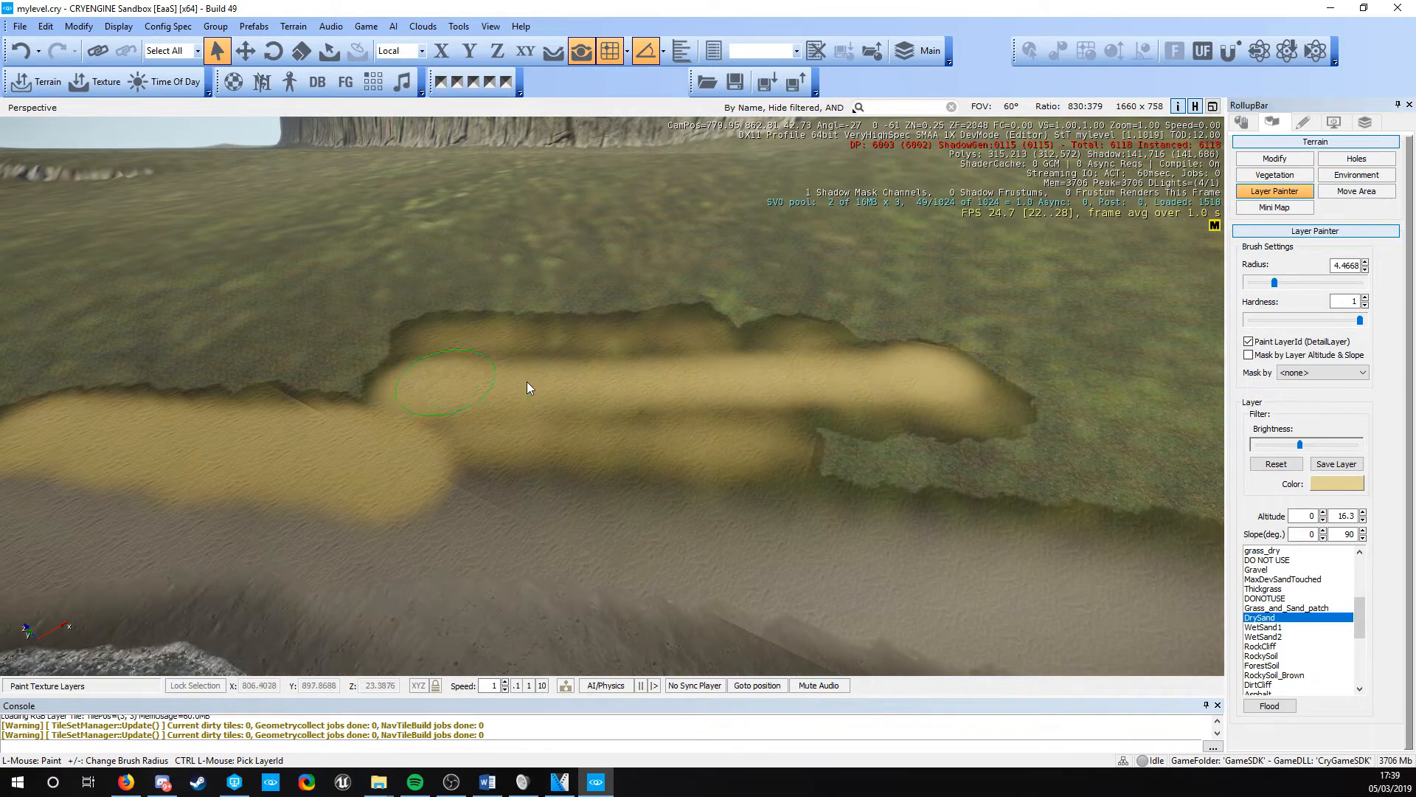
# Return the DrySand colour to its original beige and paint over the yellow patches along the beach
pyautogui.press('a')
pyautogui.moveTo(567, 469); pyautogui.dragTo(553, 476, button='right')
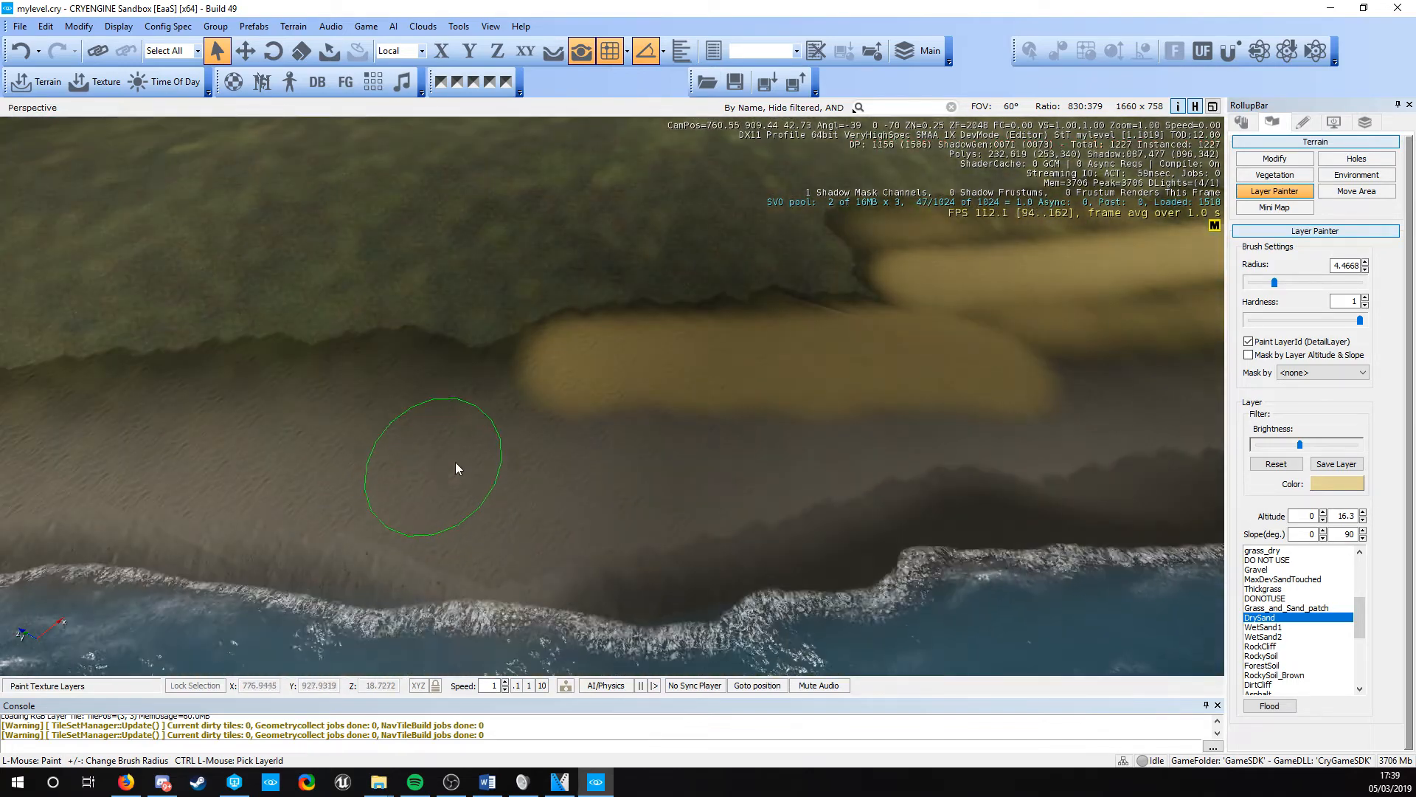
pyautogui.click(1274, 618)
pyautogui.moveTo(446, 478); pyautogui.dragTo(465, 464, button='right')
pyautogui.press('d')
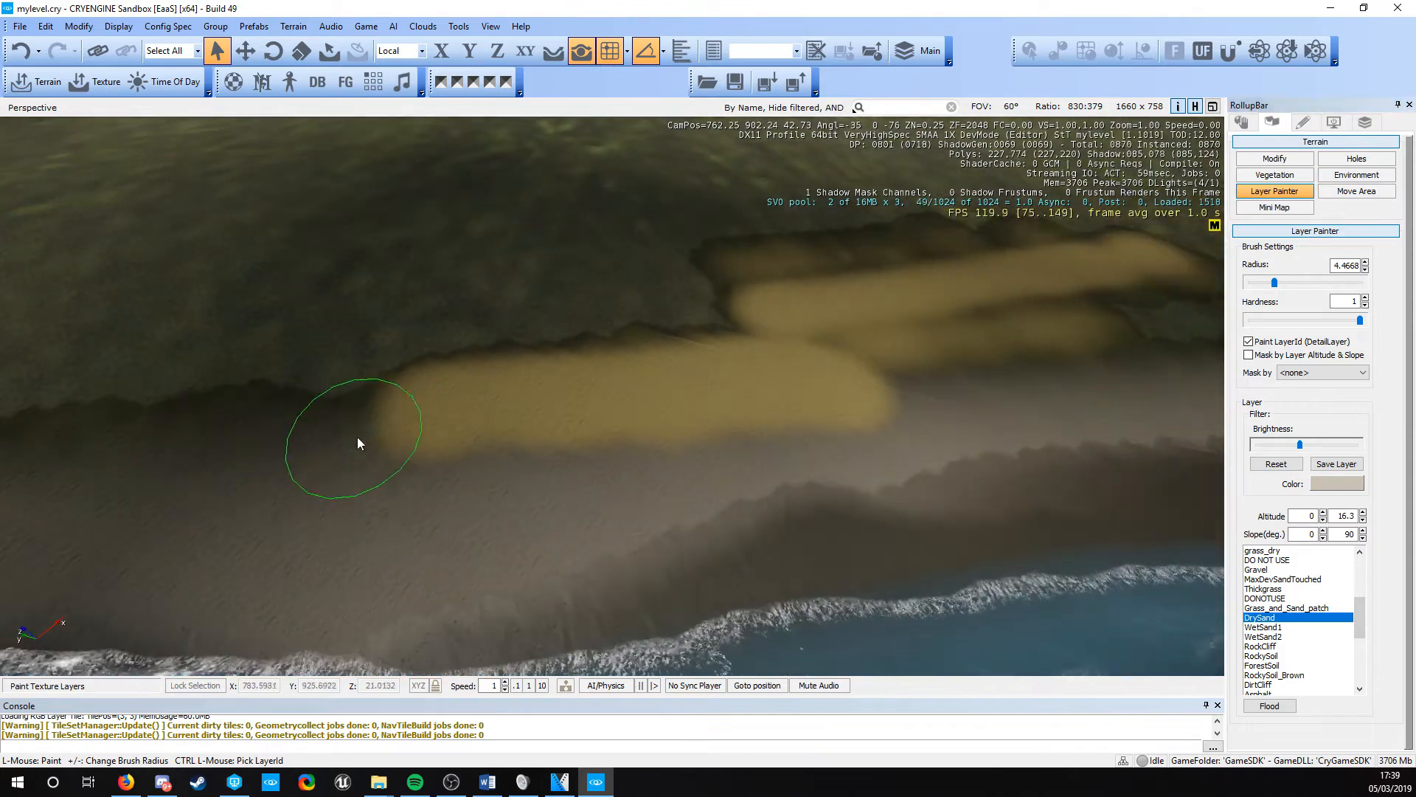
pyautogui.moveTo(357, 437)
pyautogui.mouseDown()
pyautogui.moveTo(688, 392)
pyautogui.moveTo(445, 446)
pyautogui.moveTo(763, 387)
pyautogui.moveTo(370, 414)
pyautogui.moveTo(963, 348)
pyautogui.moveTo(700, 354)
pyautogui.moveTo(728, 314)
pyautogui.moveTo(821, 259)
pyautogui.moveTo(556, 421)
pyautogui.moveTo(926, 381)
pyautogui.moveTo(921, 263)
pyautogui.moveTo(1013, 345)
pyautogui.moveTo(615, 432)
pyautogui.moveTo(15, 434)
pyautogui.mouseUp()
# Turn off Paint LayerId (DetailLayer) so the brush applies only the DrySand colour at the grass edge
pyautogui.press('w')
pyautogui.moveTo(472, 413)
pyautogui.mouseDown(button='right')
pyautogui.moveTo(346, 387)
pyautogui.moveTo(578, 405)
pyautogui.mouseUp(button='right')
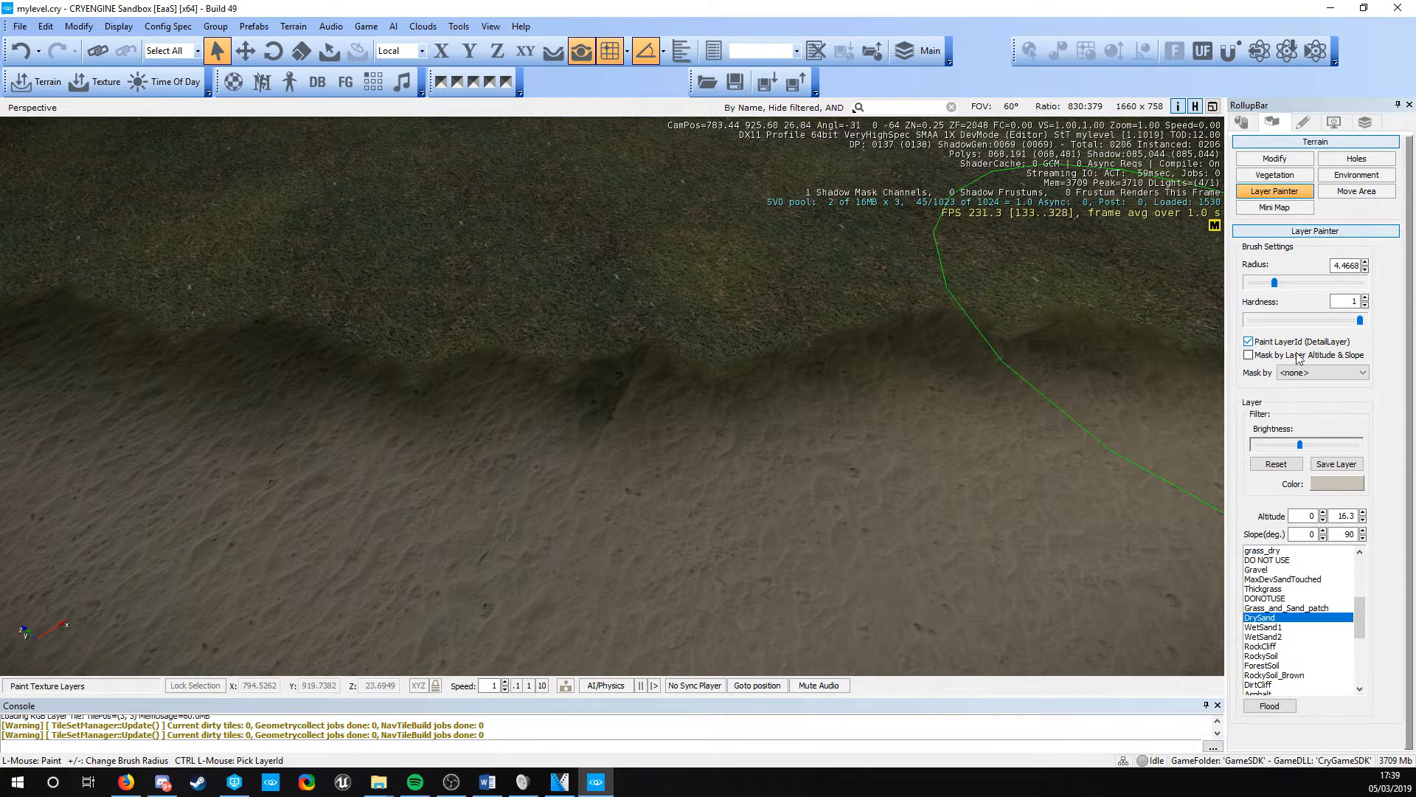
pyautogui.moveTo(178, 529); pyautogui.dragTo(854, 492, button='right')
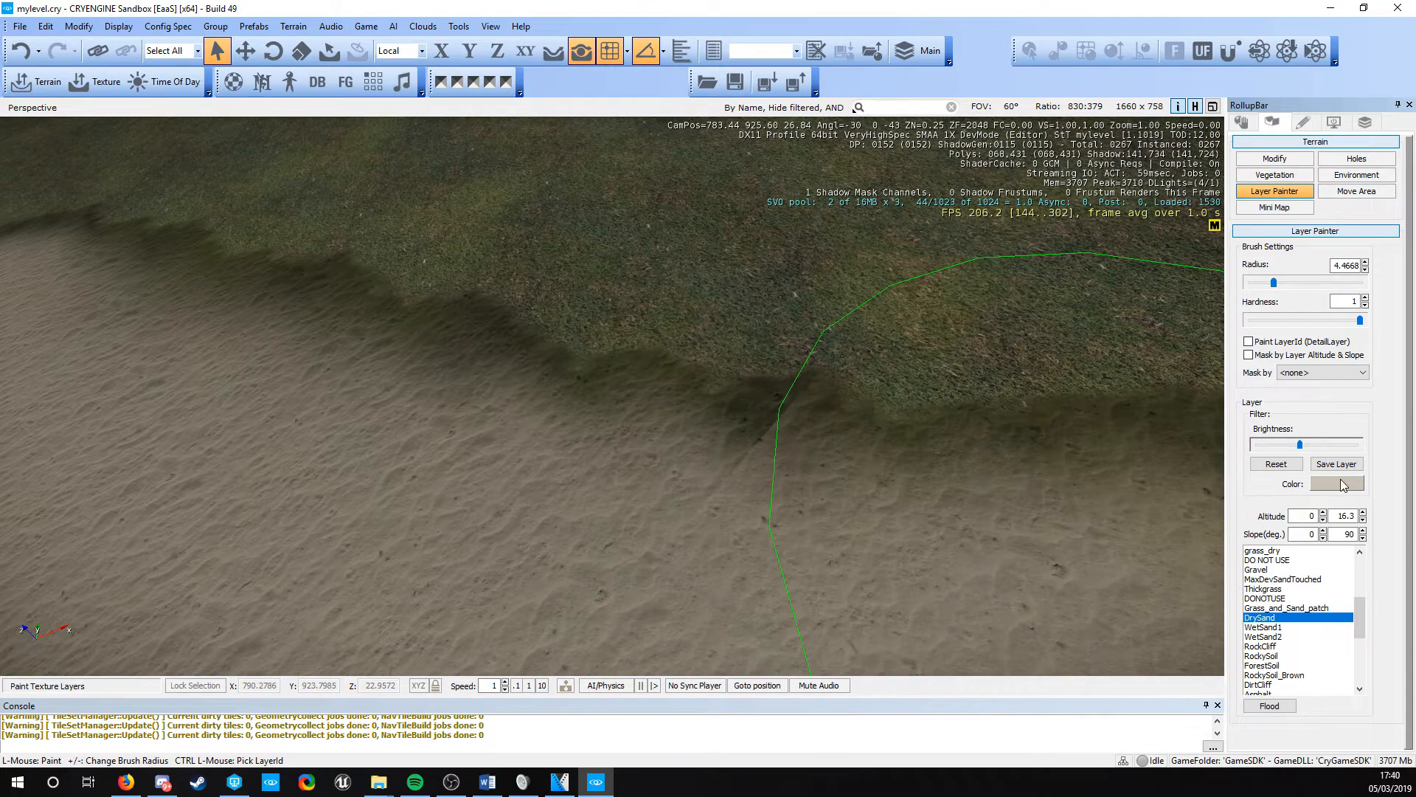
pyautogui.press('d')
pyautogui.moveTo(509, 420); pyautogui.dragTo(664, 435, button='right')
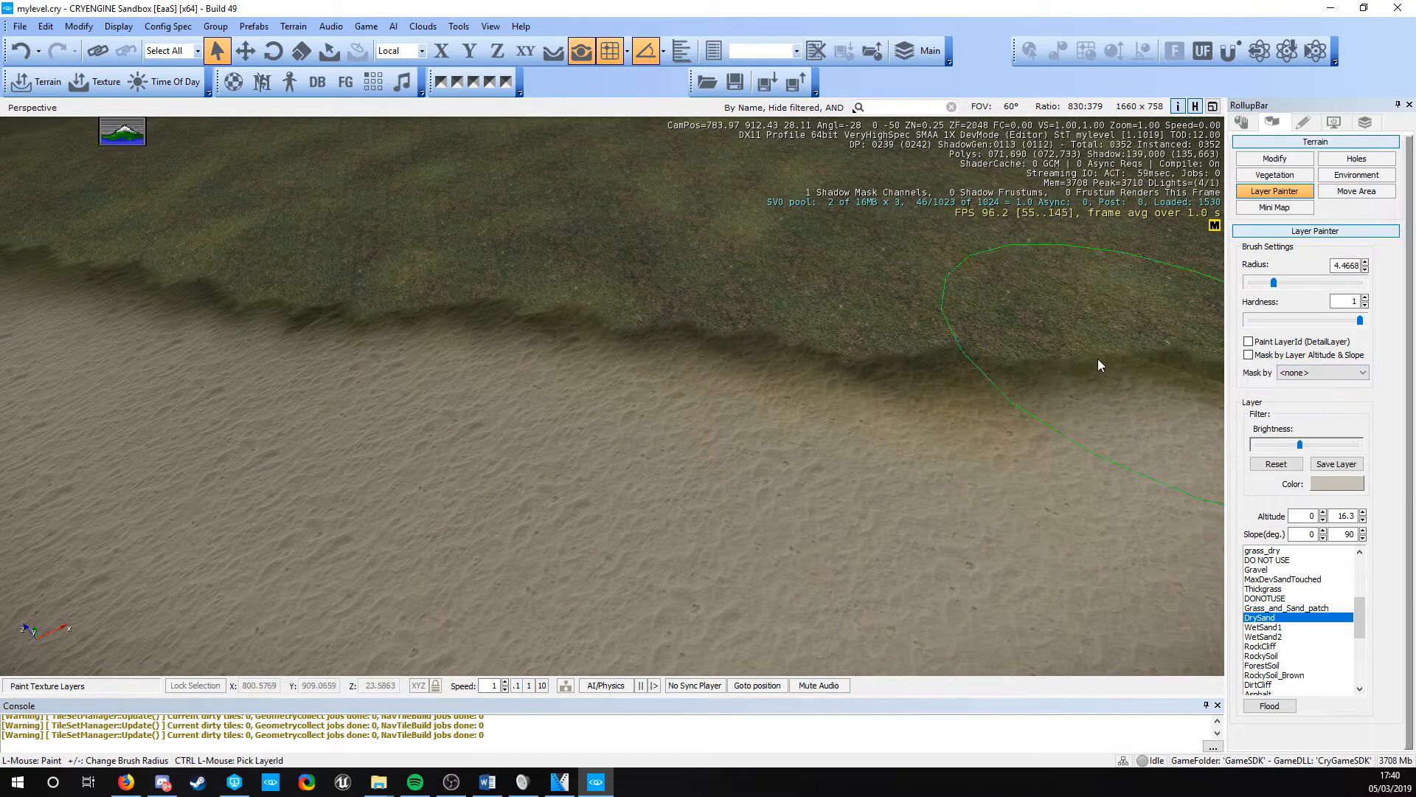
# Try painting the DrySand colour over the grass edge at hardness 1, and undo the stroke
pyautogui.moveTo(1134, 370)
pyautogui.mouseDown()
pyautogui.moveTo(666, 366)
pyautogui.moveTo(86, 303)
pyautogui.moveTo(533, 414)
pyautogui.mouseUp()
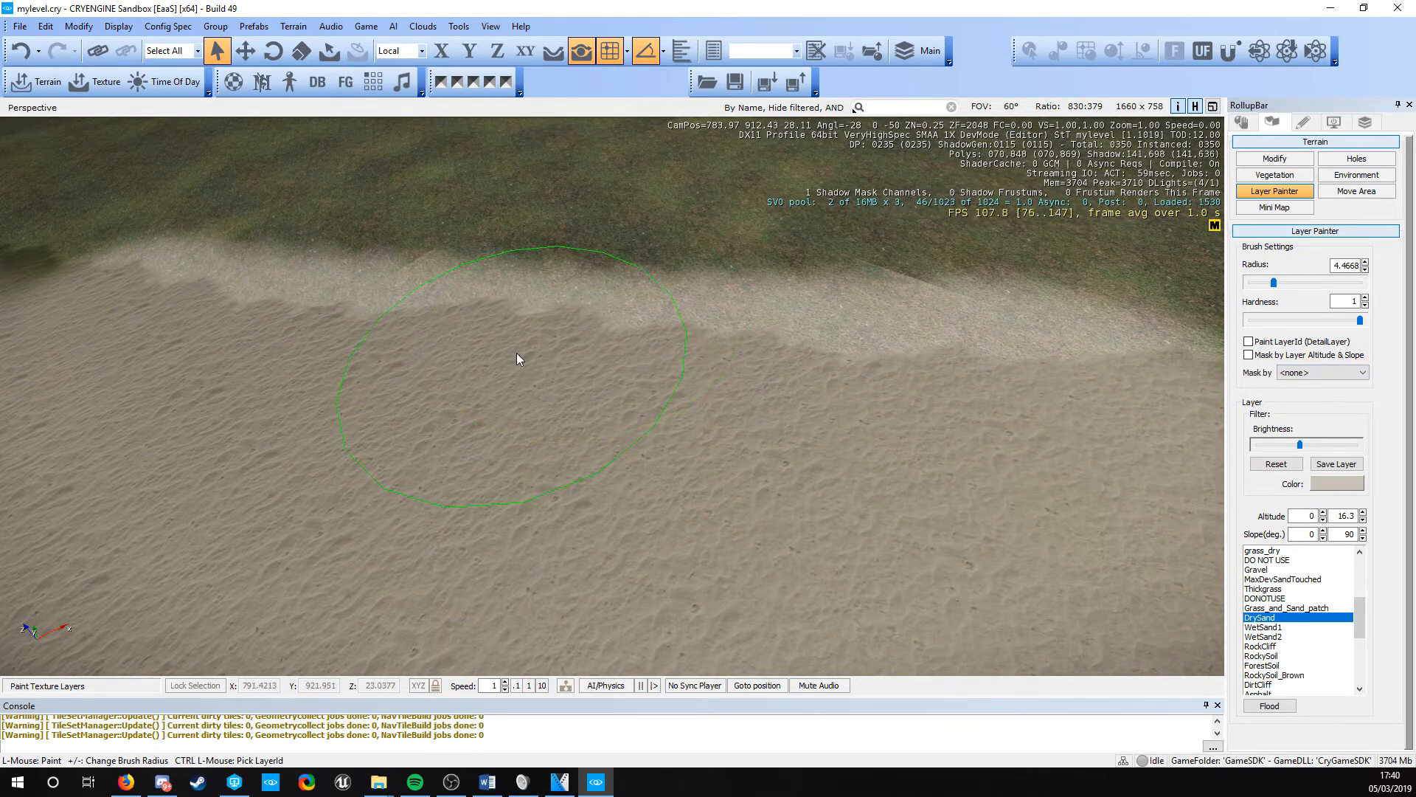
pyautogui.hotkey('ctrl', 'z')
# Set the brush hardness to 0.2 and paint the DrySand colour over the grass edge along the beach
pyautogui.click(1293, 320)
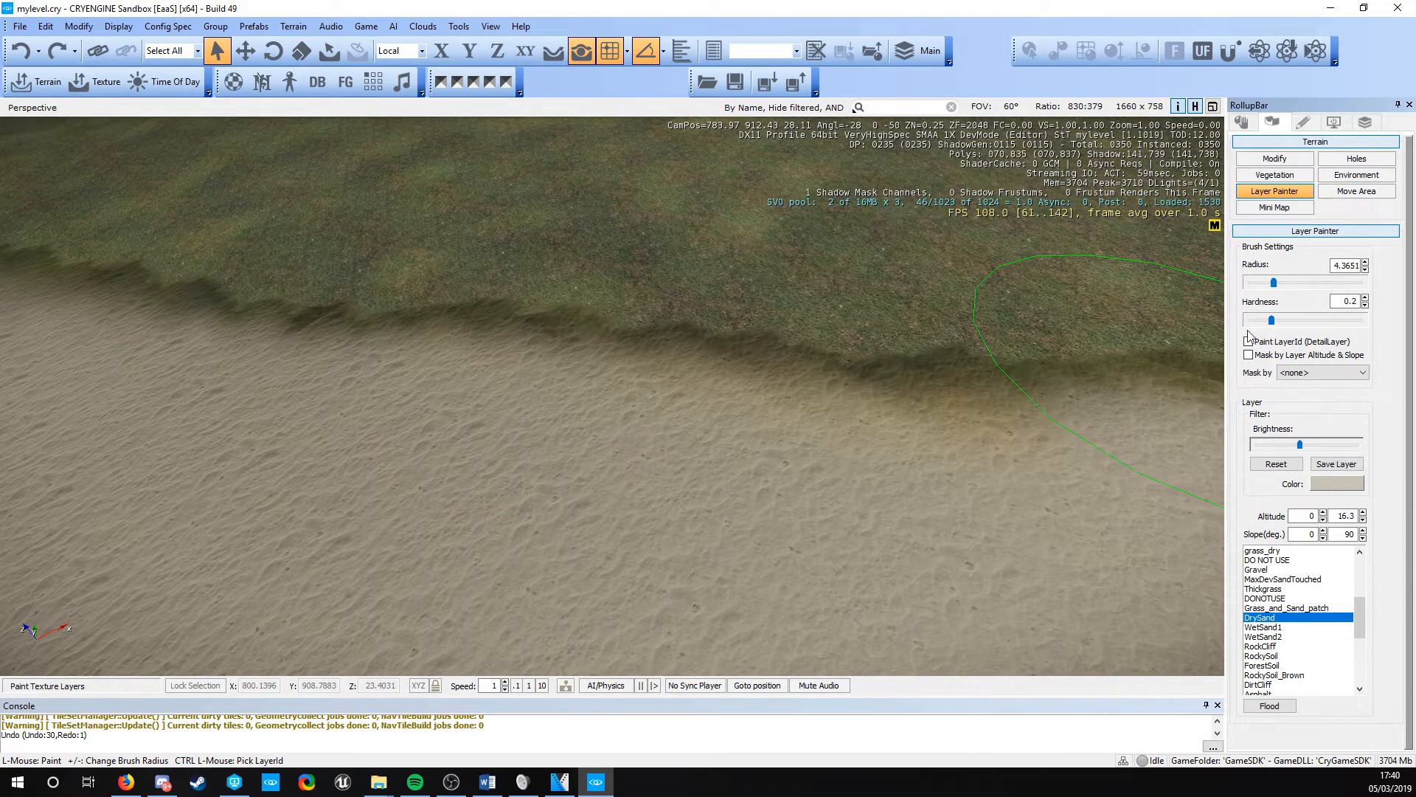
pyautogui.moveTo(1112, 363)
pyautogui.mouseDown()
pyautogui.moveTo(438, 346)
pyautogui.moveTo(357, 327)
pyautogui.moveTo(814, 379)
pyautogui.moveTo(287, 316)
pyautogui.moveTo(558, 340)
pyautogui.moveTo(458, 314)
pyautogui.mouseUp()
pyautogui.press('d')
pyautogui.moveTo(458, 313)
pyautogui.mouseDown(button='right')
pyautogui.moveTo(472, 280)
pyautogui.moveTo(383, 313)
pyautogui.mouseUp(button='right')
pyautogui.press('d')
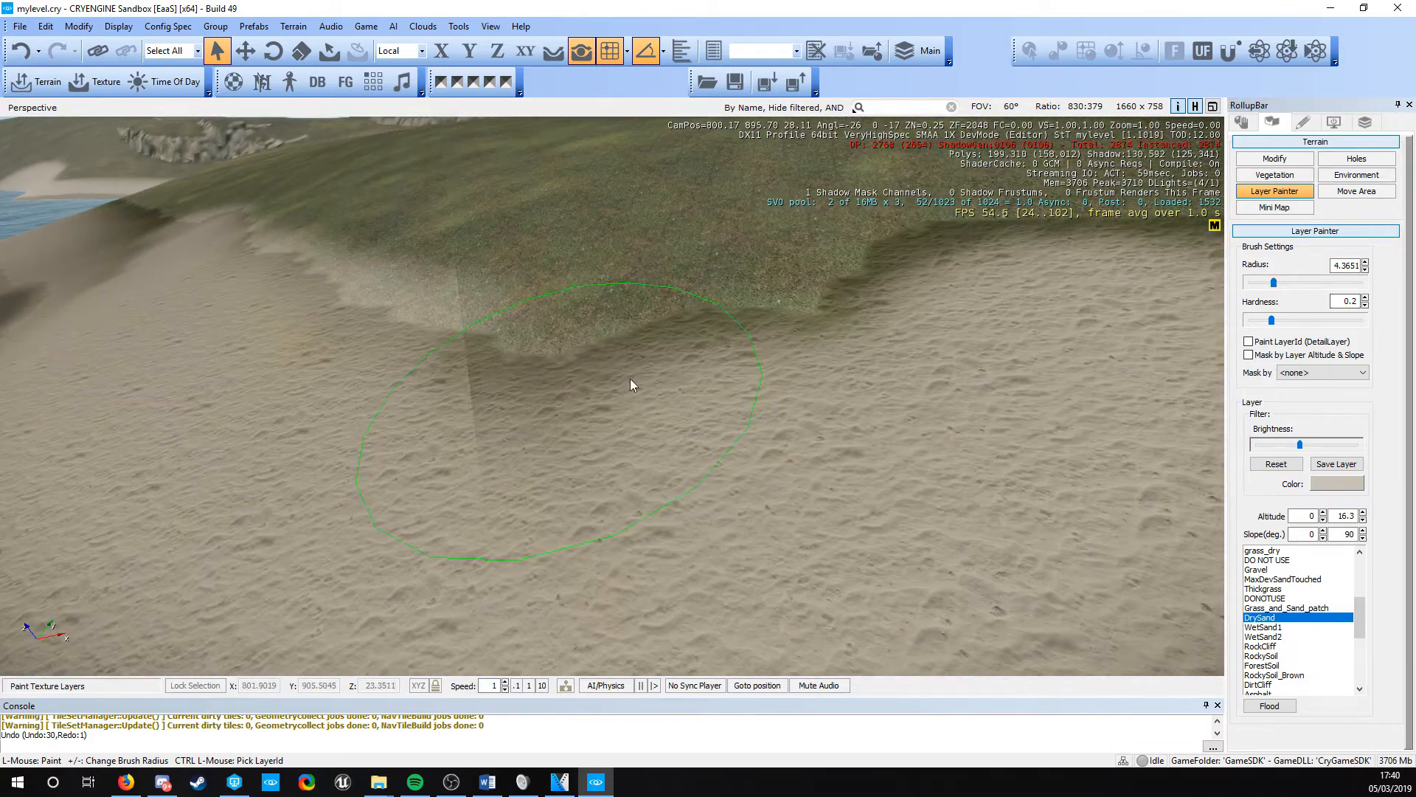
pyautogui.moveTo(489, 422); pyautogui.dragTo(493, 348, button='right')
pyautogui.press('d')
pyautogui.moveTo(492, 348)
pyautogui.mouseDown()
pyautogui.moveTo(1216, 365)
pyautogui.moveTo(187, 395)
pyautogui.mouseUp()
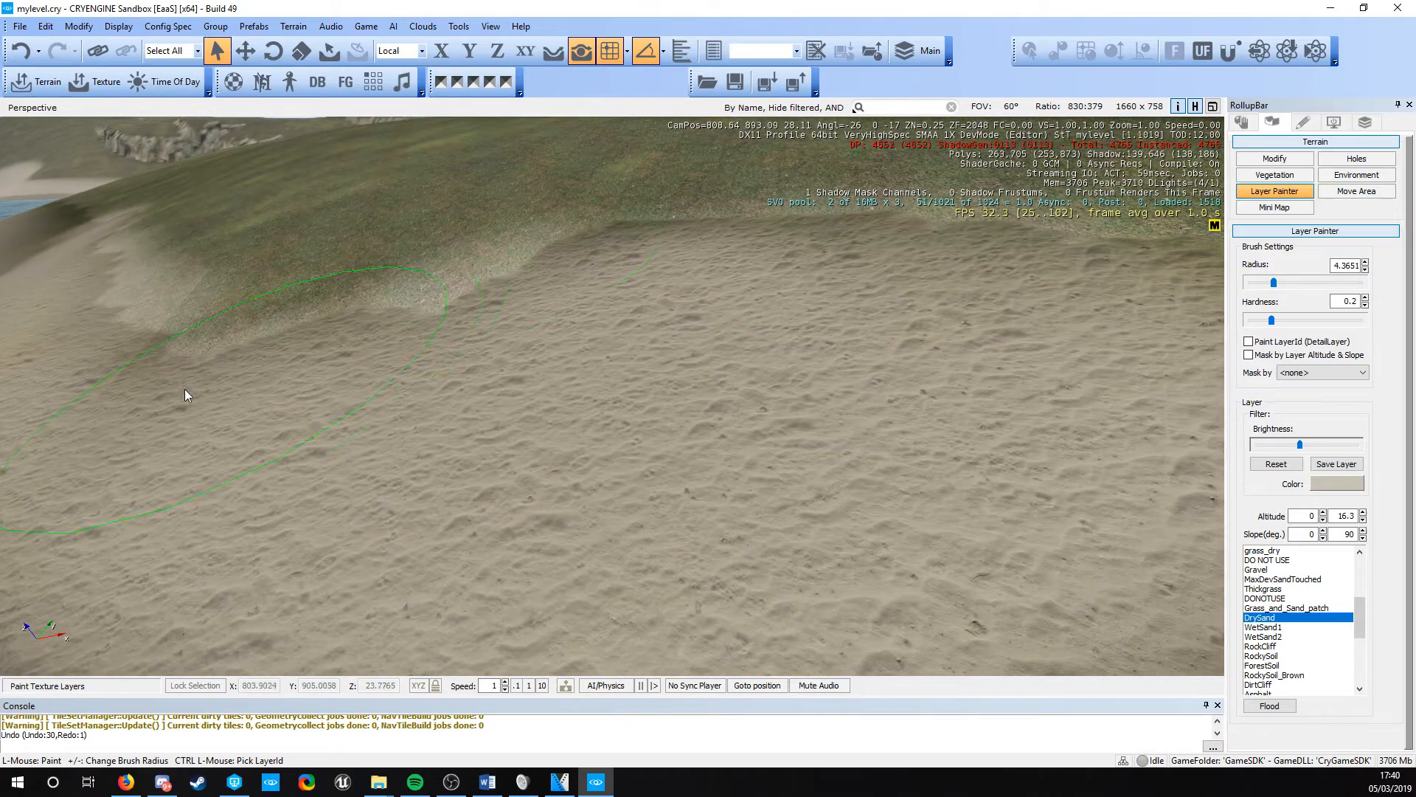
# Pick the grass layer from the hillside and the Cliff layer from the rock wall directly on the terrain
pyautogui.moveTo(186, 396); pyautogui.dragTo(250, 379, button='right')
pyautogui.press('a')
pyautogui.moveTo(590, 376); pyautogui.dragTo(678, 352, button='right')
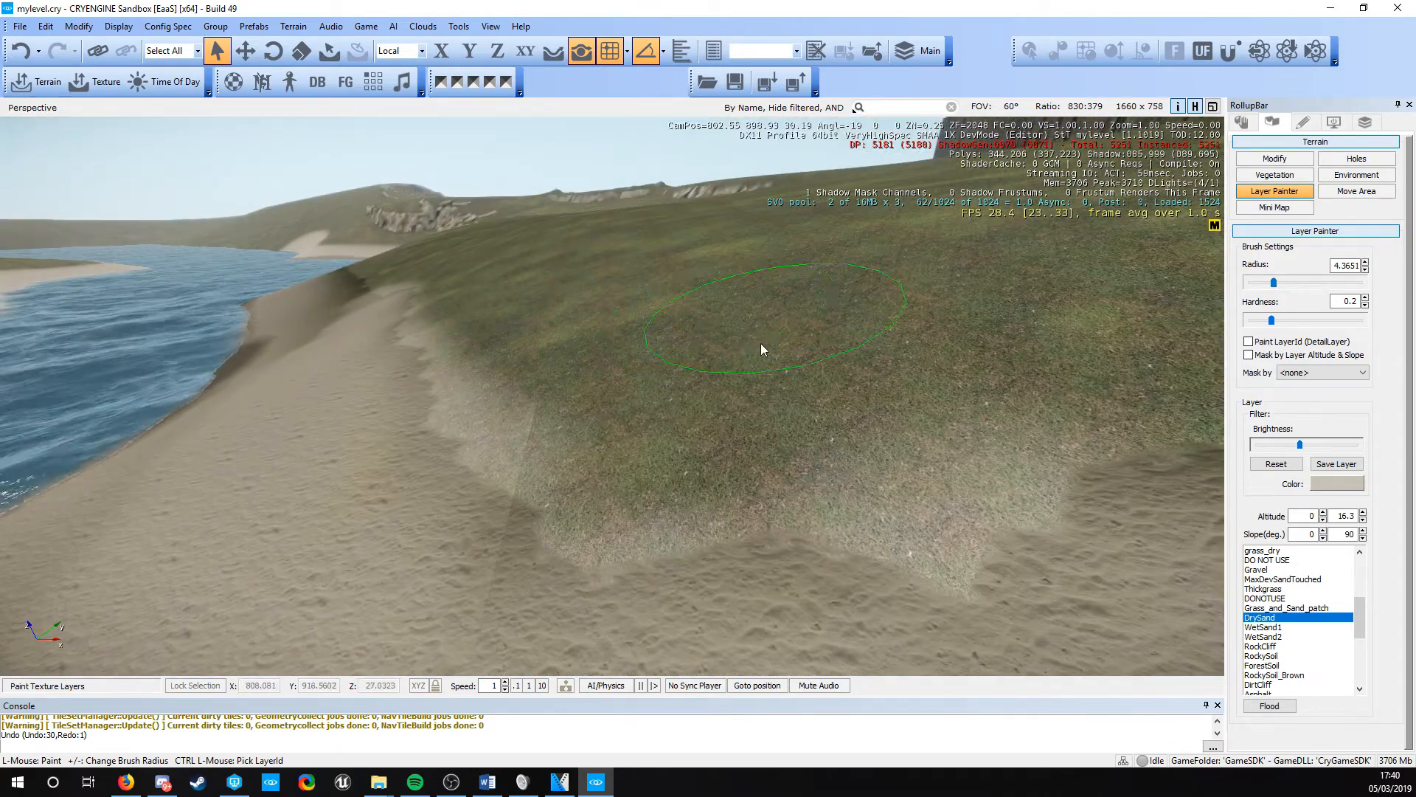
pyautogui.moveTo(760, 343); pyautogui.dragTo(735, 355, button='right')
pyautogui.press('a')
pyautogui.scroll(-2, 1309, 612)
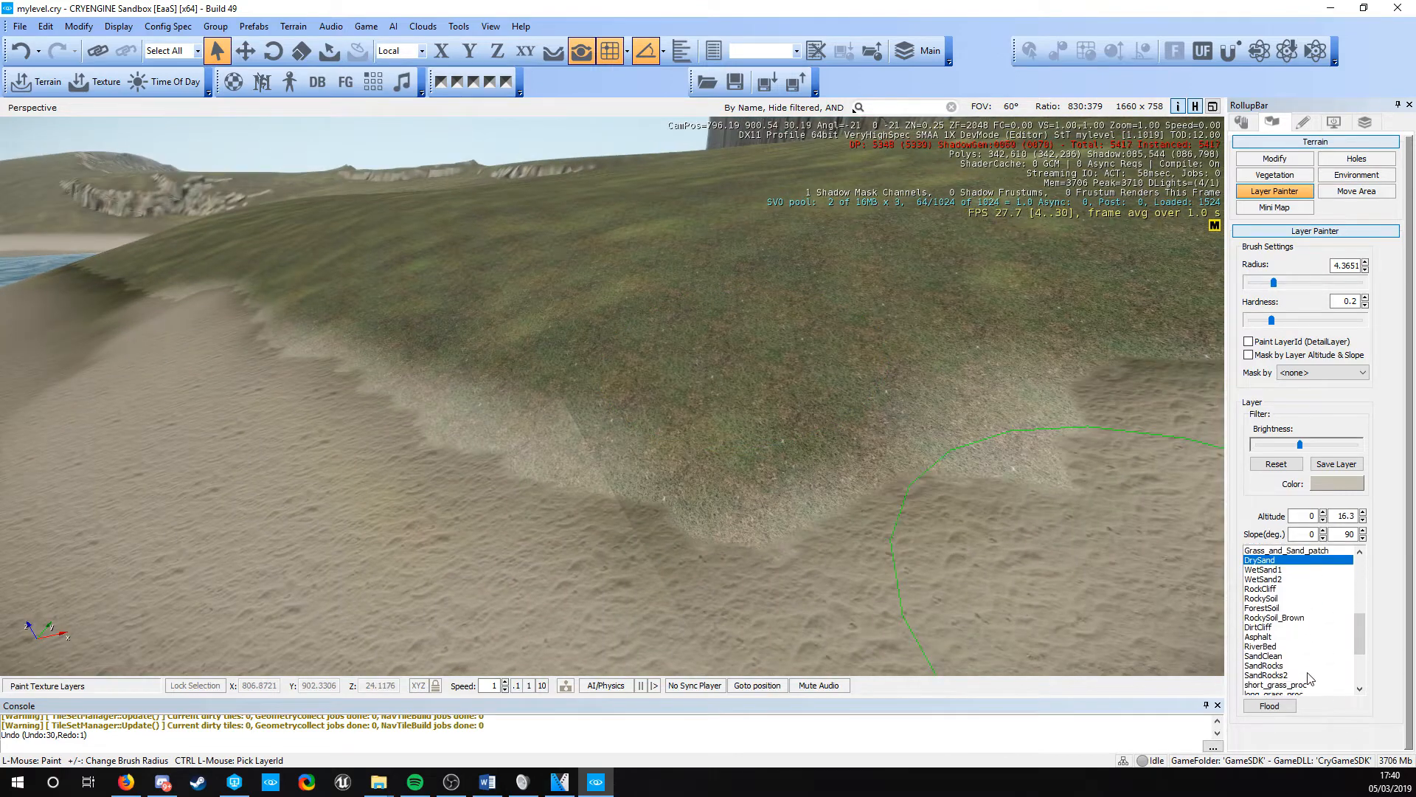
pyautogui.scroll(2, 1305, 661)
pyautogui.scroll(-2, 1293, 635)
pyautogui.moveTo(406, 423); pyautogui.dragTo(445, 413, button='right')
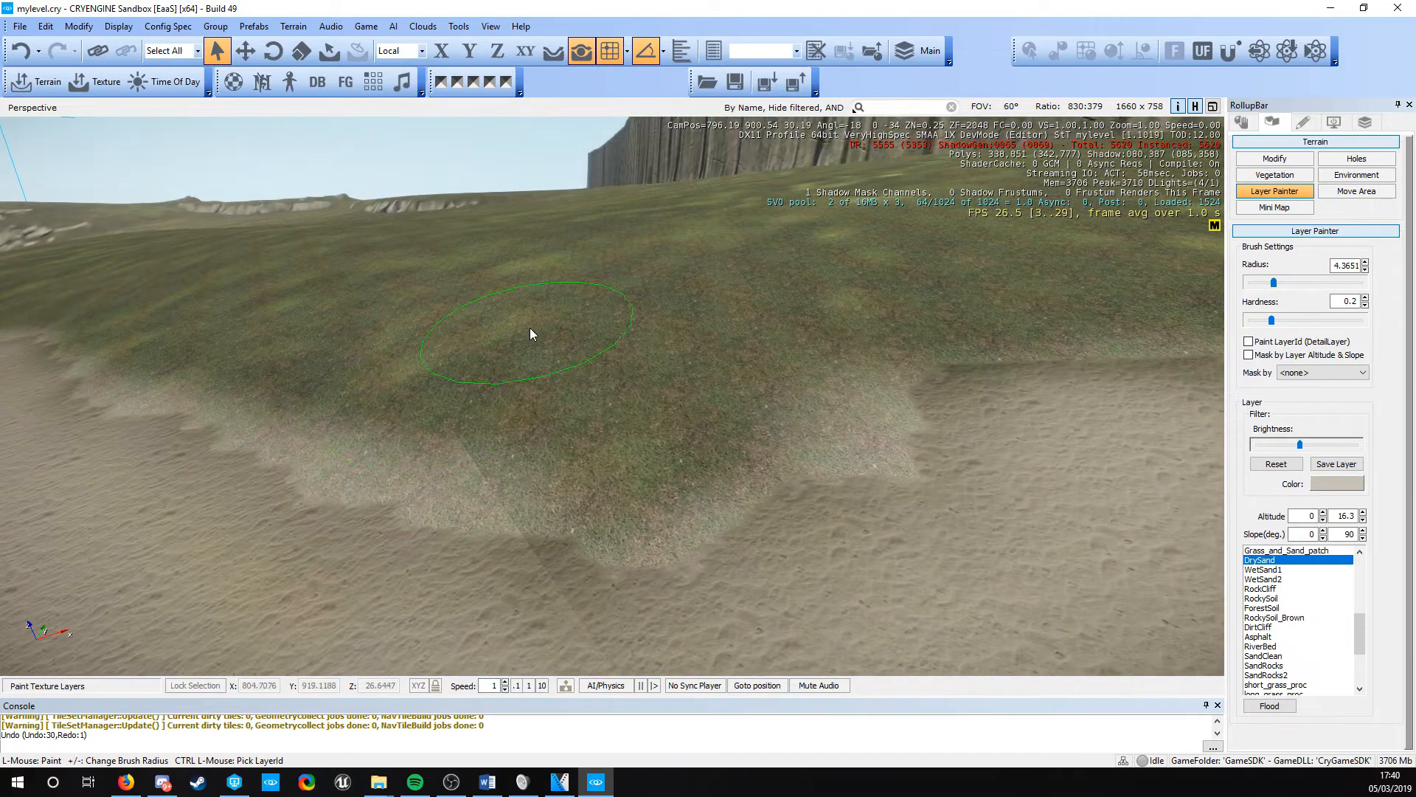
pyautogui.keyDown('ctrl'); pyautogui.click(540, 344); pyautogui.keyUp('ctrl')
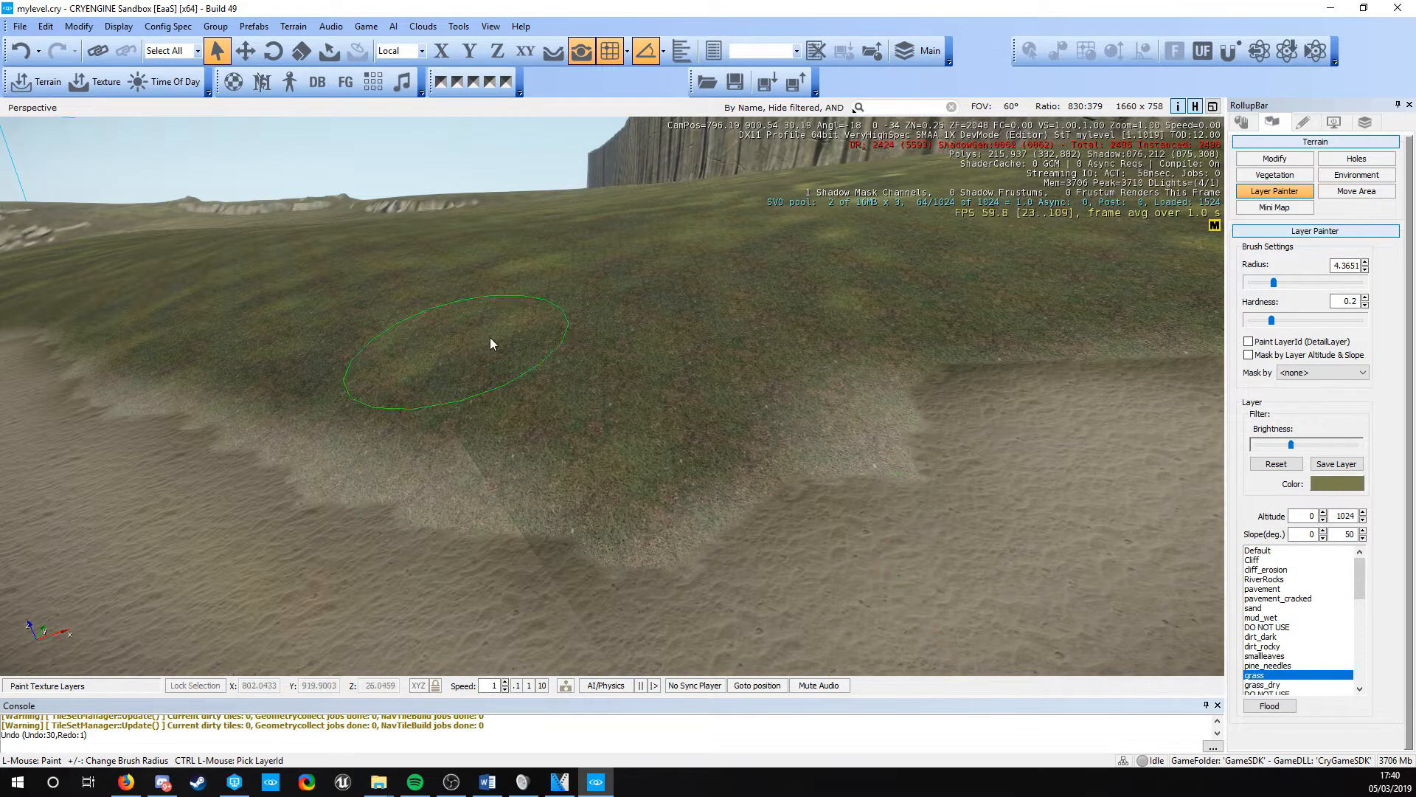
pyautogui.moveTo(490, 344); pyautogui.dragTo(776, 344, button='right')
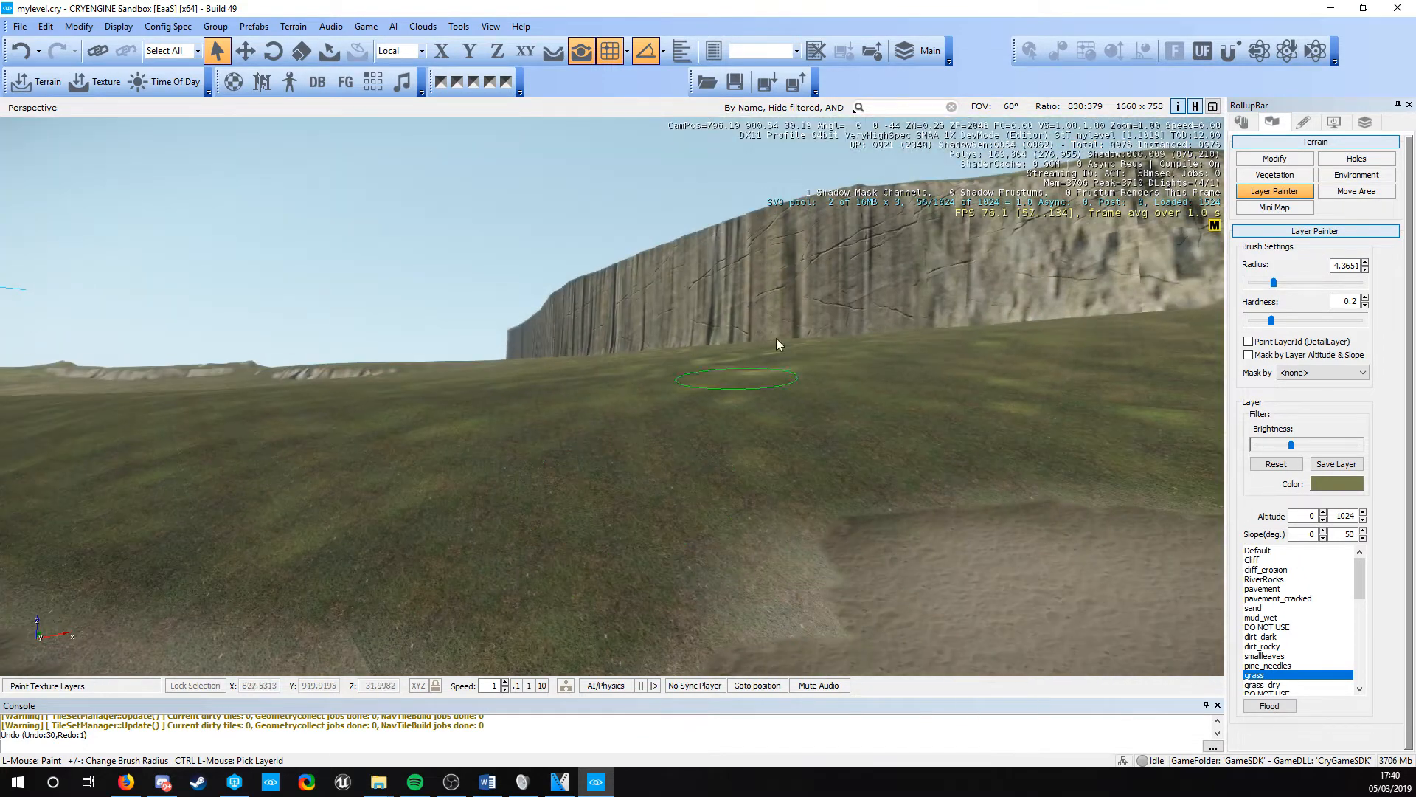
pyautogui.keyDown('ctrl'); pyautogui.click(812, 272); pyautogui.keyUp('ctrl')
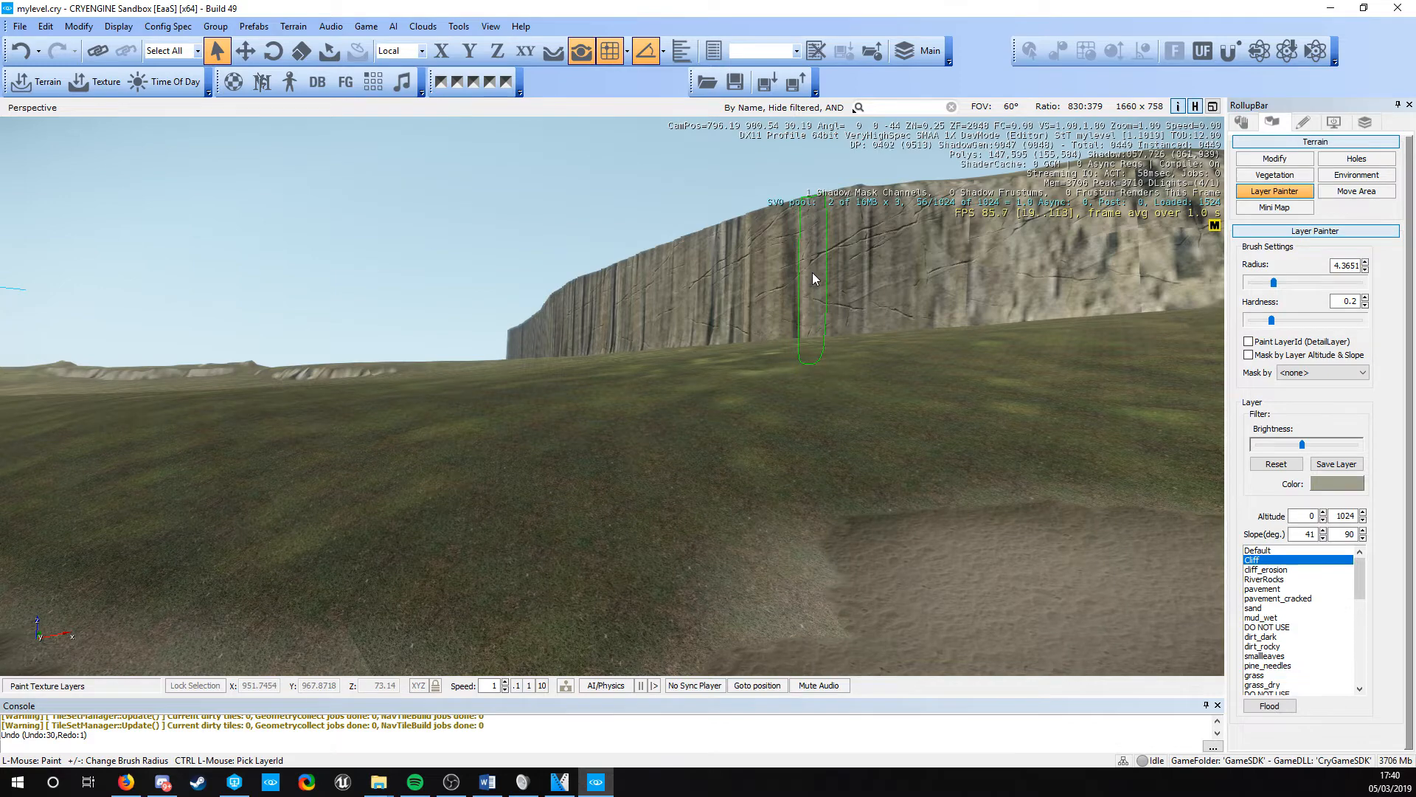
# Alternate between picking DrySand from the beach and grass from the hillside, ending with the grass layer active
pyautogui.keyDown('ctrl'); pyautogui.click(327, 481); pyautogui.keyUp('ctrl')
pyautogui.moveTo(328, 481); pyautogui.dragTo(443, 501, button='right')
pyautogui.keyDown('ctrl'); pyautogui.click(993, 484); pyautogui.keyUp('ctrl')
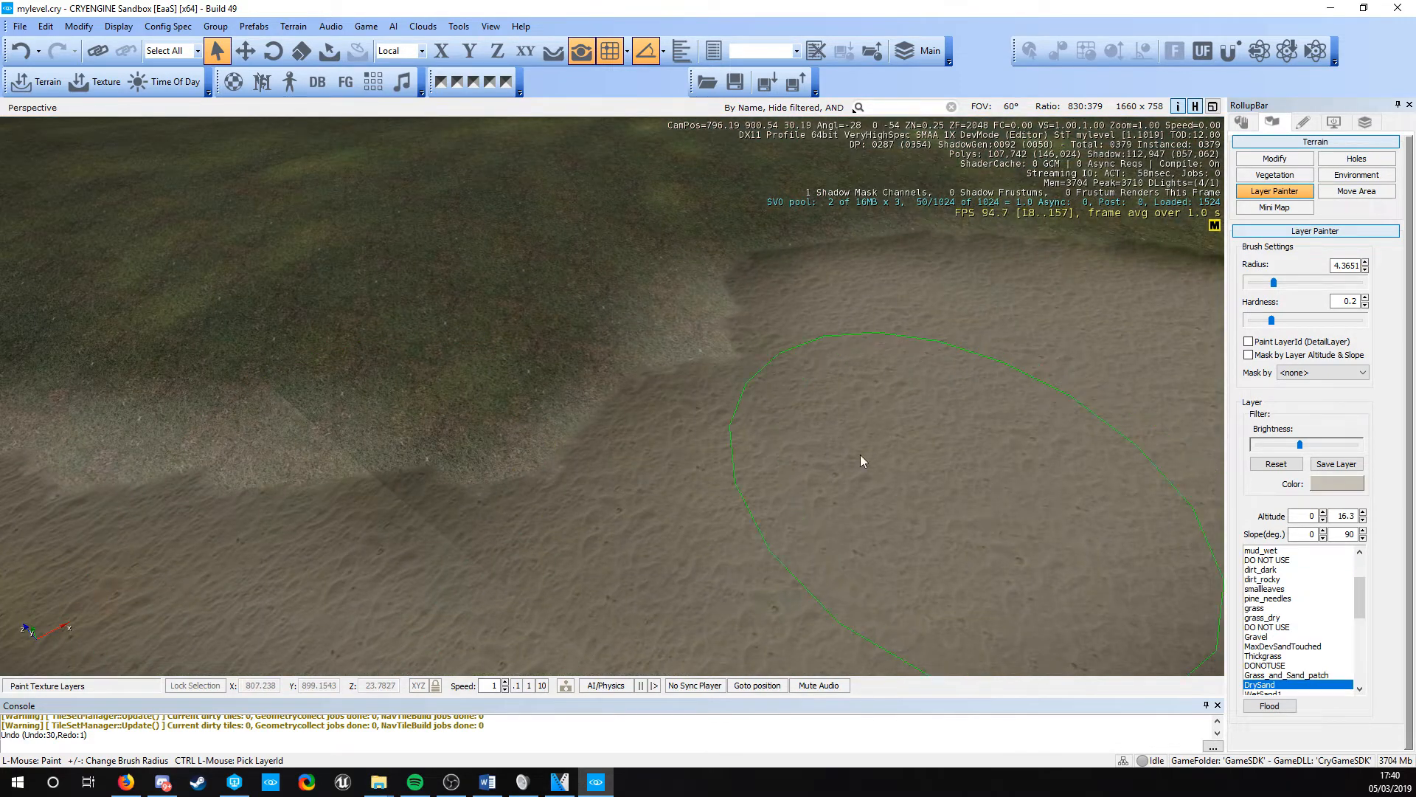
pyautogui.keyDown('ctrl'); pyautogui.click(283, 215); pyautogui.keyUp('ctrl')
pyautogui.moveTo(626, 444)
pyautogui.mouseDown(button='right')
pyautogui.moveTo(759, 491)
pyautogui.moveTo(750, 464)
pyautogui.mouseUp(button='right')
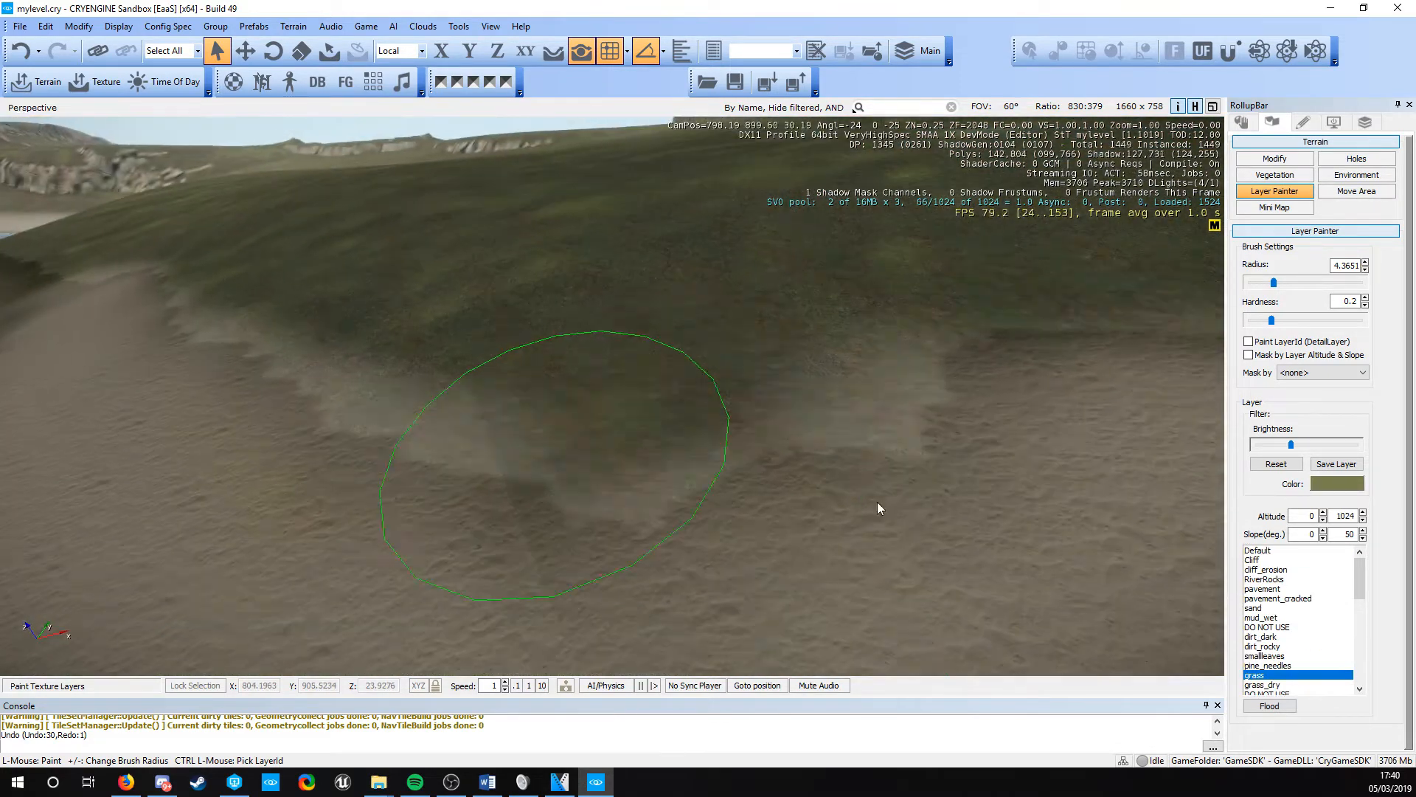
pyautogui.keyDown('ctrl'); pyautogui.click(1026, 604); pyautogui.keyUp('ctrl')
pyautogui.keyDown('ctrl'); pyautogui.click(668, 296); pyautogui.keyUp('ctrl')
pyautogui.keyDown('ctrl'); pyautogui.click(901, 564); pyautogui.keyUp('ctrl')
pyautogui.keyDown('ctrl'); pyautogui.click(762, 360); pyautogui.keyUp('ctrl')
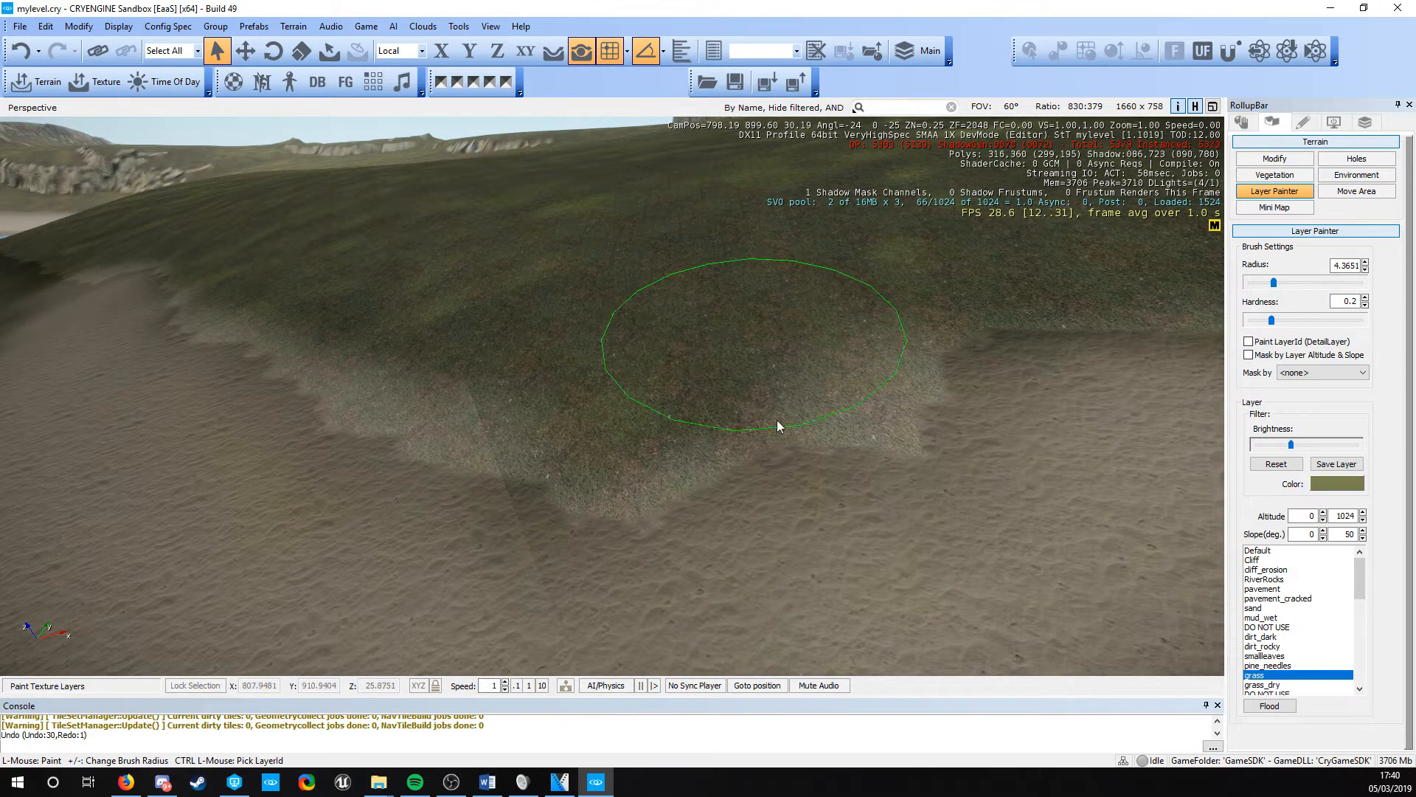
# Paint the grass layer's colour over the pale sandy fringe where the hillside meets the beach
pyautogui.moveTo(679, 472); pyautogui.dragTo(649, 375, button='right')
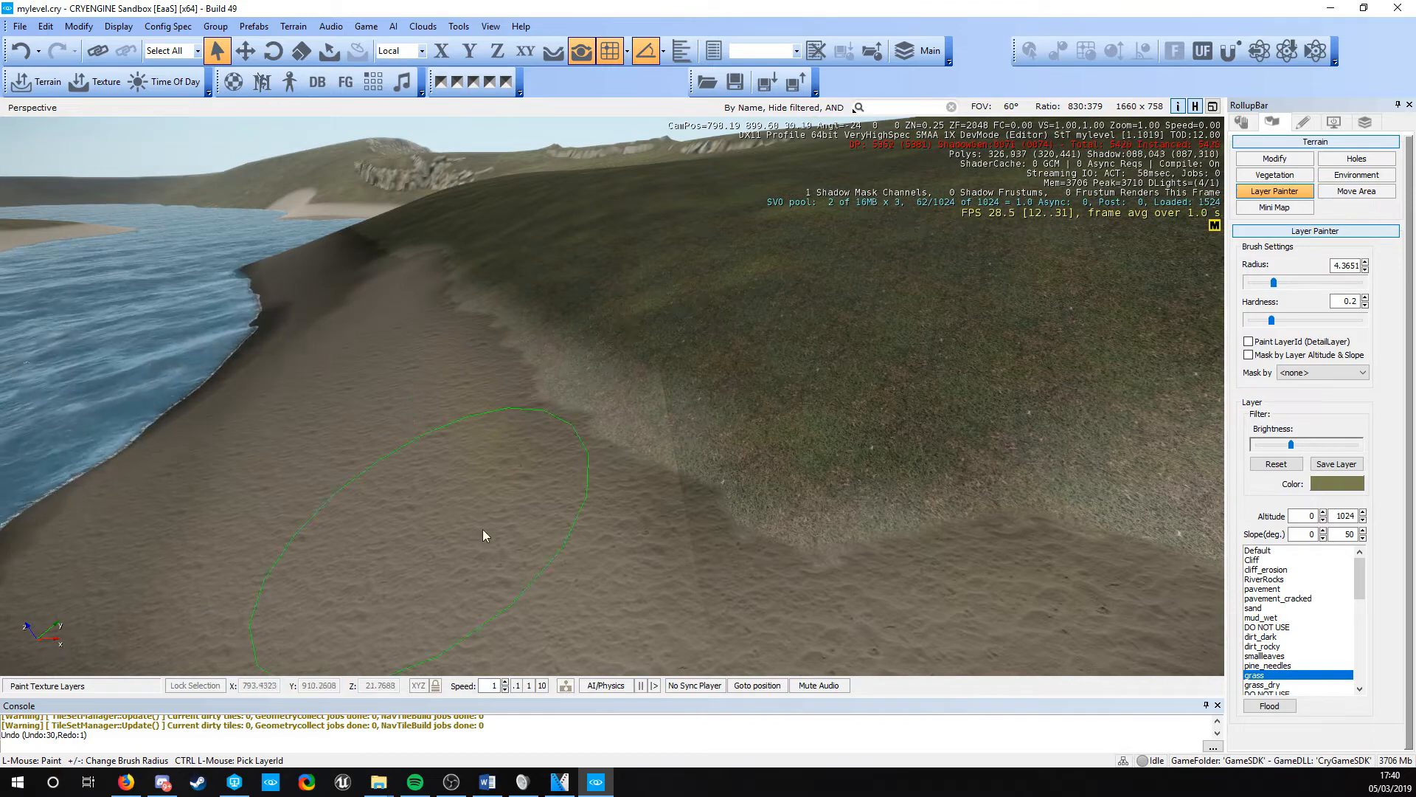
pyautogui.press('a')
pyautogui.moveTo(482, 528); pyautogui.dragTo(564, 516, button='right')
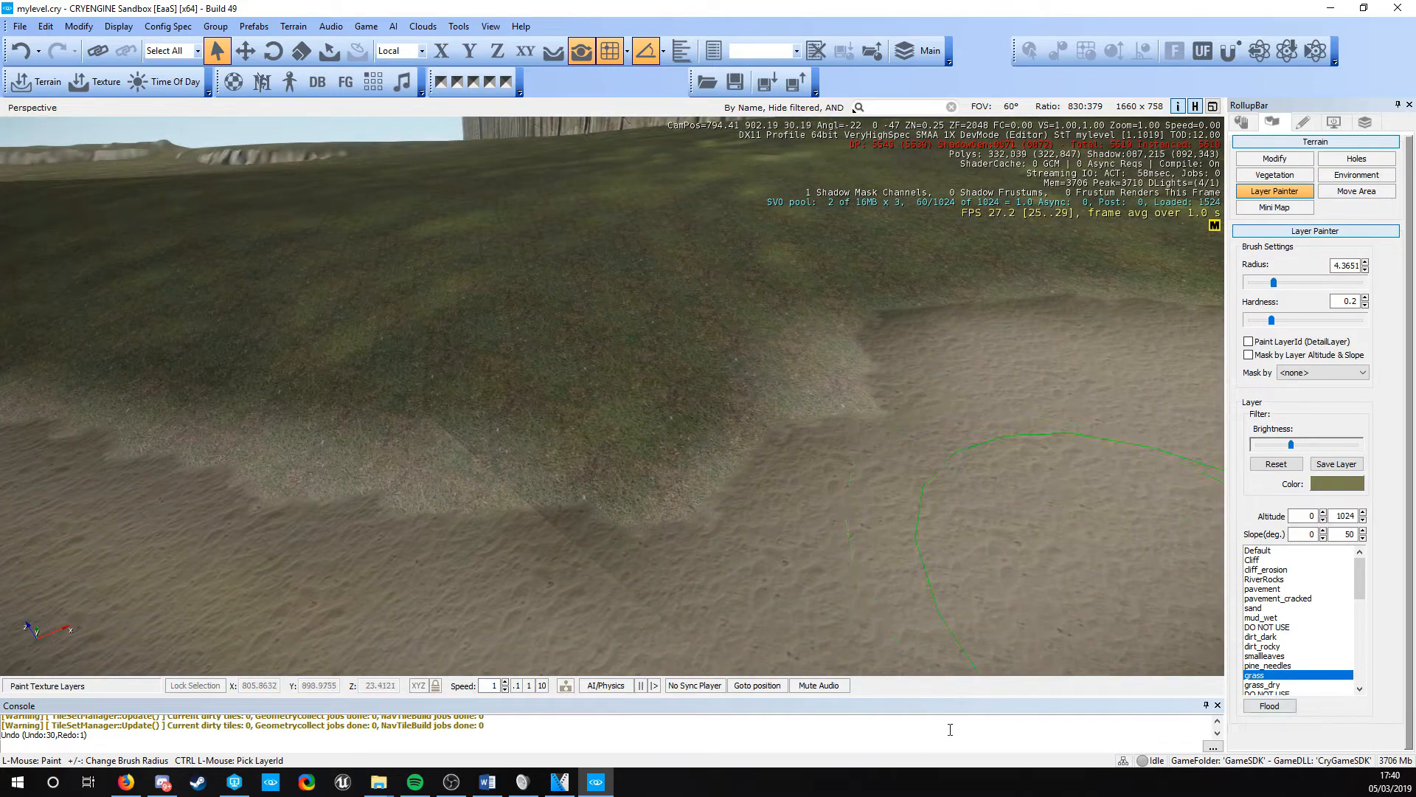
pyautogui.press('s')
pyautogui.moveTo(599, 435); pyautogui.dragTo(442, 472, button='right')
pyautogui.press('d')
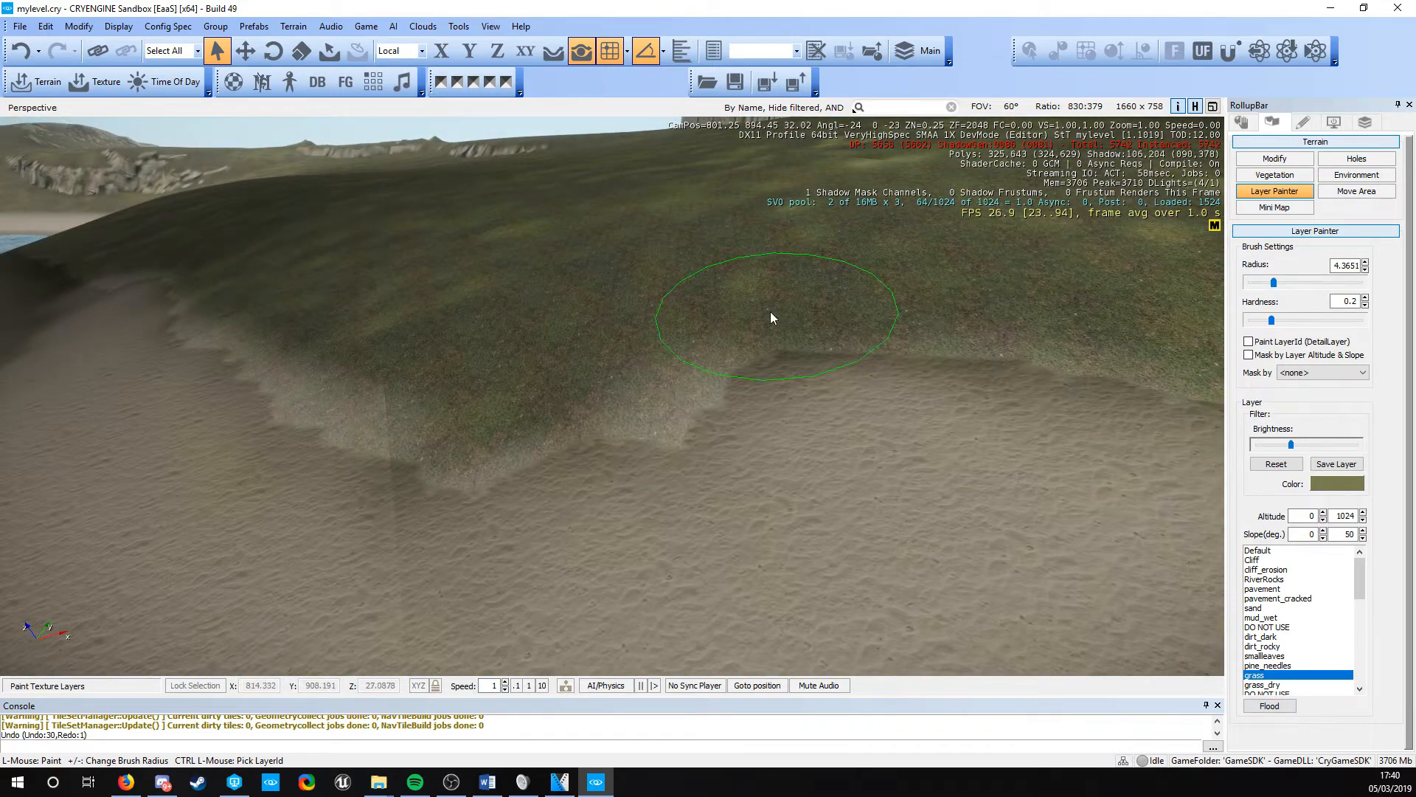
pyautogui.moveTo(770, 311)
pyautogui.mouseDown()
pyautogui.moveTo(705, 350)
pyautogui.moveTo(783, 416)
pyautogui.moveTo(236, 379)
pyautogui.moveTo(221, 391)
pyautogui.mouseUp()
pyautogui.press('a')
pyautogui.moveTo(305, 427); pyautogui.dragTo(525, 444, button='right')
pyautogui.moveTo(686, 413); pyautogui.dragTo(155, 314)
pyautogui.moveTo(575, 357); pyautogui.dragTo(597, 363, button='right')
pyautogui.press('a')
pyautogui.moveTo(885, 361); pyautogui.dragTo(110, 336)
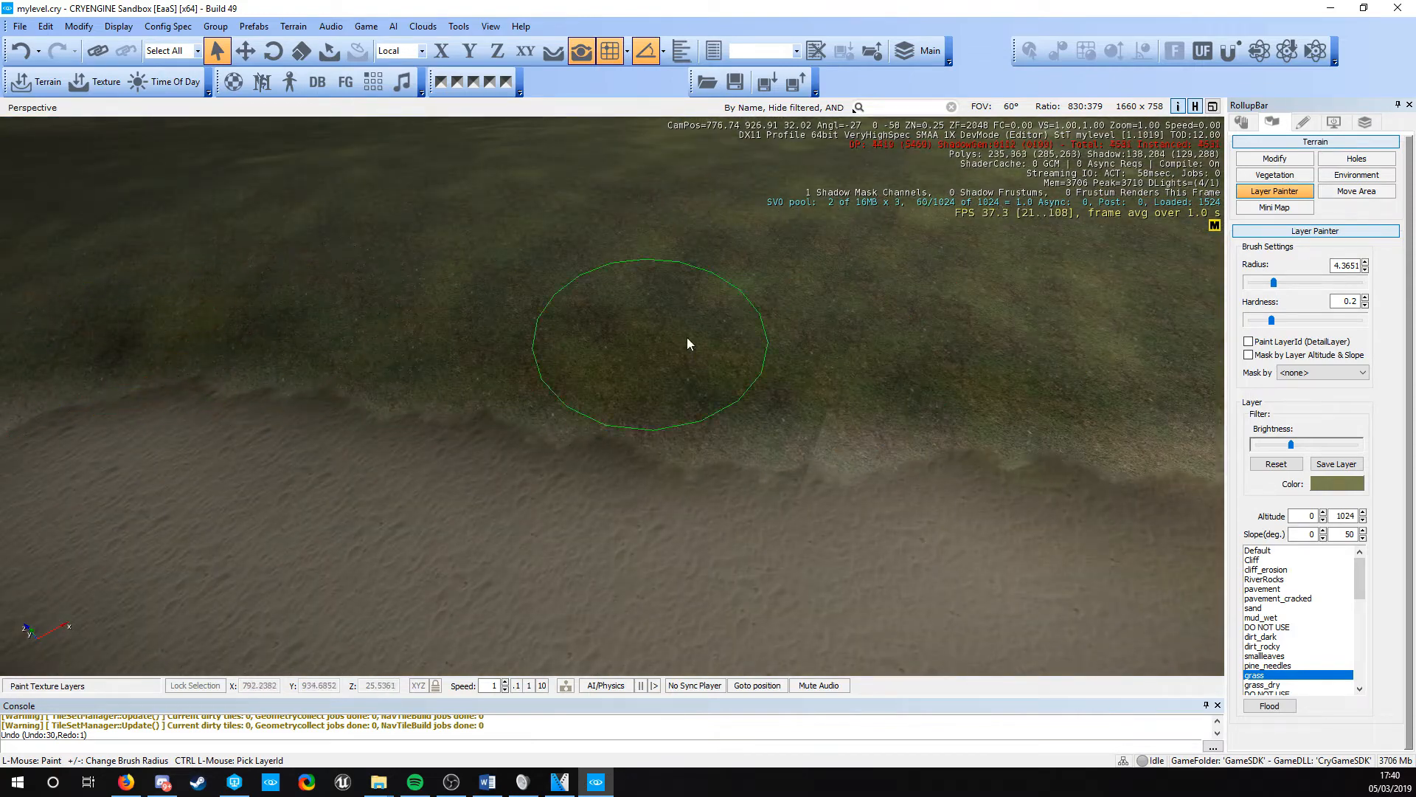
# Pick DrySand from the beach, switch back to grass picked from the slope, and paint its colour over the grassy point
pyautogui.press('d')
pyautogui.moveTo(712, 373); pyautogui.dragTo(736, 403, button='right')
pyautogui.keyDown('ctrl'); pyautogui.click(543, 486); pyautogui.keyUp('ctrl')
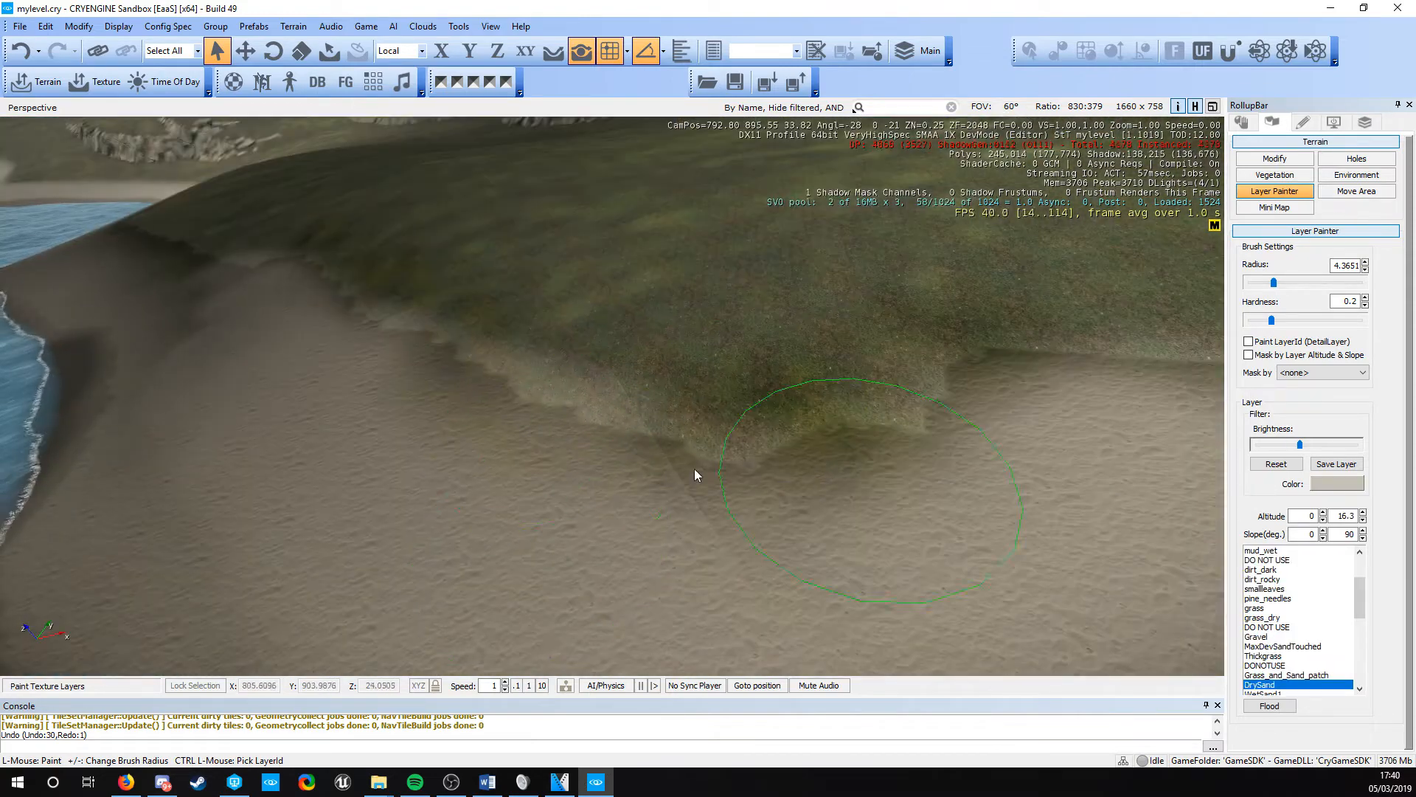
pyautogui.moveTo(617, 373); pyautogui.dragTo(664, 354, button='right')
pyautogui.press('a')
pyautogui.keyDown('ctrl'); pyautogui.click(560, 330); pyautogui.keyUp('ctrl')
pyautogui.moveTo(560, 330); pyautogui.dragTo(724, 481)
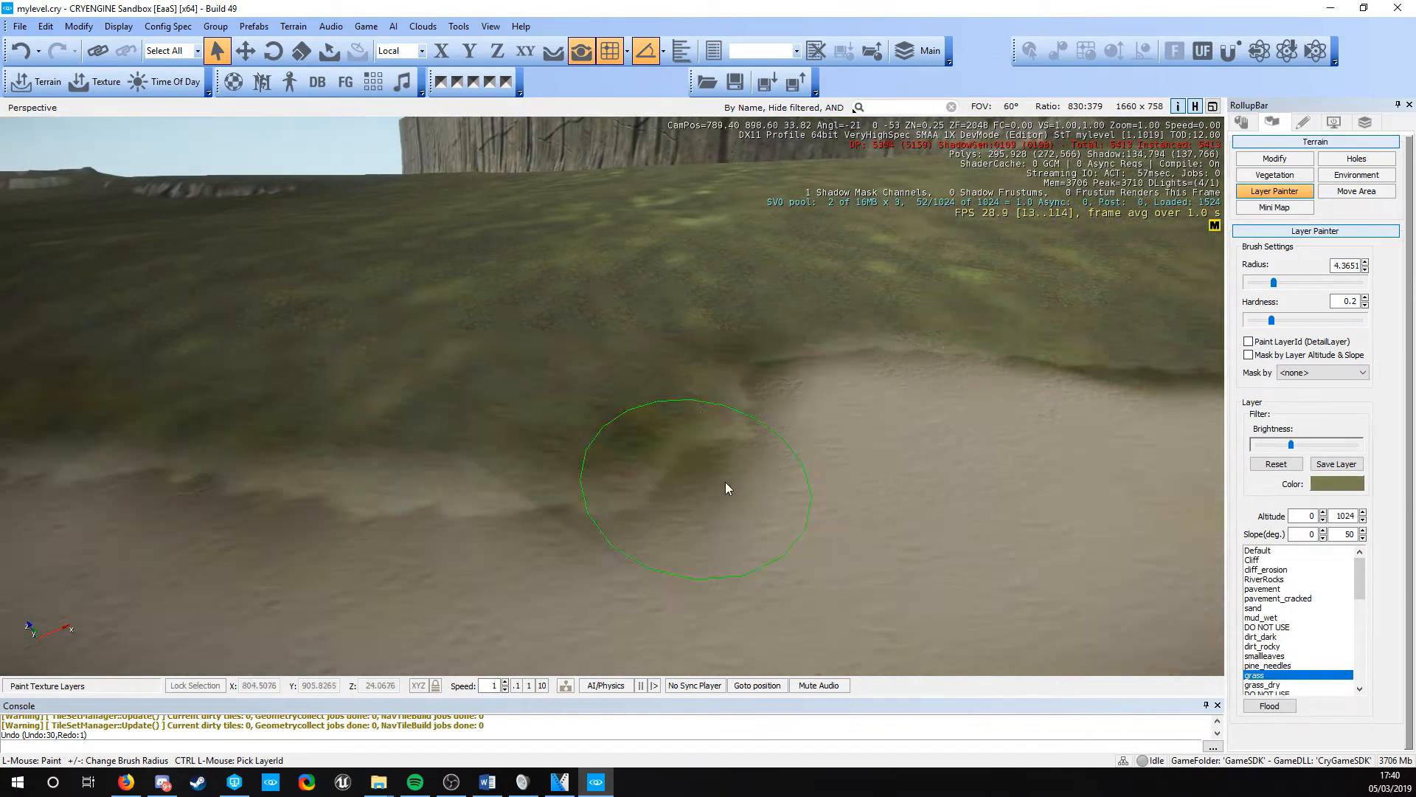
# Turn on Paint LayerId (DetailLayer) and paint grass over the sand inlet beside the slope at hardness 0.2
pyautogui.press('d')
pyautogui.press('w')
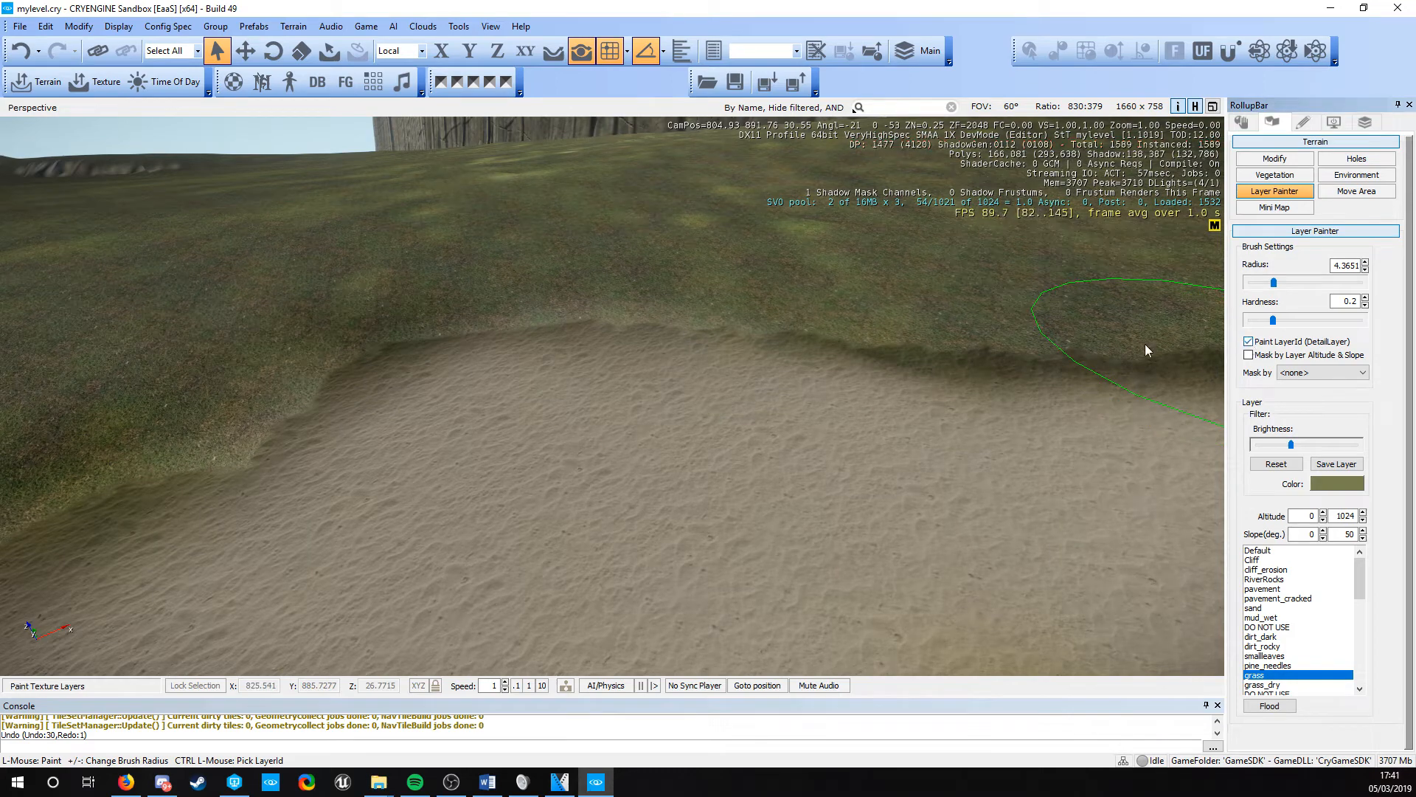
pyautogui.moveTo(356, 343)
pyautogui.mouseDown()
pyautogui.moveTo(300, 391)
pyautogui.moveTo(293, 365)
pyautogui.moveTo(378, 398)
pyautogui.moveTo(447, 582)
pyautogui.mouseUp()
pyautogui.press('s')
pyautogui.moveTo(446, 582); pyautogui.dragTo(480, 595, button='right')
pyautogui.moveTo(184, 468)
pyautogui.mouseDown()
pyautogui.moveTo(710, 472)
pyautogui.moveTo(1056, 402)
pyautogui.mouseUp()
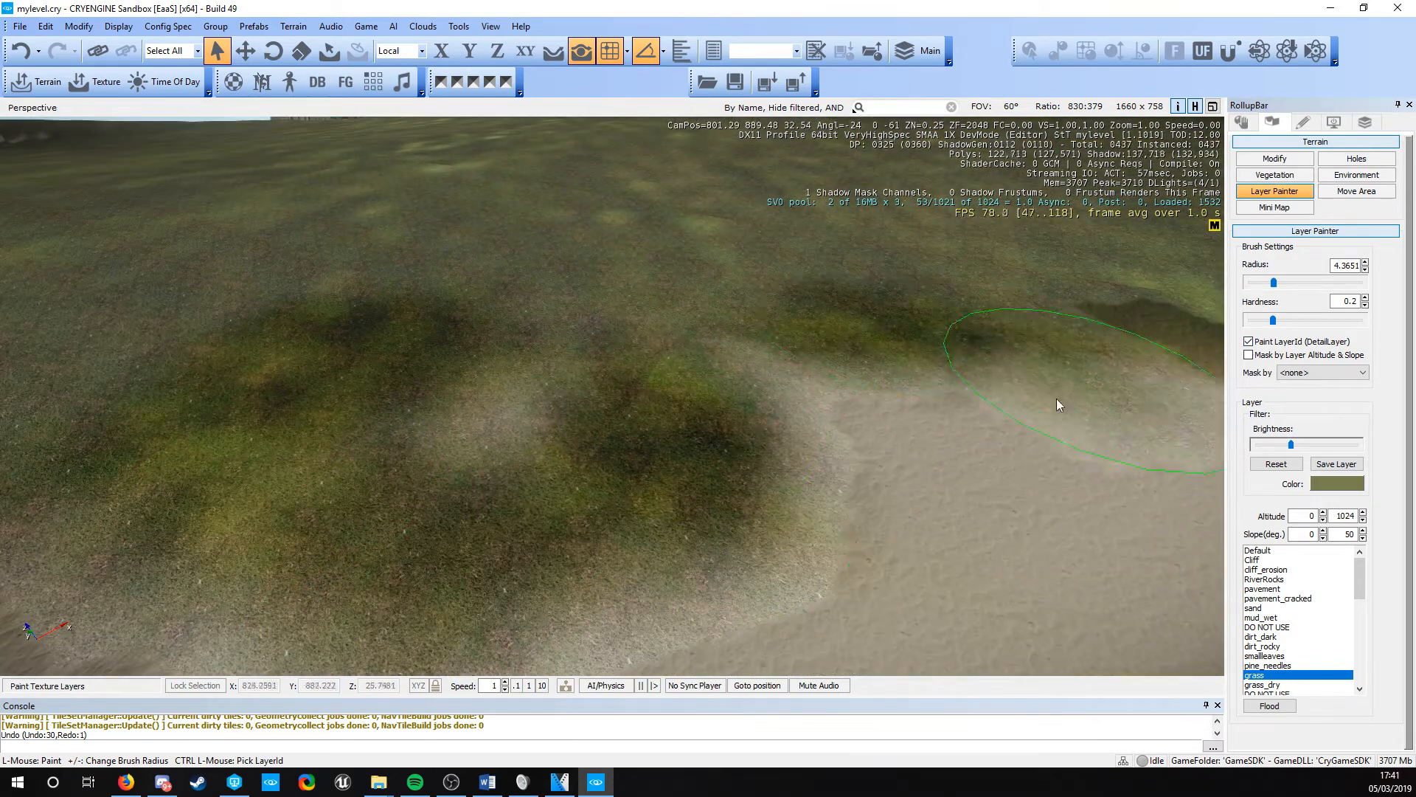
pyautogui.press('d')
pyautogui.moveTo(364, 419)
pyautogui.mouseDown()
pyautogui.moveTo(873, 351)
pyautogui.moveTo(907, 532)
pyautogui.mouseUp()
pyautogui.press('a')
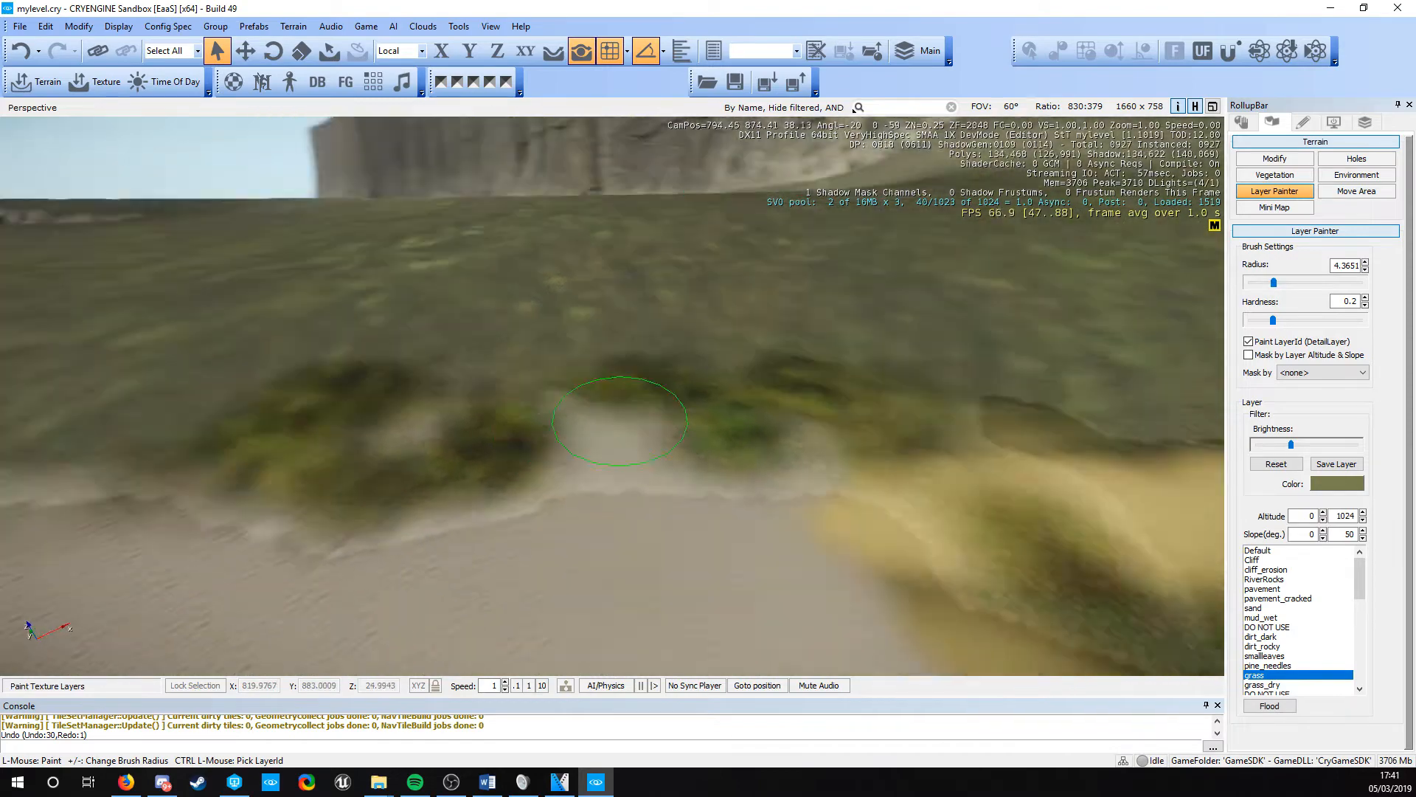
# Extend the painted grass farther across the sand around the inlet and along the beach edge
pyautogui.moveTo(841, 280); pyautogui.dragTo(870, 291, button='right')
pyautogui.press('s')
pyautogui.moveTo(870, 292)
pyautogui.mouseDown()
pyautogui.moveTo(854, 354)
pyautogui.moveTo(576, 480)
pyautogui.moveTo(613, 286)
pyautogui.moveTo(389, 203)
pyautogui.mouseUp()
pyautogui.press('a')
pyautogui.moveTo(394, 369); pyautogui.dragTo(758, 325, button='right')
pyautogui.moveTo(590, 509)
pyautogui.mouseDown()
pyautogui.moveTo(405, 467)
pyautogui.moveTo(545, 458)
pyautogui.mouseUp()
pyautogui.press('w')
pyautogui.moveTo(546, 458)
pyautogui.mouseDown(button='right')
pyautogui.moveTo(582, 476)
pyautogui.moveTo(192, 369)
pyautogui.moveTo(170, 380)
pyautogui.moveTo(737, 535)
pyautogui.moveTo(712, 535)
pyautogui.mouseUp(button='right')
pyautogui.press('s')
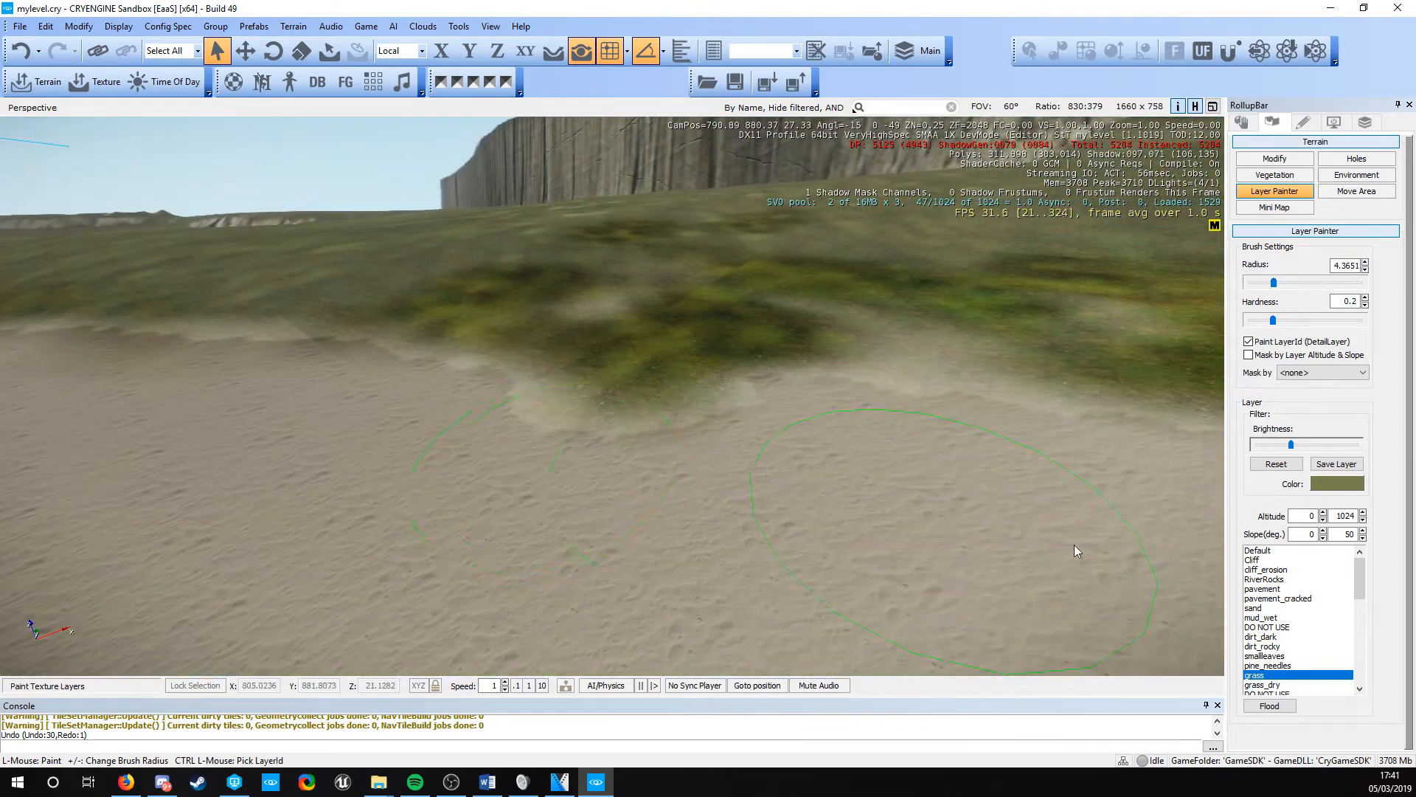
# Select the grass_dry layer, turn off Paint LayerId (DetailLayer), and paint its colour over the patchy grass beside the beach
pyautogui.moveTo(957, 512); pyautogui.dragTo(746, 332, button='right')
pyautogui.press('d')
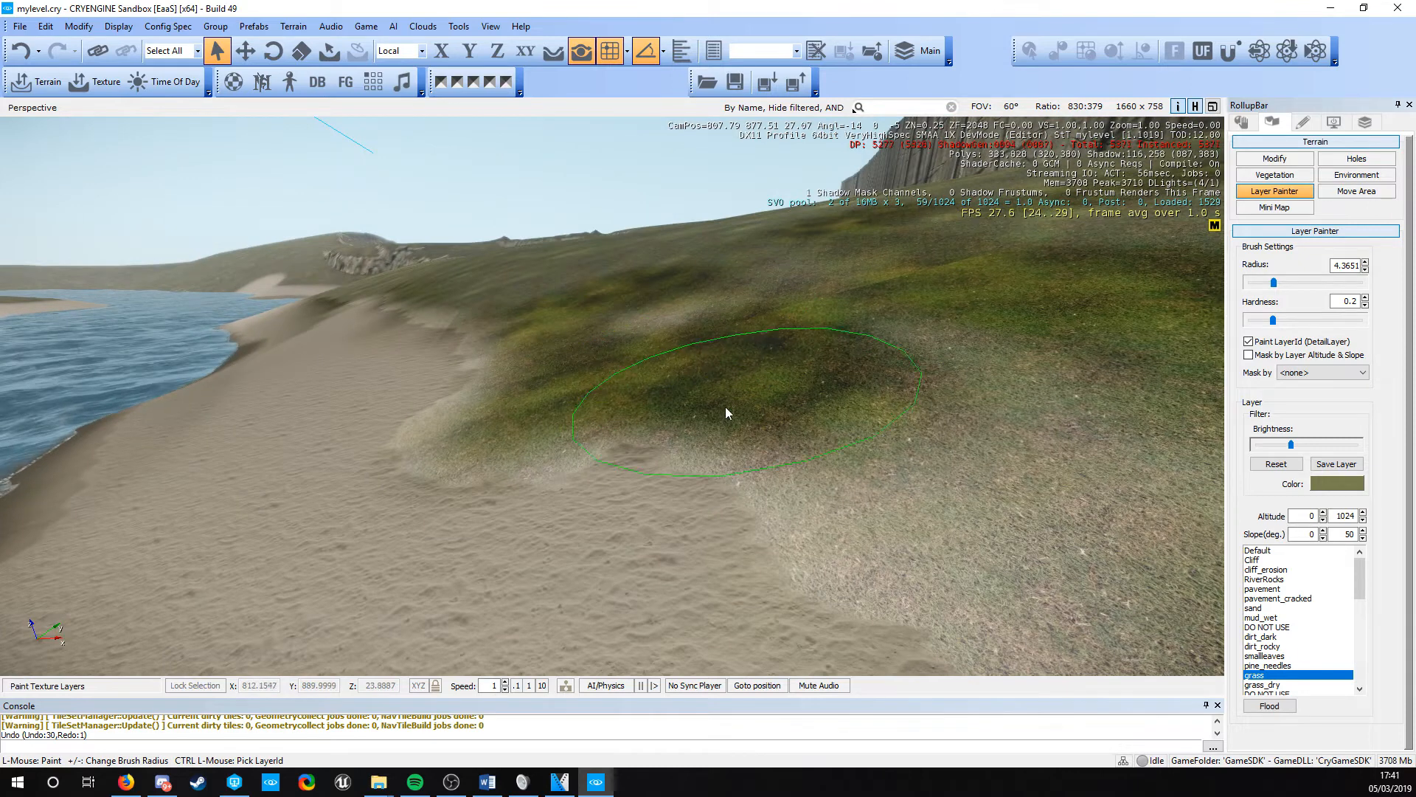
pyautogui.click(1281, 589)
pyautogui.click(1270, 685)
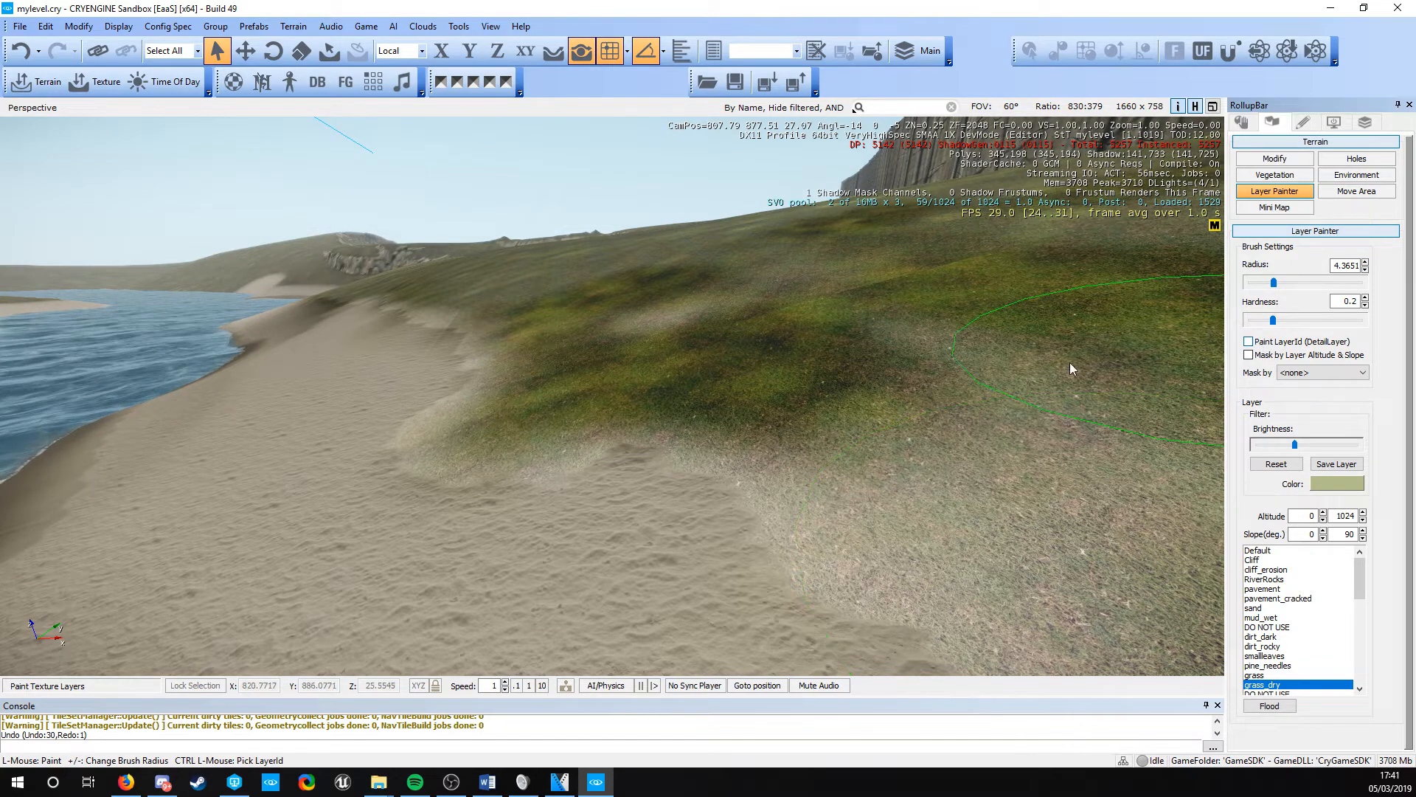
pyautogui.moveTo(1052, 367)
pyautogui.mouseDown()
pyautogui.moveTo(577, 380)
pyautogui.moveTo(555, 437)
pyautogui.mouseUp()
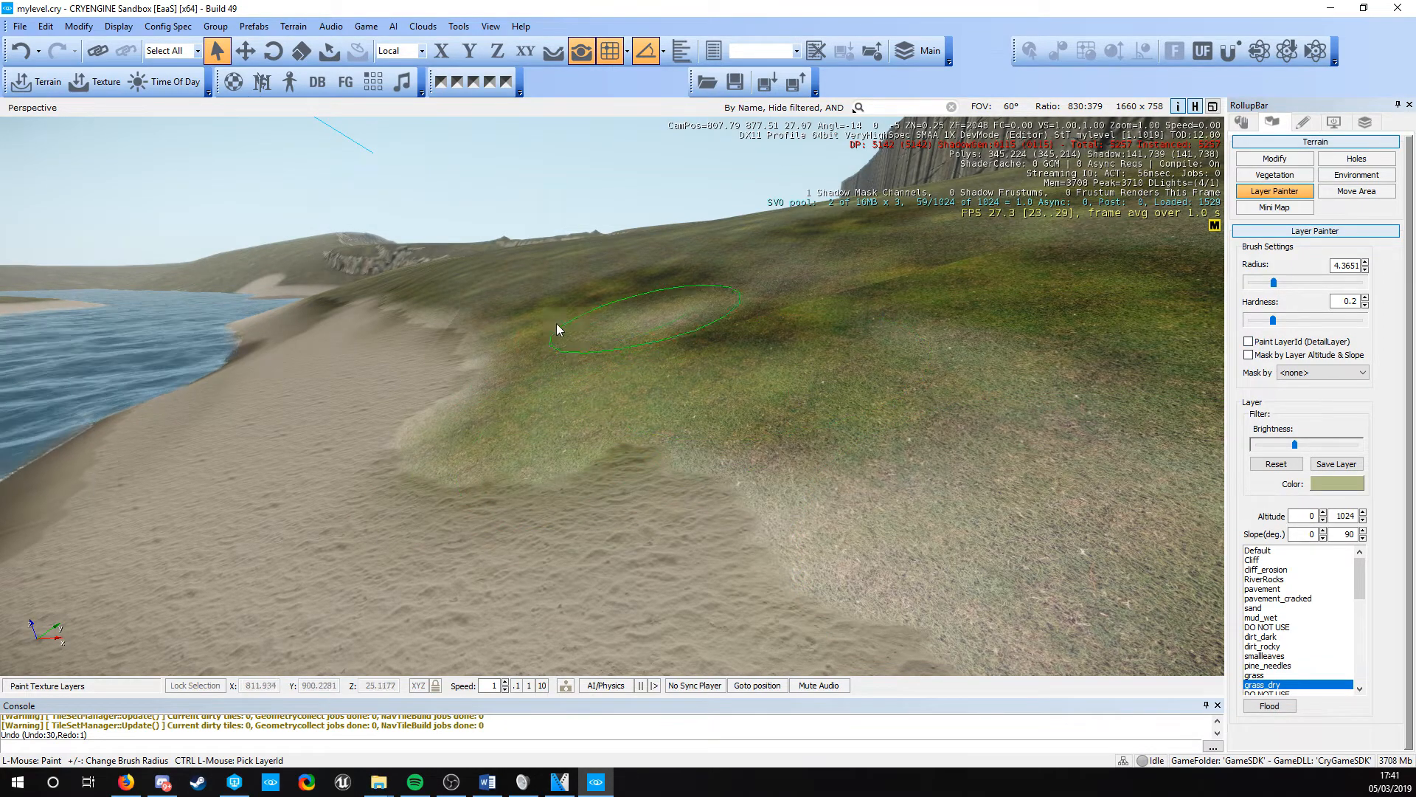
pyautogui.moveTo(557, 324)
pyautogui.mouseDown()
pyautogui.moveTo(853, 314)
pyautogui.moveTo(601, 292)
pyautogui.mouseUp()
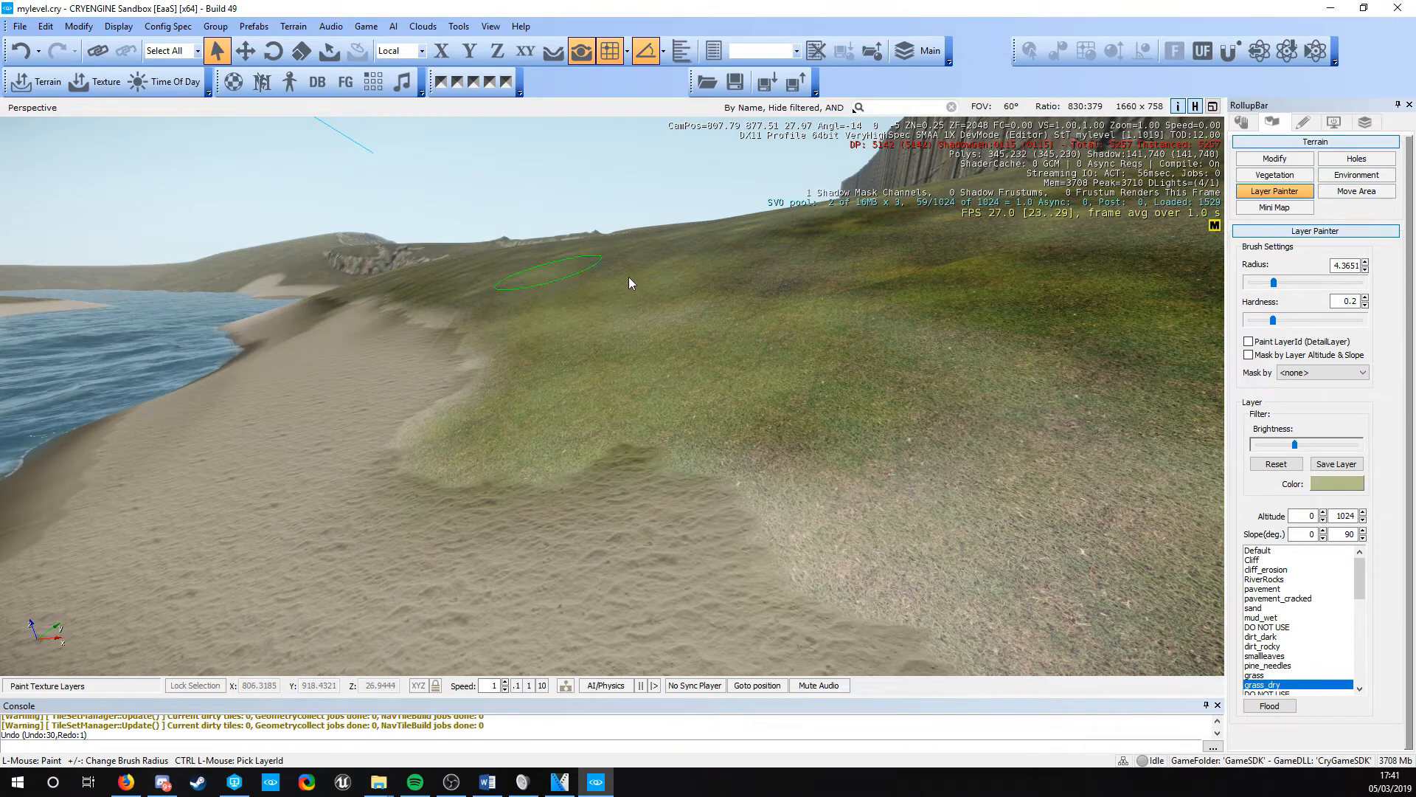
# Blend the remaining dark and yellow blotches farther along the slope with the grass_dry colour
pyautogui.press('d')
pyautogui.moveTo(629, 277); pyautogui.dragTo(734, 260, button='right')
pyautogui.moveTo(627, 326)
pyautogui.mouseDown()
pyautogui.moveTo(646, 360)
pyautogui.moveTo(424, 539)
pyautogui.mouseUp()
pyautogui.press('d')
pyautogui.moveTo(627, 454)
pyautogui.mouseDown(button='right')
pyautogui.moveTo(701, 447)
pyautogui.moveTo(668, 447)
pyautogui.mouseUp(button='right')
pyautogui.press('s')
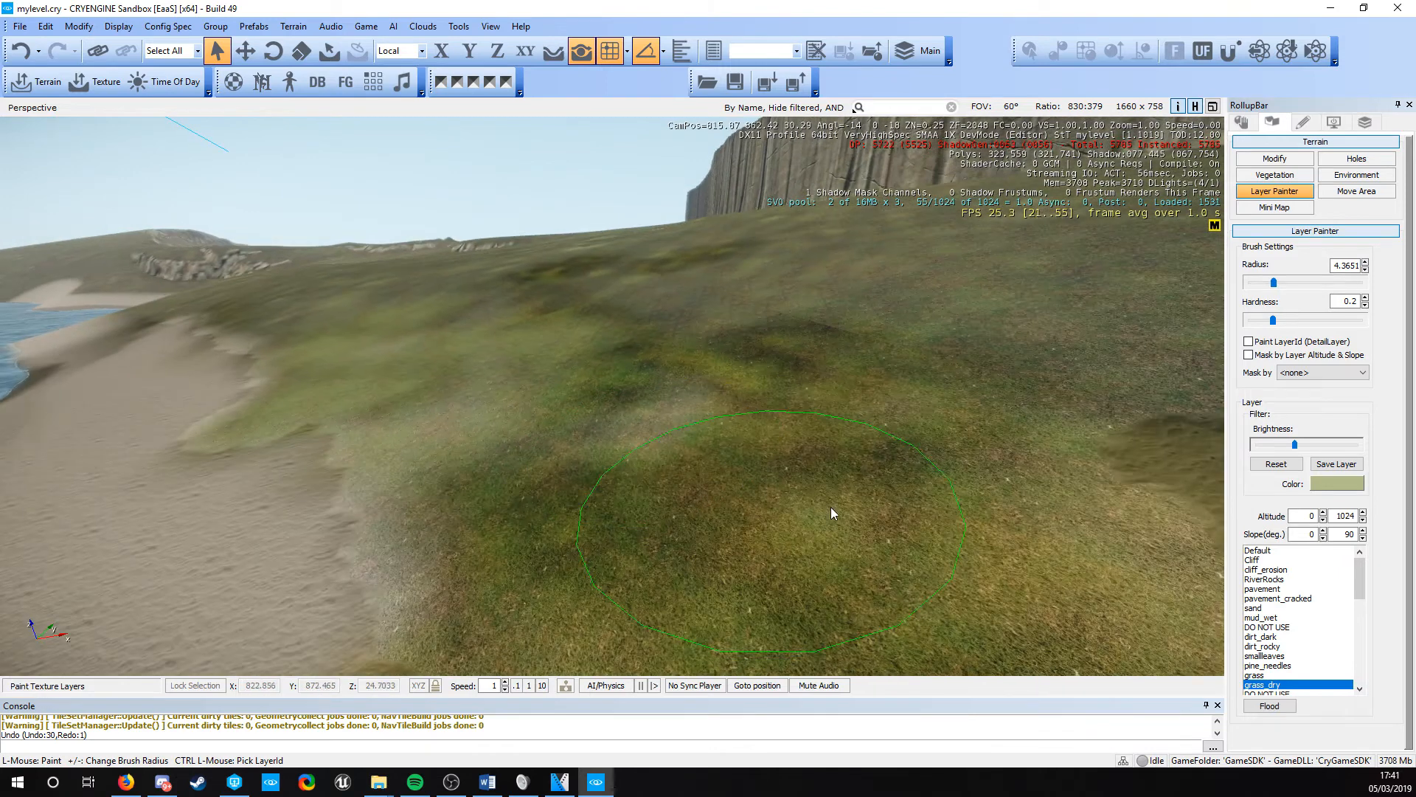
pyautogui.moveTo(663, 482)
pyautogui.mouseDown()
pyautogui.moveTo(458, 528)
pyautogui.moveTo(689, 540)
pyautogui.moveTo(557, 348)
pyautogui.mouseUp()
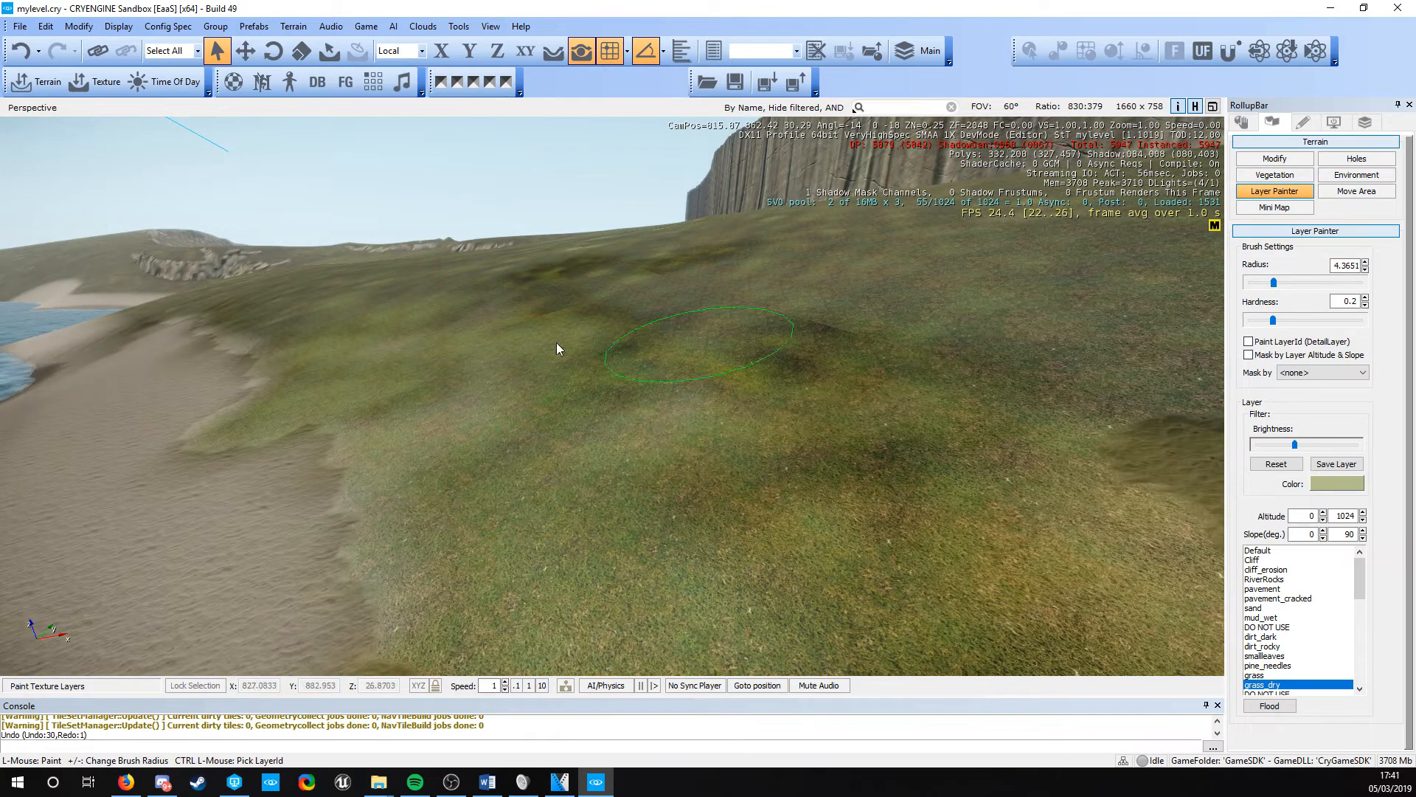
pyautogui.moveTo(711, 438); pyautogui.dragTo(647, 297)
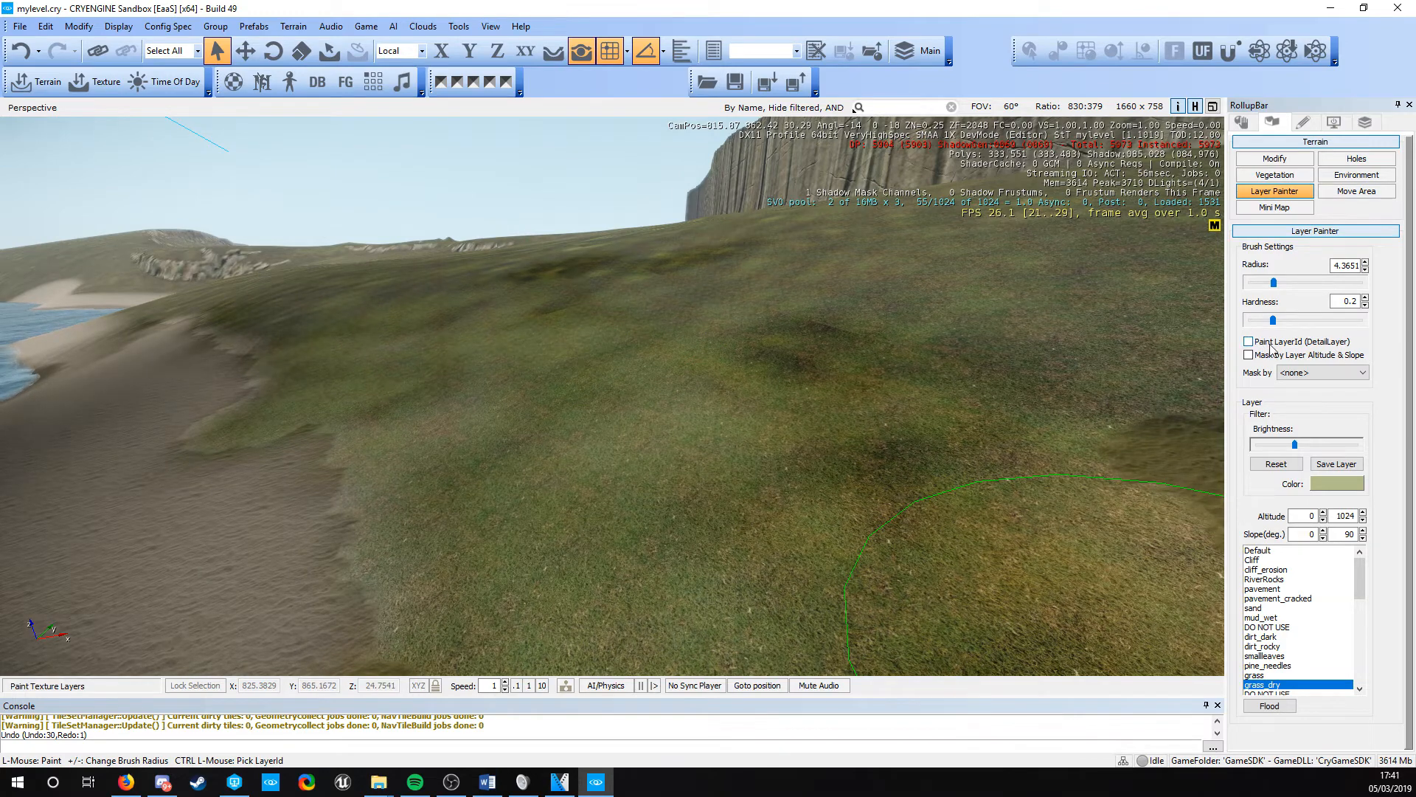
# Switch to the grass layer and paint its colour over the blended slope next to the beach
pyautogui.press('a')
pyautogui.moveTo(450, 361); pyautogui.dragTo(747, 432, button='right')
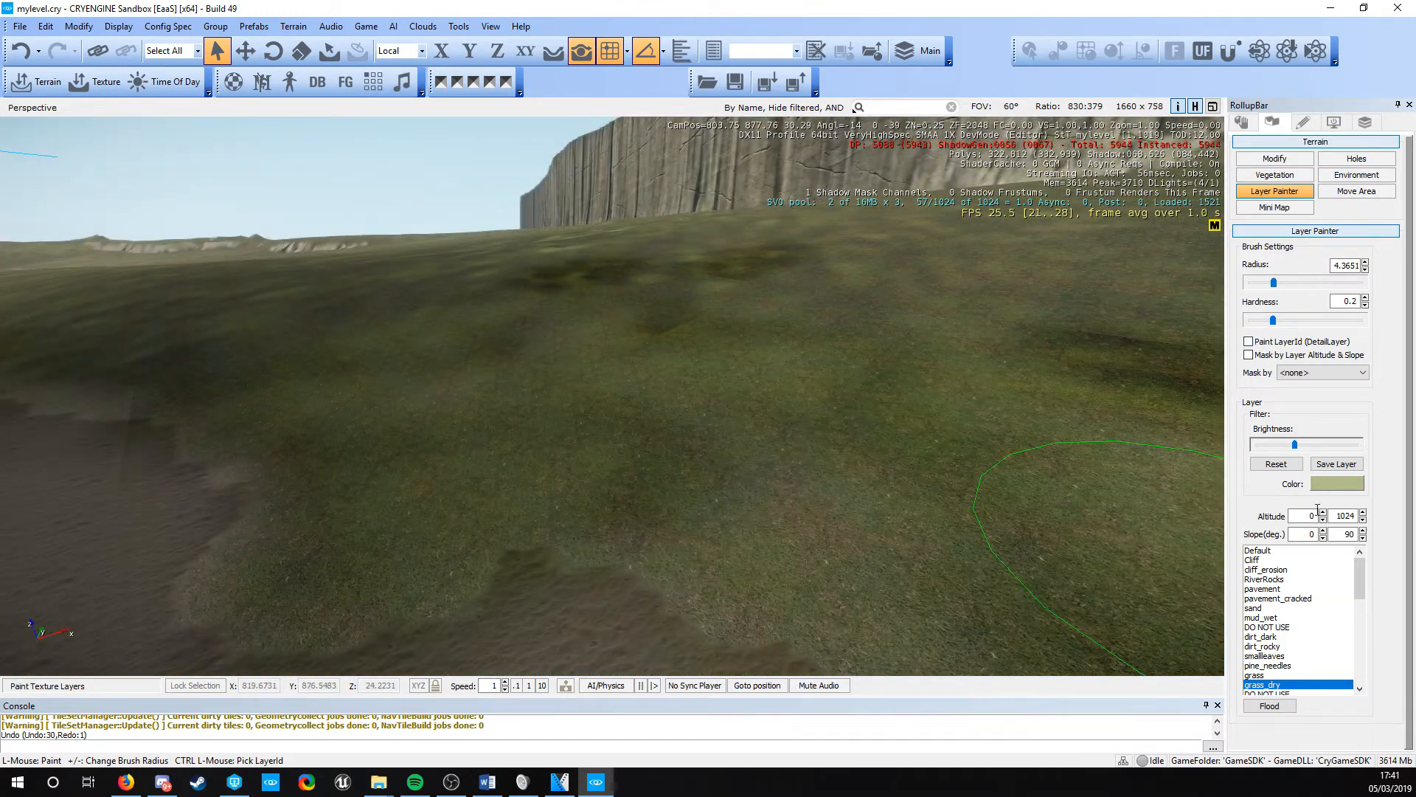
pyautogui.moveTo(907, 537); pyautogui.dragTo(527, 306, button='right')
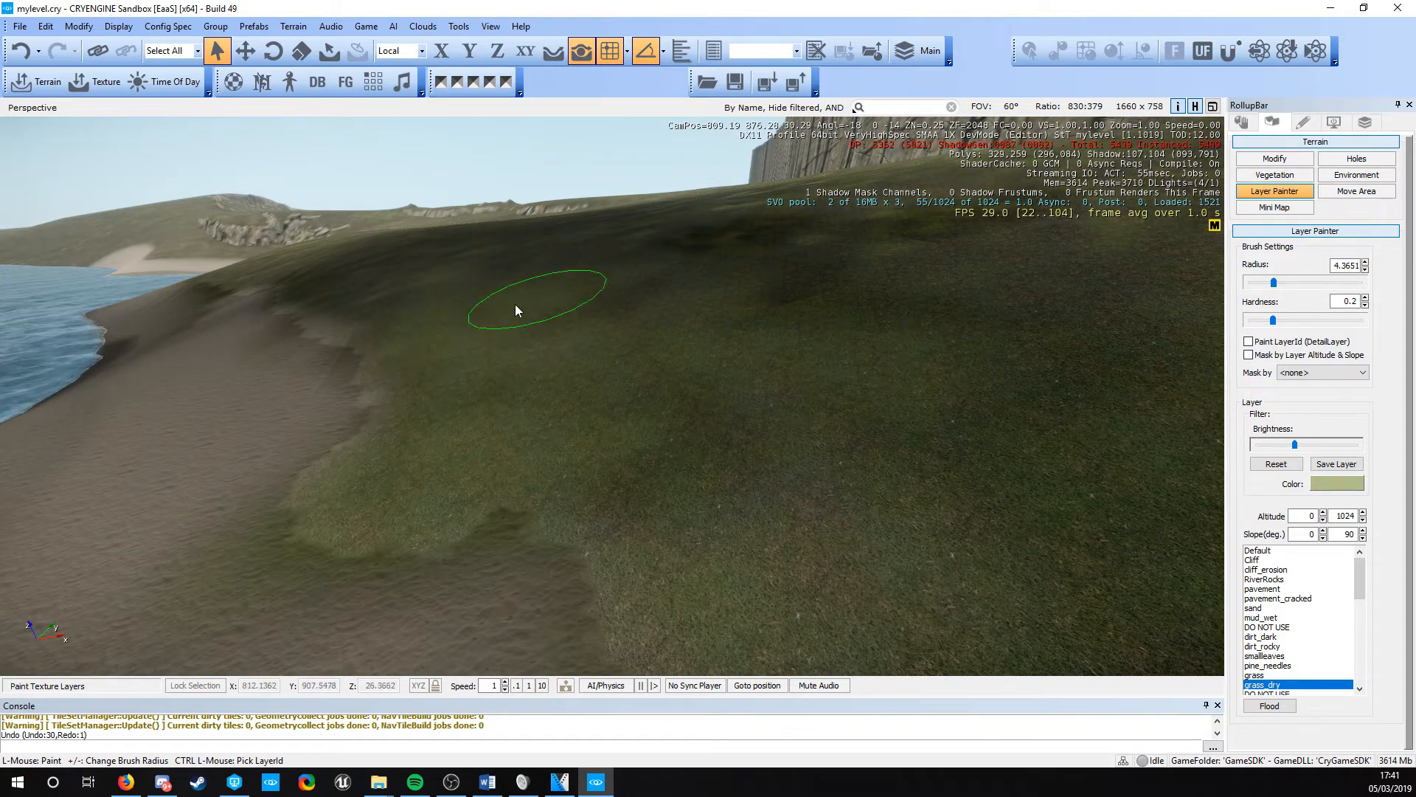
pyautogui.click(1254, 675)
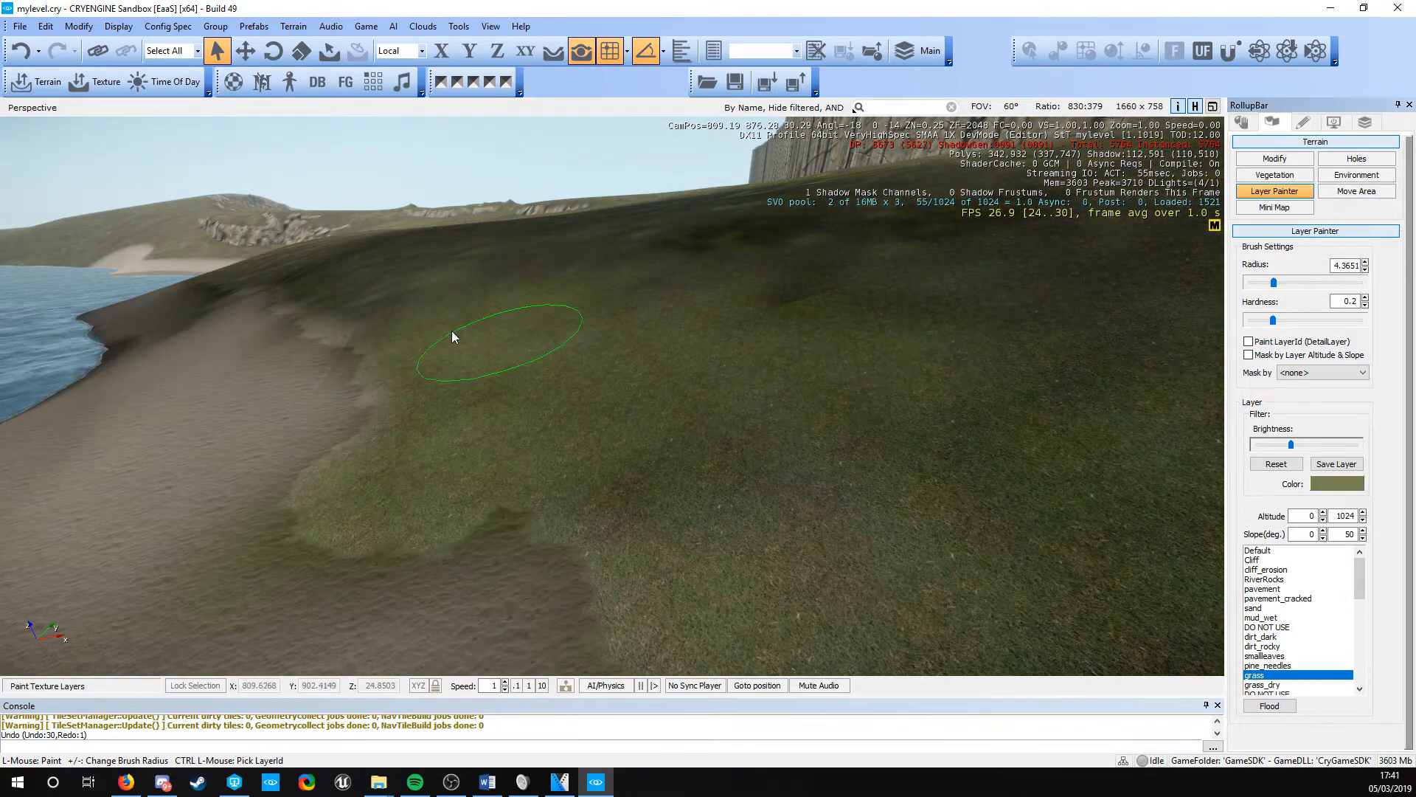
pyautogui.moveTo(466, 342)
pyautogui.mouseDown()
pyautogui.moveTo(761, 481)
pyautogui.moveTo(759, 300)
pyautogui.moveTo(485, 401)
pyautogui.moveTo(553, 496)
pyautogui.mouseUp()
pyautogui.press('s')
pyautogui.press('d')
pyautogui.moveTo(553, 496); pyautogui.dragTo(520, 463, button='right')
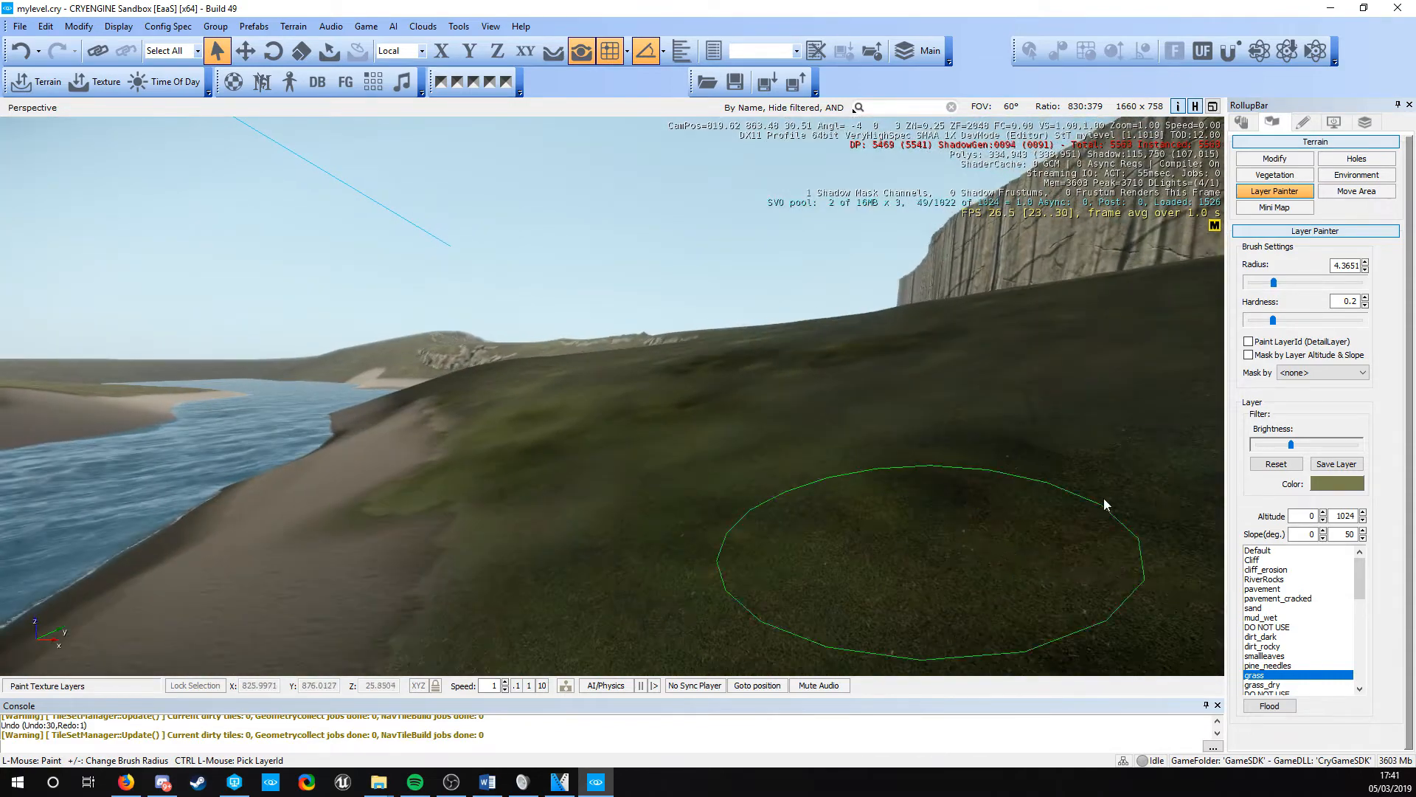
pyautogui.click(1263, 685)
pyautogui.press('a')
pyautogui.moveTo(607, 449)
pyautogui.mouseDown(button='right')
pyautogui.moveTo(640, 445)
pyautogui.moveTo(629, 436)
pyautogui.moveTo(619, 451)
pyautogui.mouseUp(button='right')
pyautogui.press('s')
pyautogui.press('a')
pyautogui.moveTo(399, 522); pyautogui.dragTo(519, 481, button='right')
pyautogui.press('d')
pyautogui.press('w')
# Select the grass layer, turn on Paint LayerId (DetailLayer), and paint grass over the isolated yellow sand patch
pyautogui.click(1257, 675)
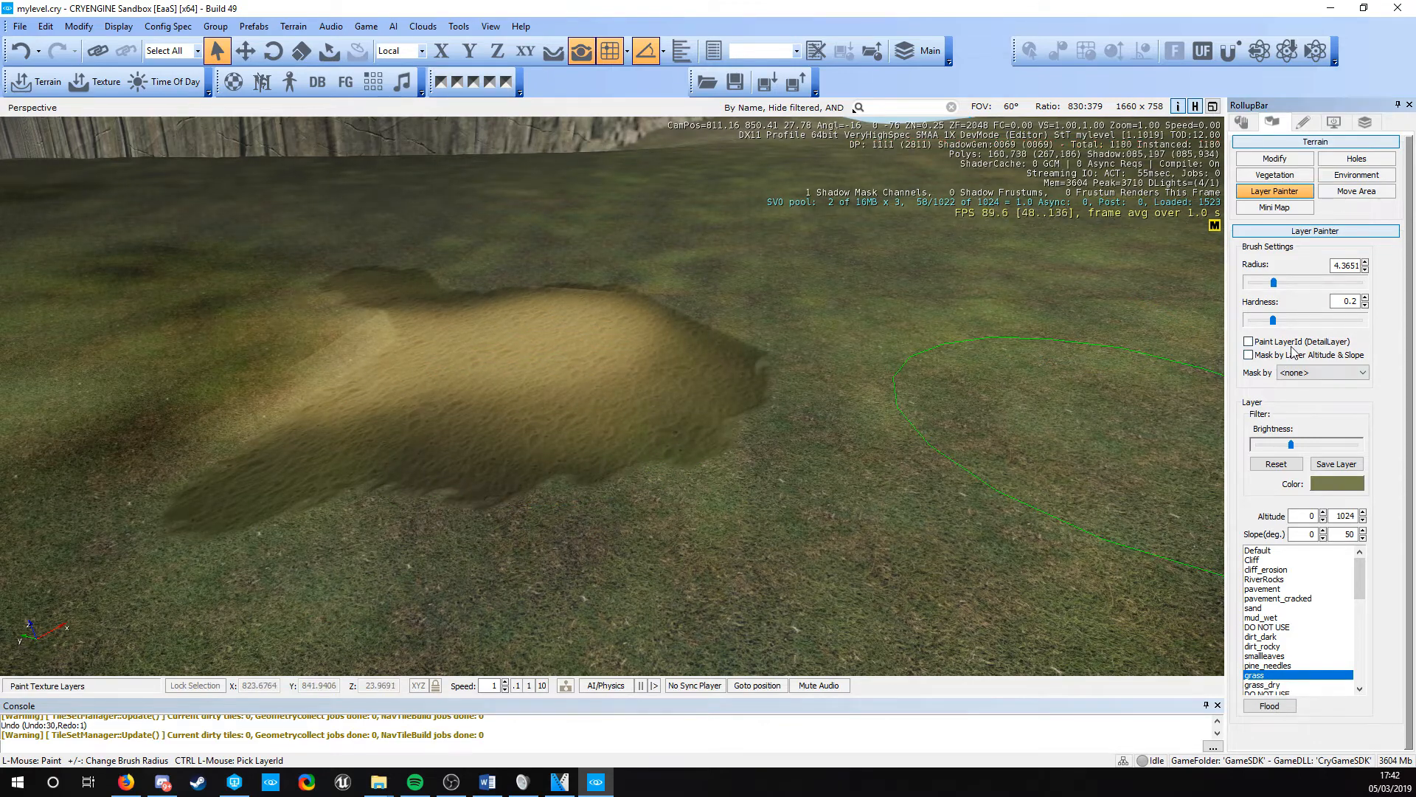
pyautogui.moveTo(595, 436)
pyautogui.mouseDown()
pyautogui.moveTo(280, 427)
pyautogui.moveTo(396, 280)
pyautogui.moveTo(631, 445)
pyautogui.moveTo(587, 260)
pyautogui.mouseUp()
pyautogui.press('d')
pyautogui.moveTo(588, 260); pyautogui.dragTo(664, 309, button='right')
pyautogui.moveTo(827, 305); pyautogui.dragTo(594, 395, button='right')
pyautogui.press('a')
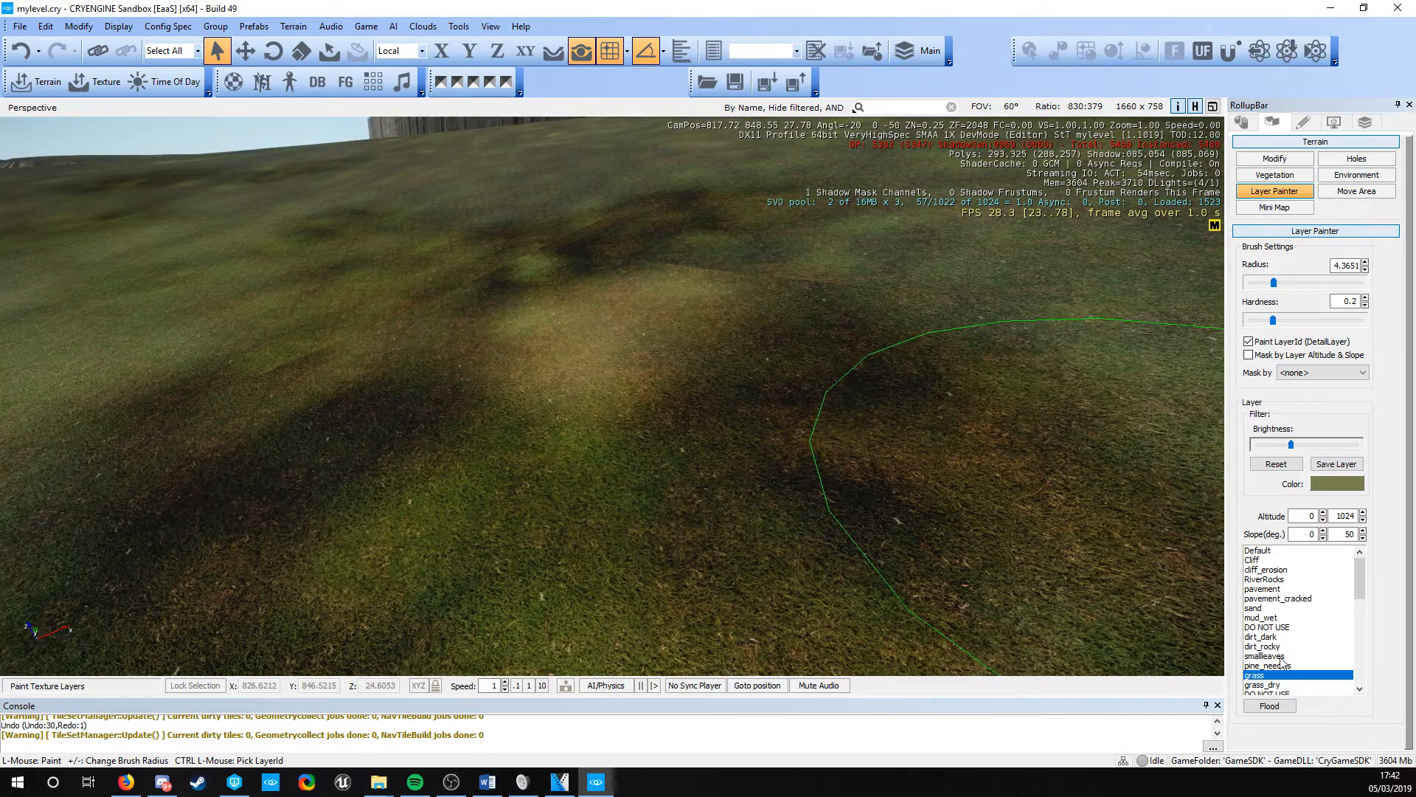
# Select the grass_dry layer, turn off Paint LayerId (DetailLayer), and paint its colour over the dark and yellow blotches on the slope
pyautogui.click(1282, 686)
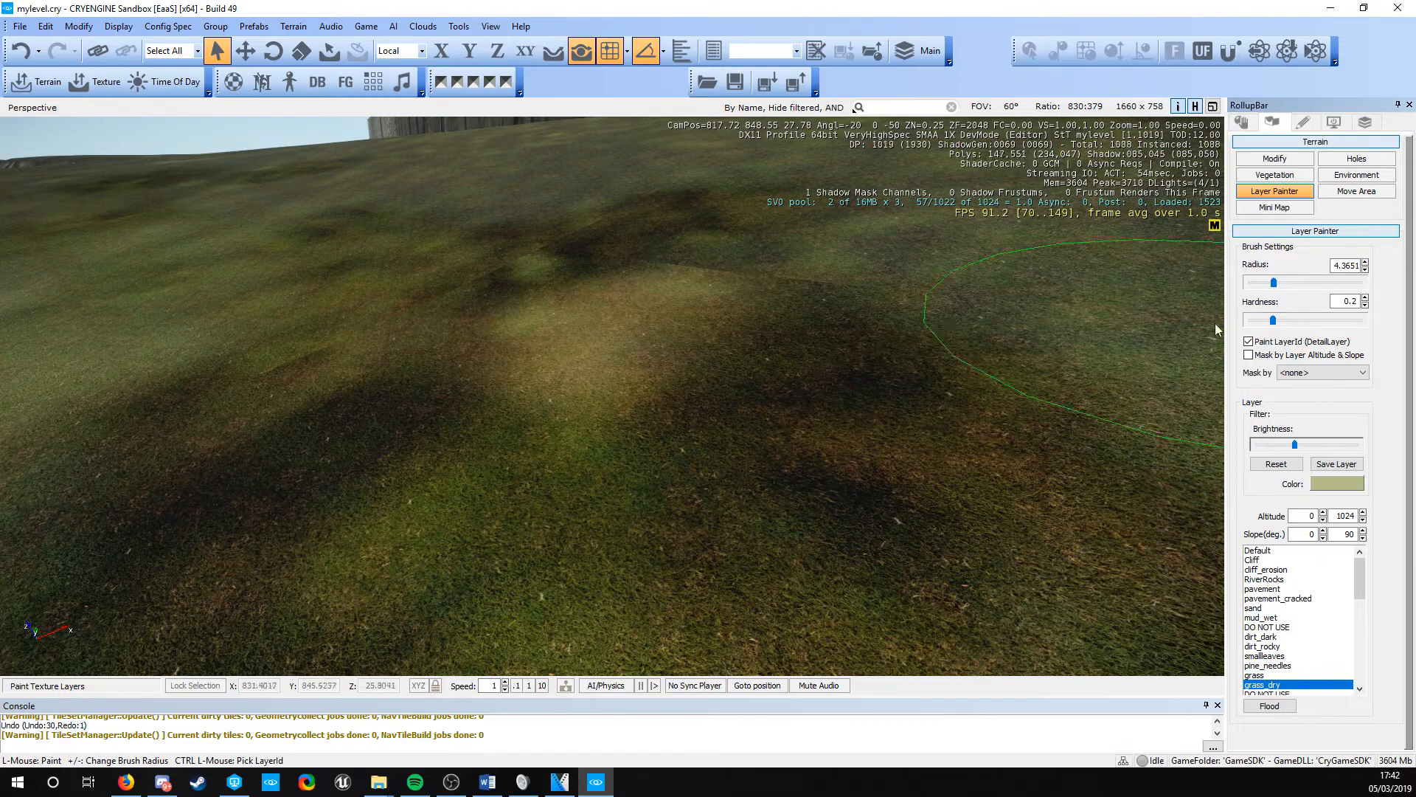
pyautogui.click(1277, 343)
pyautogui.press('s')
pyautogui.moveTo(609, 402)
pyautogui.mouseDown(button='right')
pyautogui.moveTo(596, 412)
pyautogui.moveTo(663, 383)
pyautogui.moveTo(599, 368)
pyautogui.moveTo(393, 432)
pyautogui.mouseUp(button='right')
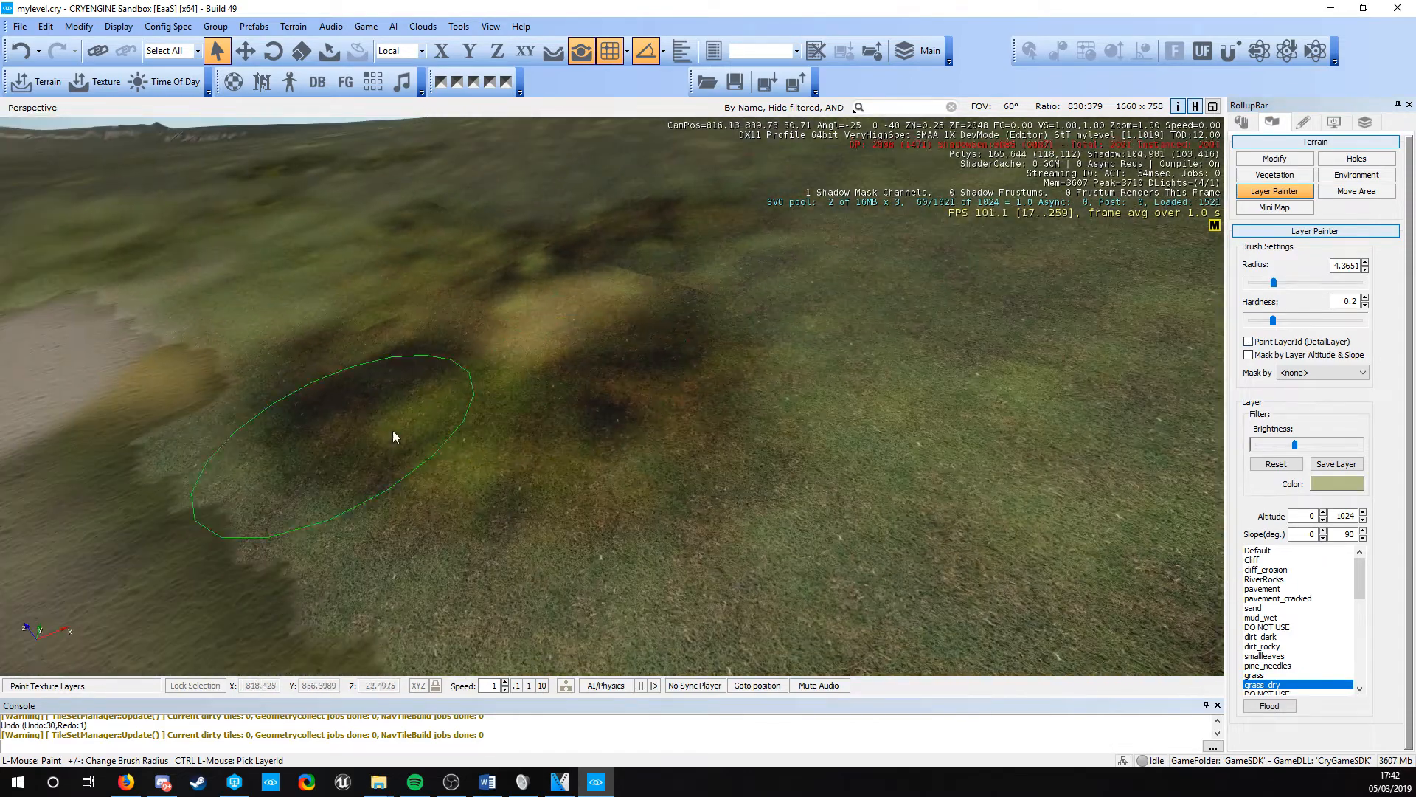
pyautogui.moveTo(393, 435)
pyautogui.mouseDown()
pyautogui.moveTo(512, 397)
pyautogui.moveTo(326, 441)
pyautogui.moveTo(596, 255)
pyautogui.moveTo(753, 503)
pyautogui.moveTo(782, 627)
pyautogui.mouseUp()
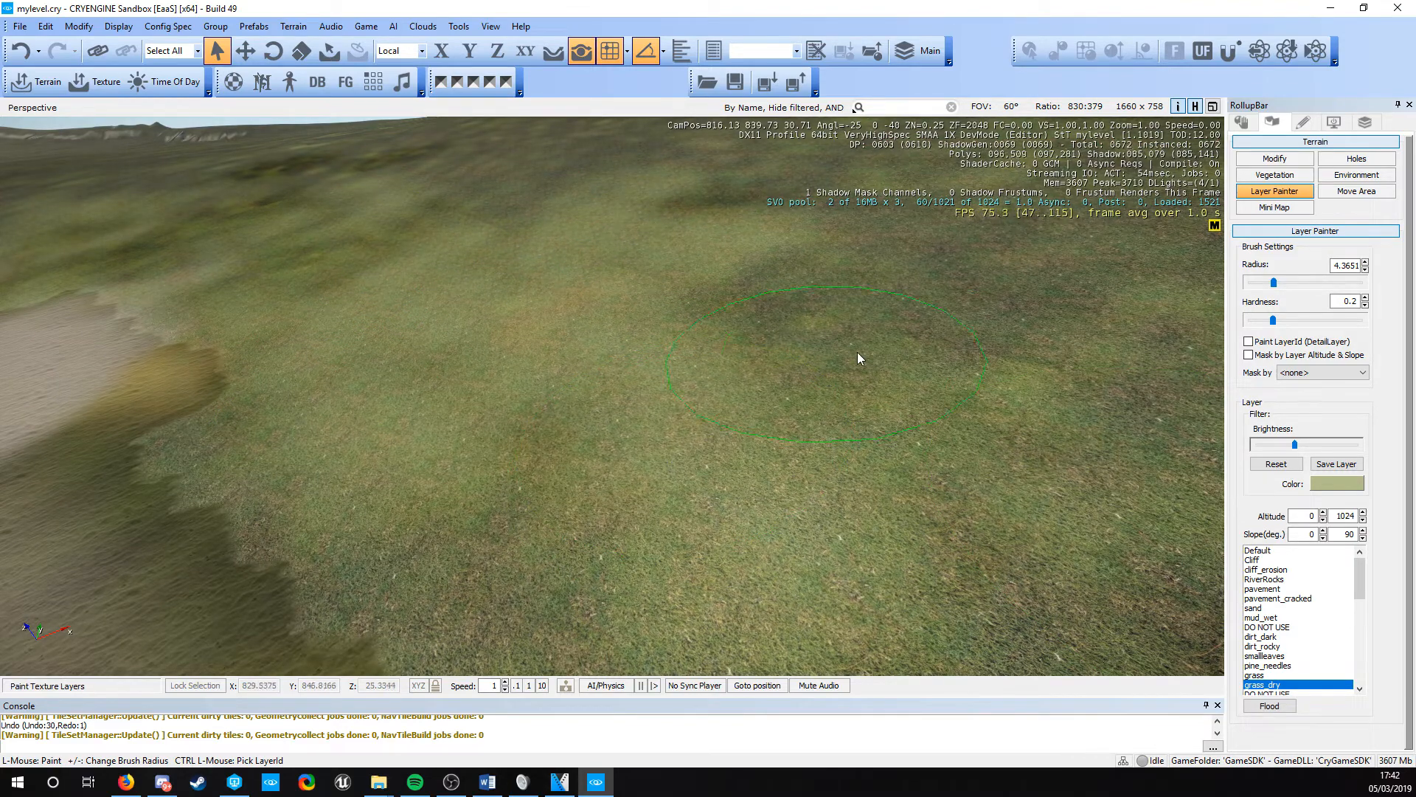
# Switch to the grass layer, enlarge the brush radius to 16.982, and paint its colour over the blended slope beside the beach
pyautogui.click(1255, 675)
pyautogui.moveTo(724, 510)
pyautogui.mouseDown()
pyautogui.moveTo(286, 406)
pyautogui.moveTo(580, 234)
pyautogui.moveTo(925, 303)
pyautogui.mouseUp()
pyautogui.click(1317, 285)
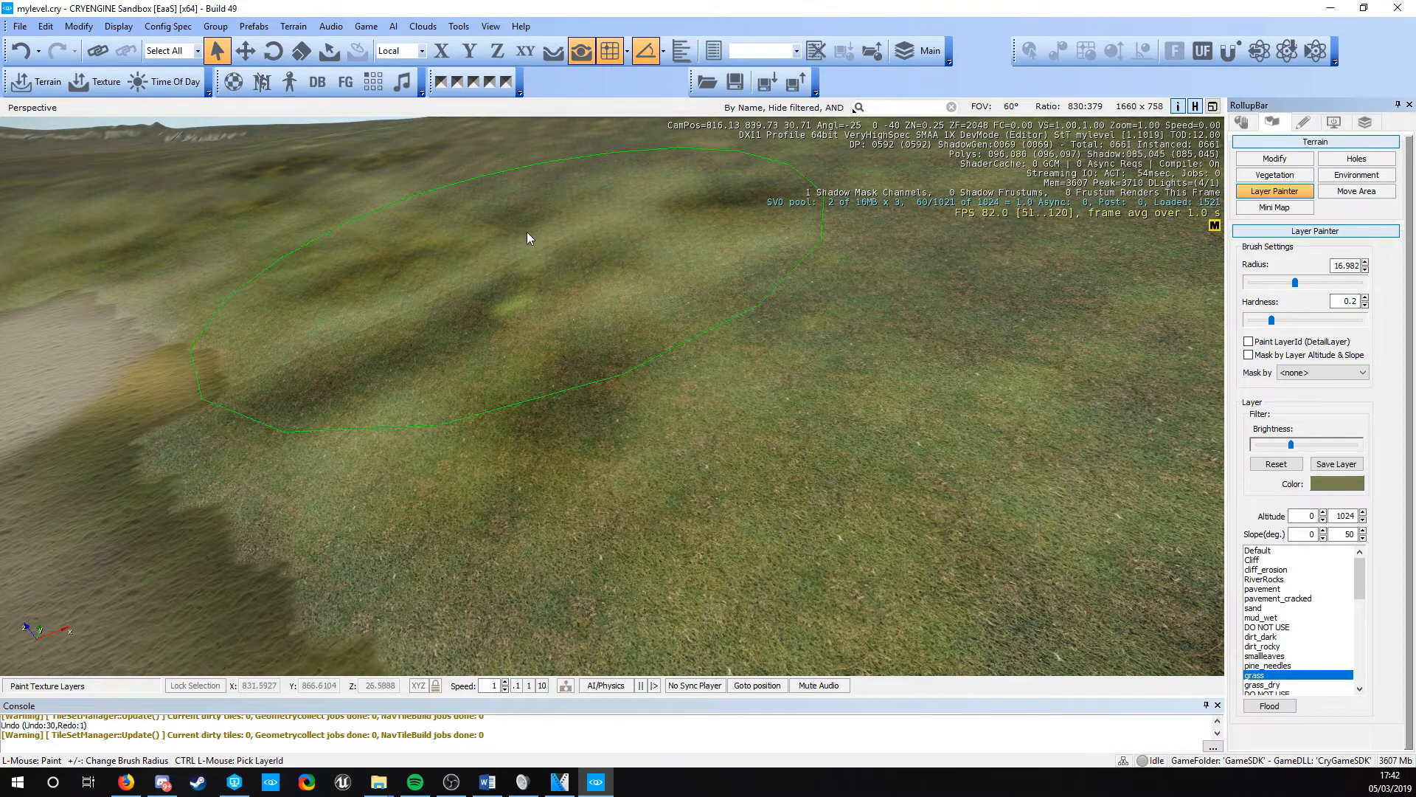
pyautogui.moveTo(527, 232); pyautogui.dragTo(804, 348)
pyautogui.press('s')
pyautogui.moveTo(509, 369); pyautogui.dragTo(583, 338, button='right')
pyautogui.moveTo(517, 369)
pyautogui.mouseDown()
pyautogui.moveTo(666, 367)
pyautogui.moveTo(472, 387)
pyautogui.mouseUp()
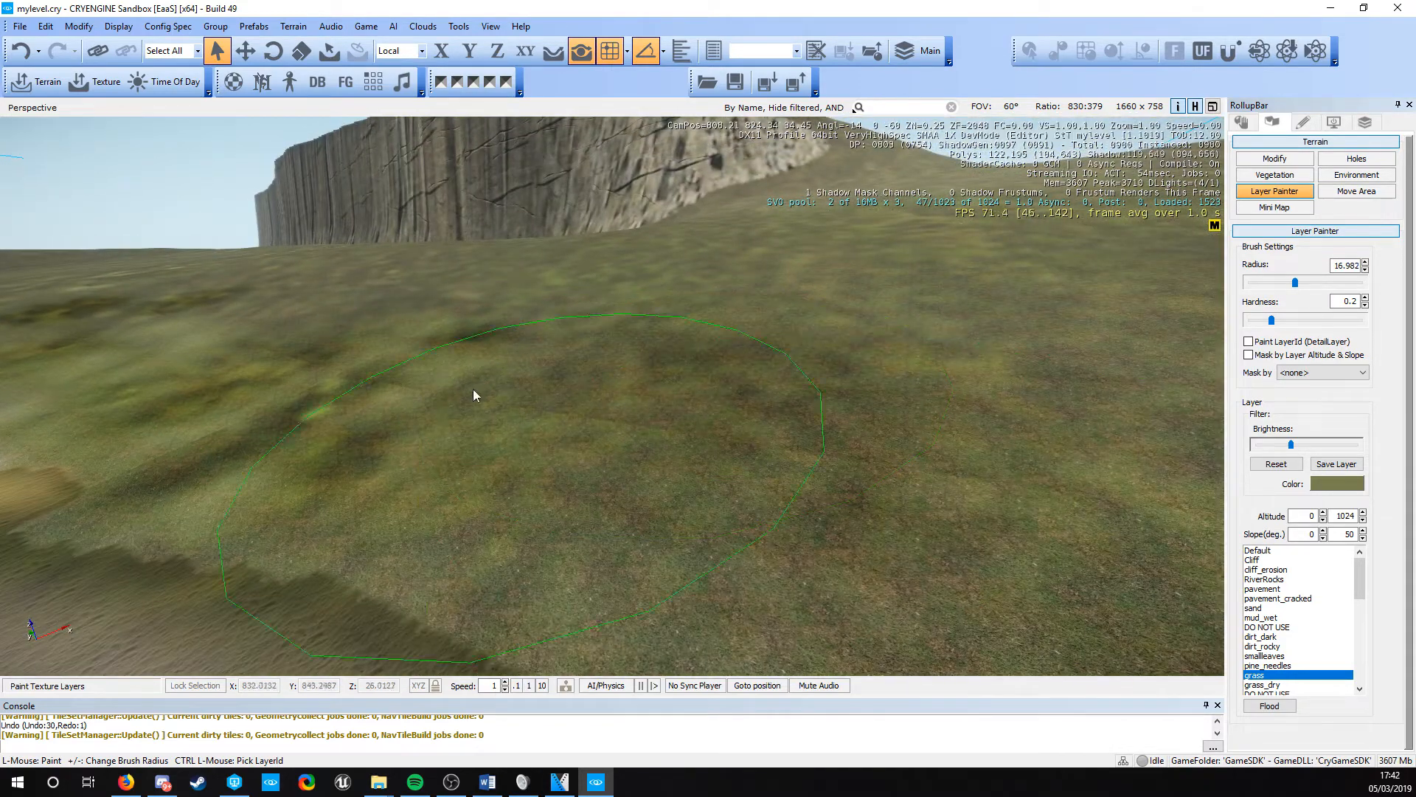
# Examine the grass blending along the beach edge and the slope below the cliff
pyautogui.press('w')
pyautogui.moveTo(369, 375)
pyautogui.mouseDown(button='right')
pyautogui.moveTo(221, 365)
pyautogui.moveTo(432, 373)
pyautogui.mouseUp(button='right')
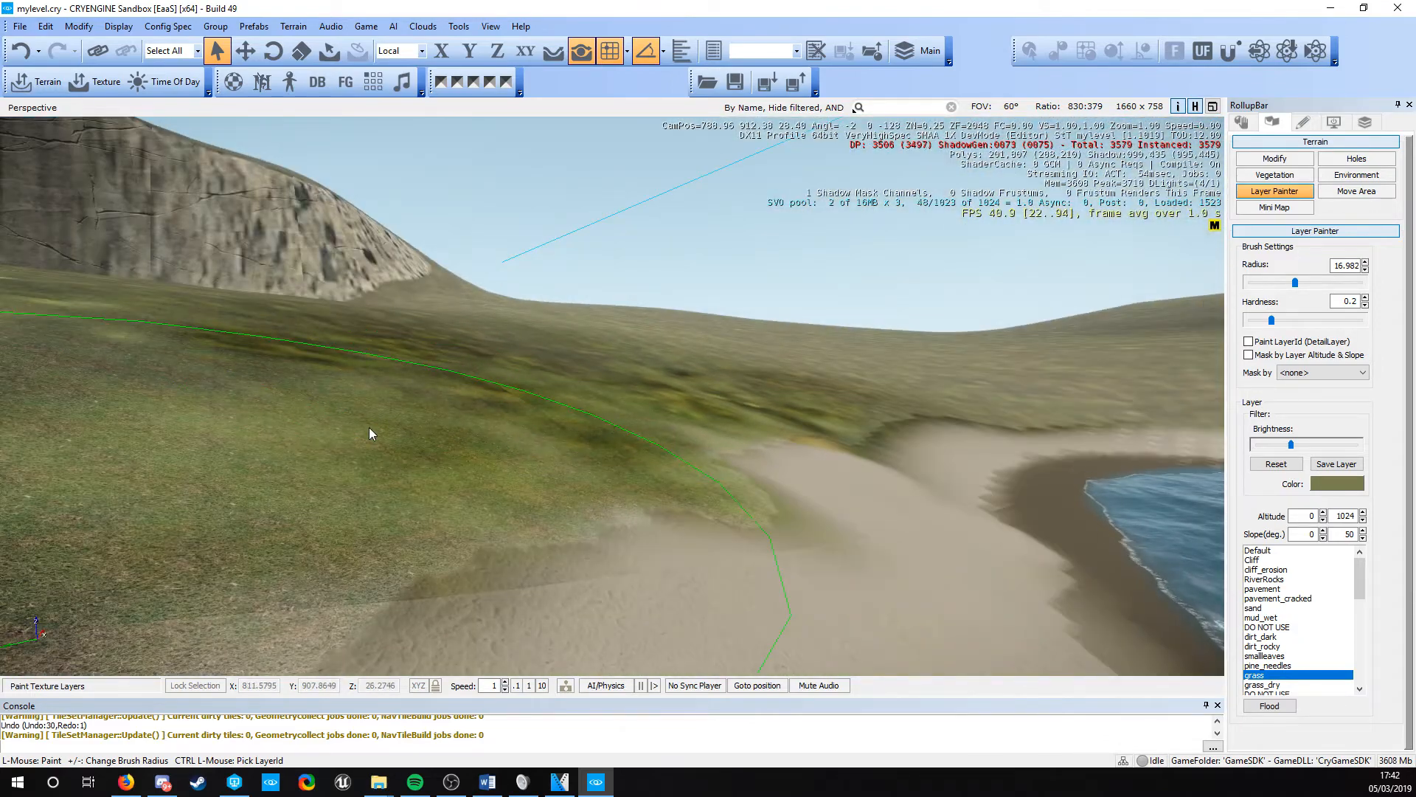
pyautogui.press('s')
pyautogui.moveTo(371, 434)
pyautogui.mouseDown(button='right')
pyautogui.moveTo(420, 434)
pyautogui.moveTo(361, 433)
pyautogui.mouseUp(button='right')
pyautogui.press('s')
pyautogui.moveTo(1167, 441); pyautogui.dragTo(906, 463, button='right')
pyautogui.press('w')
pyautogui.press('d')
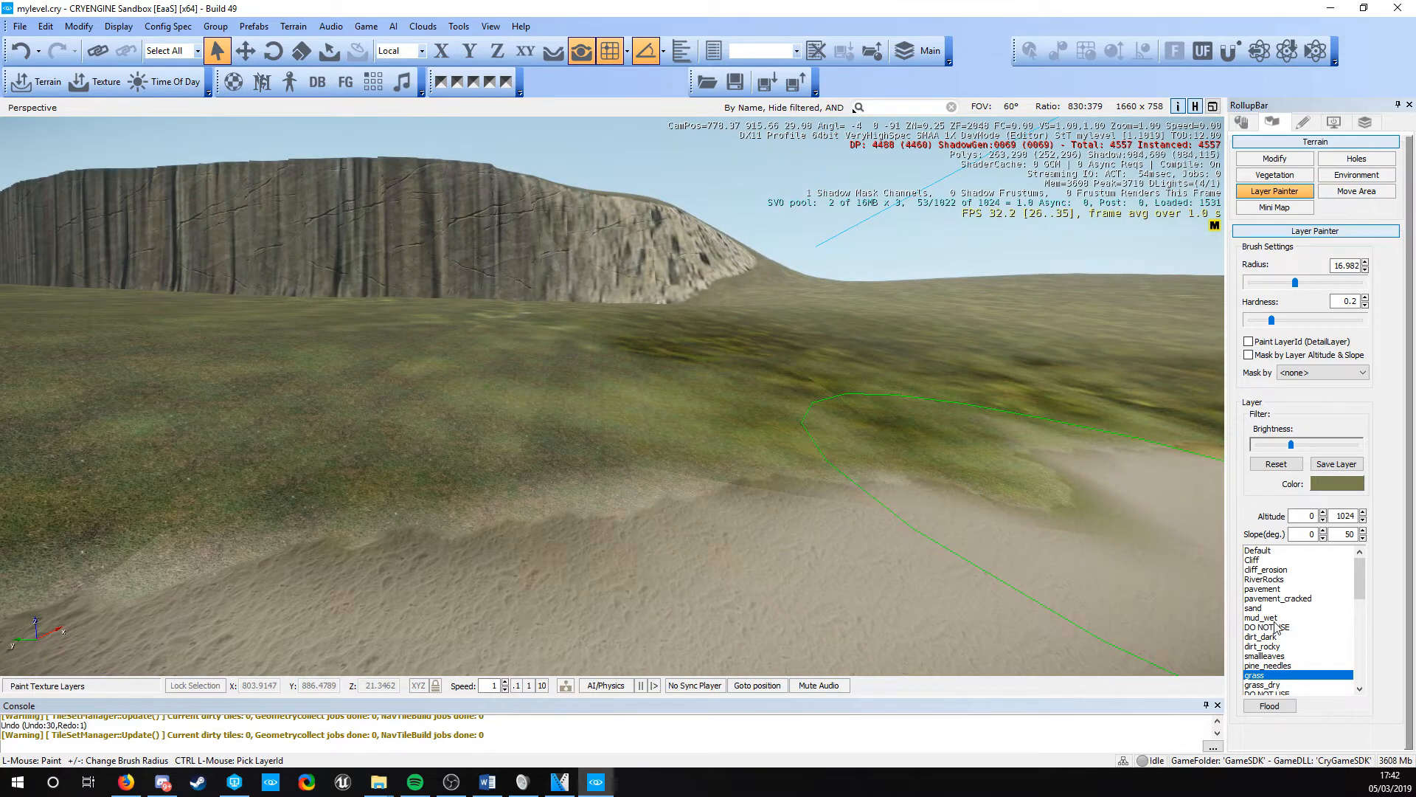
# Select the smalleaves layer, turn on Paint LayerId (DetailLayer), reduce the radius to about 5.75, and paint a rounded leaf patch on the grass
pyautogui.scroll(-1, 1283, 629)
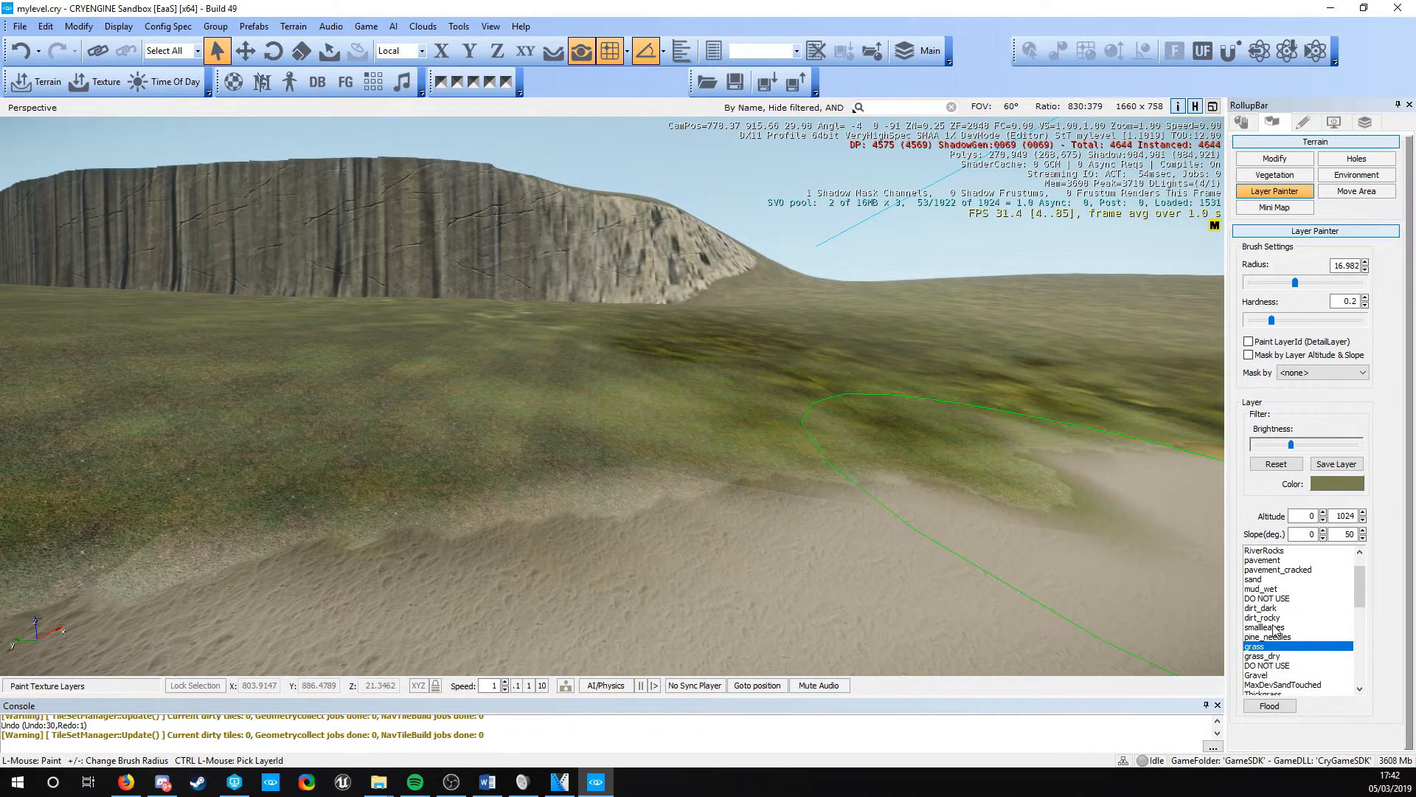
pyautogui.click(1273, 627)
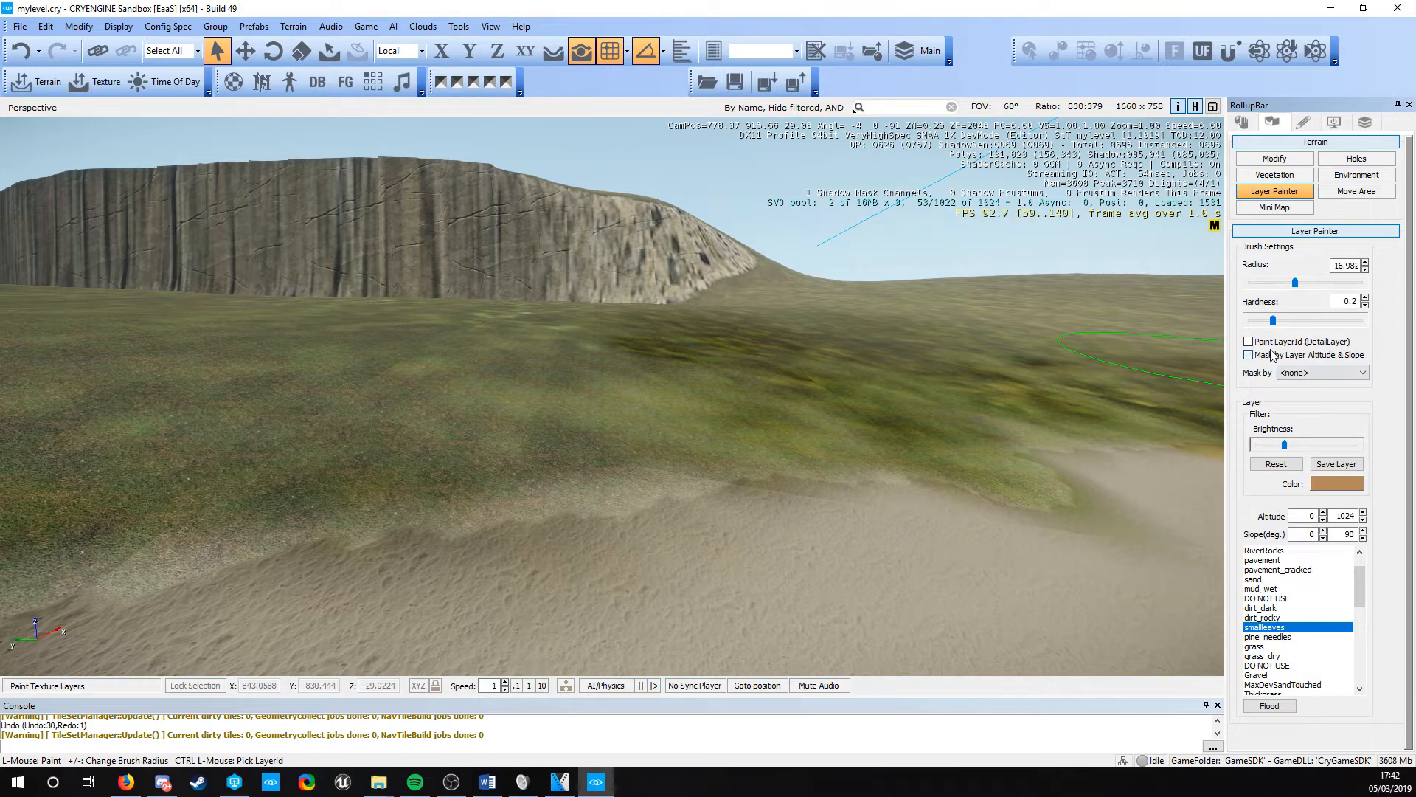
pyautogui.moveTo(776, 329)
pyautogui.mouseDown(button='right')
pyautogui.moveTo(700, 302)
pyautogui.moveTo(776, 329)
pyautogui.mouseUp(button='right')
pyautogui.press('w')
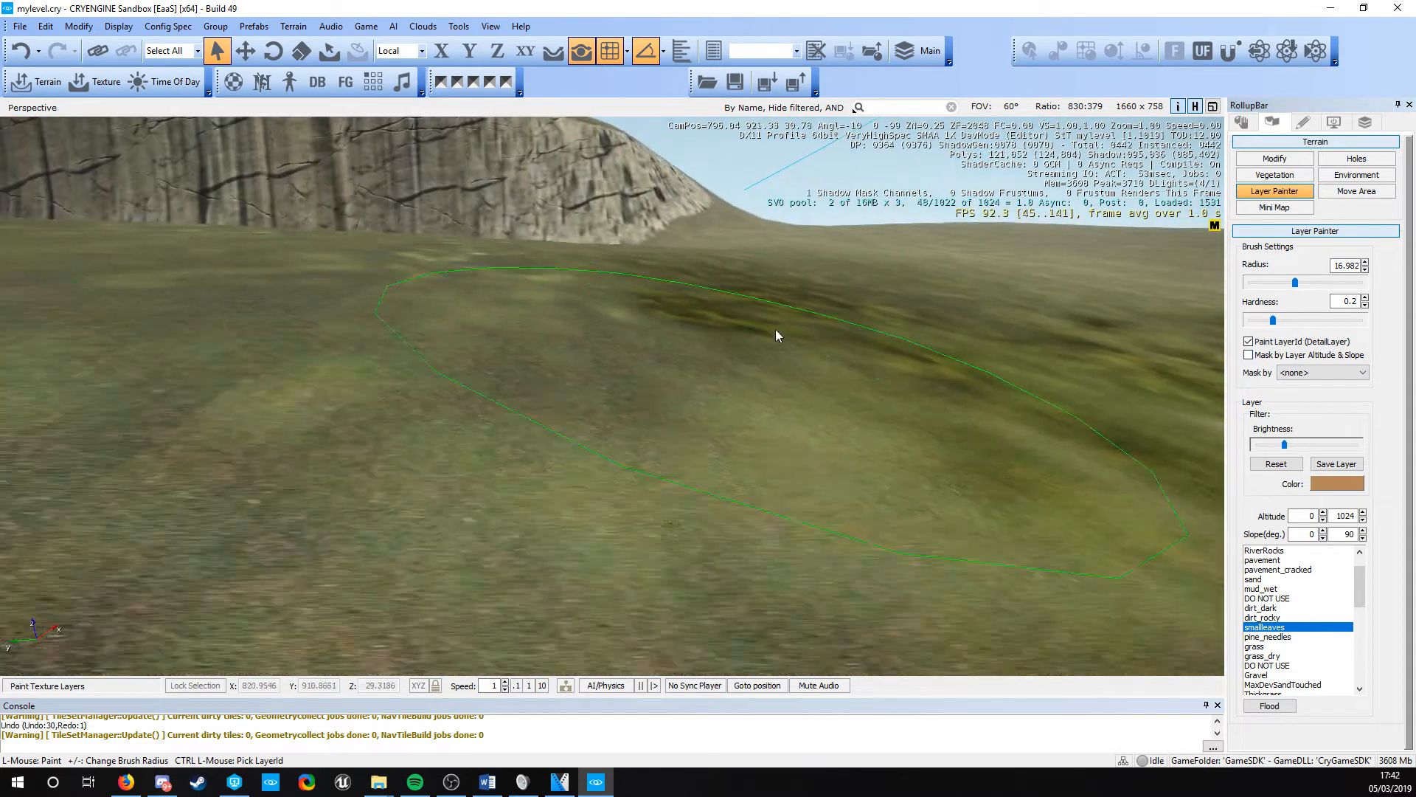
pyautogui.moveTo(1297, 284); pyautogui.dragTo(1279, 287)
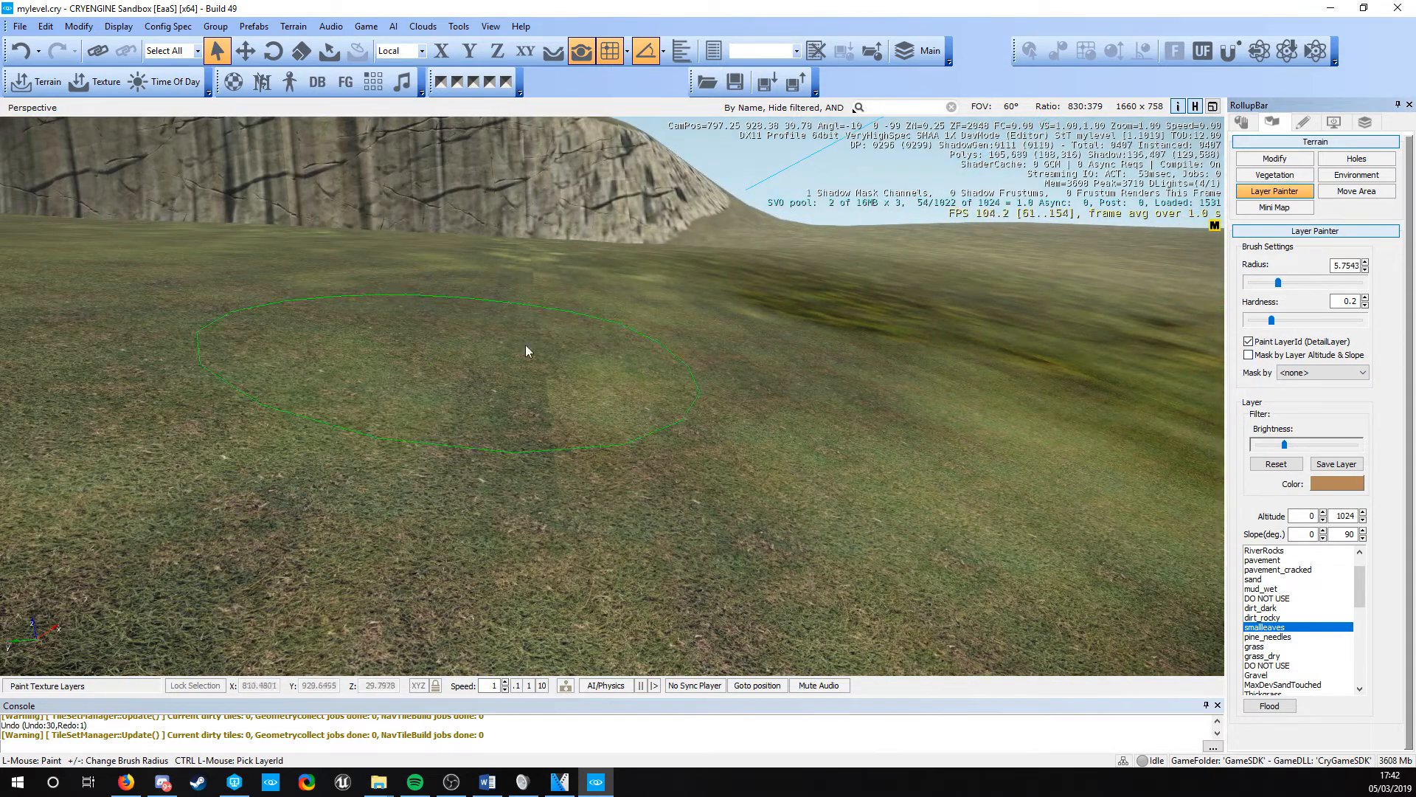
pyautogui.press('s')
pyautogui.moveTo(708, 384); pyautogui.dragTo(782, 391, button='right')
pyautogui.moveTo(442, 413)
pyautogui.mouseDown()
pyautogui.moveTo(559, 344)
pyautogui.moveTo(708, 457)
pyautogui.mouseUp()
# Examine the brown leaf patch and the surrounding grass from several angles
pyautogui.press('w')
pyautogui.moveTo(708, 457)
pyautogui.mouseDown(button='right')
pyautogui.moveTo(811, 435)
pyautogui.moveTo(723, 531)
pyautogui.moveTo(590, 443)
pyautogui.moveTo(568, 450)
pyautogui.mouseUp(button='right')
pyautogui.press('w')
pyautogui.moveTo(443, 458); pyautogui.dragTo(546, 461, button='right')
pyautogui.press('s')
pyautogui.press('a')
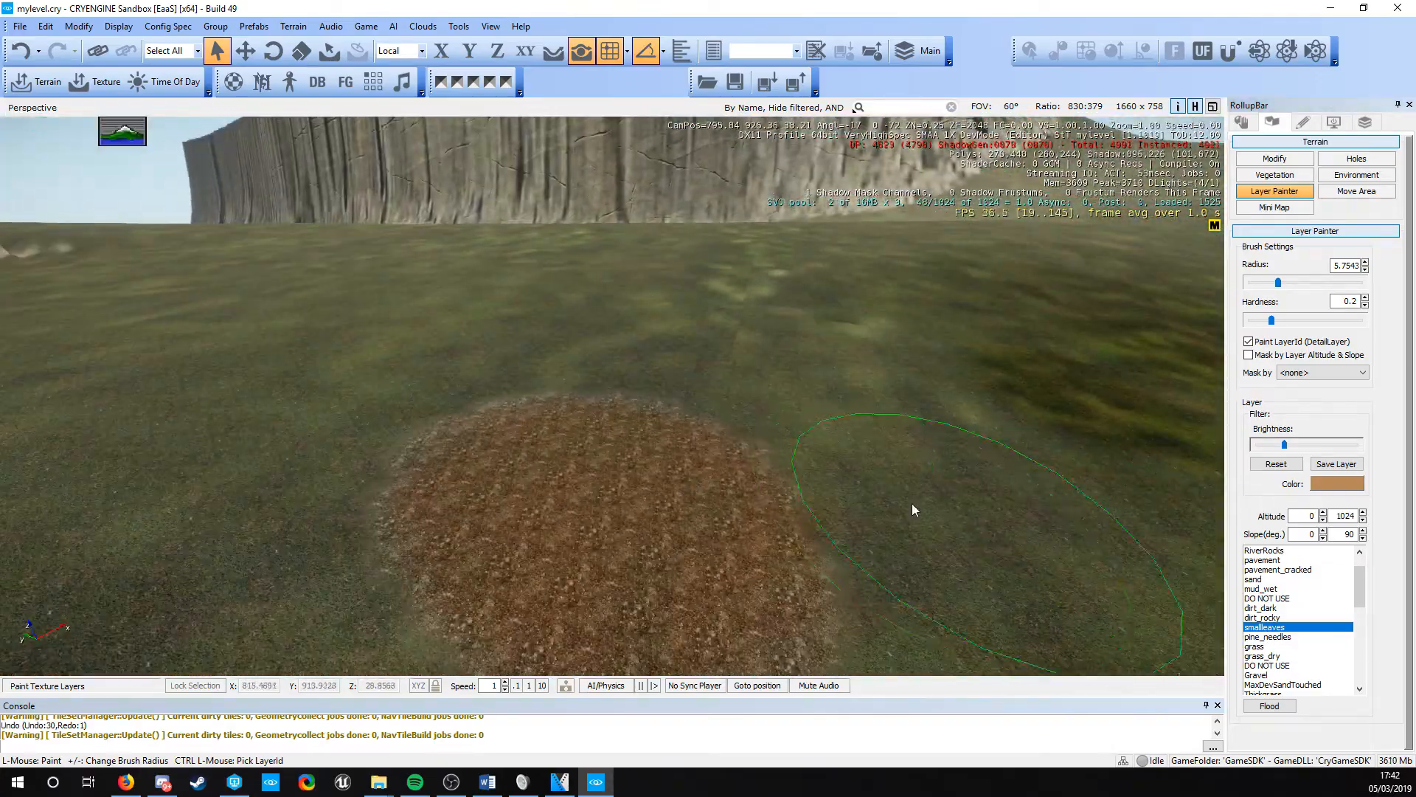
pyautogui.moveTo(915, 501); pyautogui.dragTo(966, 502, button='right')
pyautogui.press('a')
pyautogui.press('s')
pyautogui.moveTo(679, 435); pyautogui.dragTo(654, 415, button='right')
pyautogui.press('w')
pyautogui.press('d')
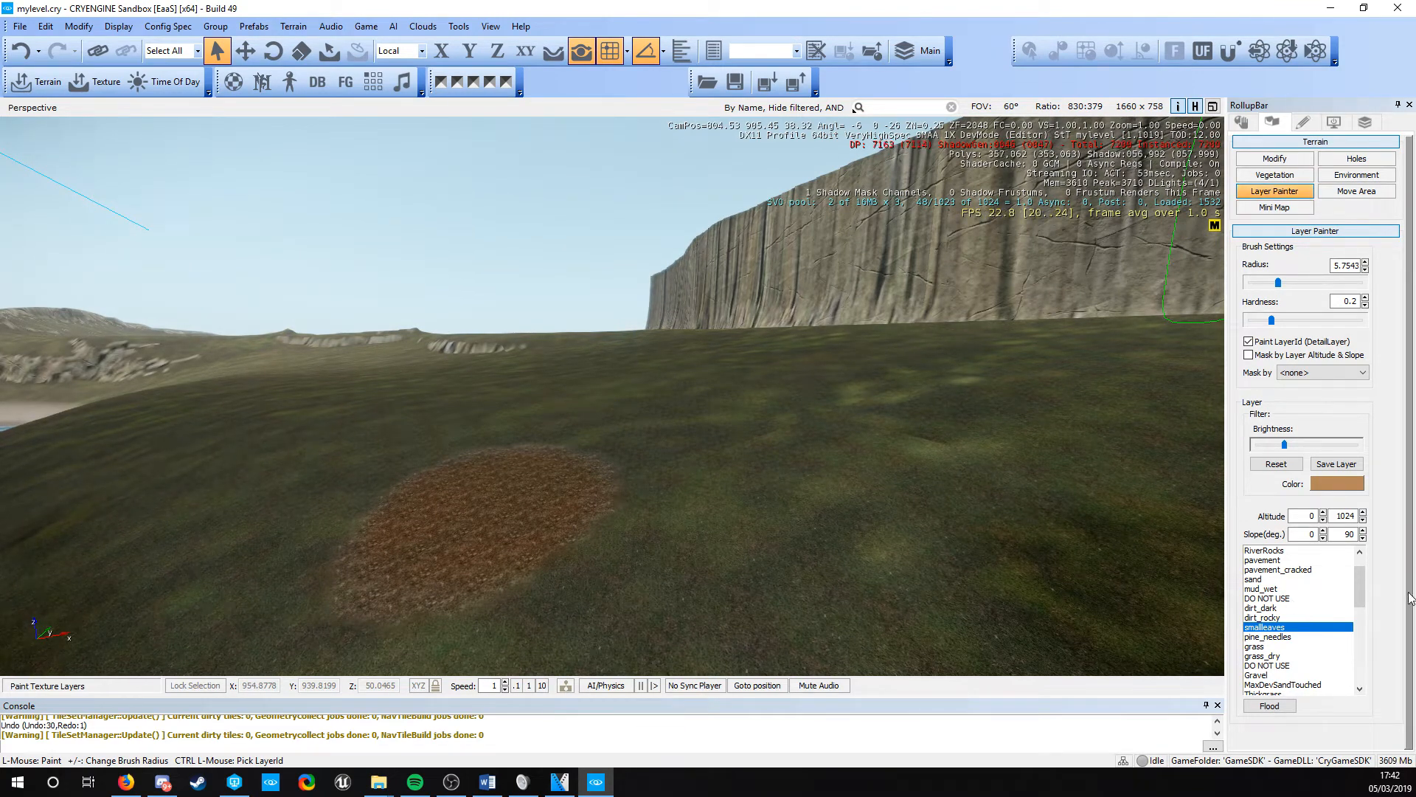
# Select the long_grass_proc layer and paint an area of long grass beside the brown leaf patch
pyautogui.moveTo(1360, 582); pyautogui.dragTo(1370, 667)
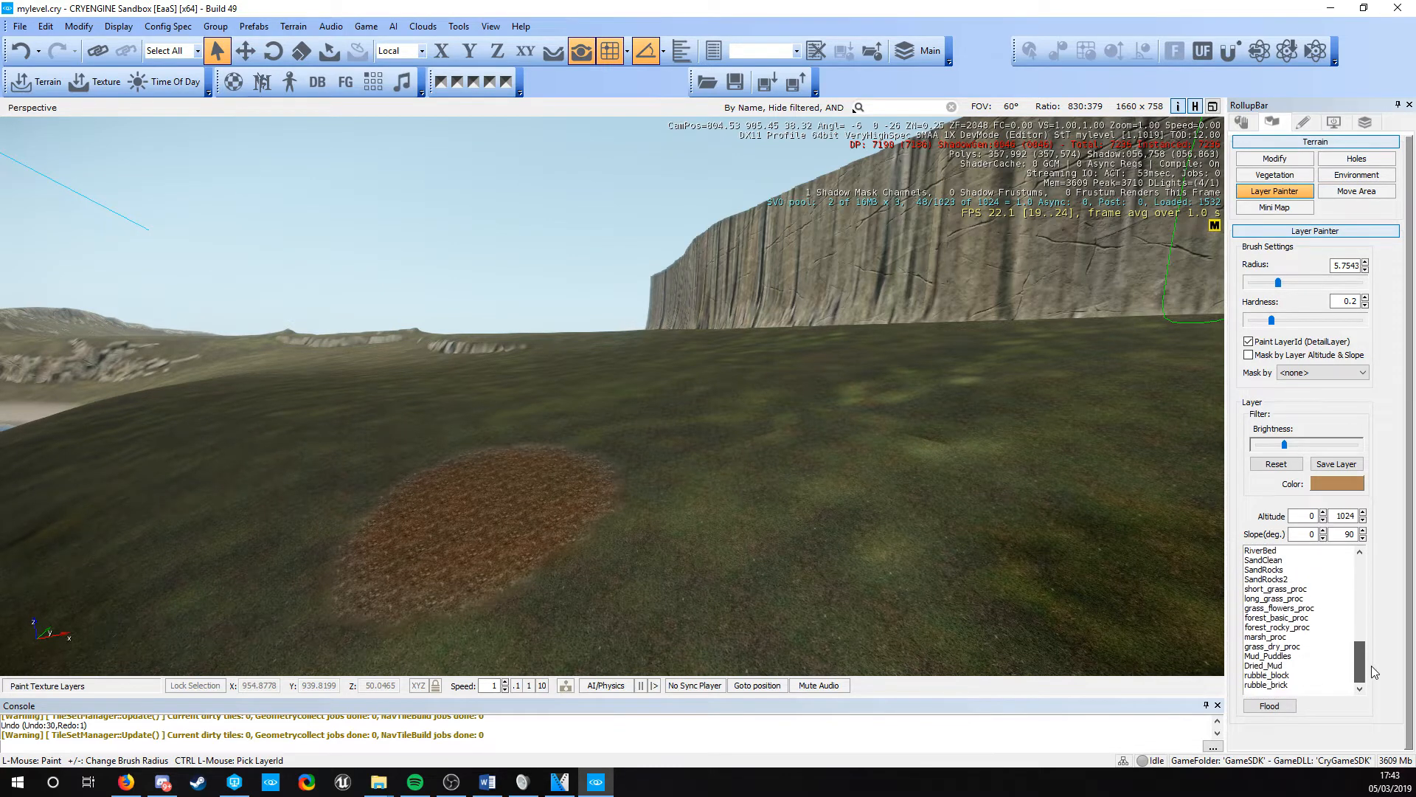
pyautogui.click(1294, 589)
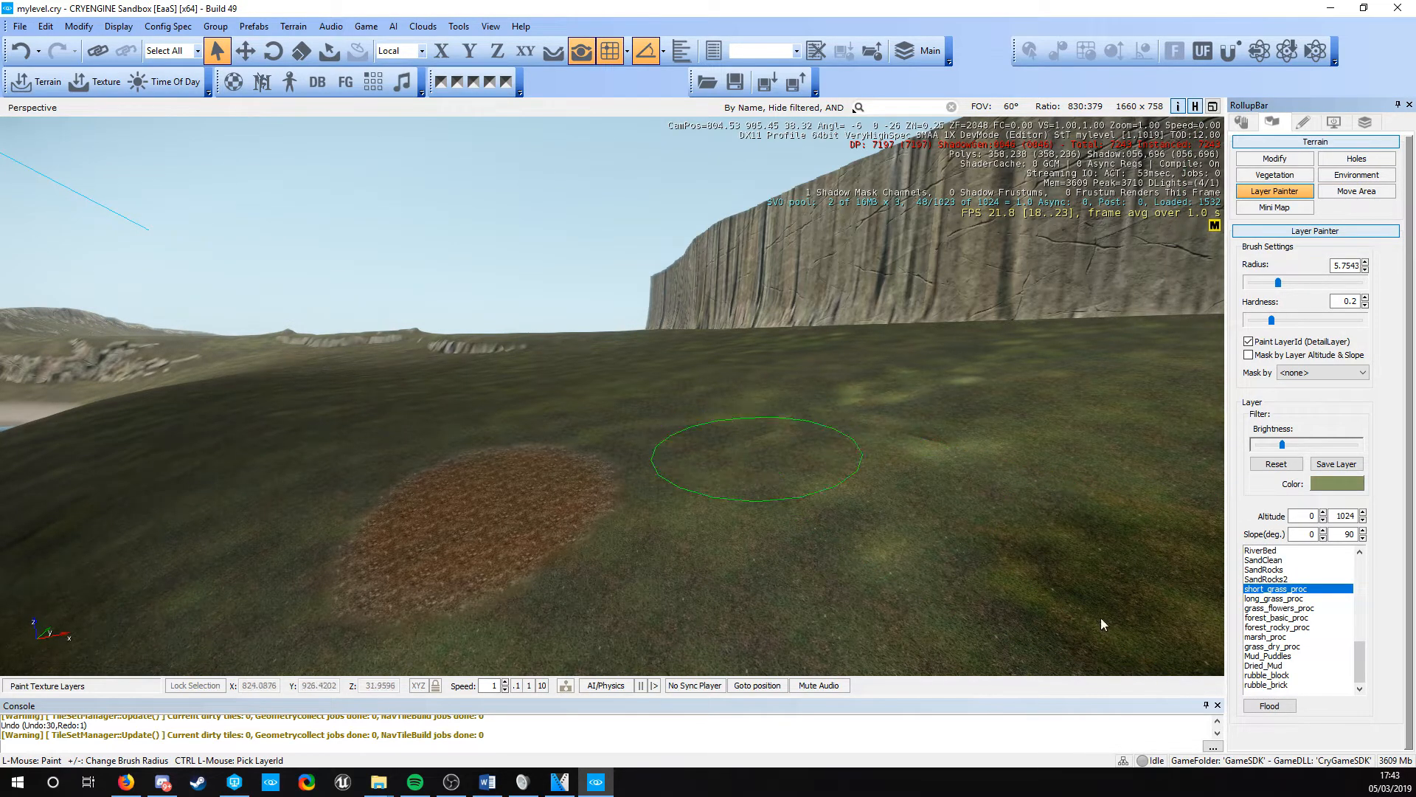
pyautogui.click(1263, 610)
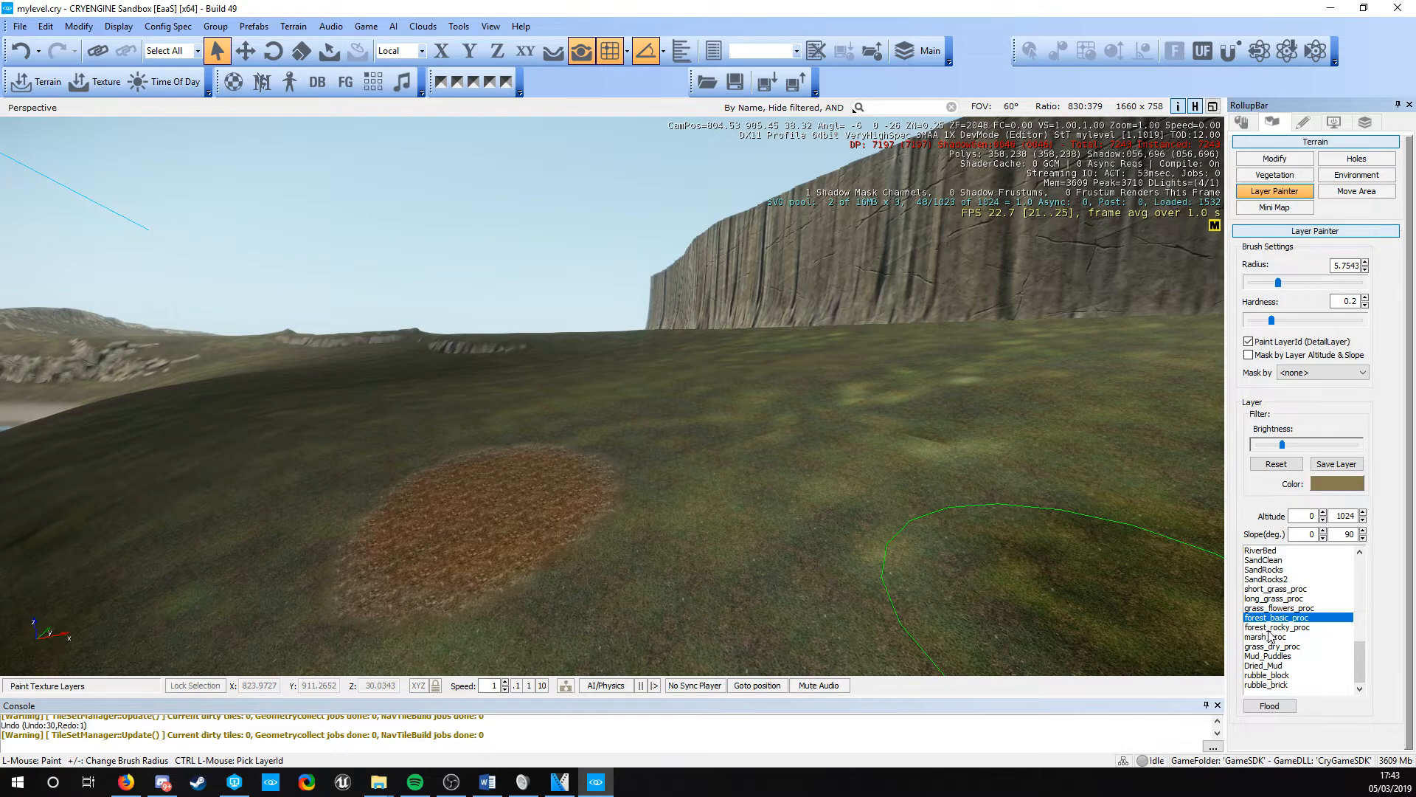
pyautogui.click(1280, 590)
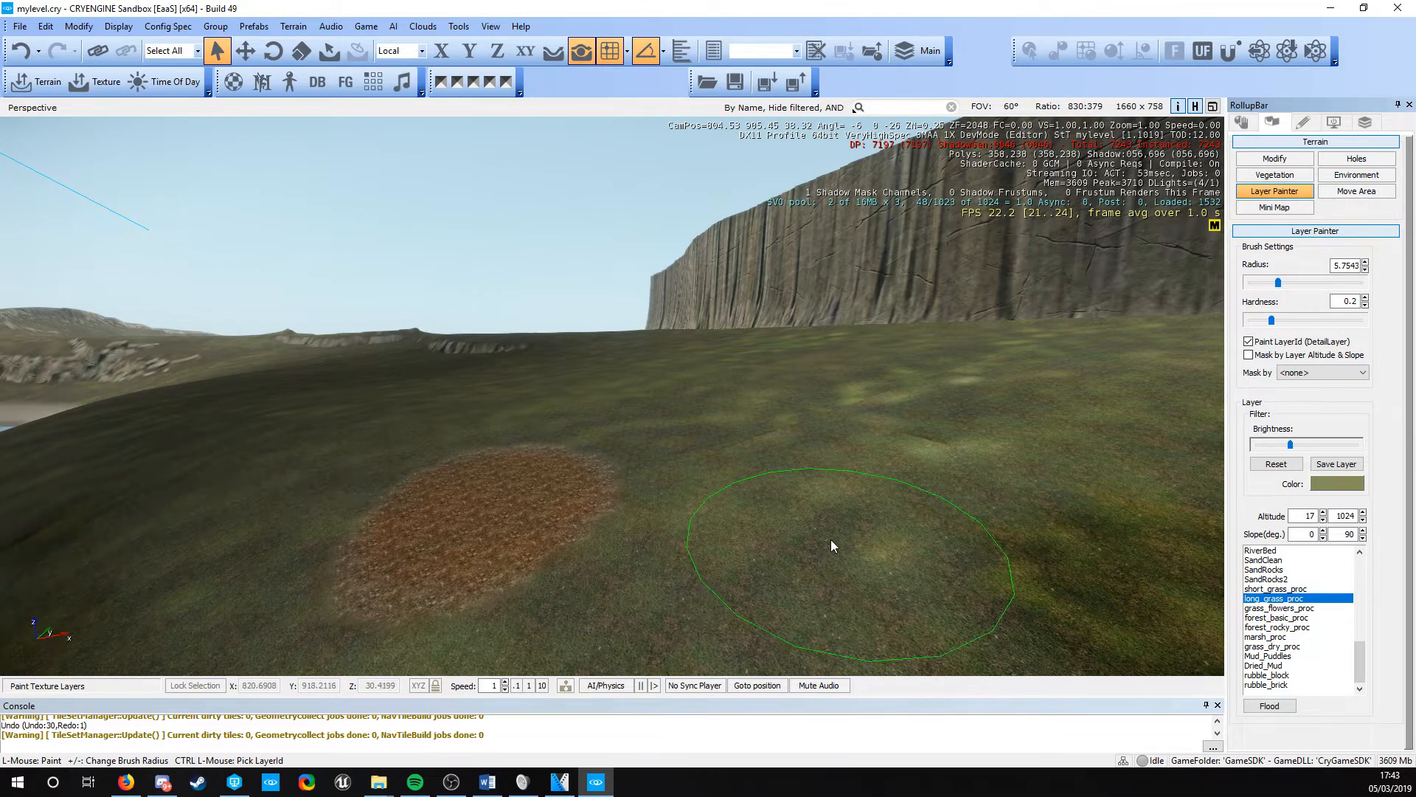
pyautogui.press('a')
pyautogui.moveTo(833, 544)
pyautogui.mouseDown(button='right')
pyautogui.moveTo(1121, 550)
pyautogui.moveTo(840, 546)
pyautogui.mouseUp(button='right')
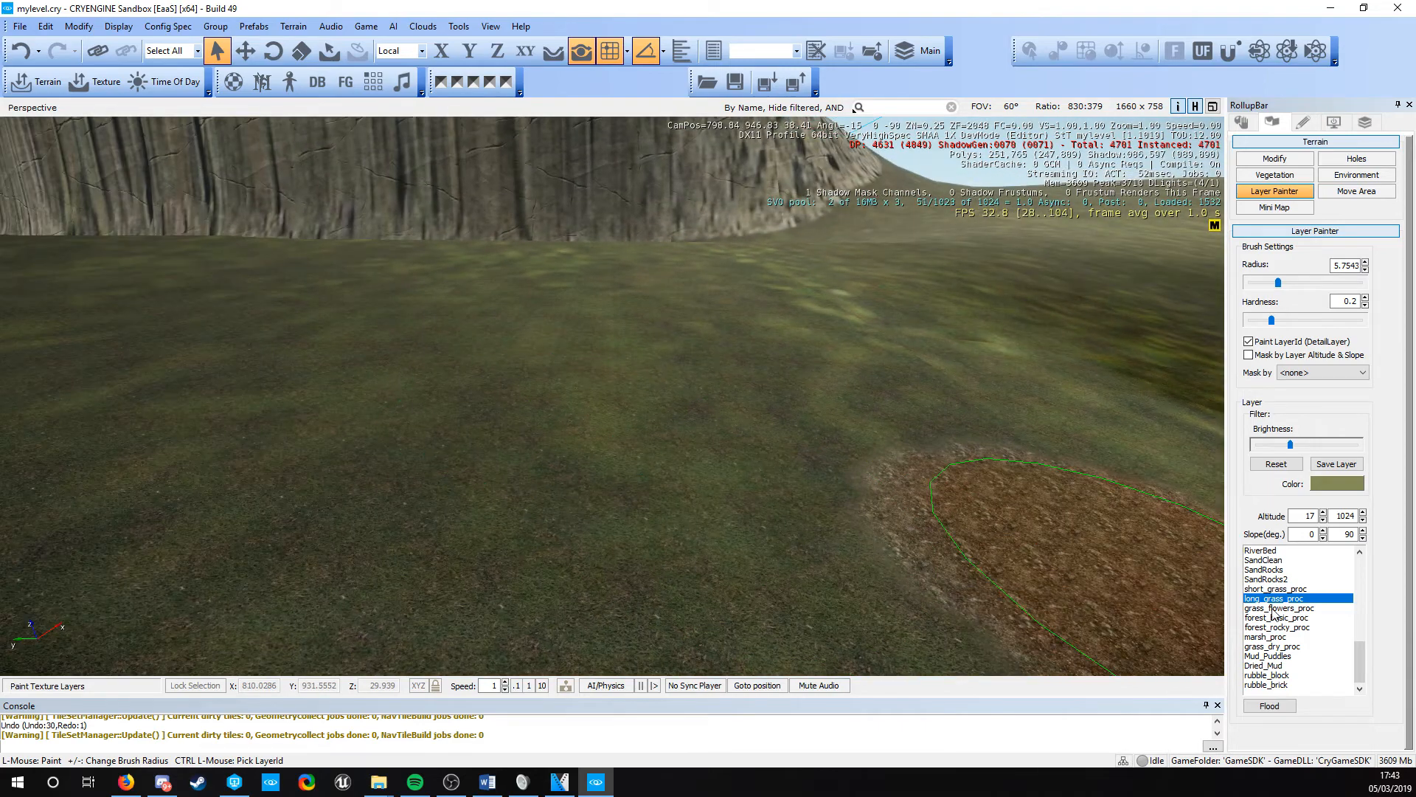
pyautogui.moveTo(611, 368)
pyautogui.mouseDown()
pyautogui.moveTo(307, 552)
pyautogui.moveTo(478, 613)
pyautogui.mouseUp()
pyautogui.press('w')
pyautogui.moveTo(478, 613)
pyautogui.mouseDown(button='right')
pyautogui.moveTo(440, 613)
pyautogui.moveTo(719, 609)
pyautogui.moveTo(682, 664)
pyautogui.moveTo(480, 601)
pyautogui.mouseUp(button='right')
pyautogui.press('s')
pyautogui.press('w')
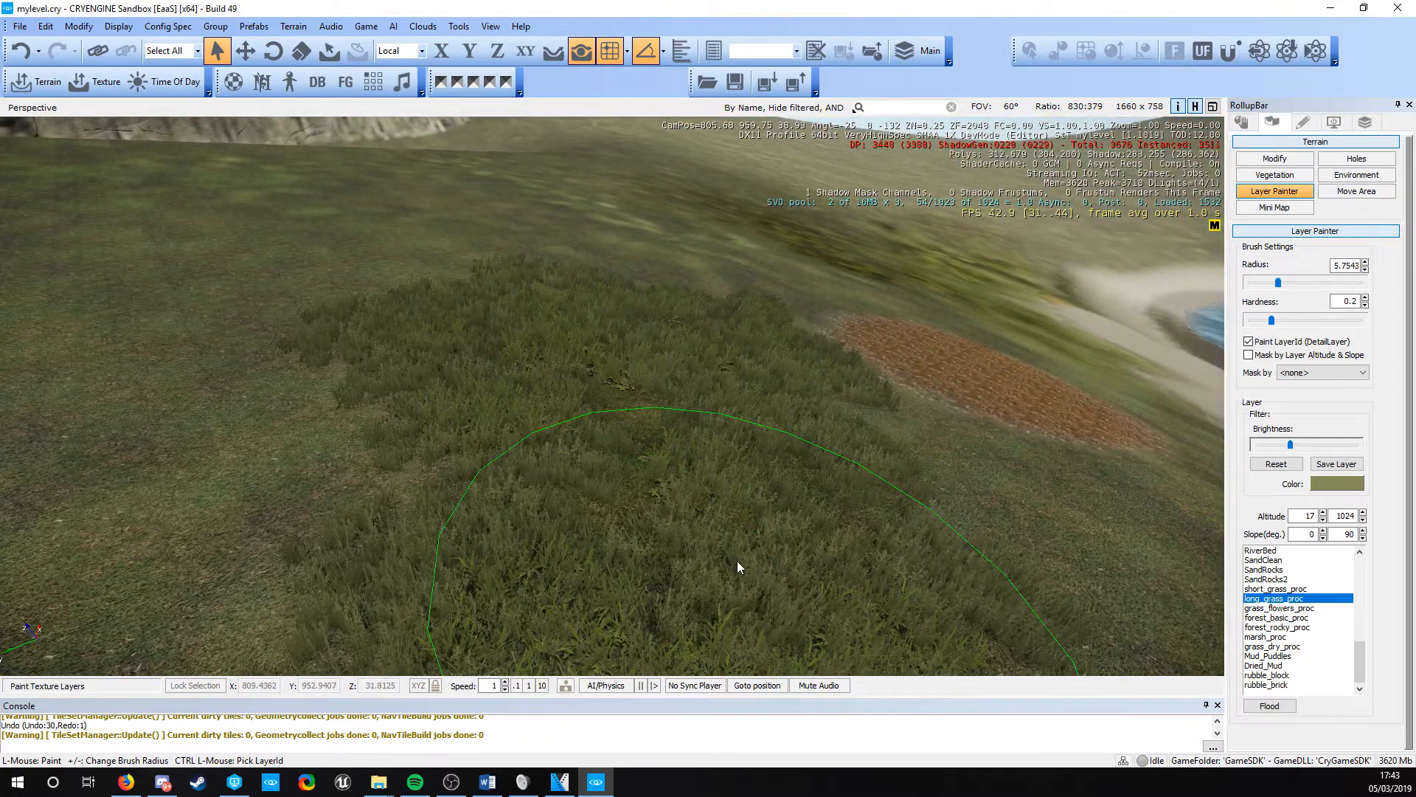
# Extend the long grass across the hillside around the edge of the brown leaf patch
pyautogui.moveTo(521, 445); pyautogui.dragTo(516, 502, button='right')
pyautogui.press('d')
pyautogui.press('w')
pyautogui.moveTo(648, 453)
pyautogui.mouseDown(button='right')
pyautogui.moveTo(627, 480)
pyautogui.moveTo(649, 472)
pyautogui.mouseUp(button='right')
pyautogui.press('d')
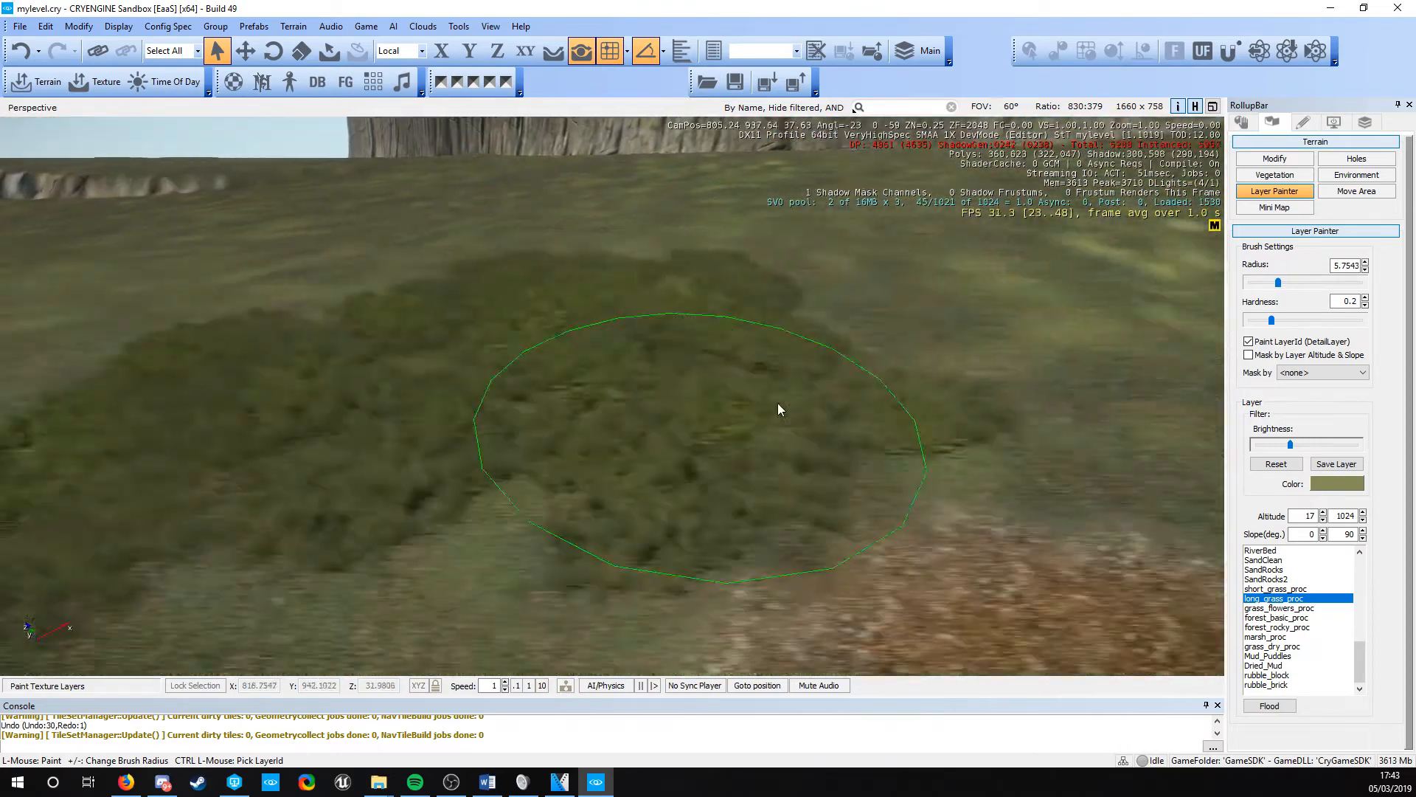
pyautogui.moveTo(710, 371)
pyautogui.mouseDown()
pyautogui.moveTo(1127, 422)
pyautogui.moveTo(679, 431)
pyautogui.mouseUp()
pyautogui.moveTo(656, 431)
pyautogui.mouseDown(button='right')
pyautogui.moveTo(745, 457)
pyautogui.moveTo(683, 398)
pyautogui.mouseUp(button='right')
pyautogui.press('s')
pyautogui.press('w')
pyautogui.moveTo(683, 398)
pyautogui.mouseDown()
pyautogui.moveTo(565, 378)
pyautogui.moveTo(432, 426)
pyautogui.mouseUp()
pyautogui.press('w')
pyautogui.moveTo(517, 442)
pyautogui.mouseDown(button='right')
pyautogui.moveTo(683, 442)
pyautogui.moveTo(608, 444)
pyautogui.mouseUp(button='right')
pyautogui.press('s')
pyautogui.moveTo(608, 444)
pyautogui.mouseDown()
pyautogui.moveTo(469, 551)
pyautogui.moveTo(722, 561)
pyautogui.mouseUp()
pyautogui.press('s')
pyautogui.moveTo(723, 560)
pyautogui.mouseDown(button='right')
pyautogui.moveTo(679, 522)
pyautogui.moveTo(699, 479)
pyautogui.mouseUp(button='right')
pyautogui.moveTo(700, 479); pyautogui.dragTo(592, 479)
pyautogui.press('w')
pyautogui.moveTo(592, 480)
pyautogui.mouseDown(button='right')
pyautogui.moveTo(538, 490)
pyautogui.moveTo(175, 444)
pyautogui.moveTo(310, 590)
pyautogui.moveTo(295, 537)
pyautogui.moveTo(277, 627)
pyautogui.moveTo(258, 635)
pyautogui.moveTo(284, 590)
pyautogui.moveTo(272, 579)
pyautogui.mouseUp(button='right')
pyautogui.press('s')
pyautogui.press('d')
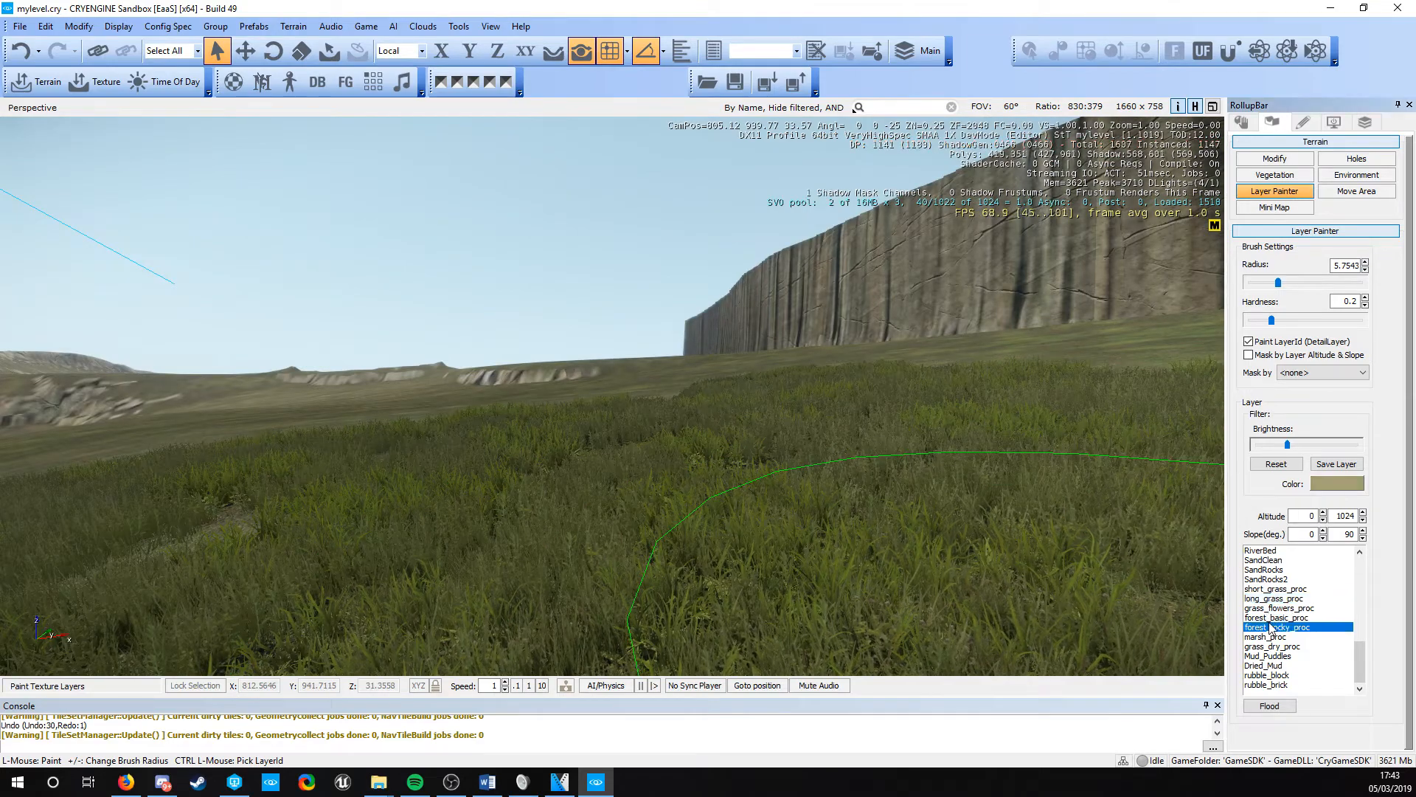
# Select the forest_basic_proc layer and paint a band of forest undergrowth through the long grass
pyautogui.click(1276, 618)
pyautogui.moveTo(666, 502)
pyautogui.mouseDown()
pyautogui.moveTo(695, 437)
pyautogui.moveTo(556, 529)
pyautogui.mouseUp()
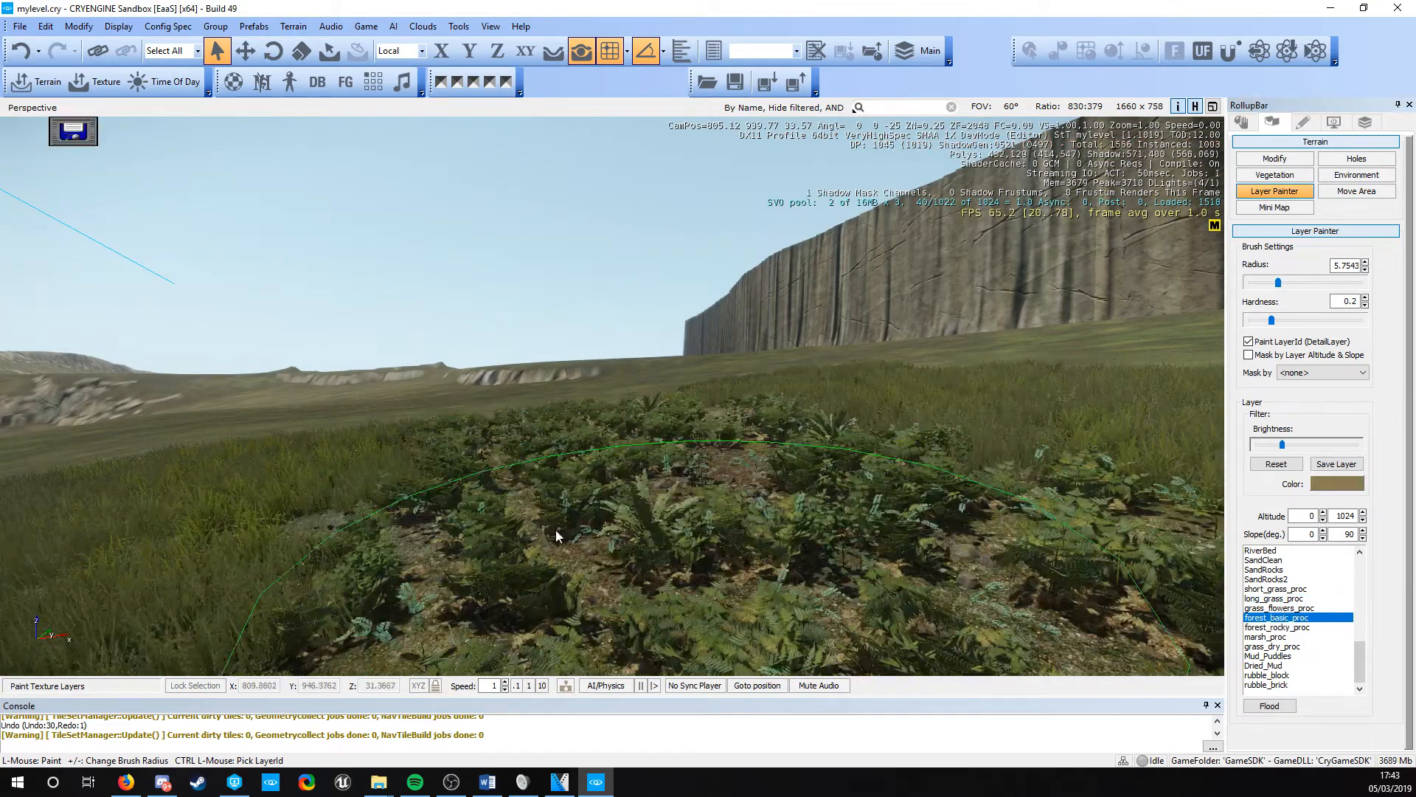
pyautogui.press('w')
pyautogui.moveTo(556, 529)
pyautogui.mouseDown(button='right')
pyautogui.moveTo(650, 554)
pyautogui.moveTo(811, 561)
pyautogui.mouseUp(button='right')
pyautogui.moveTo(656, 546)
pyautogui.mouseDown(button='right')
pyautogui.moveTo(686, 543)
pyautogui.moveTo(693, 598)
pyautogui.moveTo(620, 561)
pyautogui.moveTo(443, 542)
pyautogui.moveTo(495, 533)
pyautogui.mouseUp(button='right')
pyautogui.press('s')
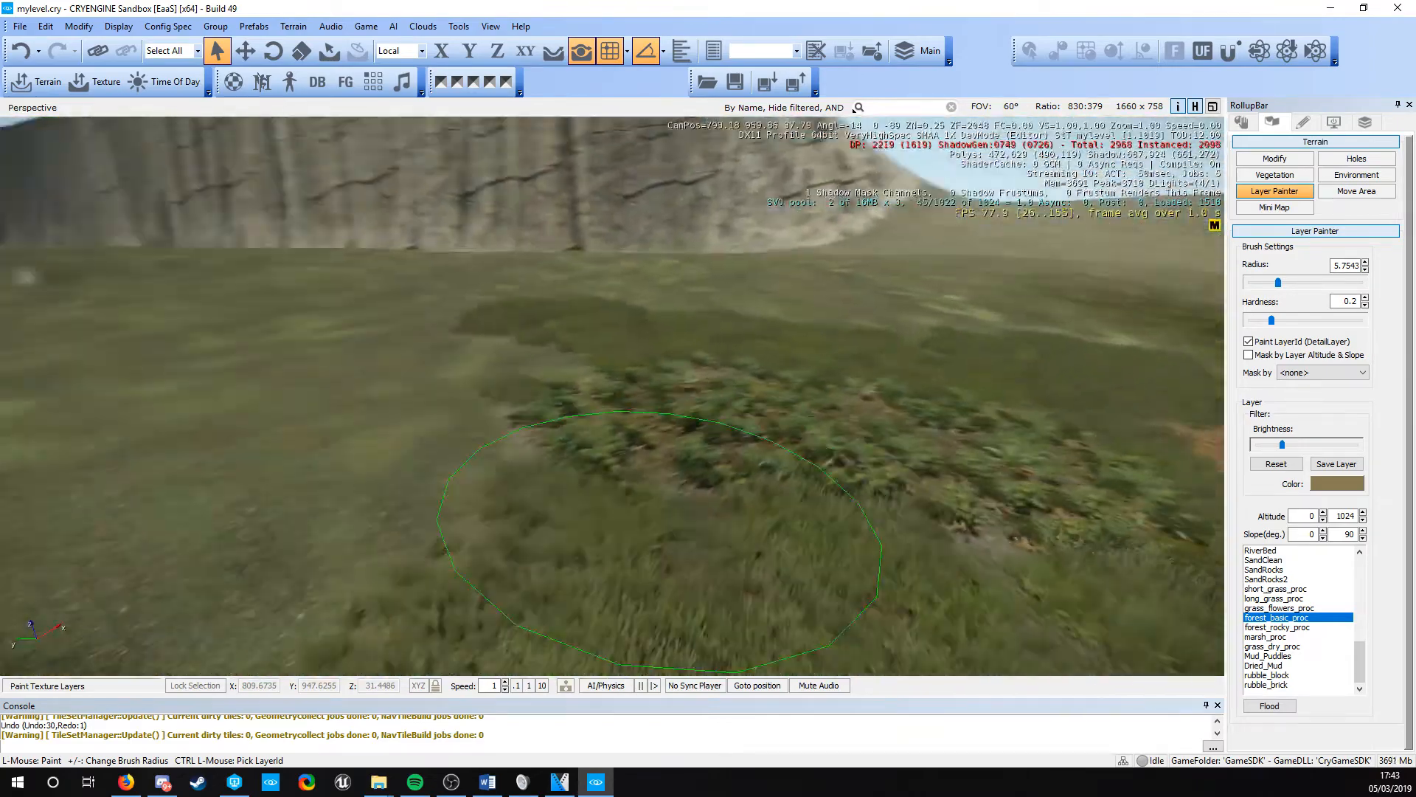
pyautogui.press('s')
pyautogui.moveTo(731, 503); pyautogui.dragTo(988, 509)
# Pick the smalleaves layer from the terrain and paint a large leaf patch with a winding trail on open grass
pyautogui.press('d')
pyautogui.moveTo(755, 432); pyautogui.dragTo(767, 452, button='right')
pyautogui.press('s')
pyautogui.press('d')
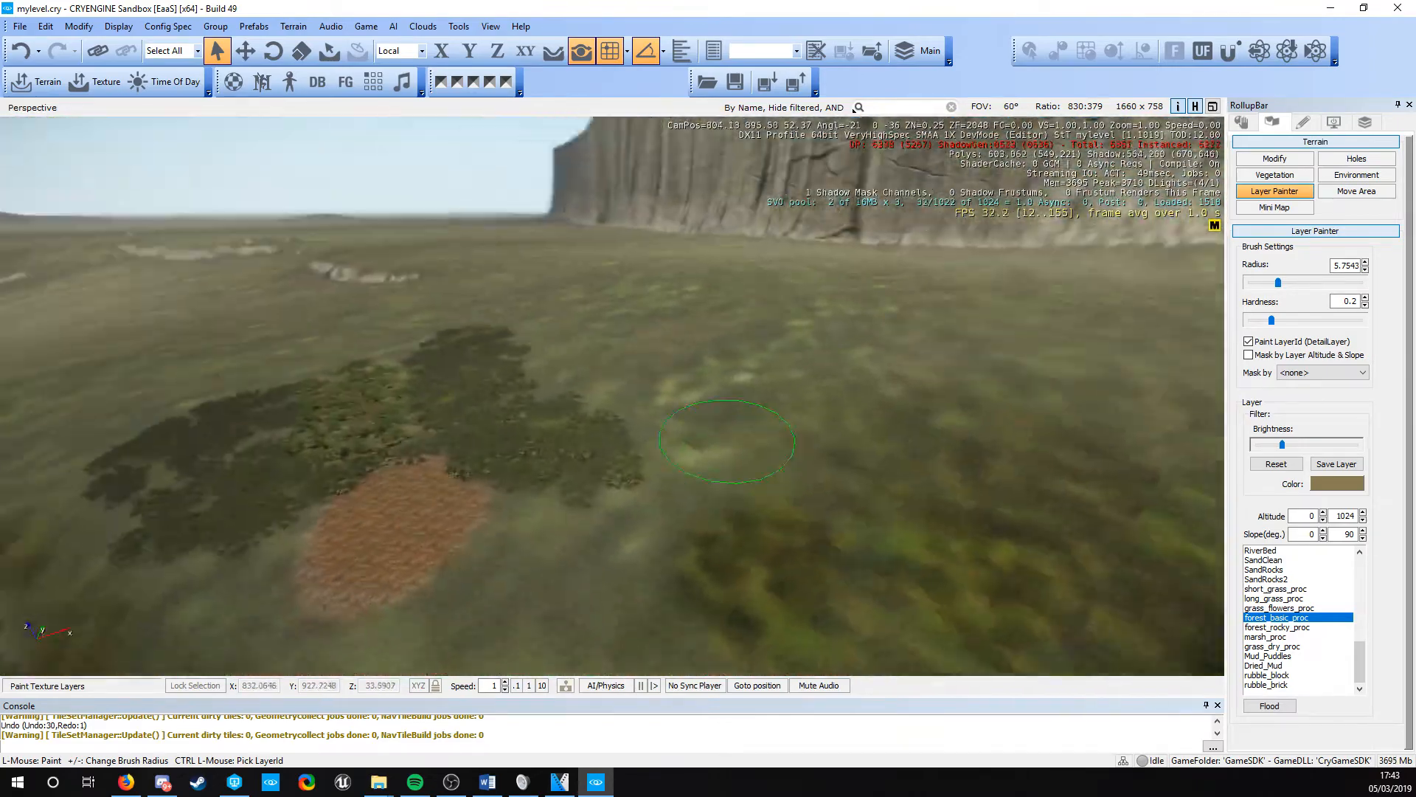
pyautogui.press('s')
pyautogui.moveTo(417, 511)
pyautogui.mouseDown(button='right')
pyautogui.moveTo(476, 384)
pyautogui.moveTo(674, 402)
pyautogui.moveTo(649, 420)
pyautogui.moveTo(635, 349)
pyautogui.mouseUp(button='right')
pyautogui.keyDown('ctrl'); pyautogui.click(516, 371); pyautogui.keyUp('ctrl')
pyautogui.press('w')
pyautogui.press('d')
pyautogui.press('d')
pyautogui.press('s')
pyautogui.moveTo(542, 361)
pyautogui.mouseDown()
pyautogui.moveTo(689, 390)
pyautogui.moveTo(310, 401)
pyautogui.moveTo(610, 401)
pyautogui.moveTo(401, 334)
pyautogui.moveTo(525, 235)
pyautogui.moveTo(364, 255)
pyautogui.moveTo(280, 173)
pyautogui.mouseUp()
pyautogui.press('s')
pyautogui.press('a')
pyautogui.moveTo(693, 340)
pyautogui.mouseDown(button='right')
pyautogui.moveTo(745, 337)
pyautogui.moveTo(686, 342)
pyautogui.mouseUp(button='right')
pyautogui.press('w')
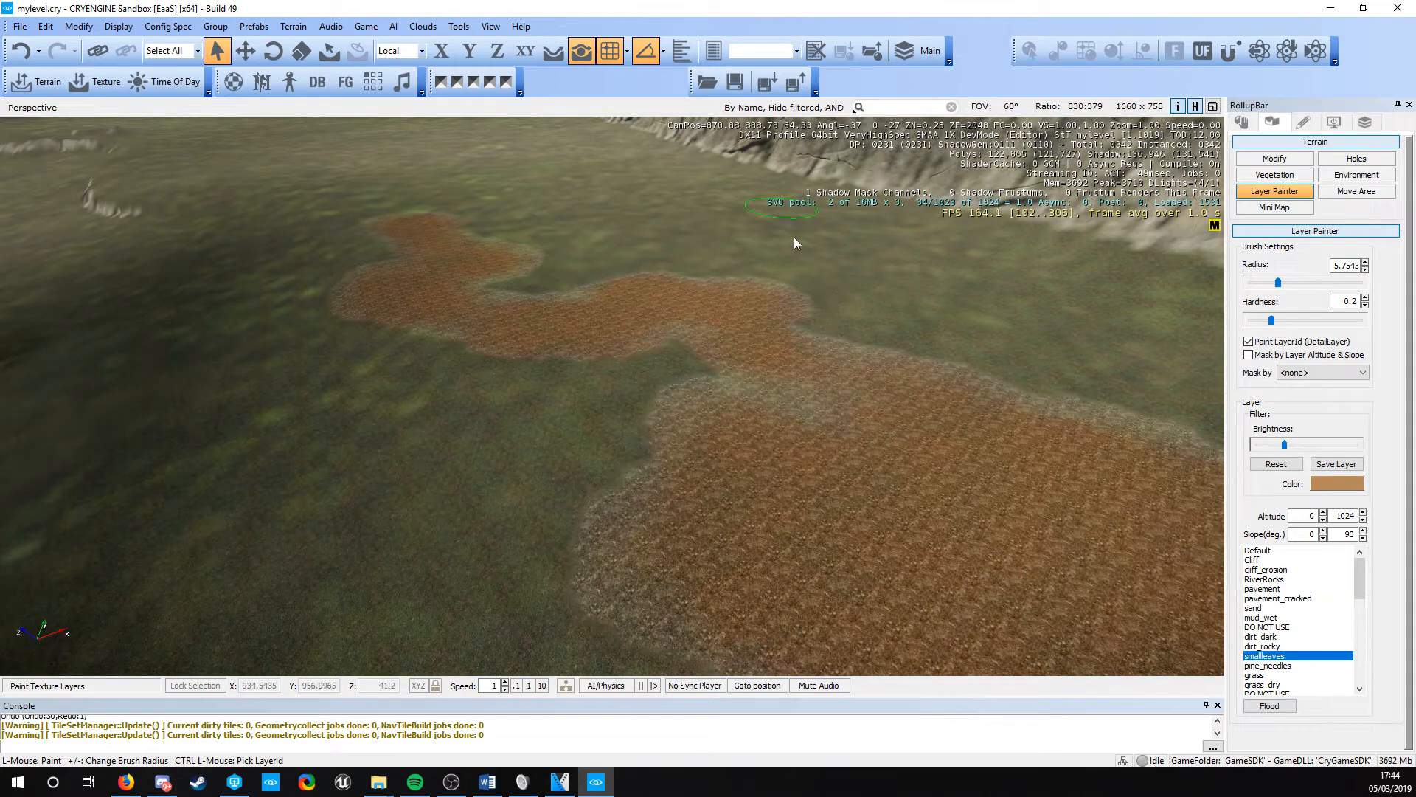
# Select the long_grass_proc layer and set its painting mask to the grass layer
pyautogui.scroll(-1, 1298, 601)
pyautogui.scroll(-10, 1298, 601)
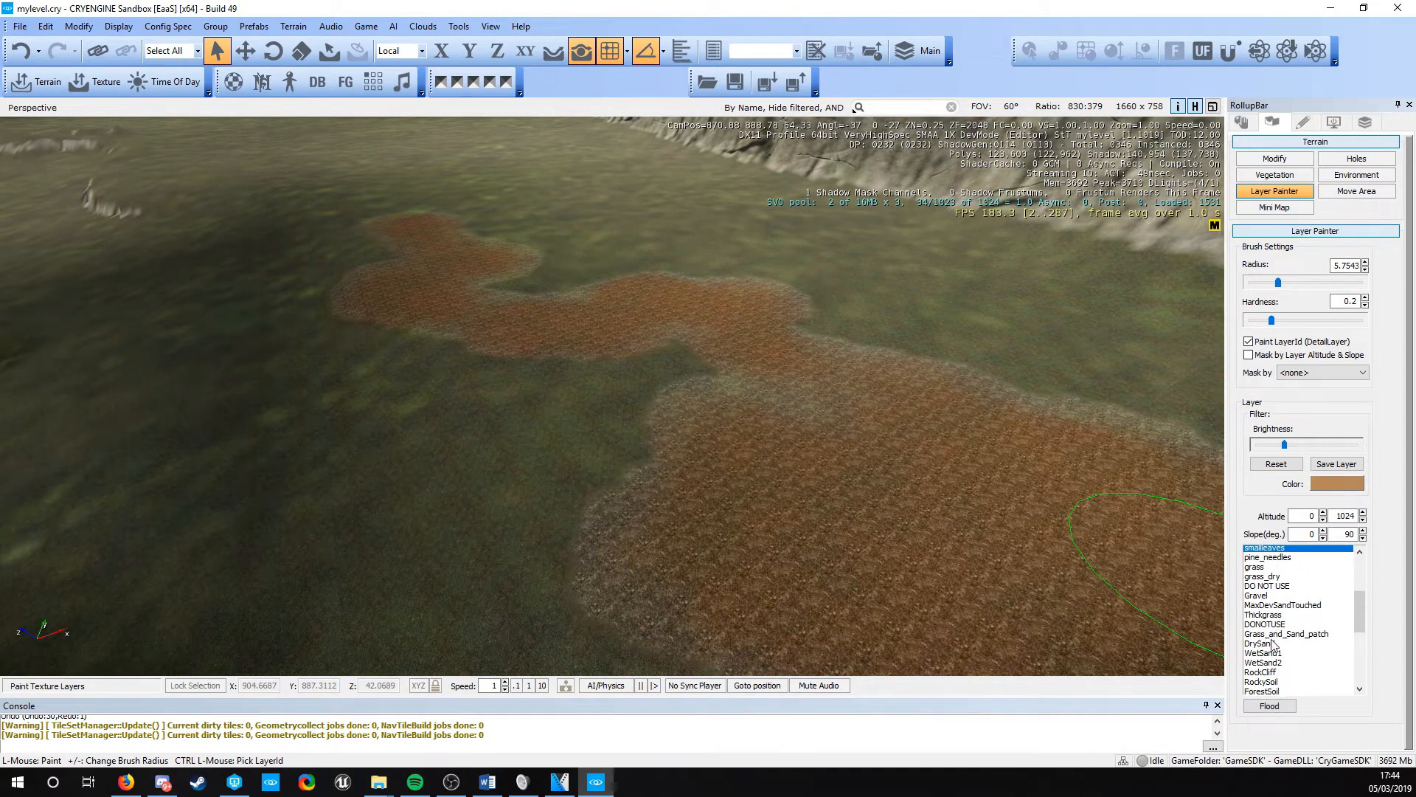
pyautogui.scroll(-2, 1328, 659)
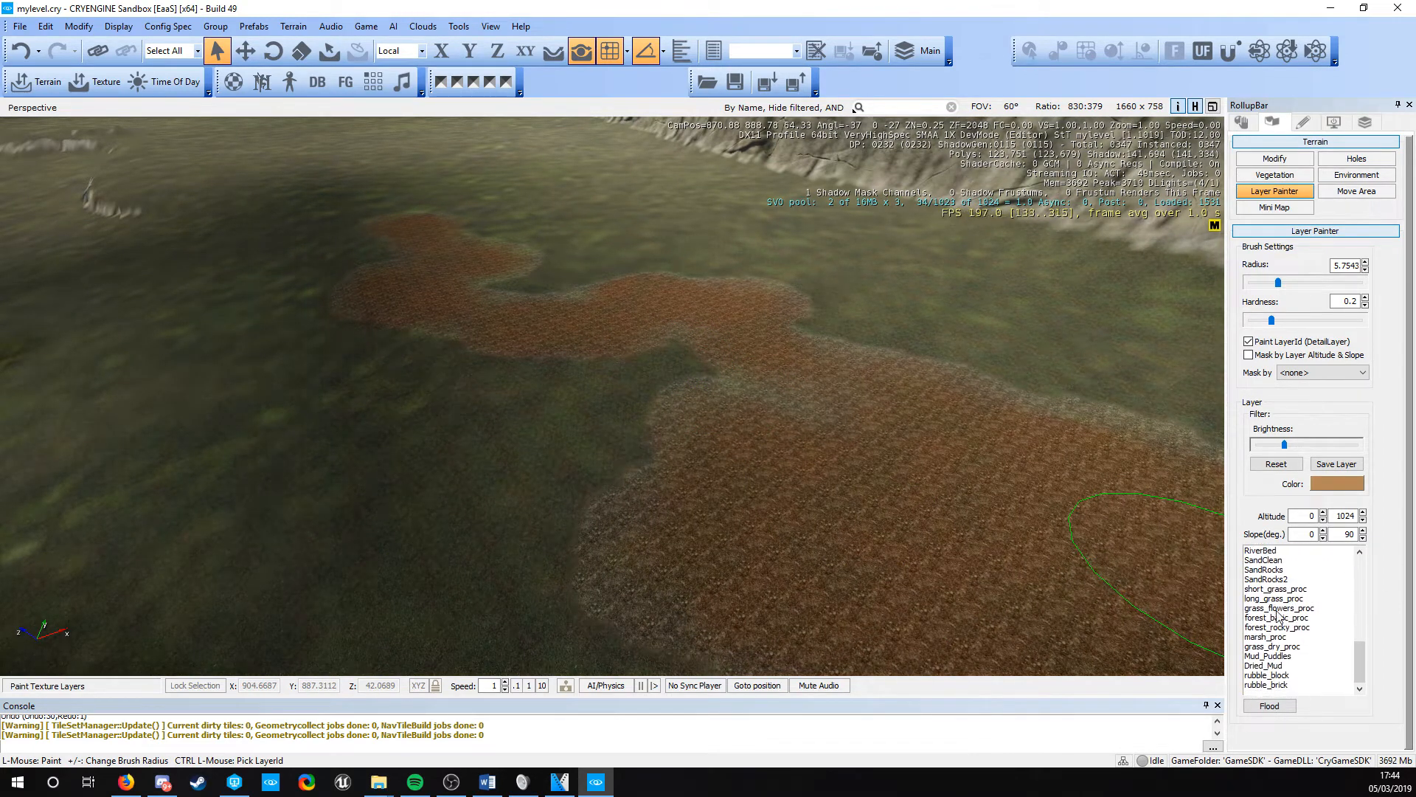
pyautogui.click(1275, 599)
pyautogui.press('a')
pyautogui.press('w')
pyautogui.moveTo(454, 387); pyautogui.dragTo(527, 348, button='right')
pyautogui.press('s')
pyautogui.press('d')
pyautogui.press('s')
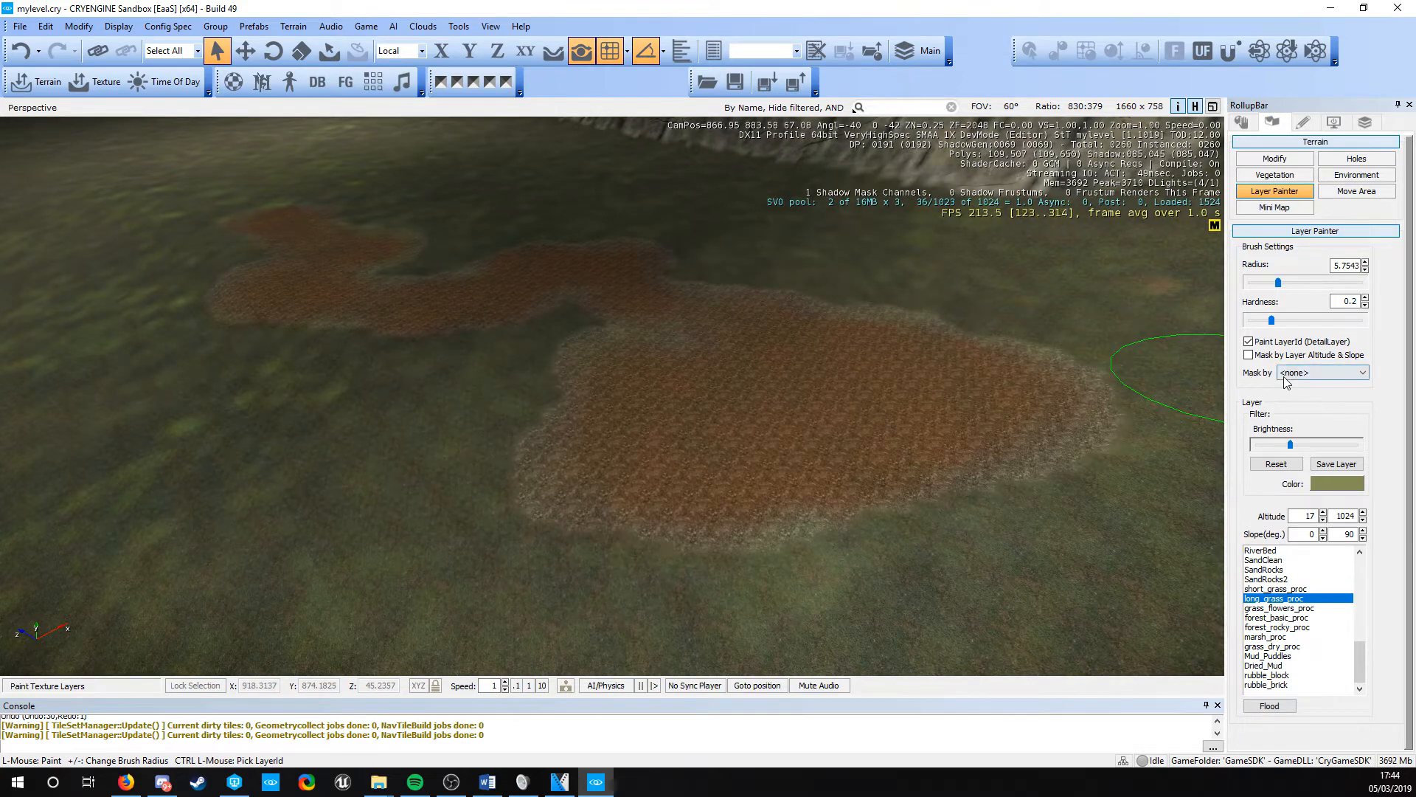
pyautogui.click(1318, 376)
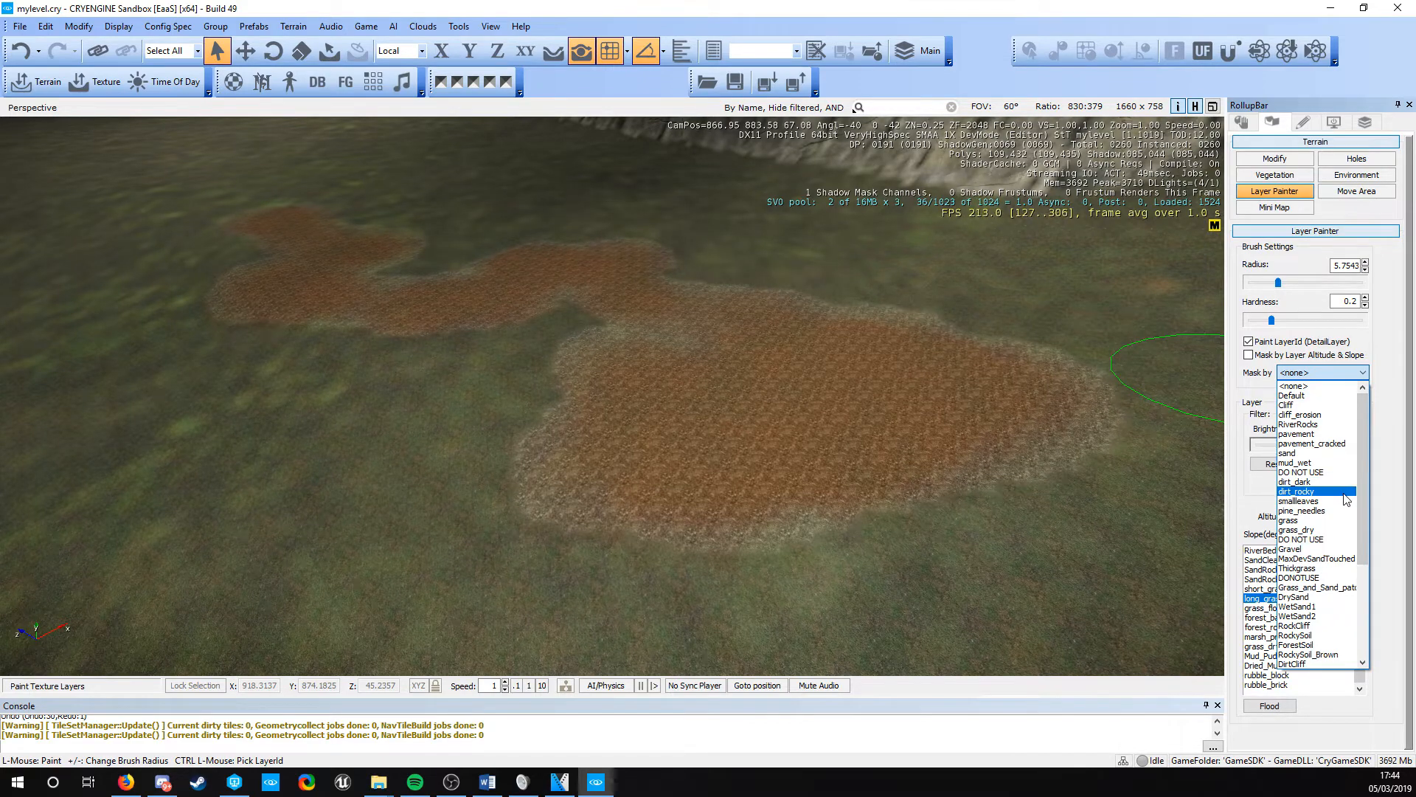
pyautogui.click(1297, 522)
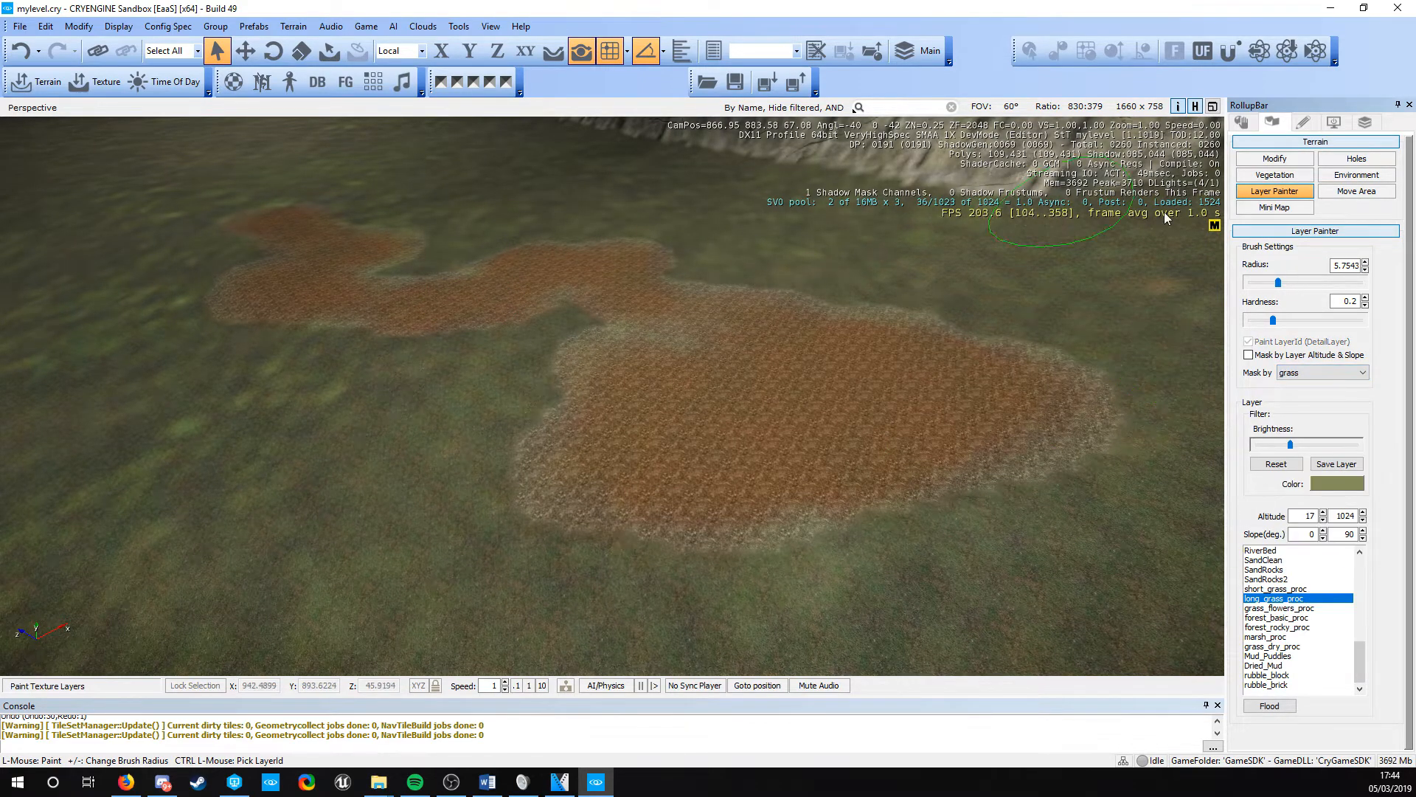
# Turn on Mask by Layer Altitude & Slope, set the radius to 46.773, and paint long grass around the winding leaf patch
pyautogui.click(1320, 283)
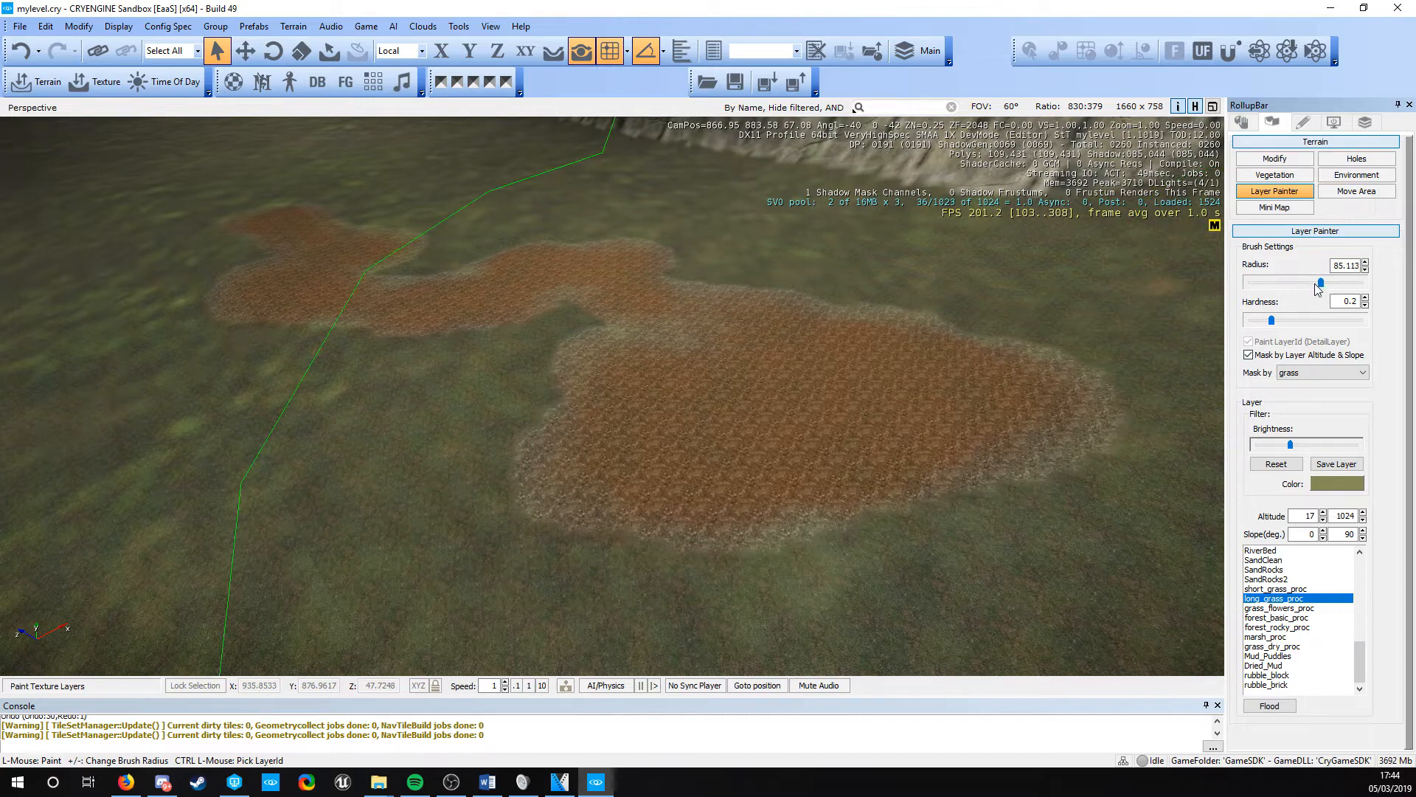
pyautogui.moveTo(1316, 285); pyautogui.dragTo(1314, 284)
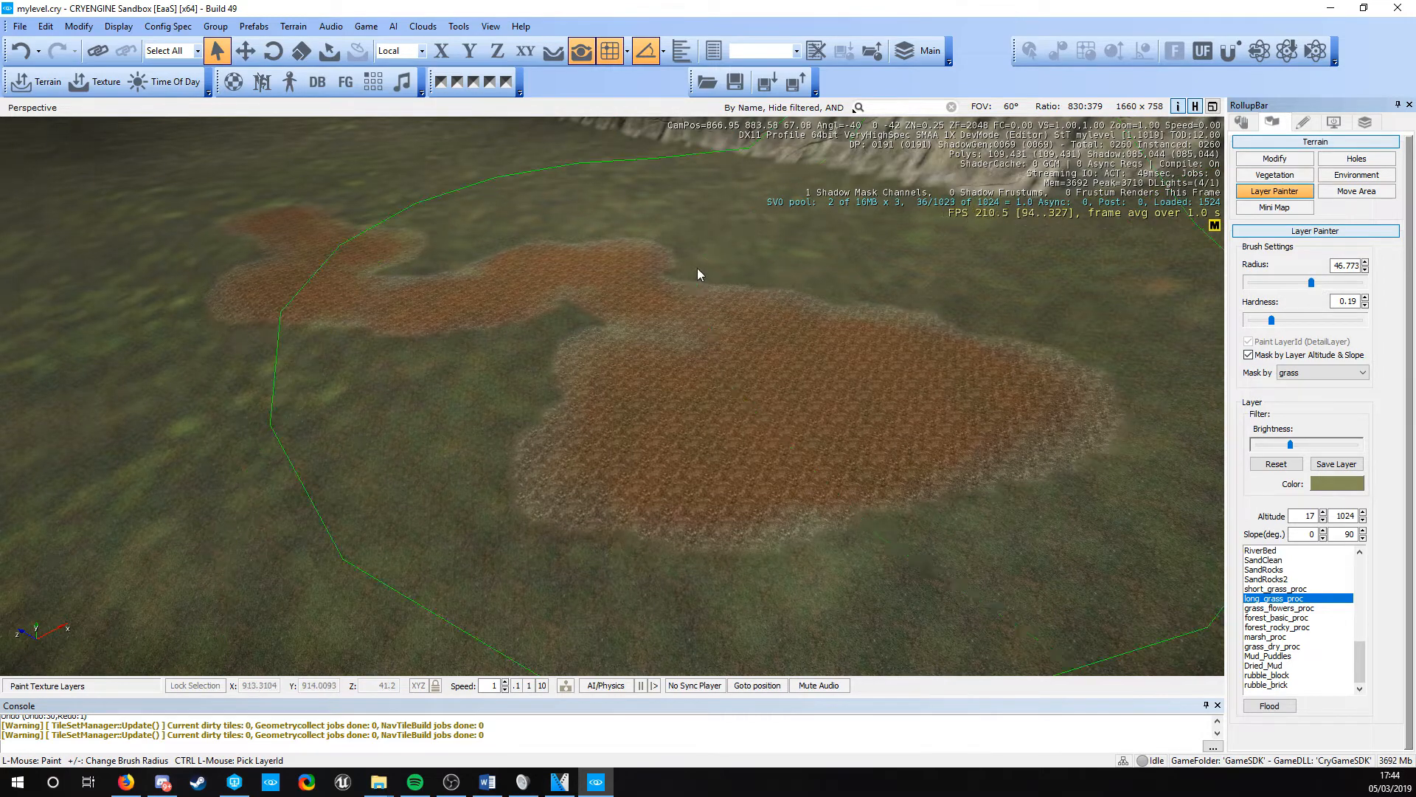
pyautogui.press('s')
pyautogui.moveTo(697, 268); pyautogui.dragTo(757, 378, button='right')
pyautogui.click(733, 358)
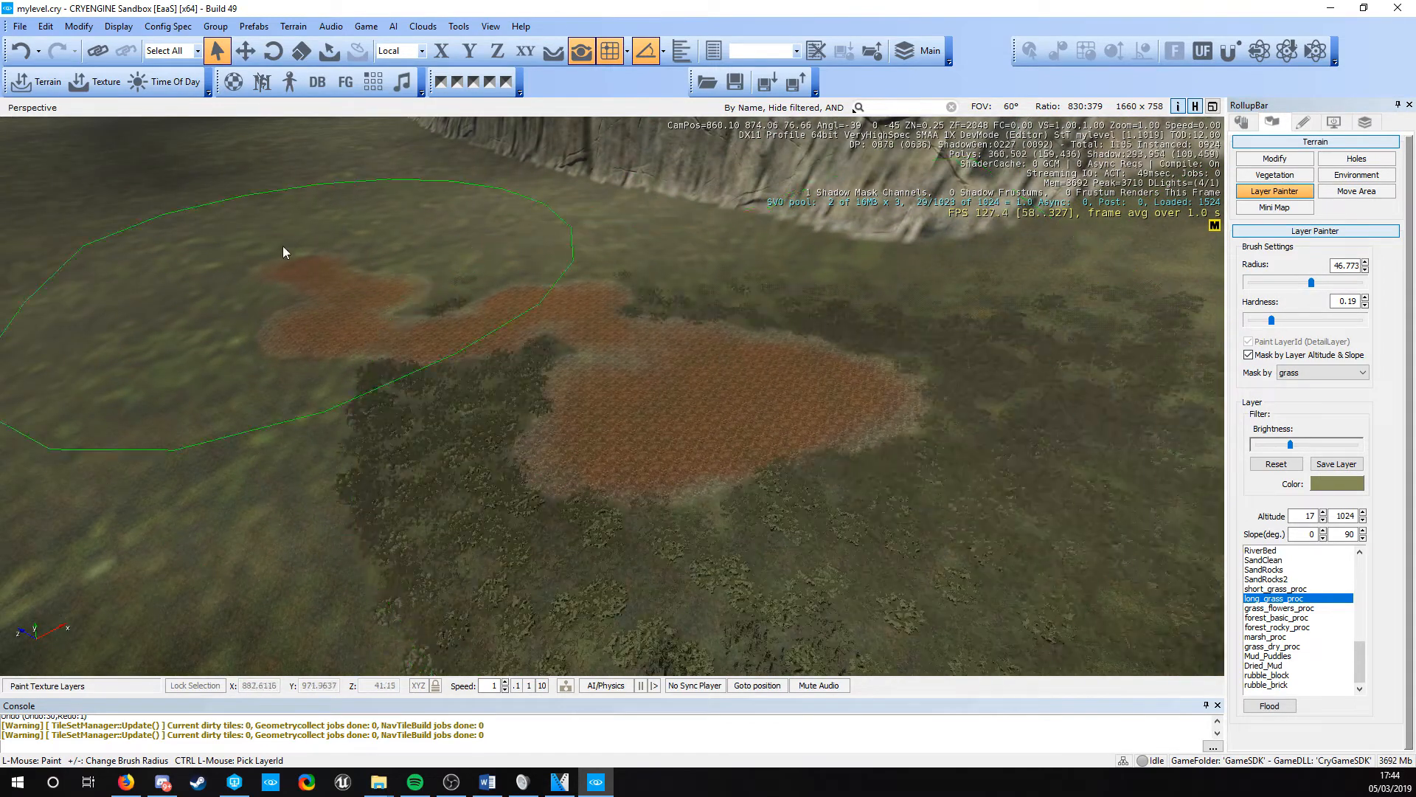
pyautogui.click(398, 310)
pyautogui.press('w')
pyautogui.moveTo(569, 348)
pyautogui.mouseDown(button='right')
pyautogui.moveTo(463, 267)
pyautogui.moveTo(589, 351)
pyautogui.mouseUp(button='right')
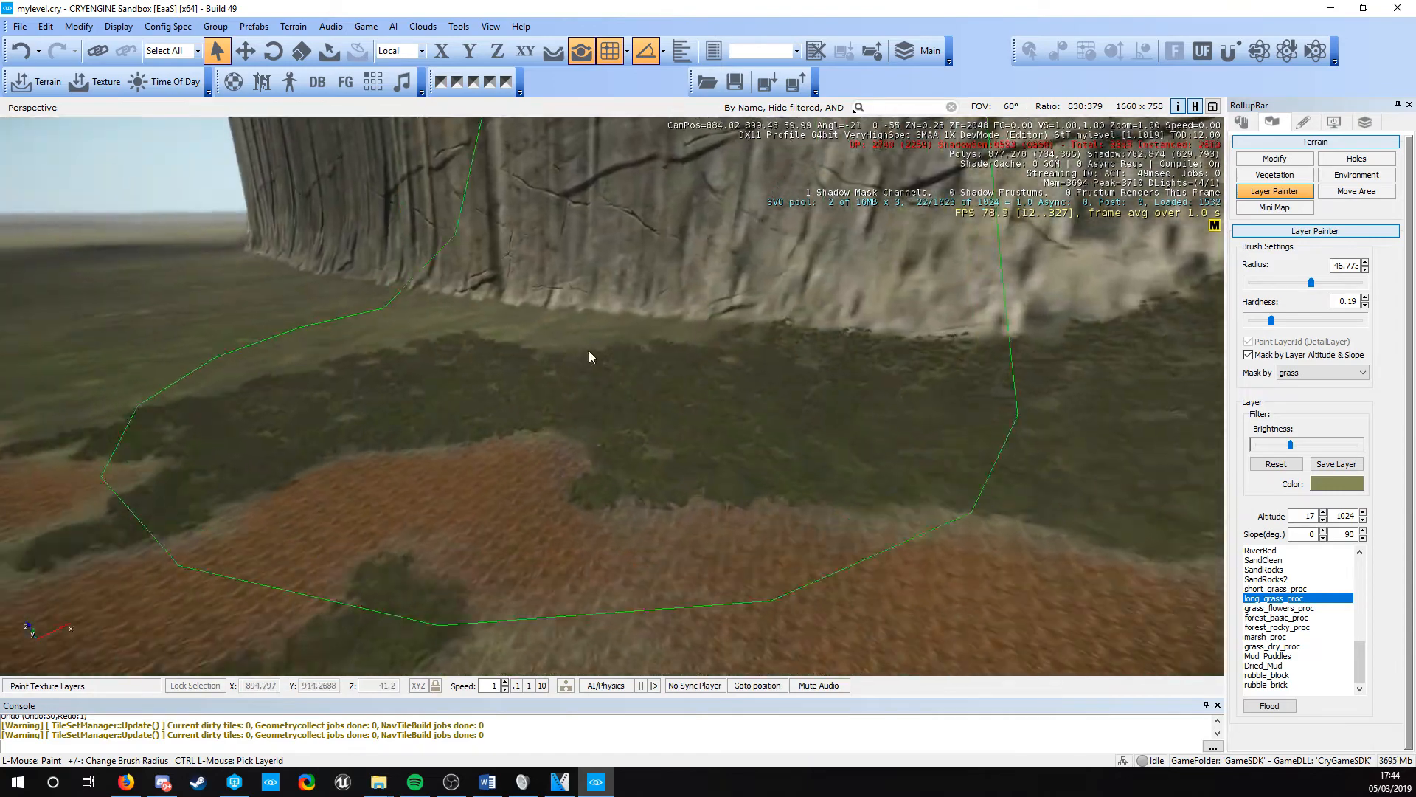
pyautogui.click(492, 321)
pyautogui.press('w')
pyautogui.moveTo(493, 321)
pyautogui.mouseDown(button='right')
pyautogui.moveTo(627, 324)
pyautogui.moveTo(420, 310)
pyautogui.mouseUp(button='right')
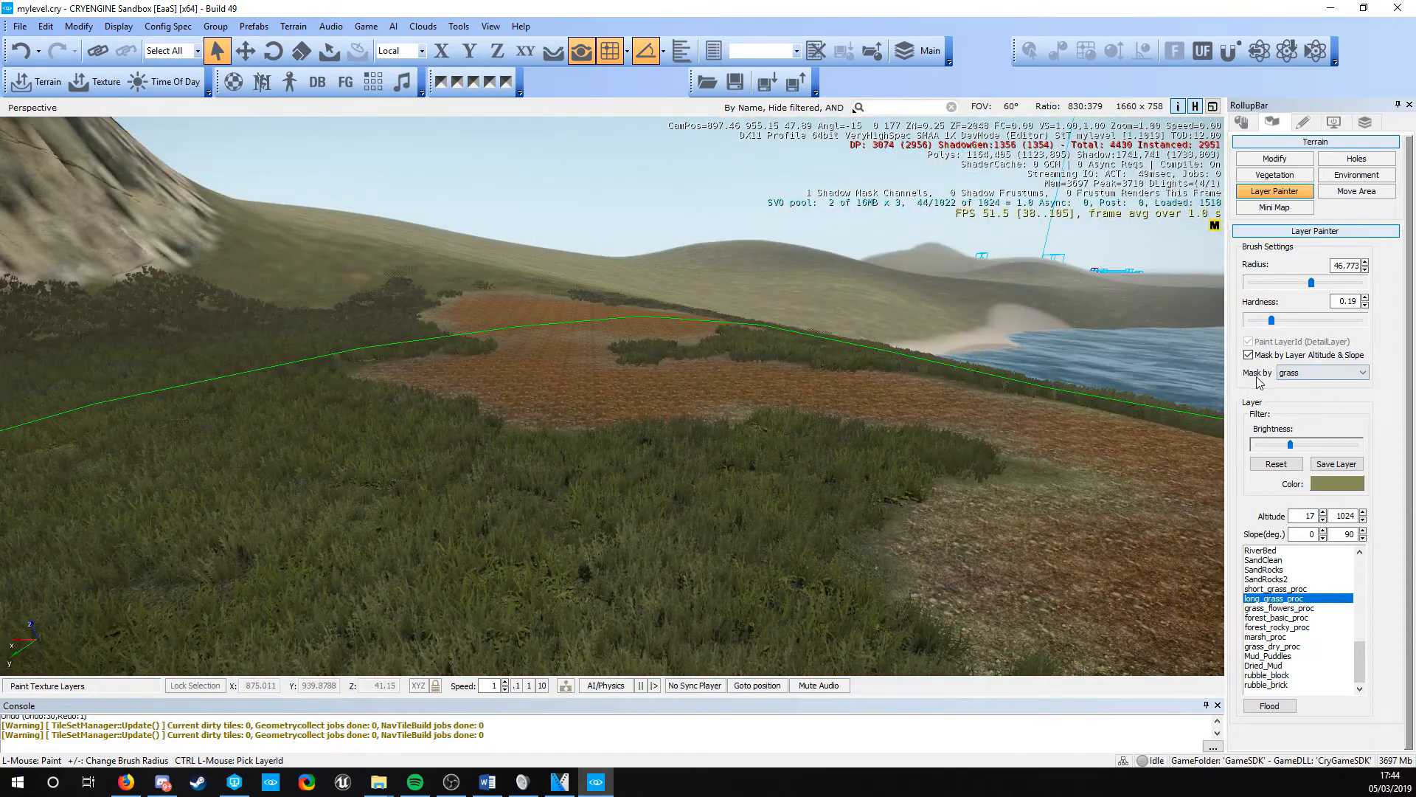
# Set the long_grass_proc layer's painting mask to the smalleaves layer
pyautogui.moveTo(1048, 361); pyautogui.dragTo(547, 398, button='right')
pyautogui.press('w')
pyautogui.press('s')
pyautogui.press('a')
pyautogui.moveTo(855, 457); pyautogui.dragTo(817, 445, button='right')
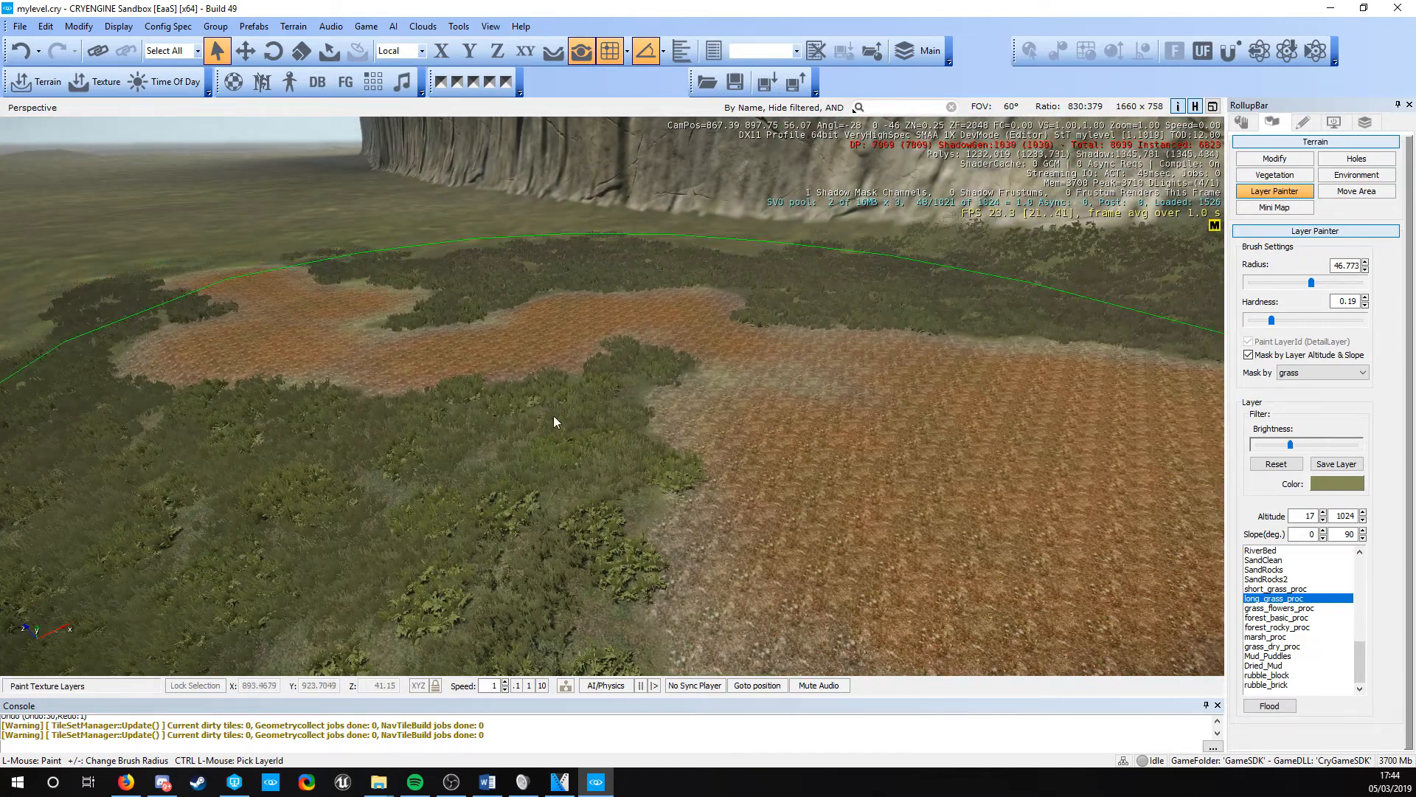
pyautogui.press('a')
pyautogui.moveTo(599, 434); pyautogui.dragTo(693, 426, button='right')
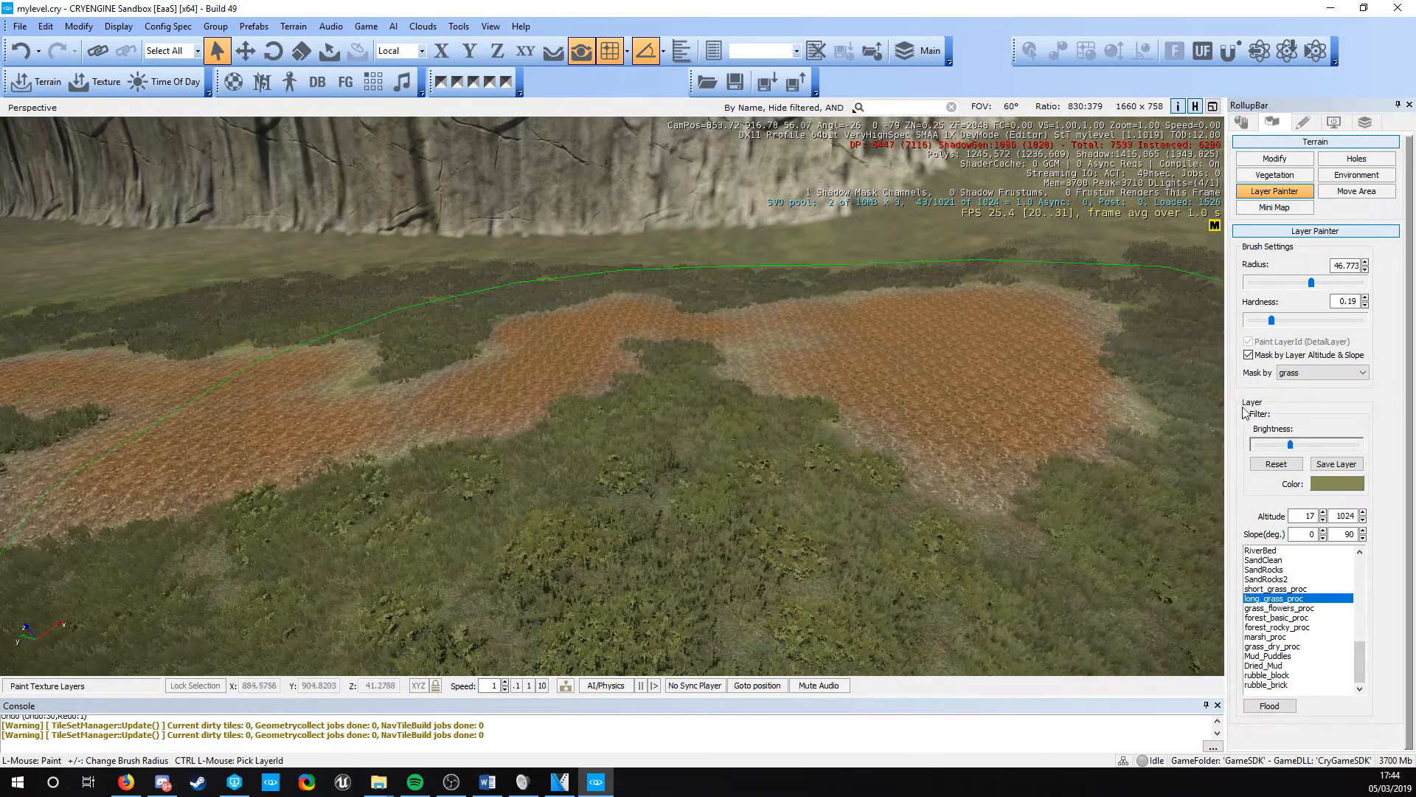
pyautogui.click(1320, 372)
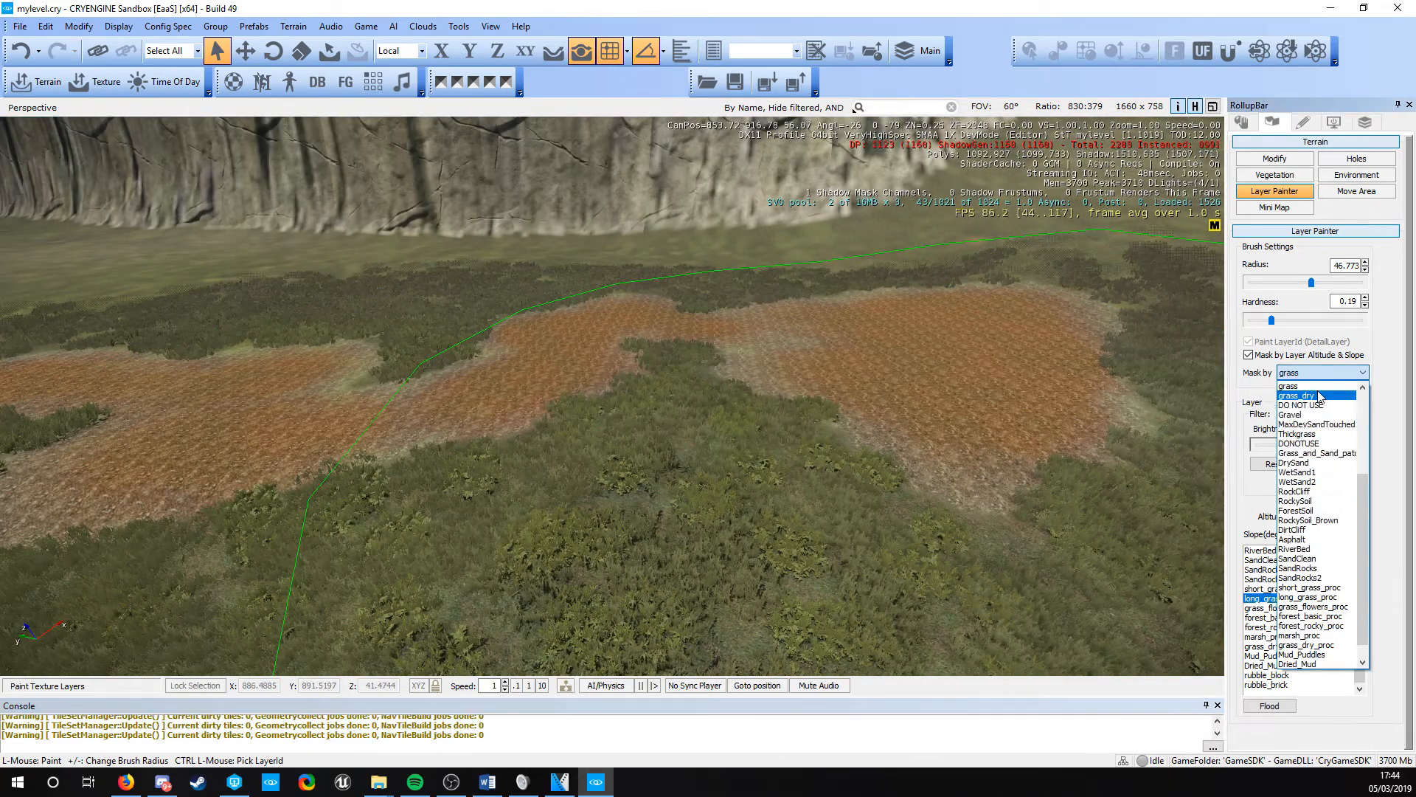
pyautogui.scroll(-4, 1319, 520)
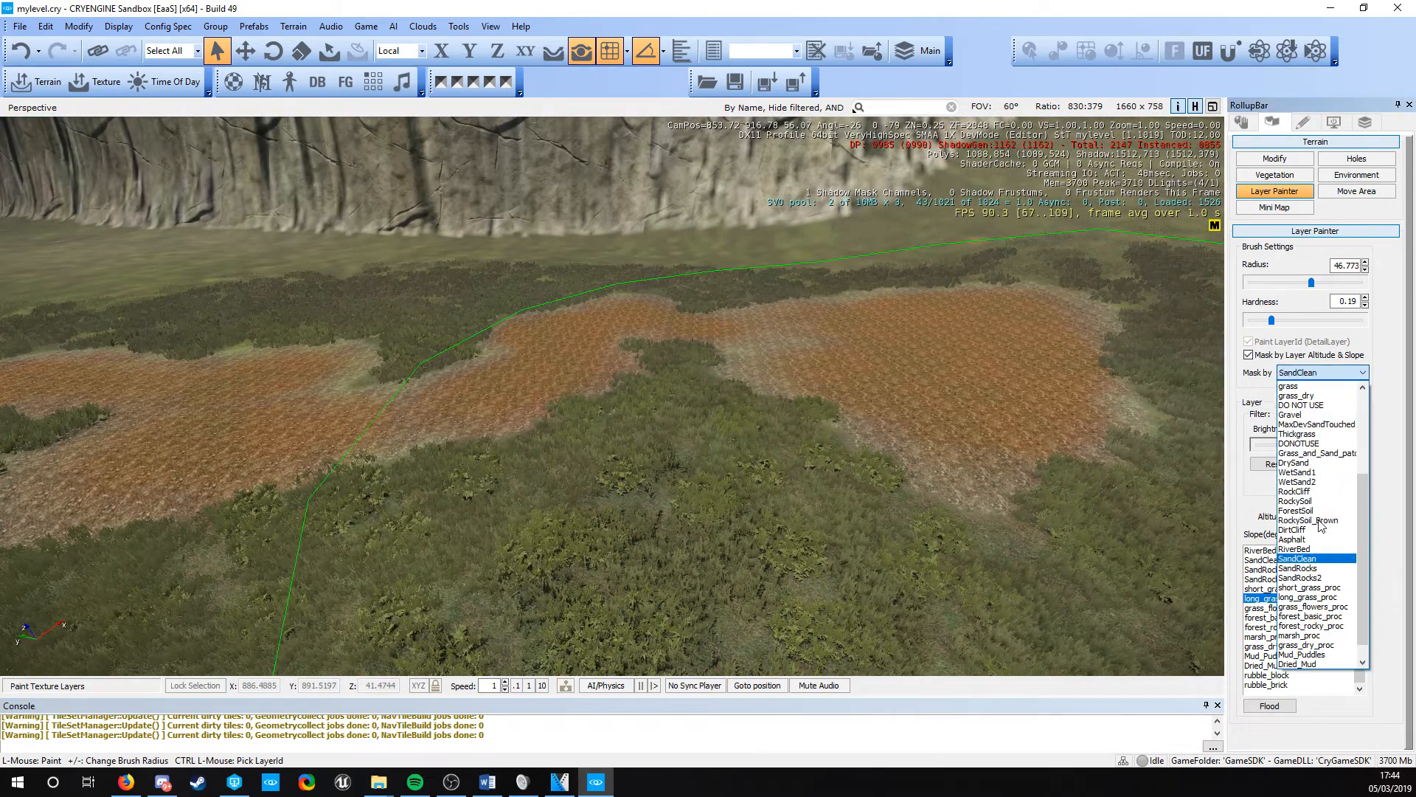
pyautogui.scroll(-5, 1320, 531)
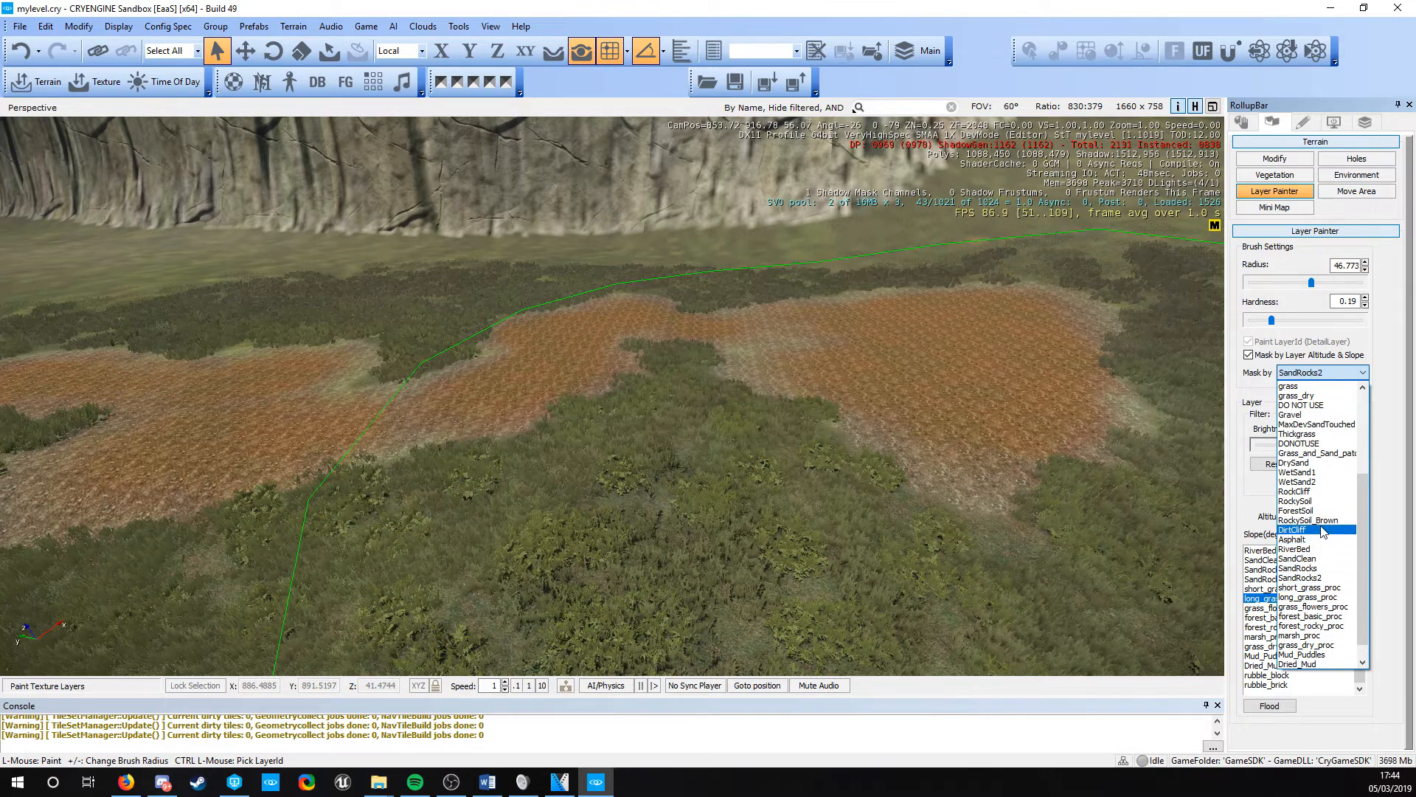
pyautogui.scroll(5, 1341, 553)
pyautogui.scroll(1, 1335, 461)
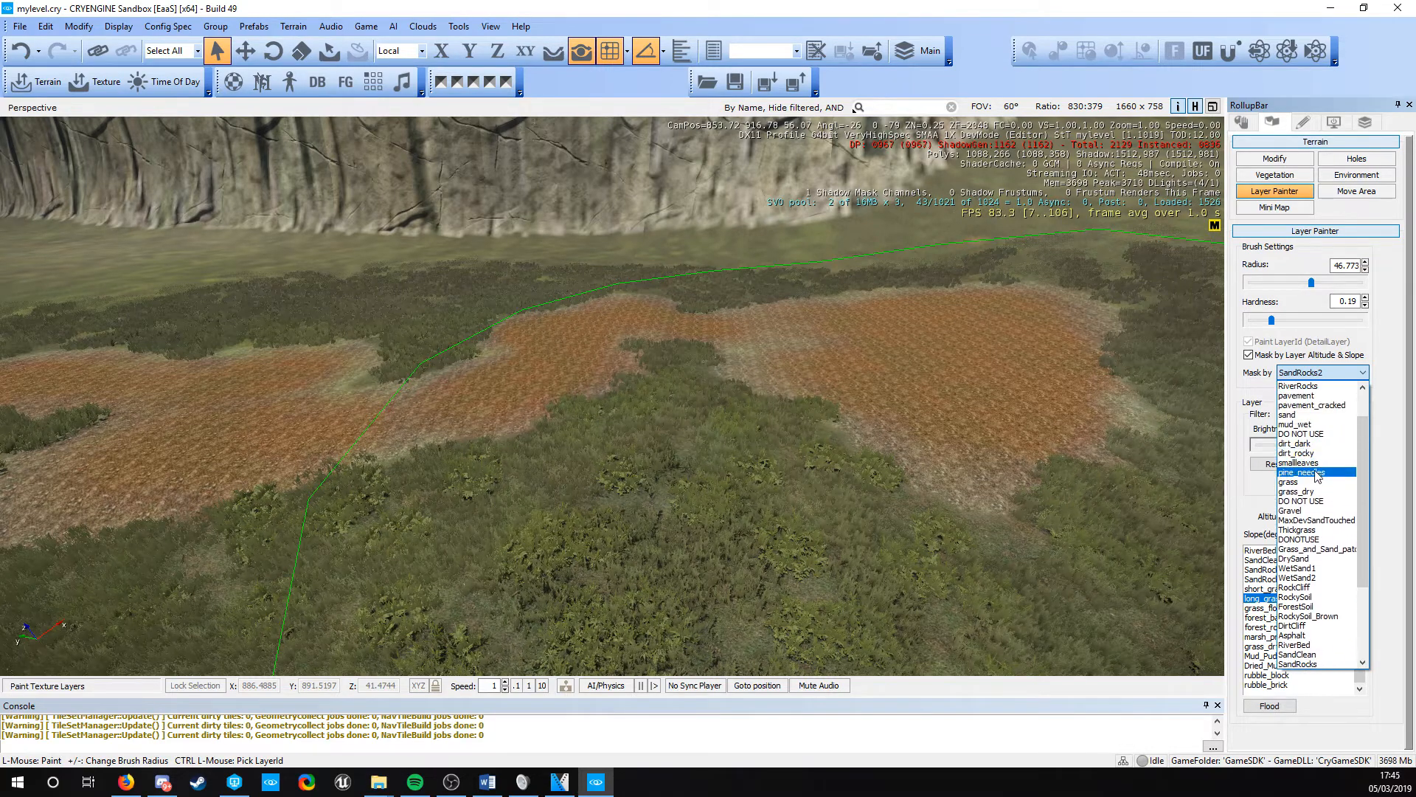
pyautogui.click(1317, 463)
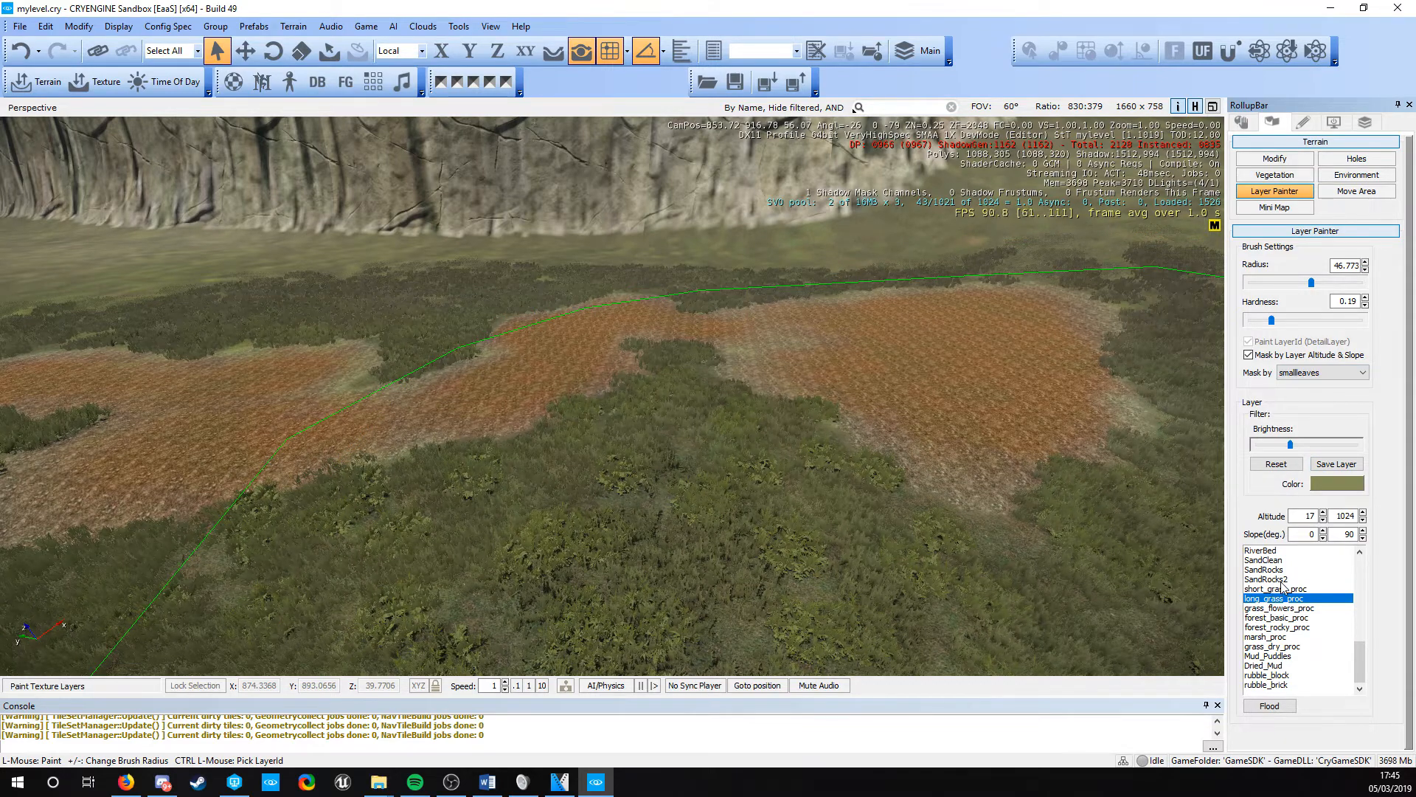
# Select the Dried_Mud layer and paint it across the leaf patch and the adjoining winding trail
pyautogui.click(1266, 665)
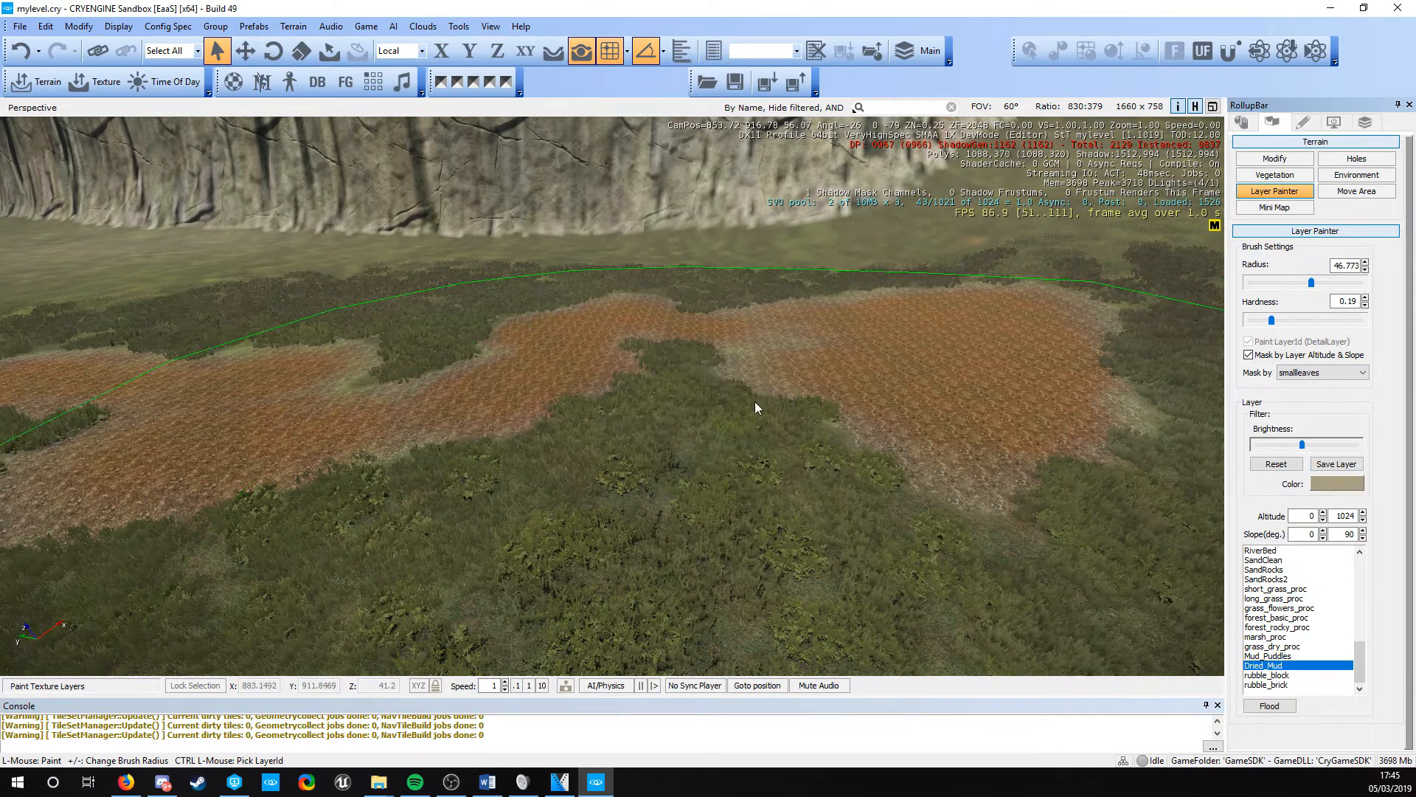
pyautogui.moveTo(754, 401); pyautogui.dragTo(708, 390, button='right')
pyautogui.press('s')
pyautogui.moveTo(932, 334); pyautogui.dragTo(787, 343)
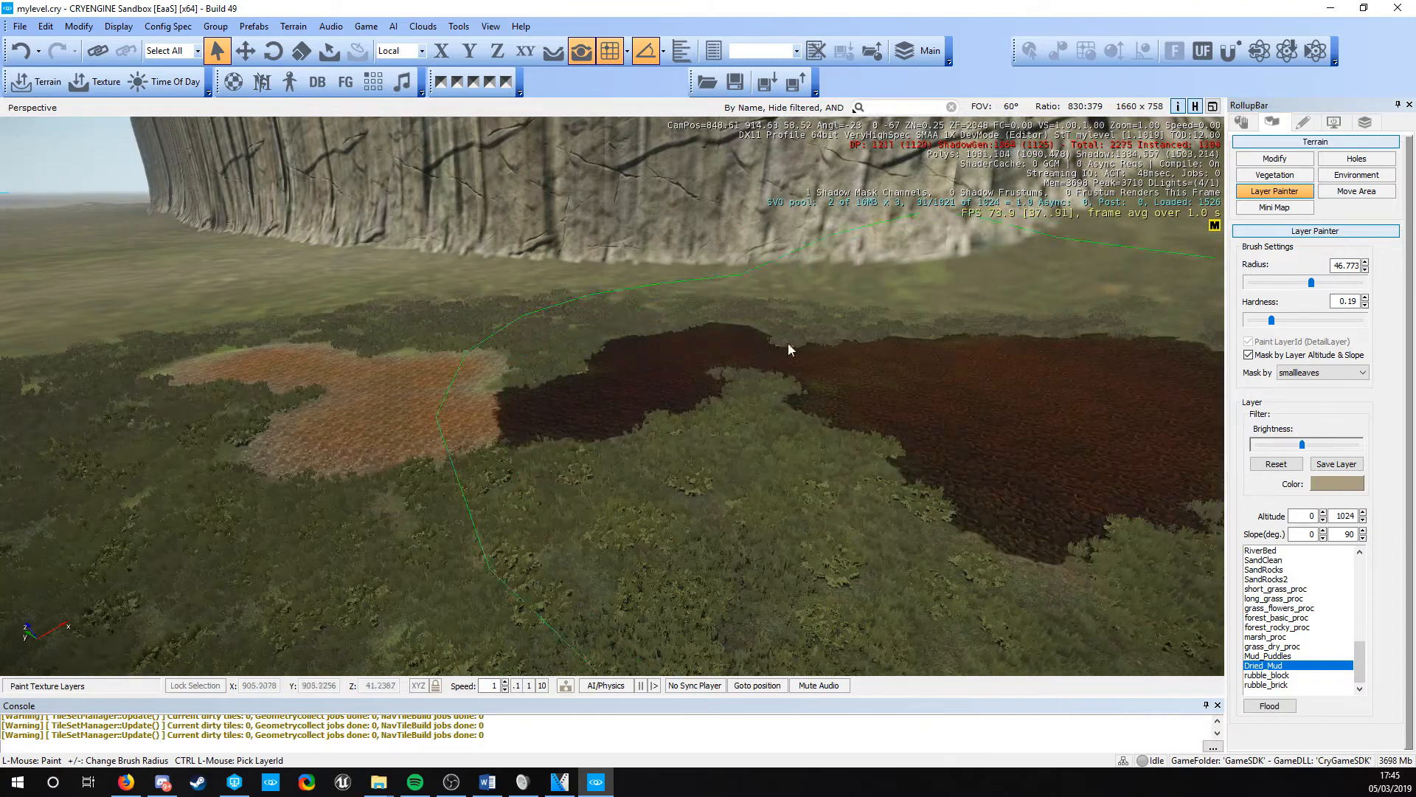
pyautogui.click(436, 337)
# Inspect the masked mud patch and surrounding undergrowth from several viewpoints, and switch to game mode
pyautogui.moveTo(627, 413)
pyautogui.mouseDown(button='right')
pyautogui.moveTo(863, 420)
pyautogui.moveTo(442, 340)
pyautogui.moveTo(1188, 355)
pyautogui.moveTo(970, 363)
pyautogui.moveTo(637, 417)
pyautogui.mouseUp(button='right')
pyautogui.press('w')
pyautogui.press('a')
pyautogui.press('s')
pyautogui.press('a')
pyautogui.press('d')
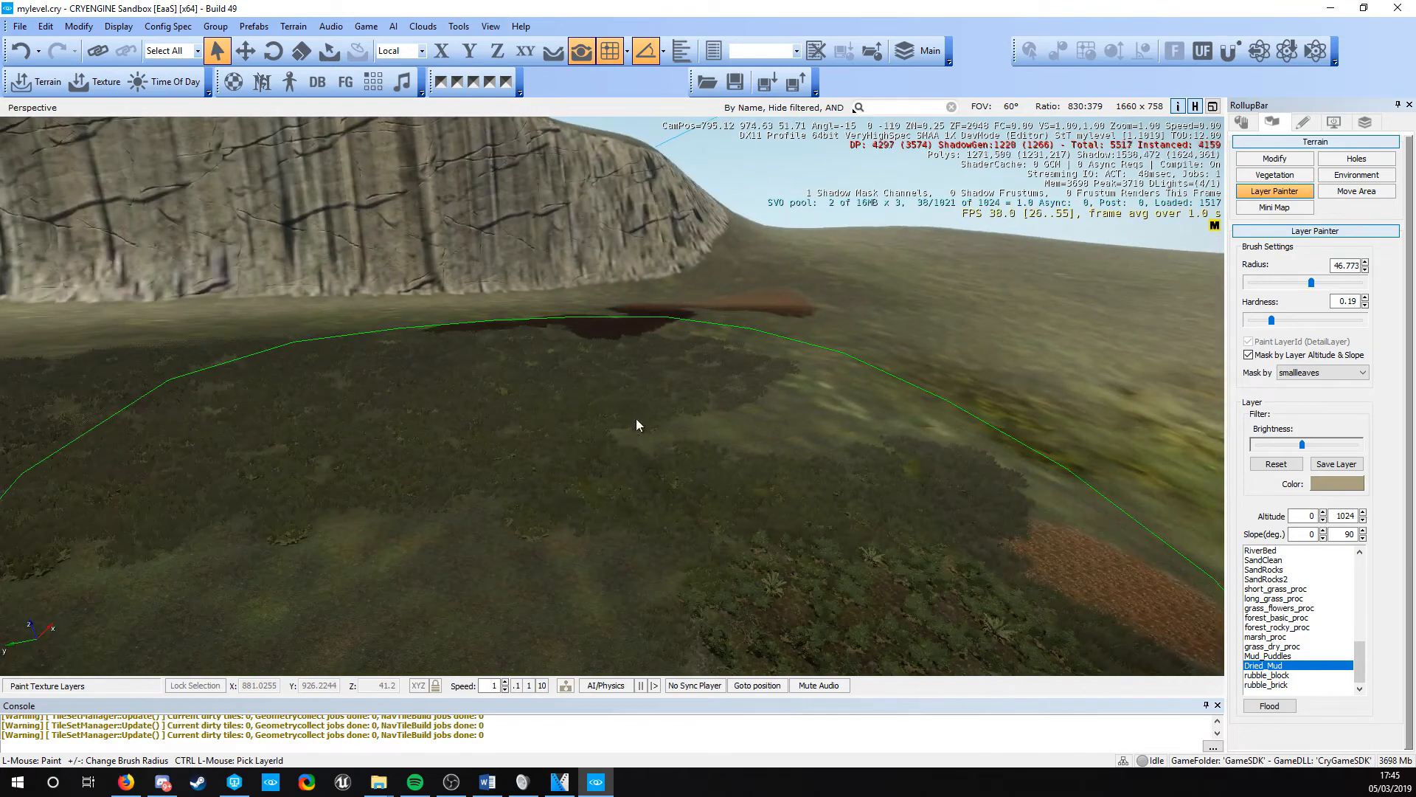
pyautogui.hotkey('ctrl', 'g')
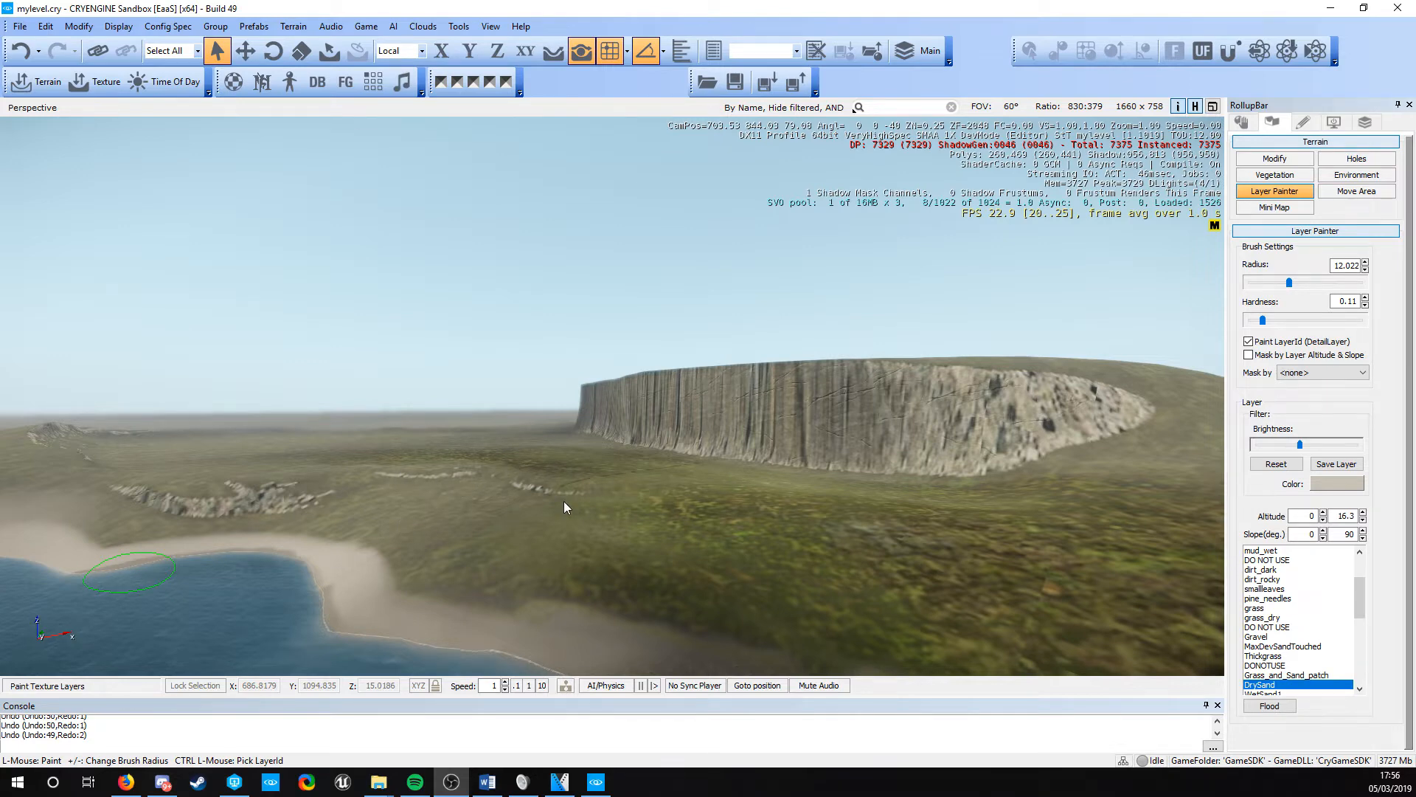
pyautogui.moveTo(458, 503)
pyautogui.mouseDown(button='right')
pyautogui.moveTo(517, 503)
pyautogui.moveTo(457, 503)
pyautogui.mouseUp(button='right')
pyautogui.press('a')
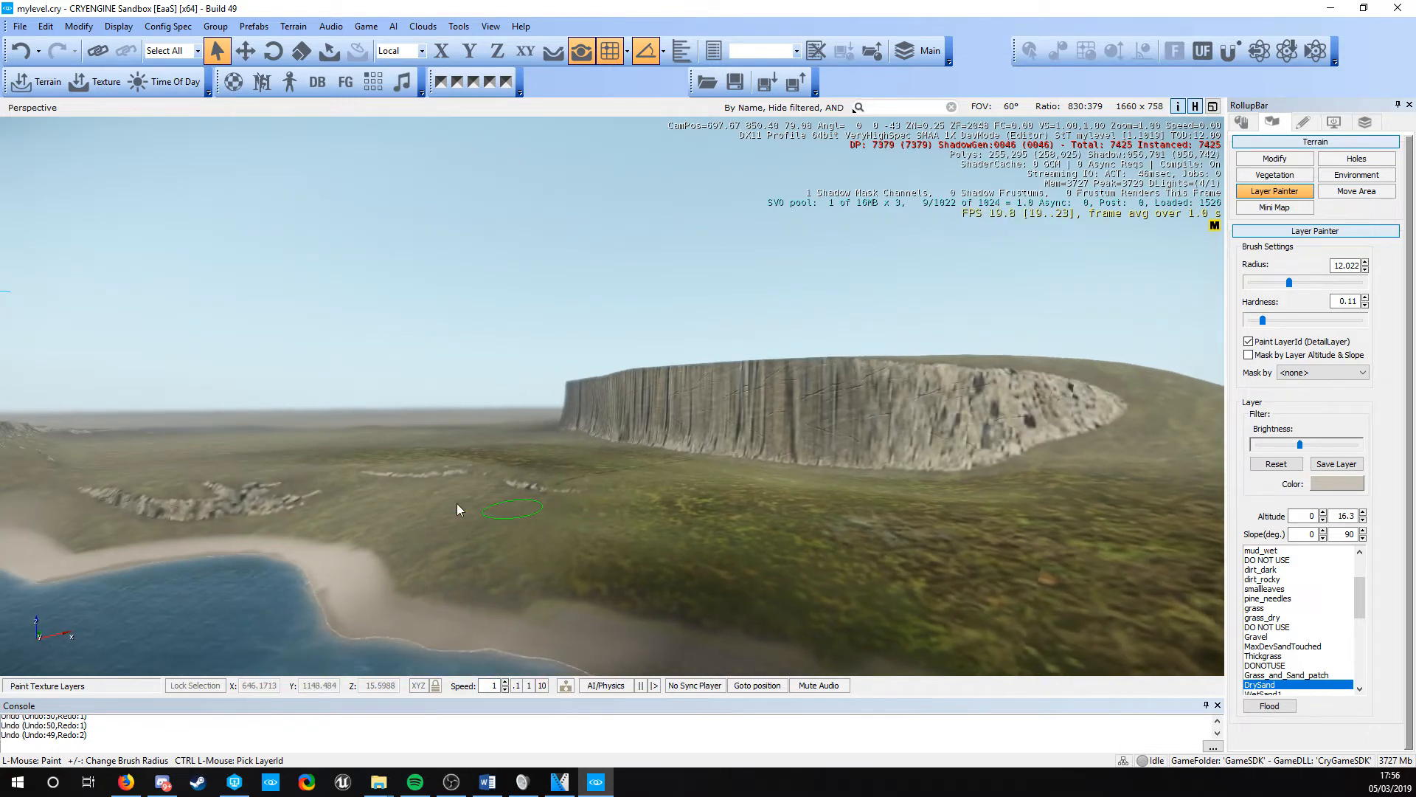